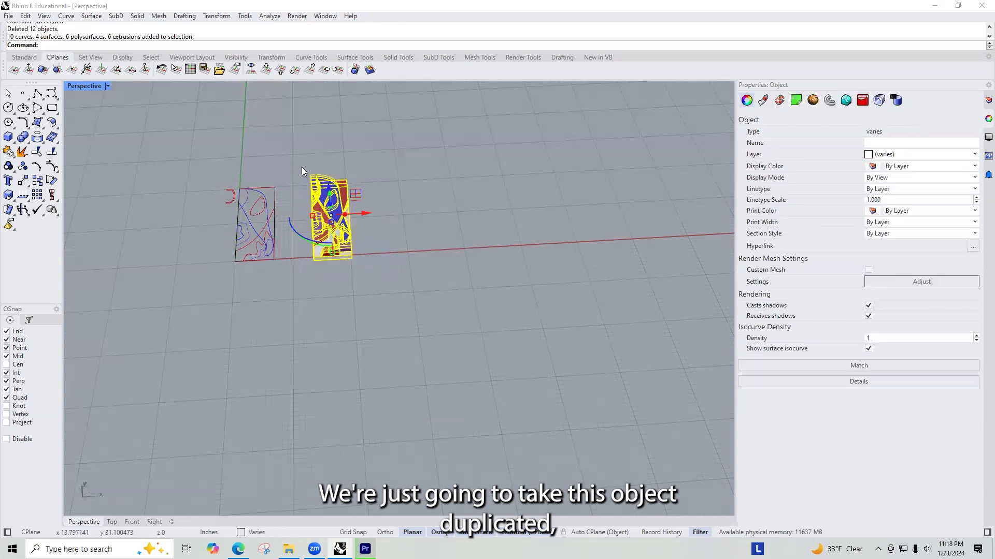
Step: Duplicate the selected layered model along the red axis and delete two stray curves from the copy
drag(545, 213, 632, 164)
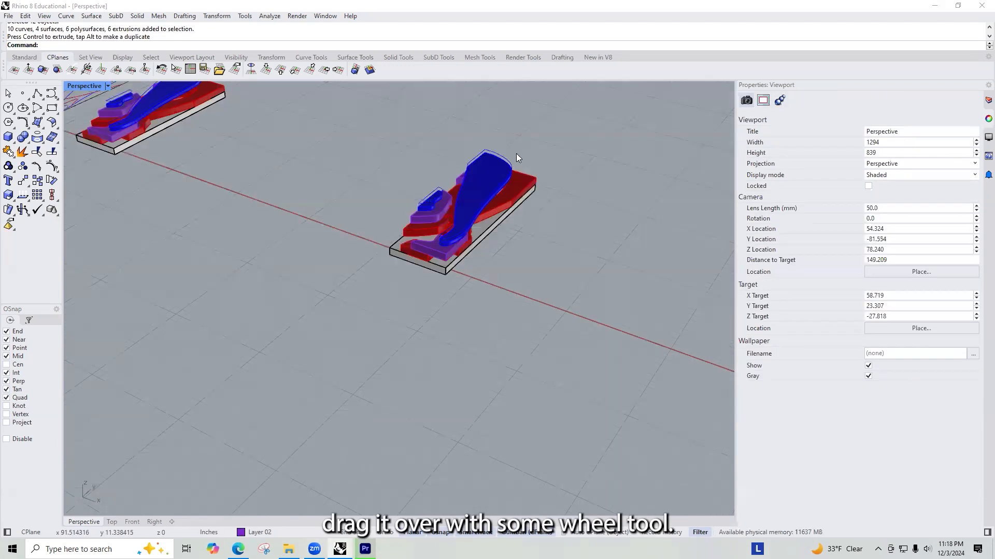
scroll(516, 153, up, 5)
click(507, 184)
key(Delete)
right_drag(480, 244, 354, 165)
click(356, 168)
key(Delete)
Step: Select all closed curves with SelClosedCrv, exclude those of the original drawing and model, and delete the ones on the copy
scroll(585, 299, down, 5)
right_drag(492, 281, 316, 319)
scroll(629, 293, up, 2)
drag(588, 364, 579, 279)
right_drag(712, 399, 495, 288)
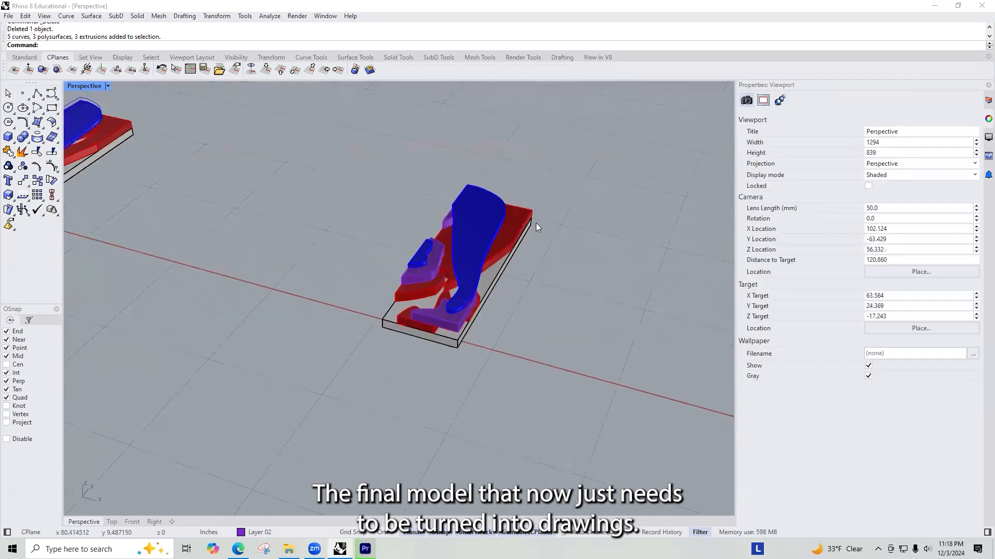
scroll(537, 227, down, 4)
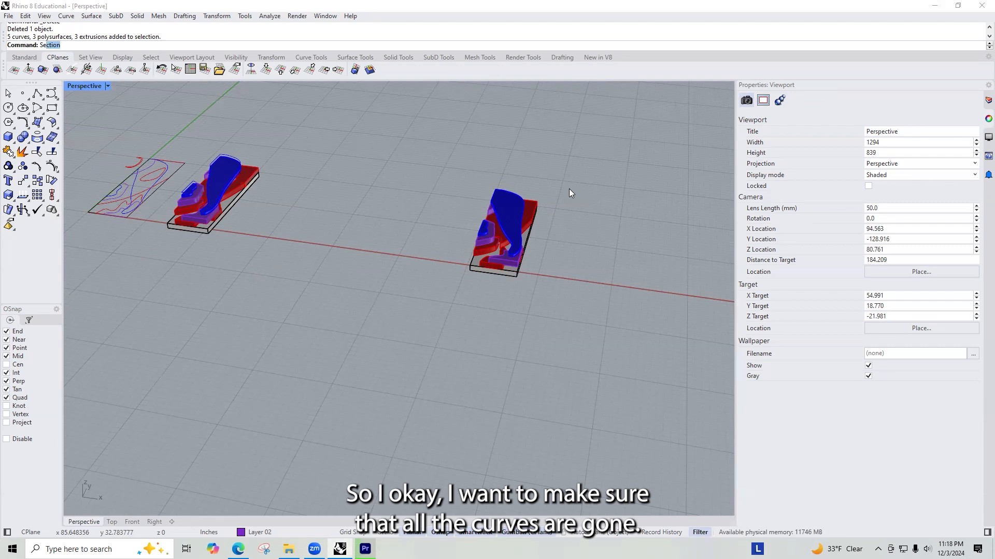
text(l)
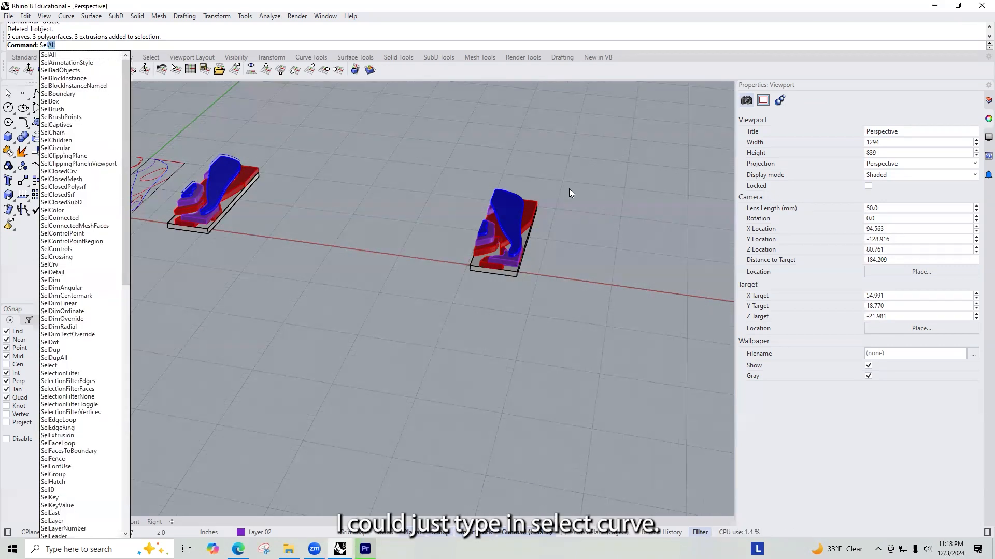
text(ClosedCrv)
key(Return)
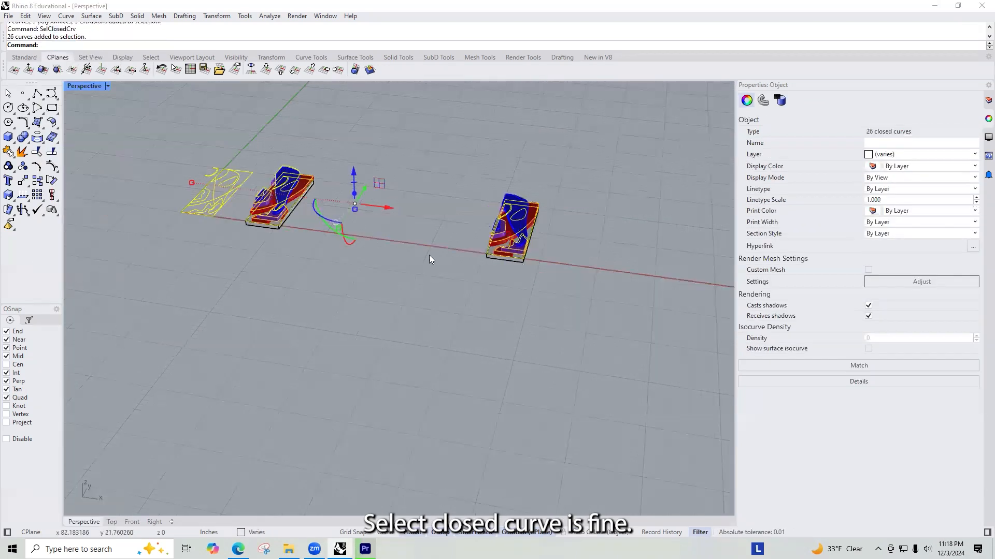
scroll(400, 272, down, 4)
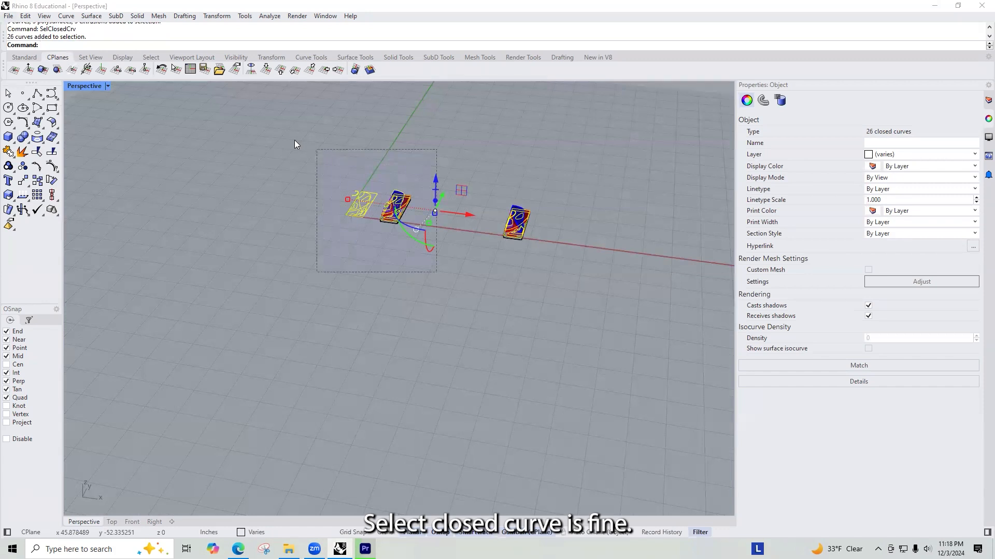
ctrl+drag(294, 140, 295, 139)
key(Delete)
Step: Select all curves with SelCrv, exclude those of the original drawing and model, and delete the open curve left in the copy
text(Sel)
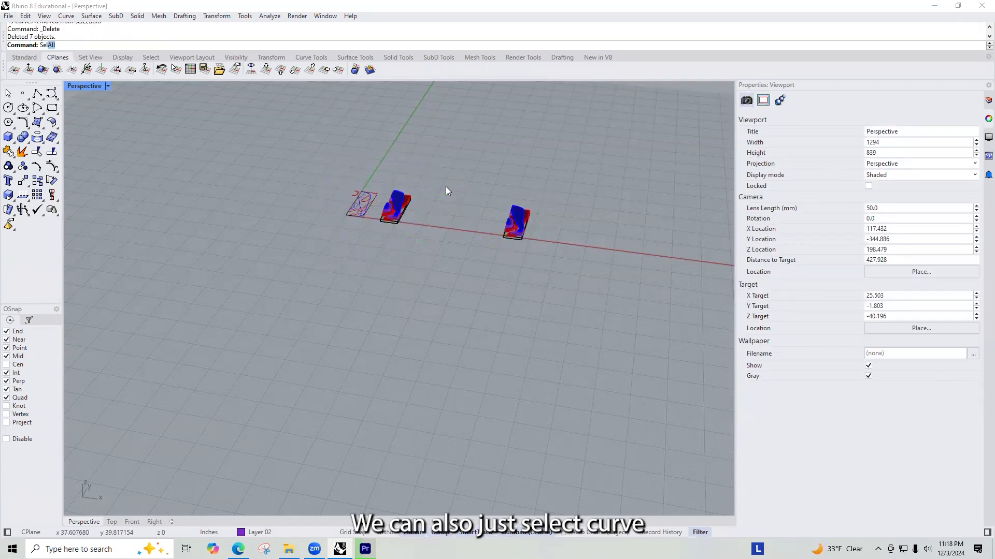
text(Crv)
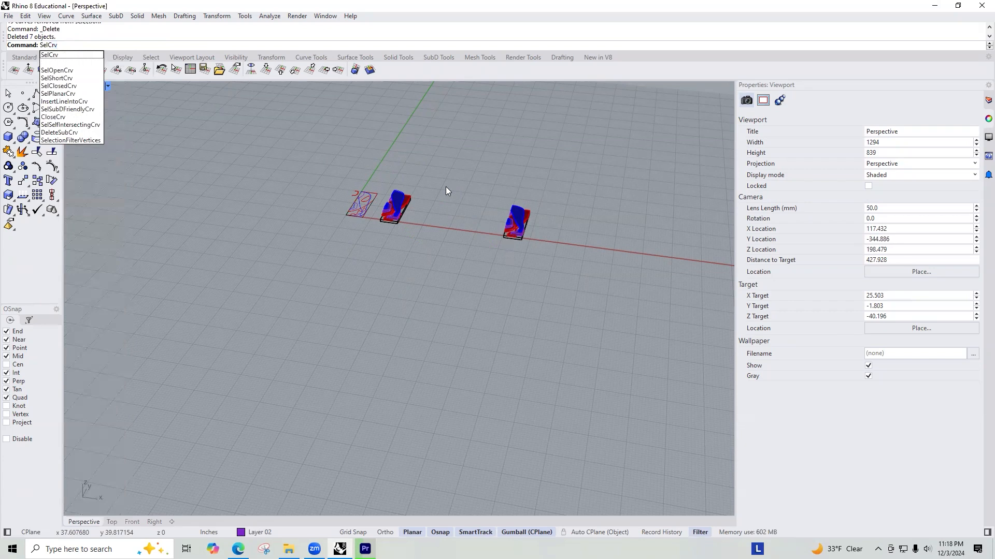
key(Return)
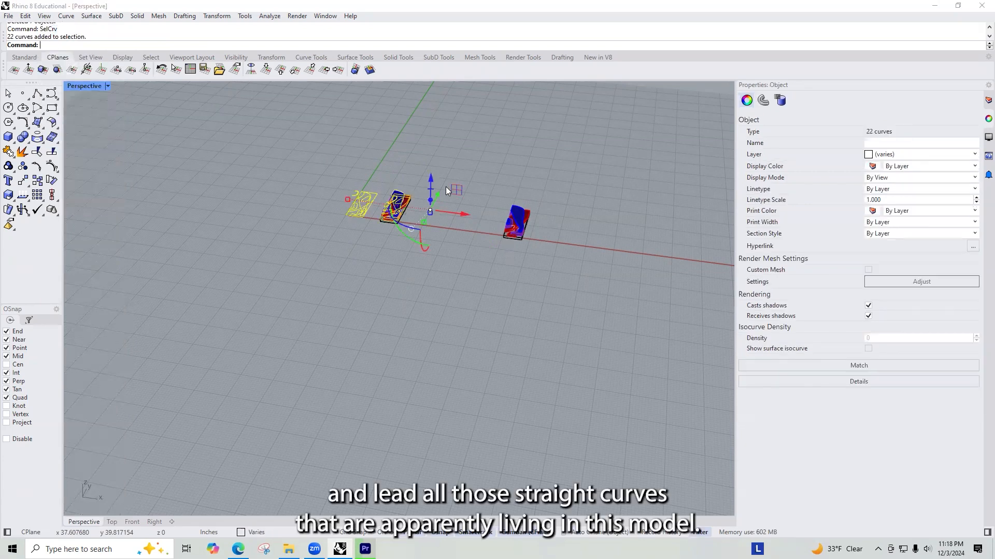
ctrl+drag(447, 165, 267, 298)
scroll(538, 221, up, 12)
shift+right_drag(538, 220, 335, 226)
scroll(326, 243, up, 3)
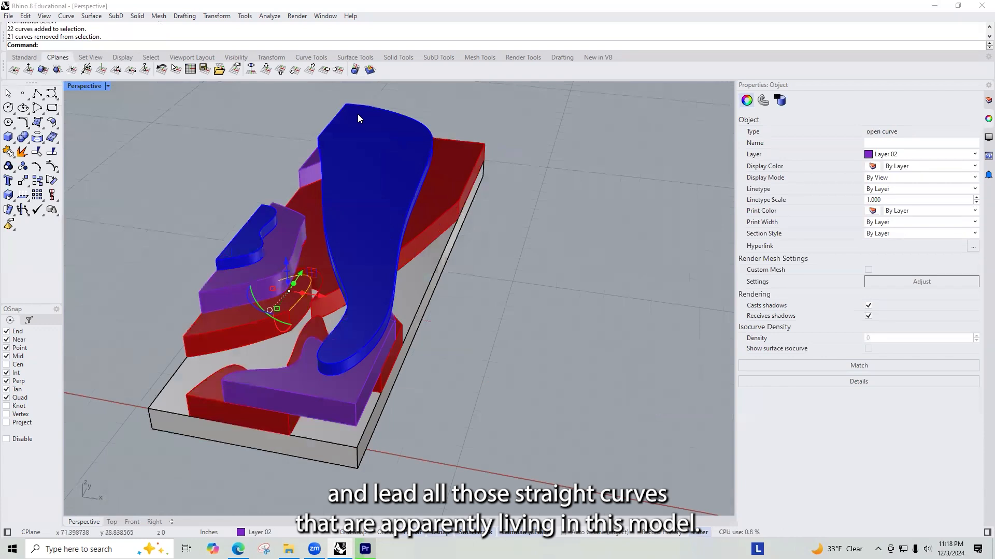
key(Delete)
Step: Select the whole copied model to check whether any curves remain in it, and clear the selection
scroll(518, 286, down, 10)
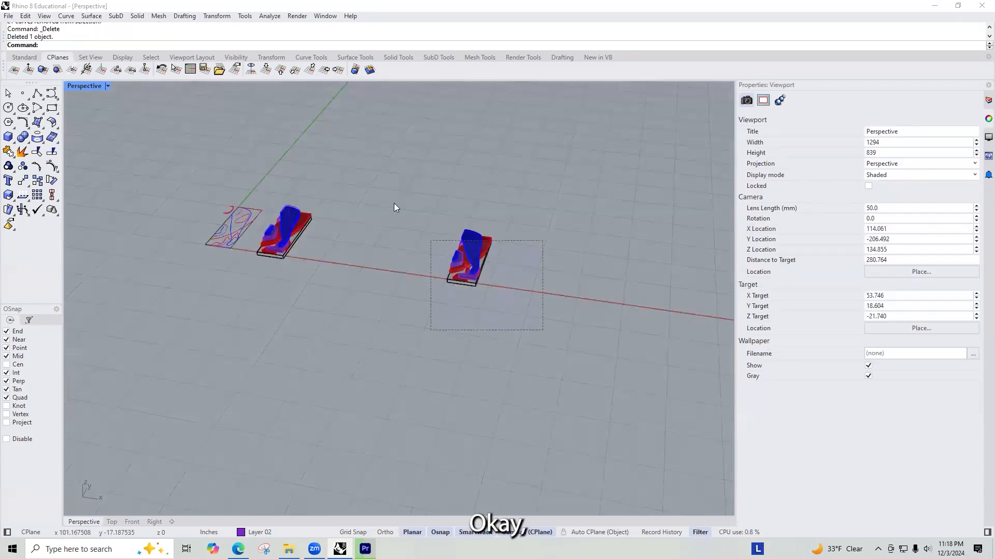
drag(394, 207, 395, 206)
scroll(518, 253, up, 3)
scroll(483, 269, up, 4)
click(537, 320)
mouse_move(518, 271)
right_down()
mouse_move(547, 292)
mouse_move(517, 275)
right_up()
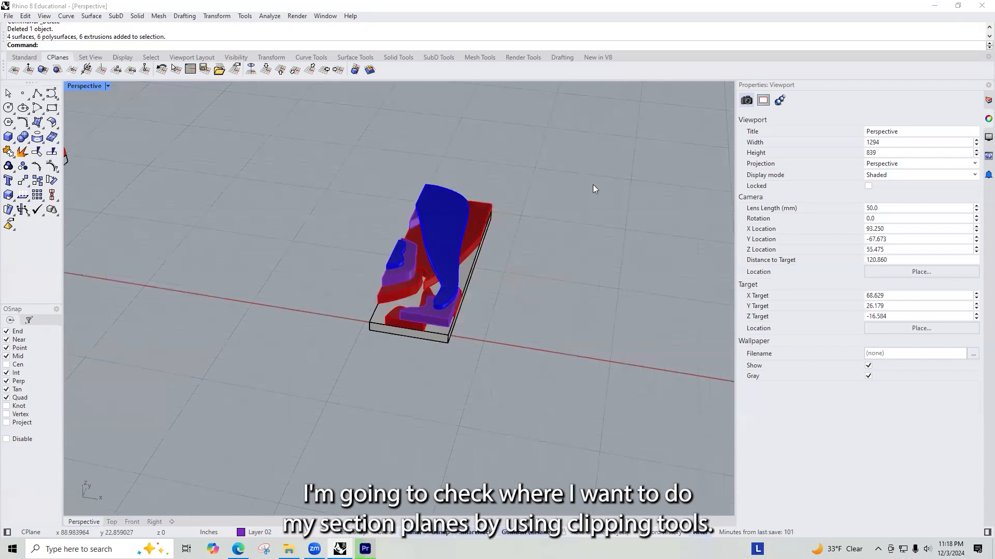
Step: Create a new layer named SECTION GUIDES and widen the layer name column
click(980, 99)
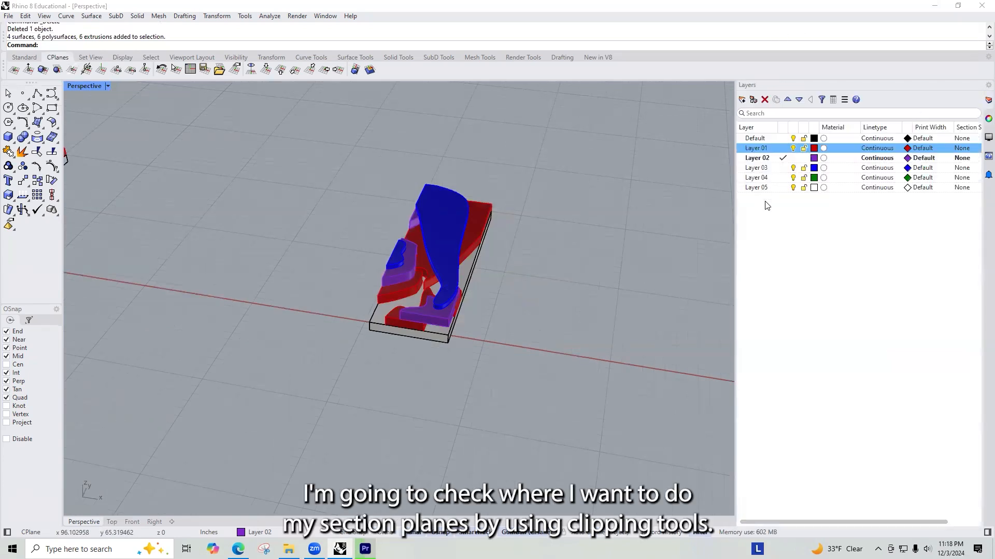
click(744, 100)
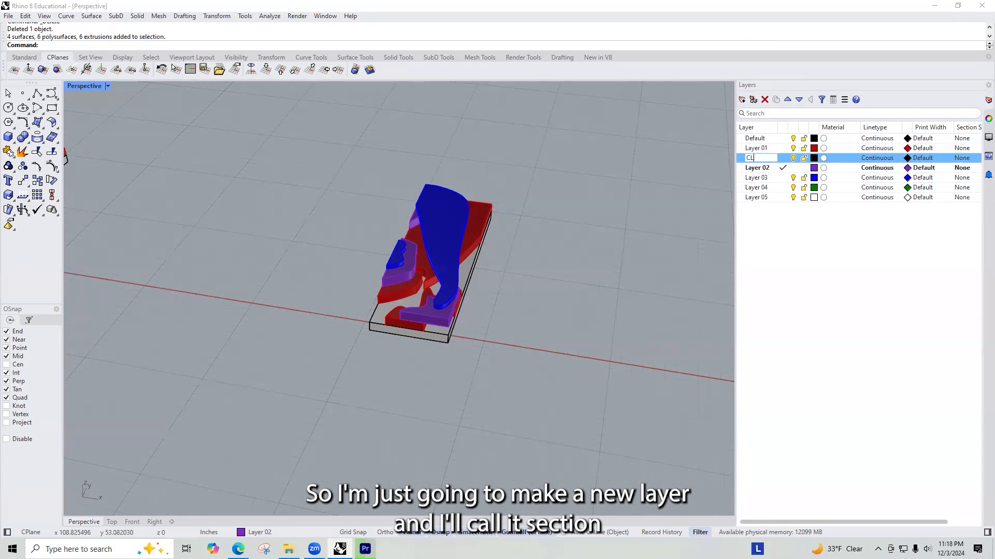
text(SECT)
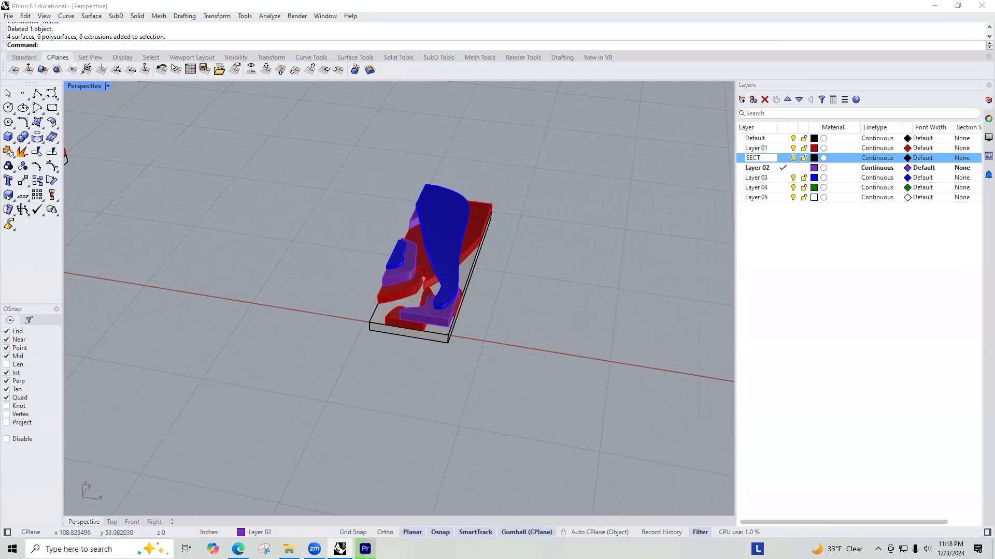
text(ION GUIDES)
key(Return)
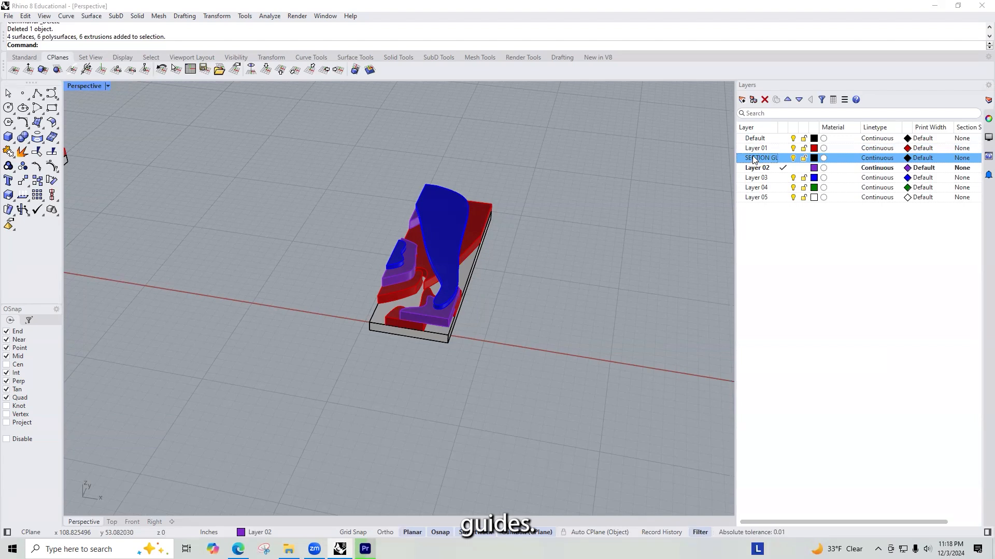
drag(775, 128, 788, 128)
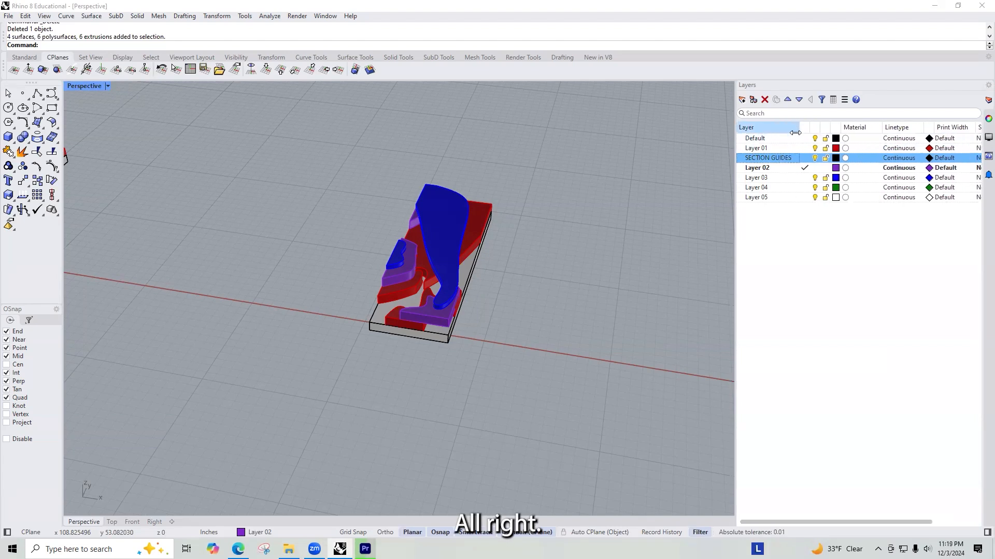
Step: Set the SECTION GUIDES layer's colour to orange #FF9100 and make it the current layer
click(825, 158)
mouse_move(469, 208)
mouse_down()
mouse_move(494, 199)
mouse_move(480, 194)
mouse_up()
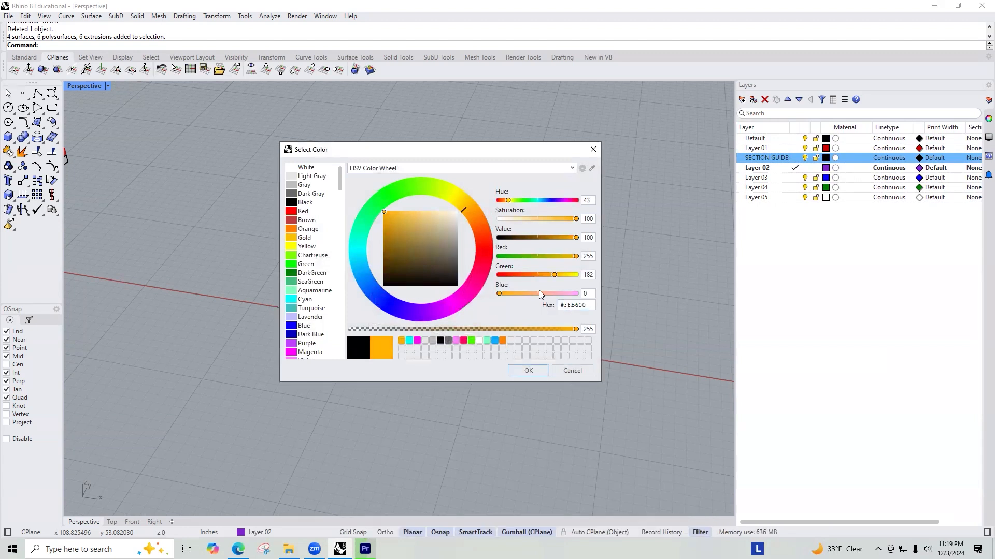
drag(550, 276, 542, 275)
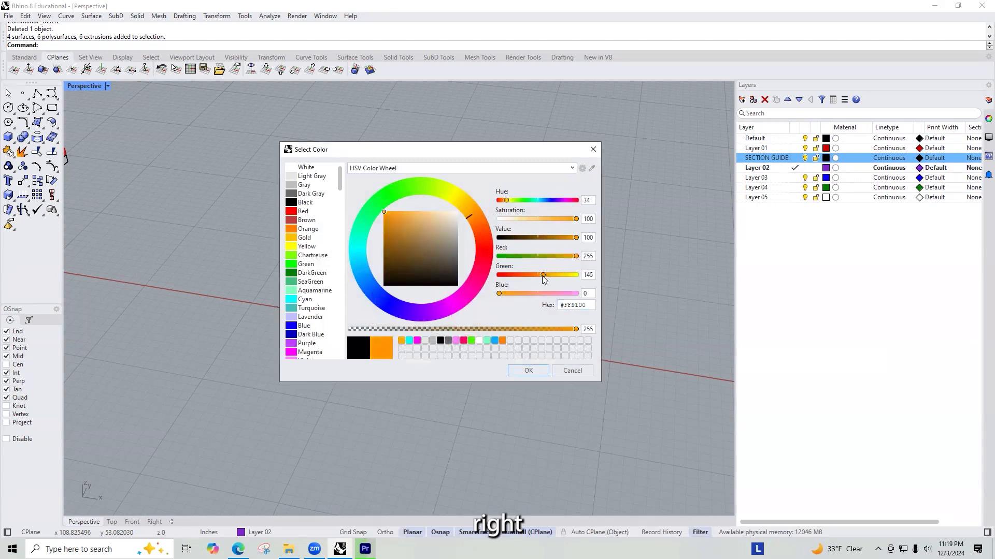
click(527, 371)
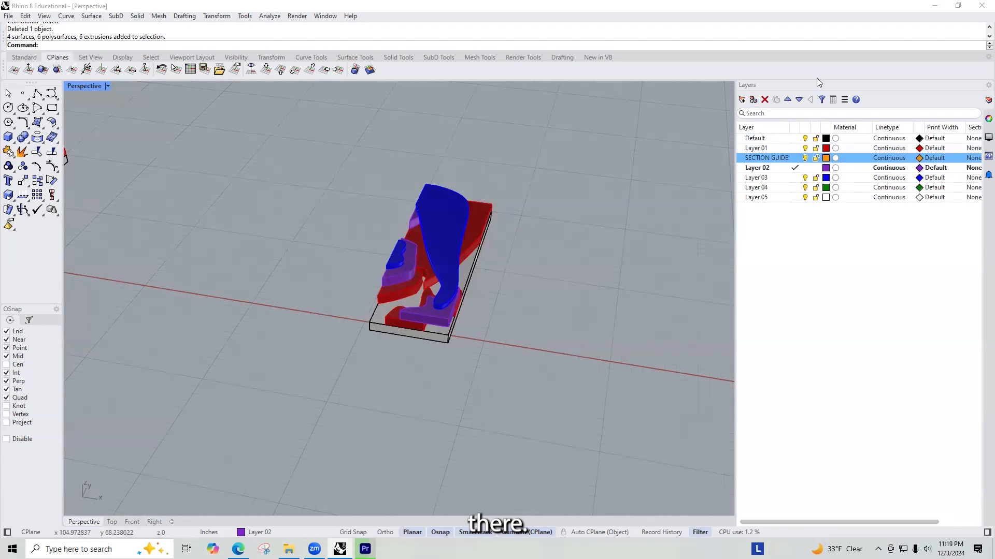
click(795, 159)
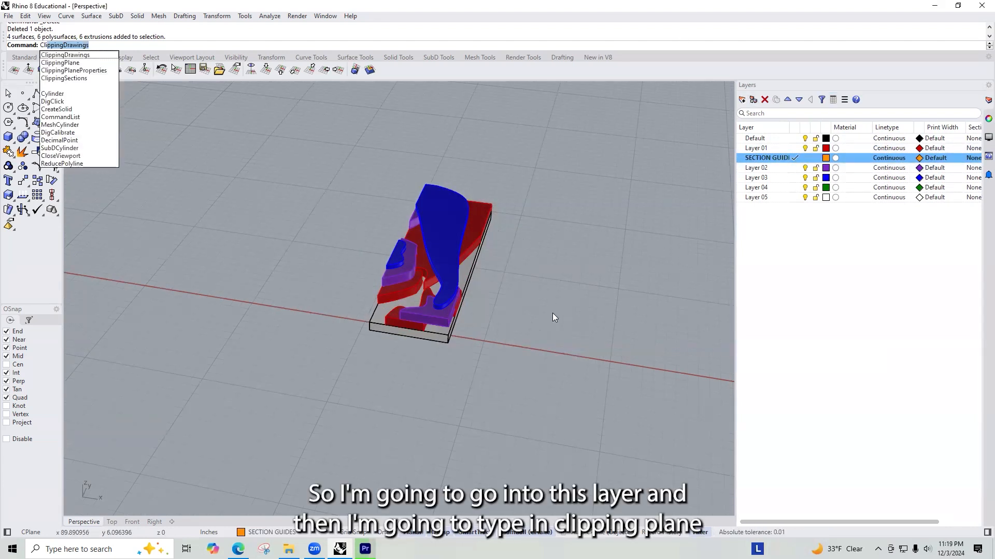
text(ppingPlane)
key(Return)
text(N)
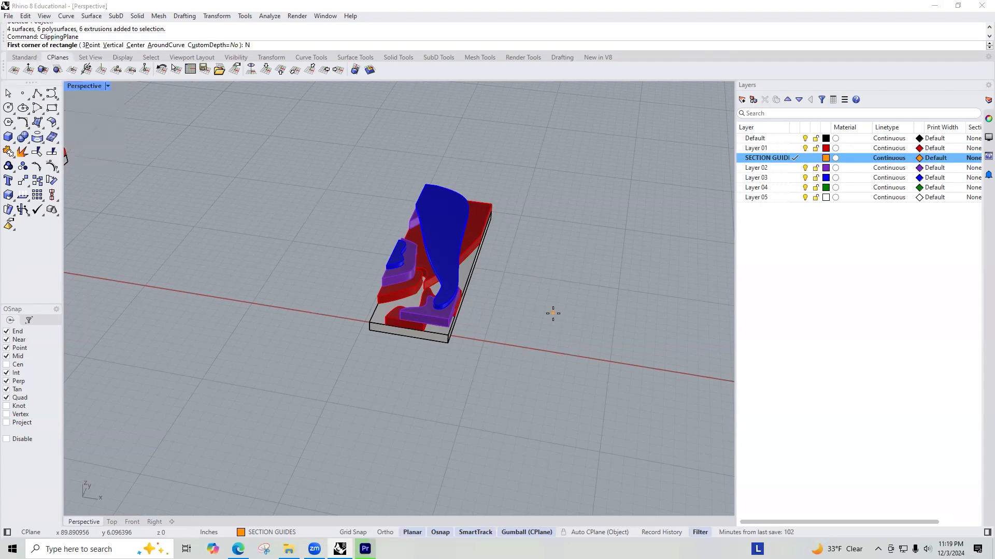
text(V)
key(Return)
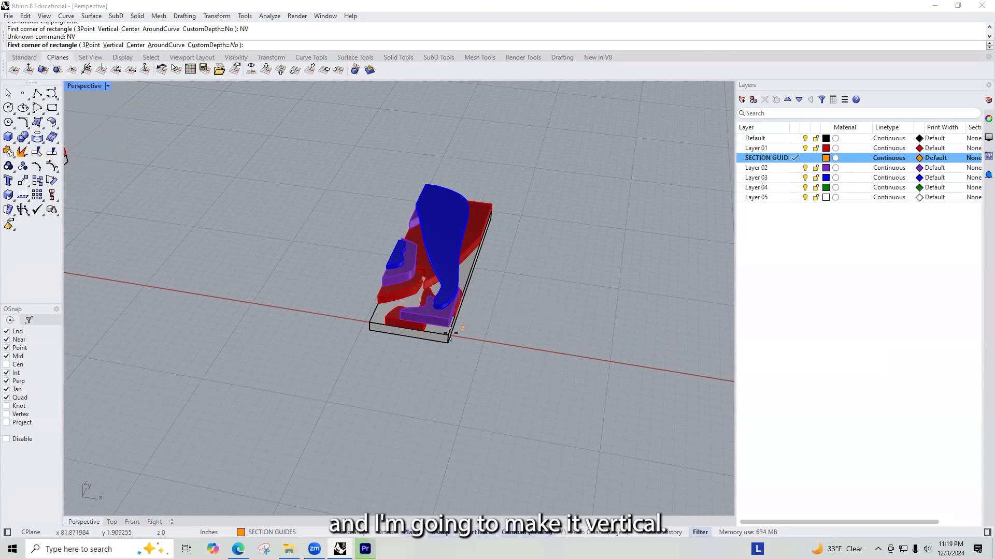
click(368, 329)
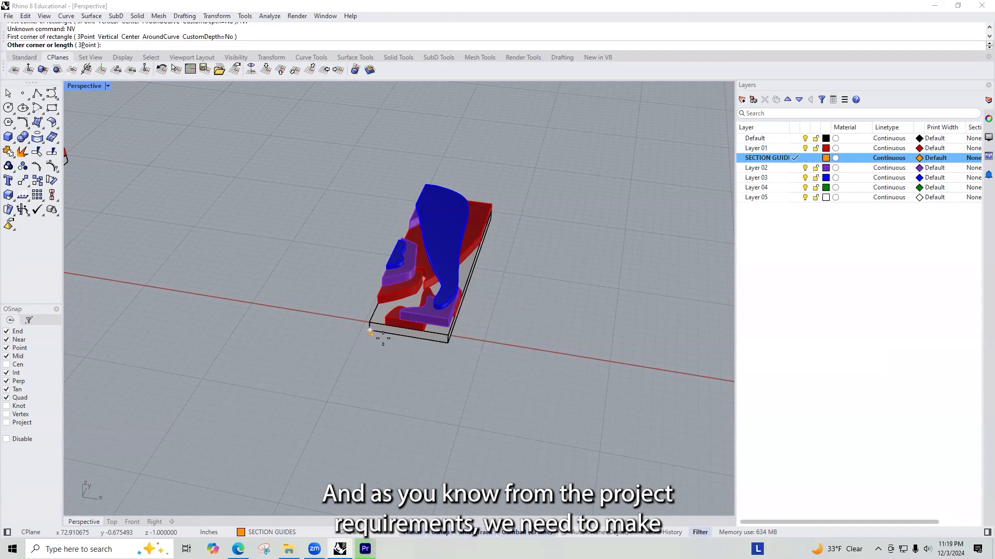
click(449, 334)
click(448, 335)
right_drag(435, 325, 291, 240)
scroll(137, 151, up, 2)
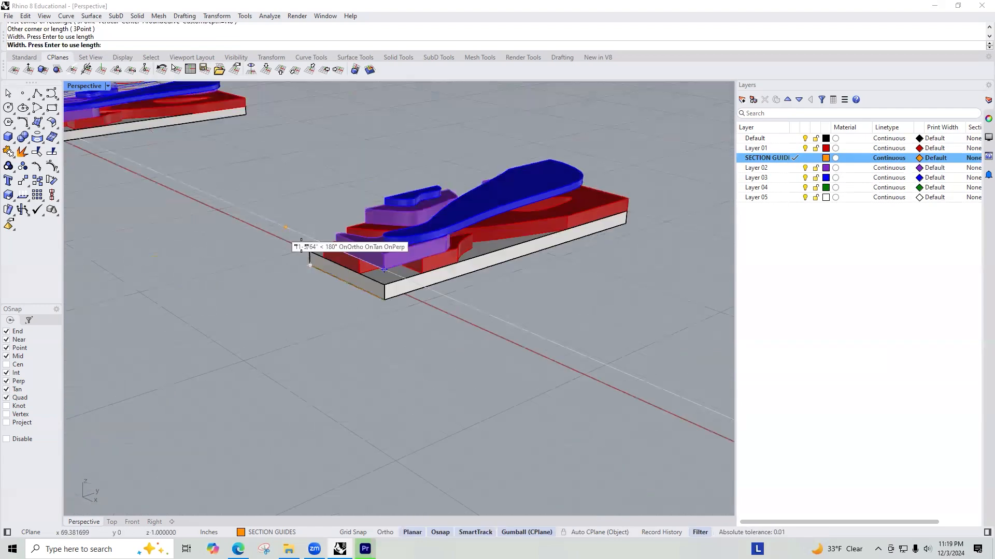
scroll(286, 234, up, 2)
key(Escape)
text(Cl)
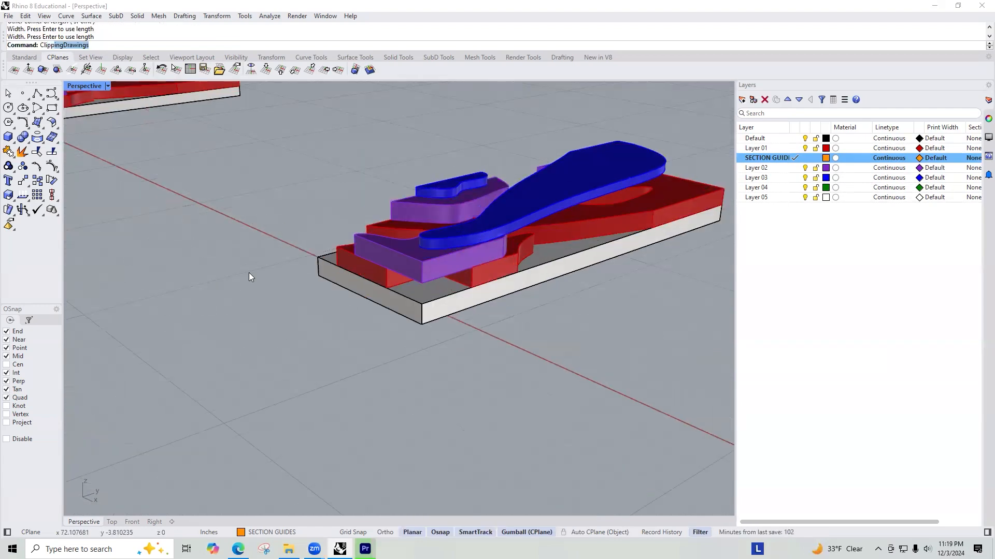
text(ippingPlane)
key(Return)
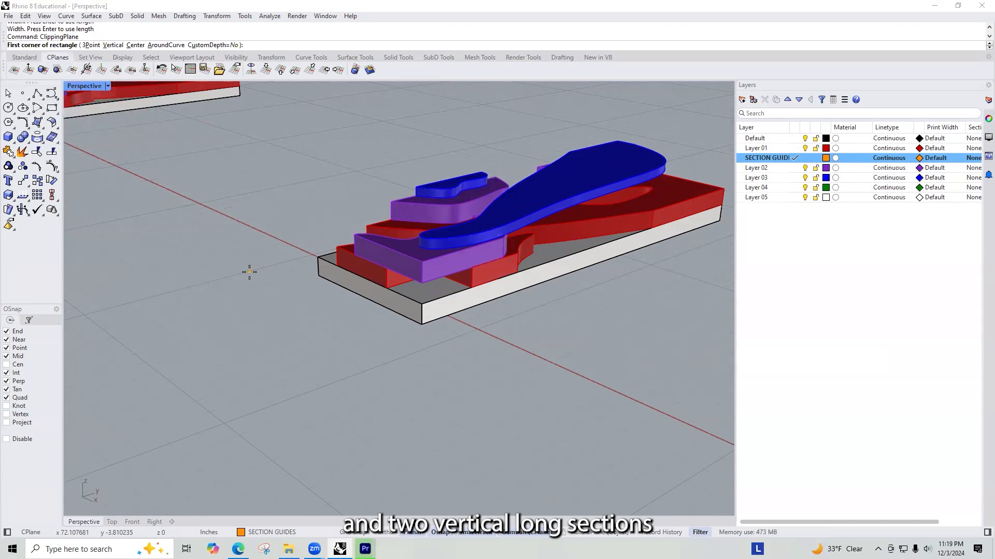
click(319, 277)
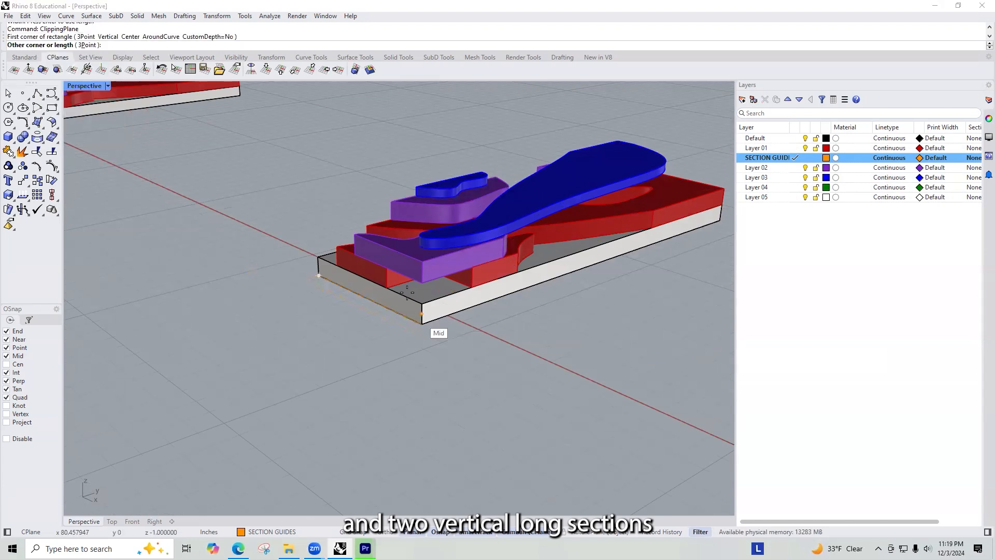
key(Escape)
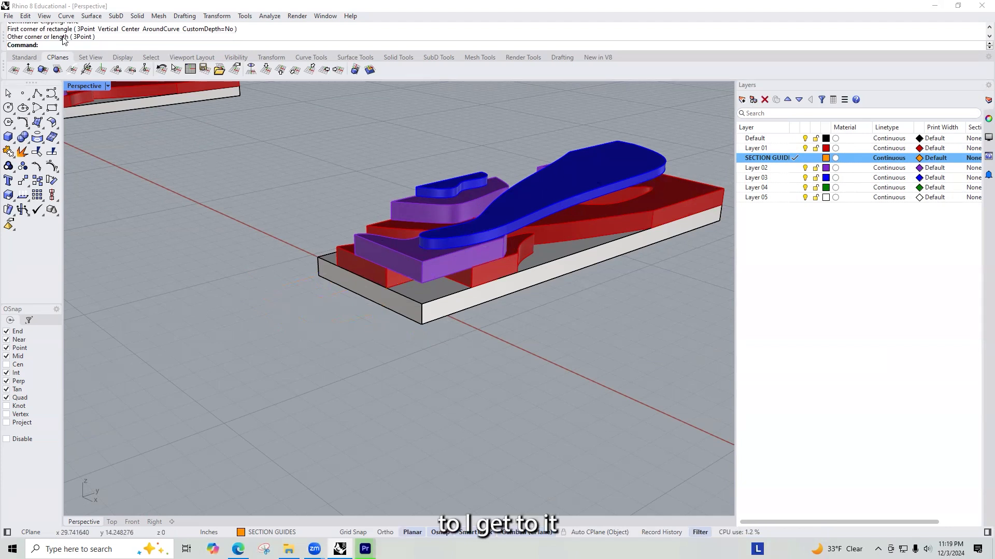
Step: Create a clipping plane with the Vertical option on the short front face of the copied model's base and select it
key(Return)
click(111, 45)
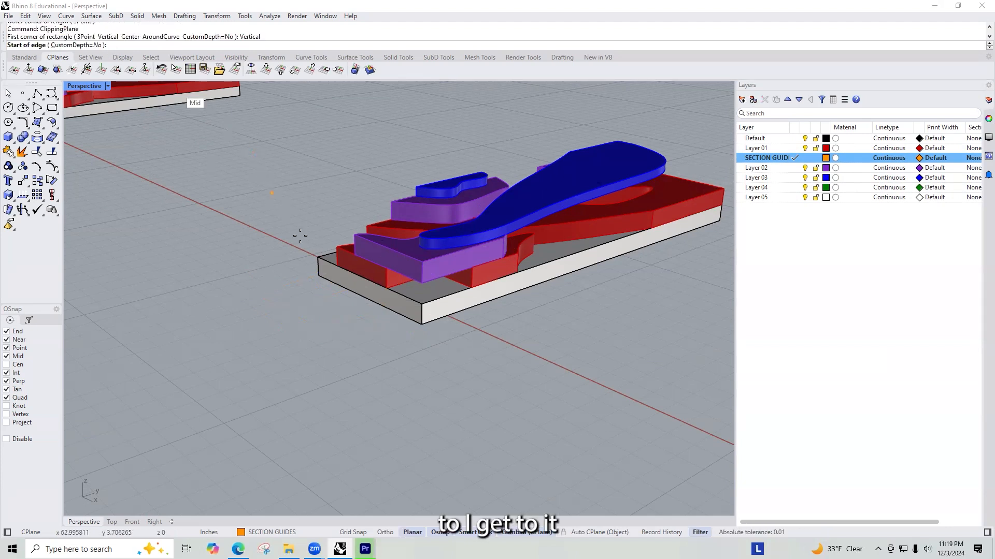
click(318, 276)
click(421, 322)
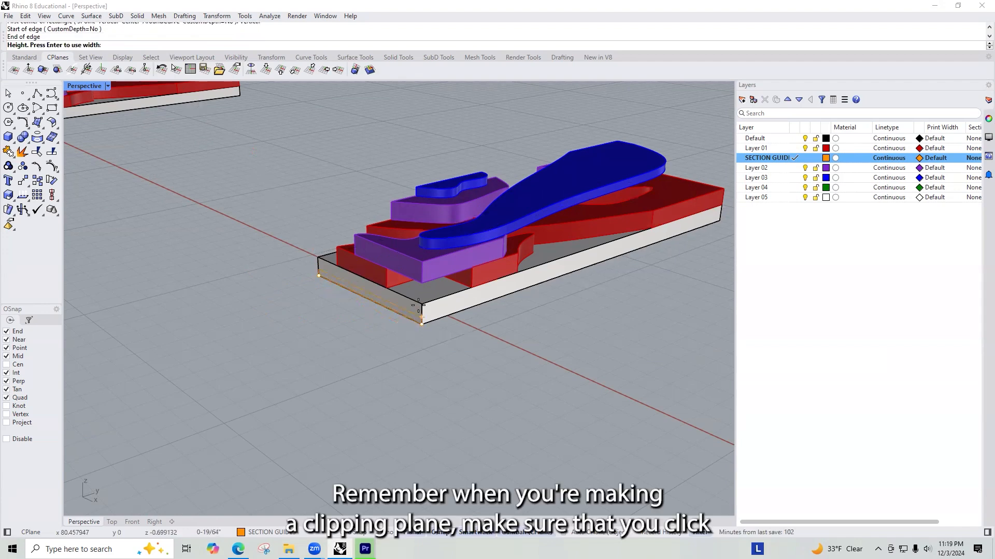
click(419, 307)
click(361, 289)
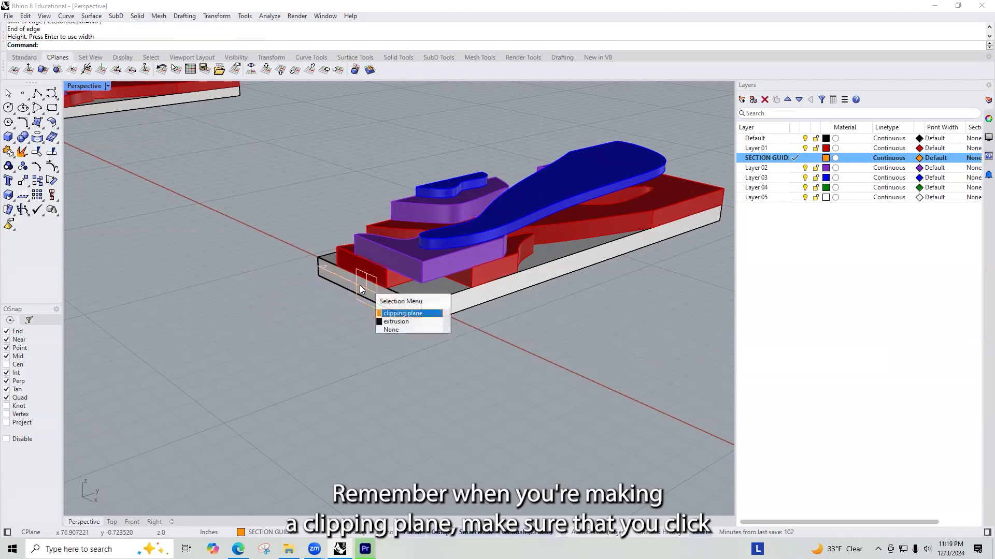
click(401, 311)
scroll(238, 309, down, 4)
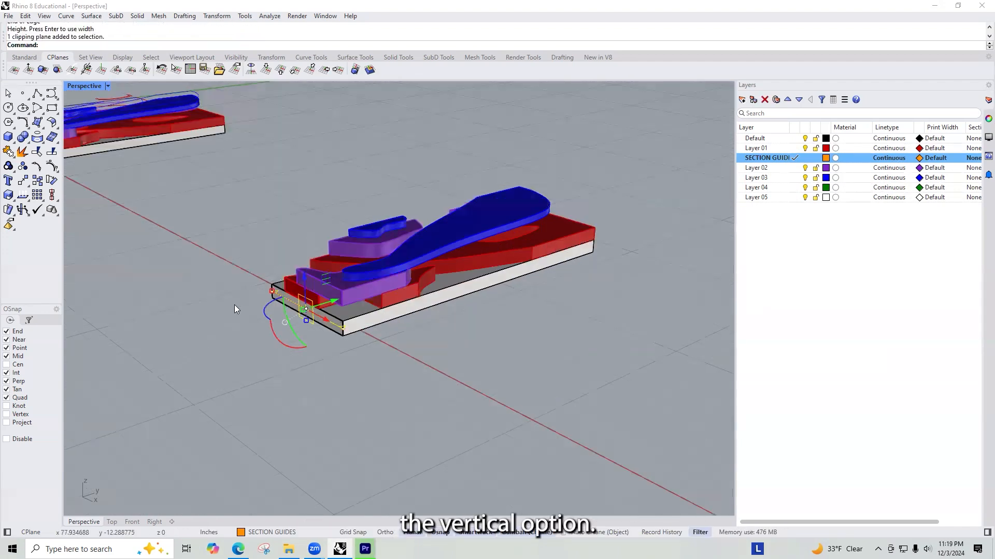
scroll(249, 318, up, 5)
right_drag(439, 251, 448, 283)
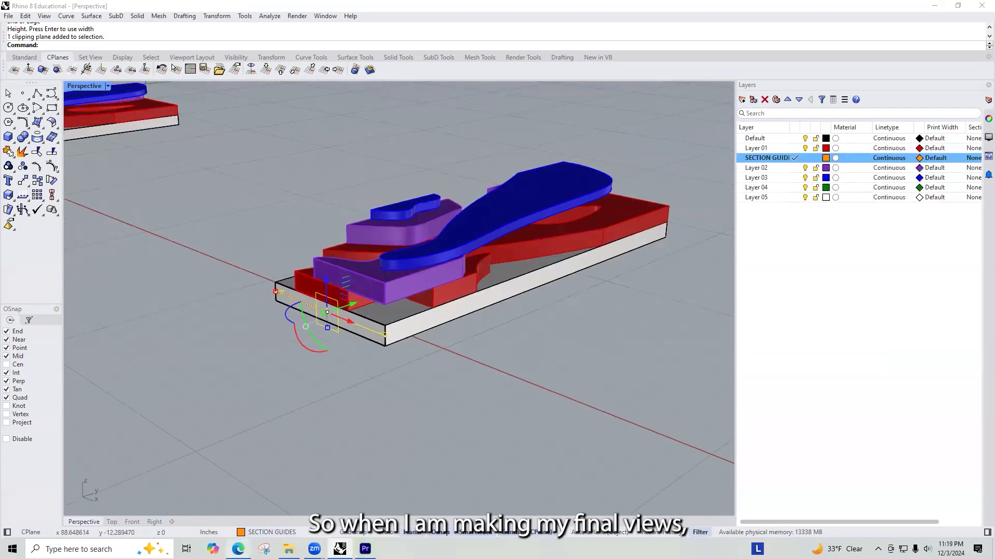
Step: Switch to the Project 03 Miro board and examine the Final Deliverables frame for the required longitudinal and transverse sections
click(238, 549)
scroll(259, 275, down, 3)
scroll(373, 342, down, 5)
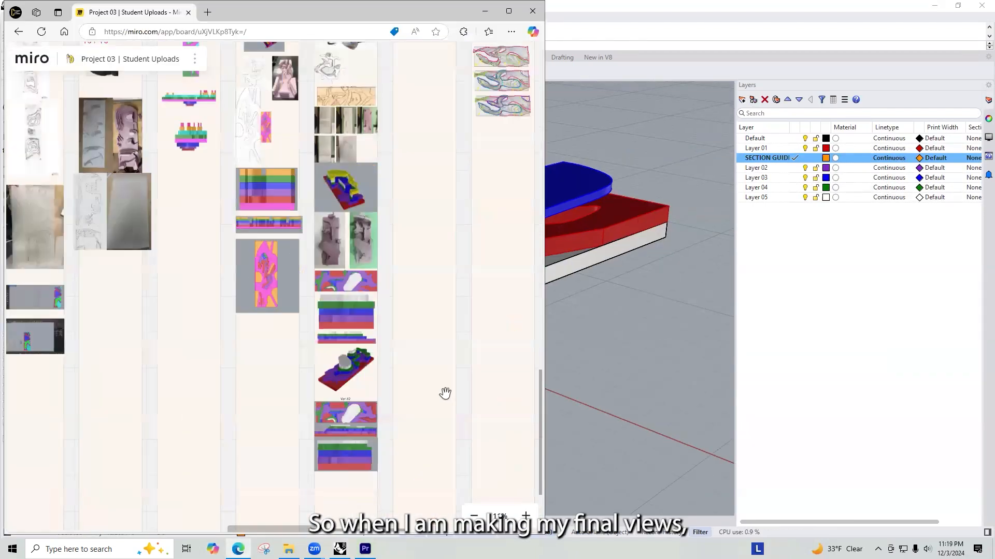
scroll(332, 306, down, 5)
scroll(383, 212, up, 3)
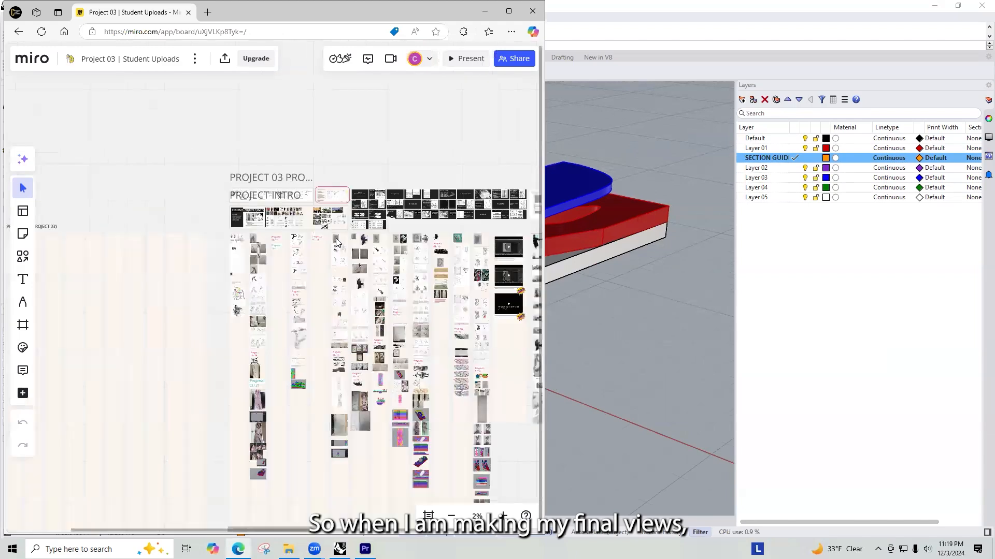
scroll(380, 215, up, 10)
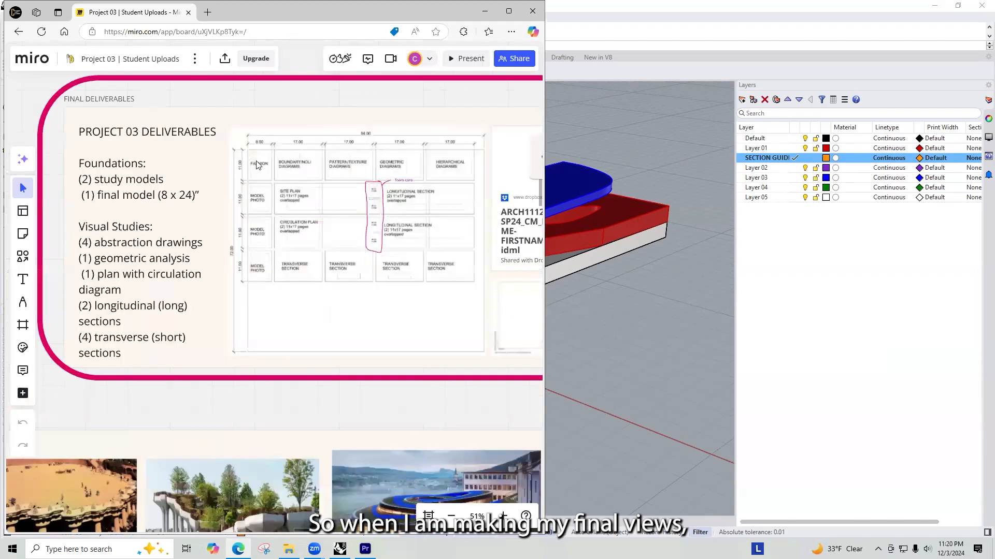
scroll(440, 150, up, 3)
scroll(123, 275, down, 3)
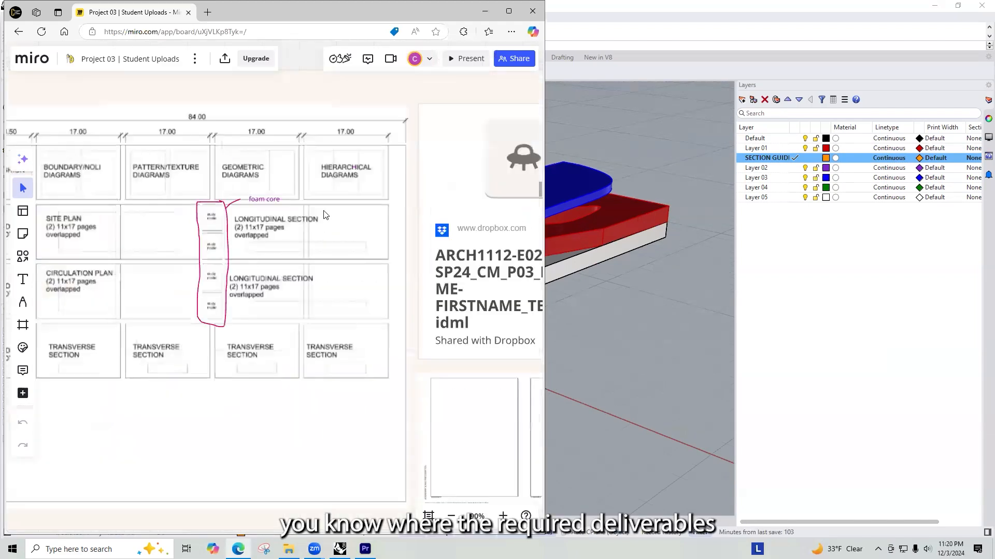
scroll(289, 209, down, 3)
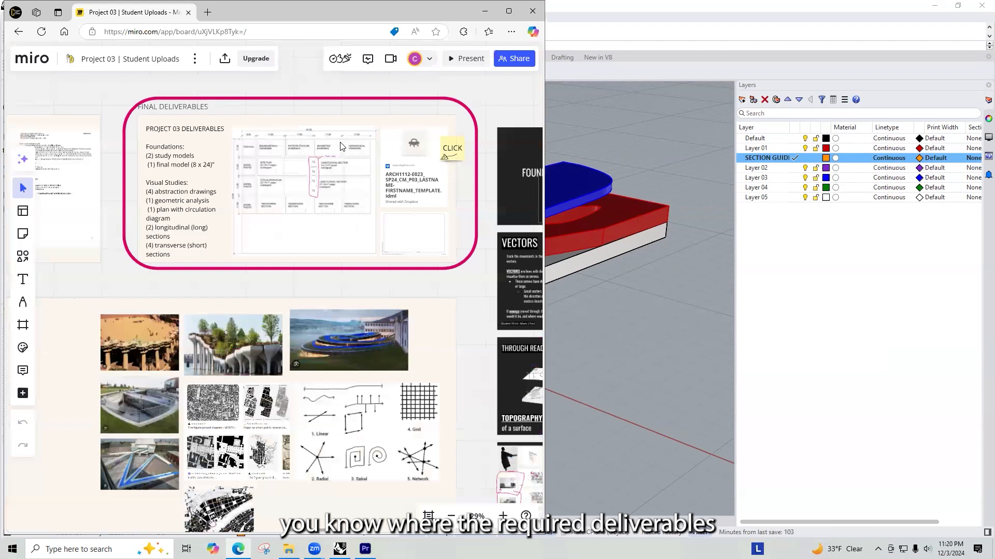
scroll(340, 146, down, 5)
Step: Examine the transverse and longitudinal section drawings in the sample student work on the board
scroll(228, 278, up, 2)
scroll(229, 279, up, 4)
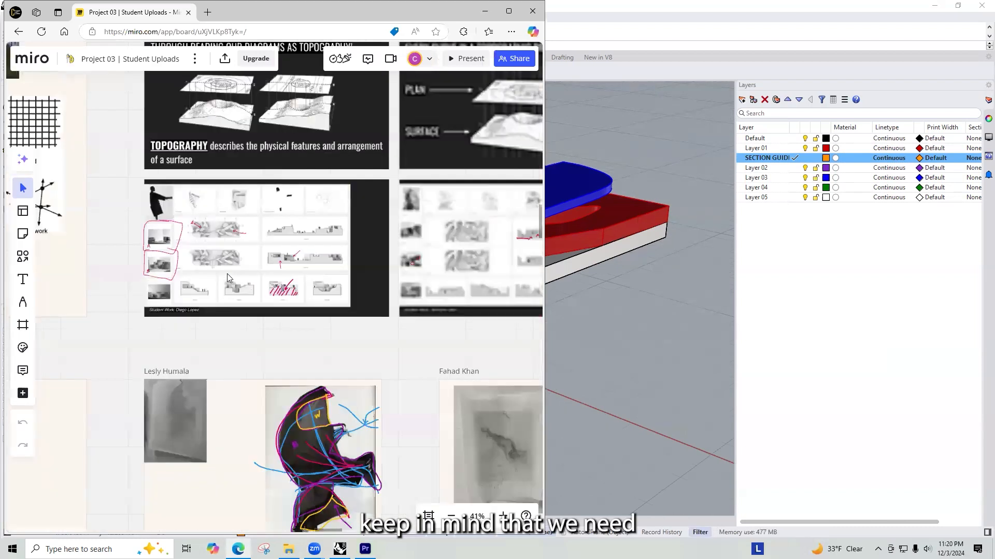
scroll(262, 283, up, 2)
scroll(119, 299, up, 6)
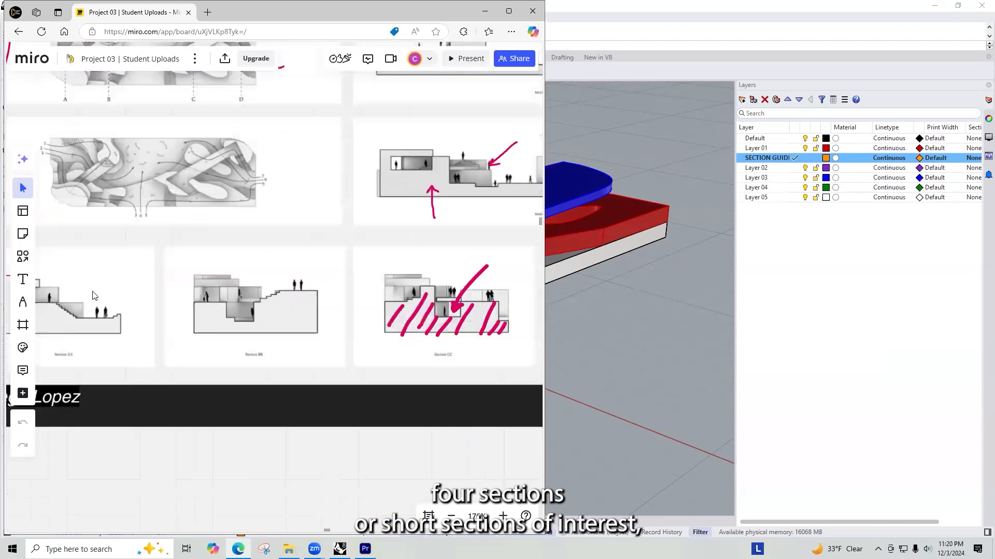
scroll(161, 275, down, 6)
scroll(370, 306, up, 7)
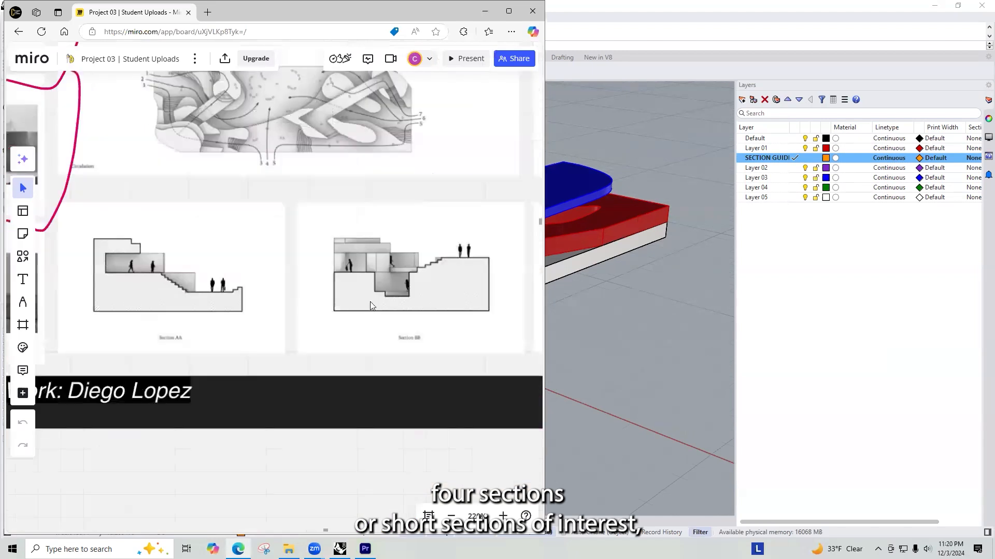
scroll(123, 264, down, 5)
scroll(373, 171, up, 5)
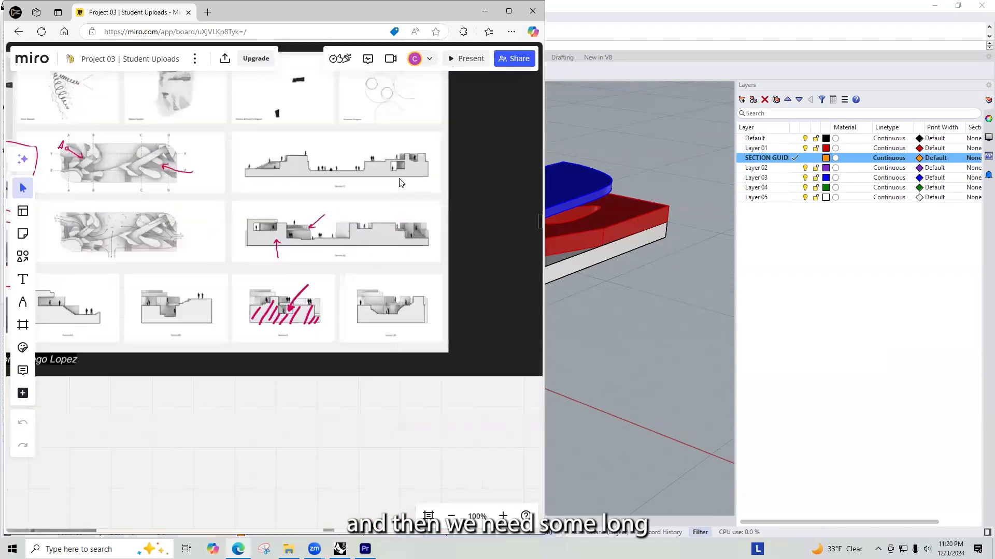
scroll(374, 168, down, 3)
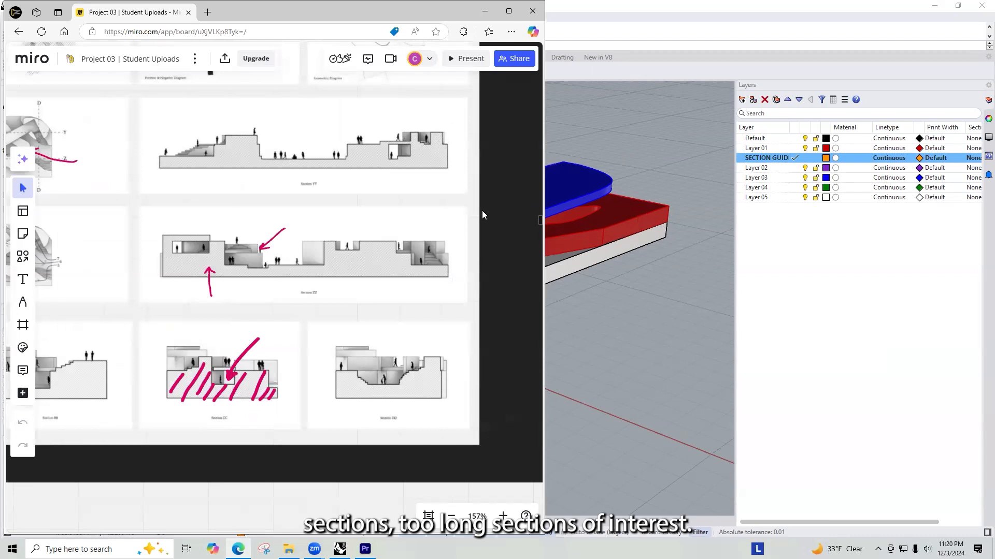
Step: Return to Rhino, reselect the clipping plane and preview cuts near the model's short front face for possible section locations
click(640, 229)
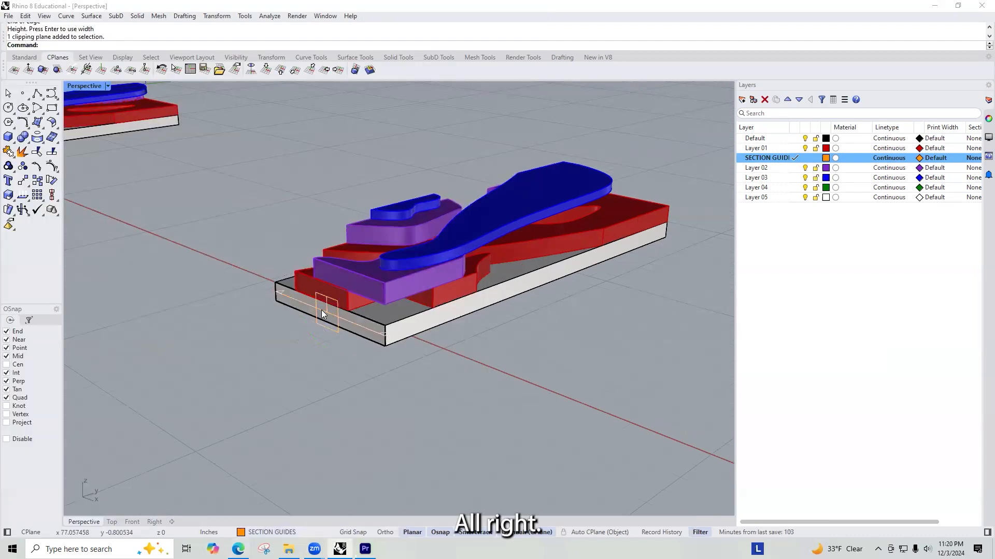
click(340, 327)
click(362, 339)
drag(359, 310, 380, 344)
right_drag(380, 344, 283, 339)
right_drag(356, 289, 390, 249)
drag(387, 242, 407, 259)
right_drag(406, 259, 413, 278)
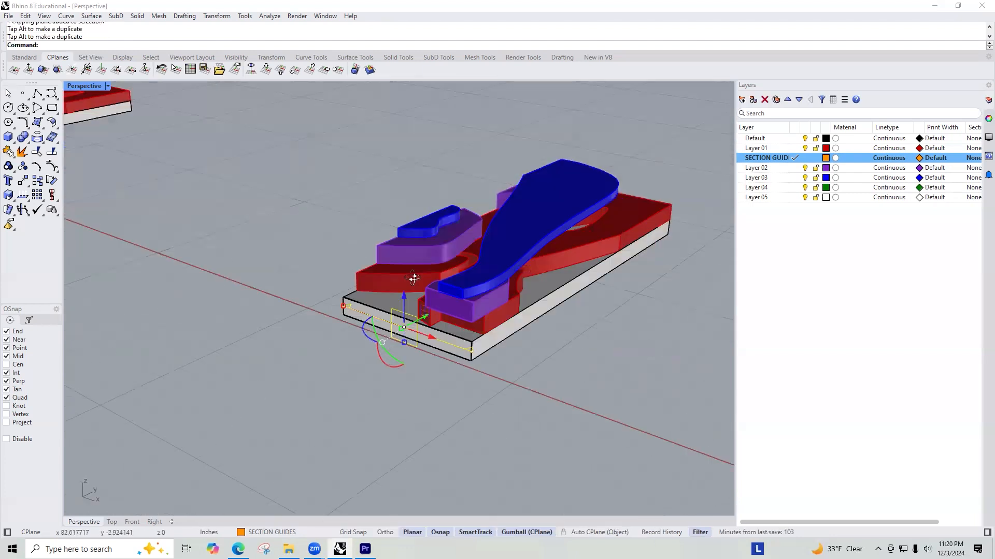
Step: Slide the clipping plane along the model's length through the candidate cuts until it is near the opposite short end
right_drag(426, 335, 382, 258)
drag(406, 256, 490, 286)
right_drag(396, 256, 519, 254)
right_drag(505, 214, 576, 204)
scroll(586, 242, up, 10)
scroll(505, 214, down, 8)
right_drag(505, 214, 536, 235)
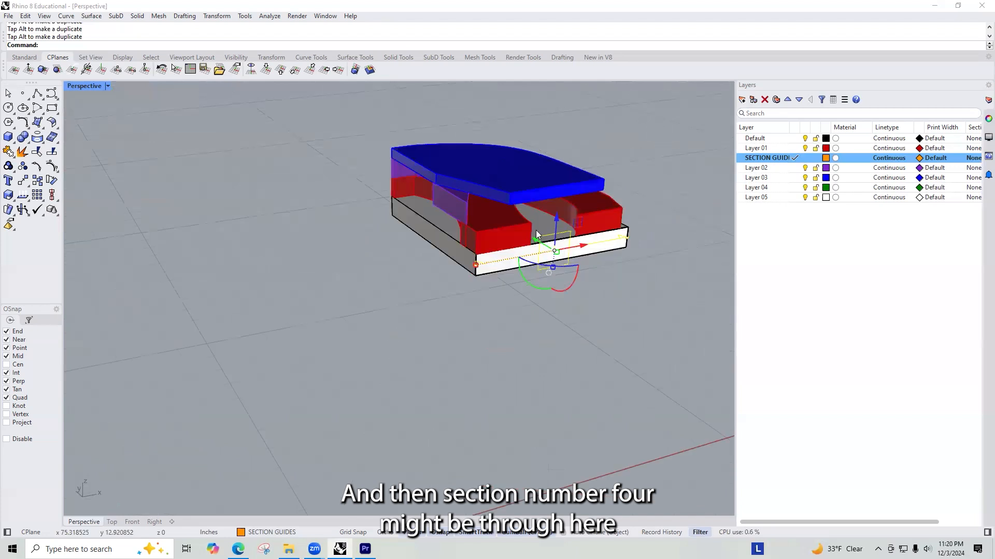
drag(537, 244, 419, 266)
right_drag(354, 212, 480, 254)
scroll(481, 256, up, 3)
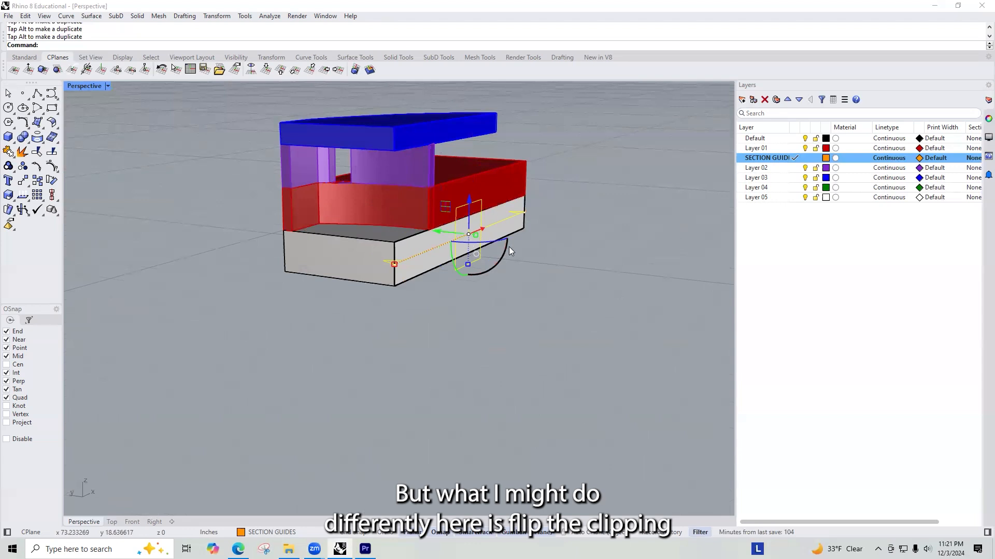
Step: Flip the clipping plane's direction, reselect it at the base's far end and move it to test another cut
text(Flip)
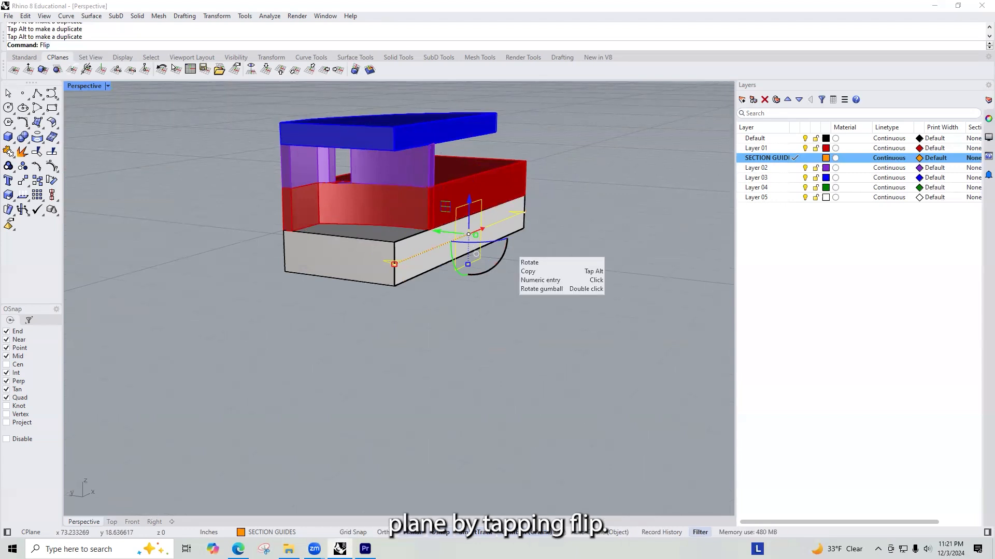
key(Return)
right_drag(501, 231, 439, 346)
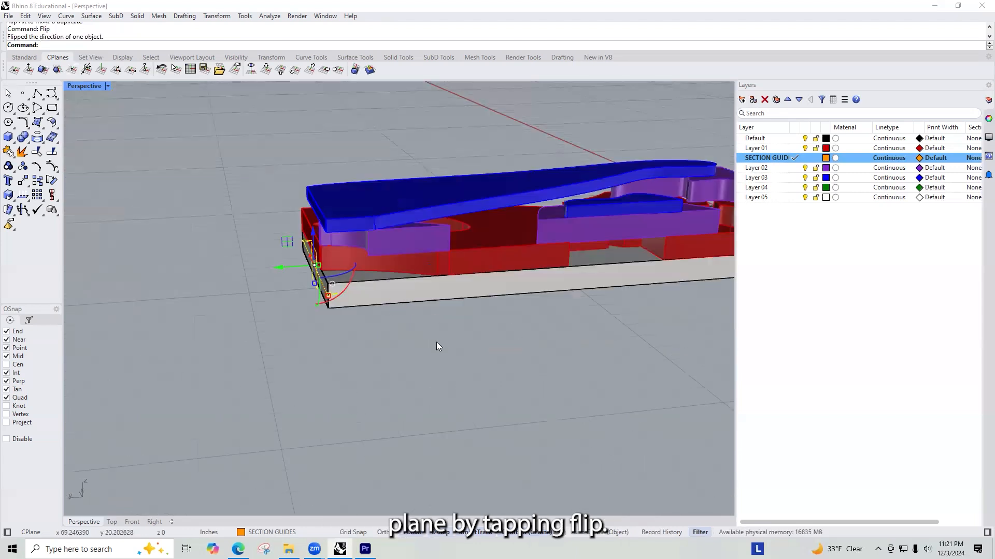
click(314, 269)
click(314, 271)
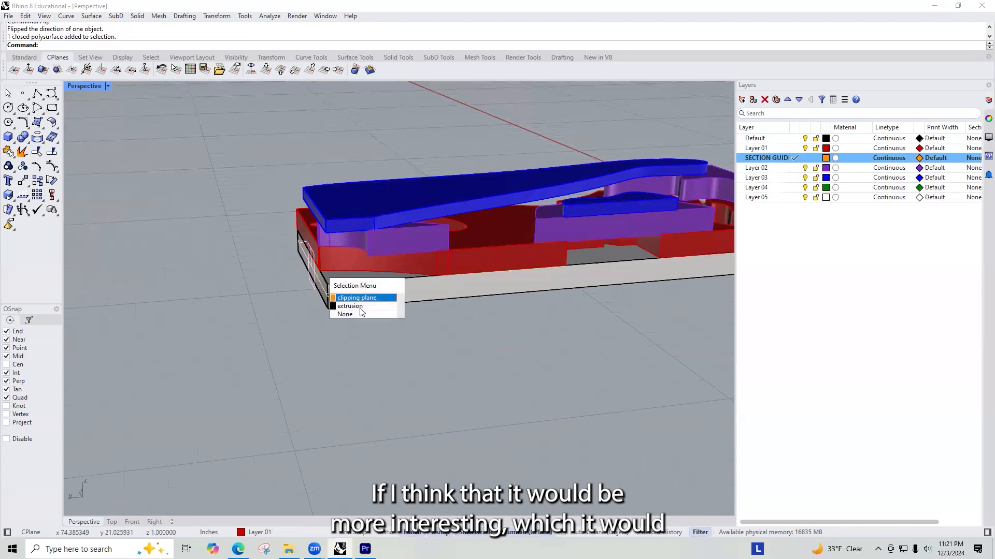
click(342, 297)
drag(278, 267, 303, 274)
right_drag(402, 304, 248, 324)
key(Delete)
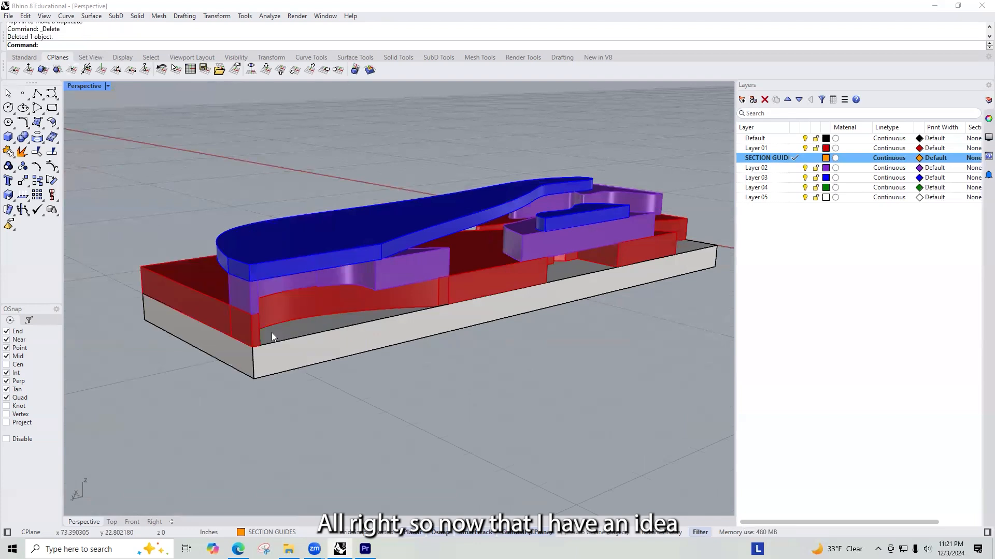
right_drag(354, 315, 394, 308)
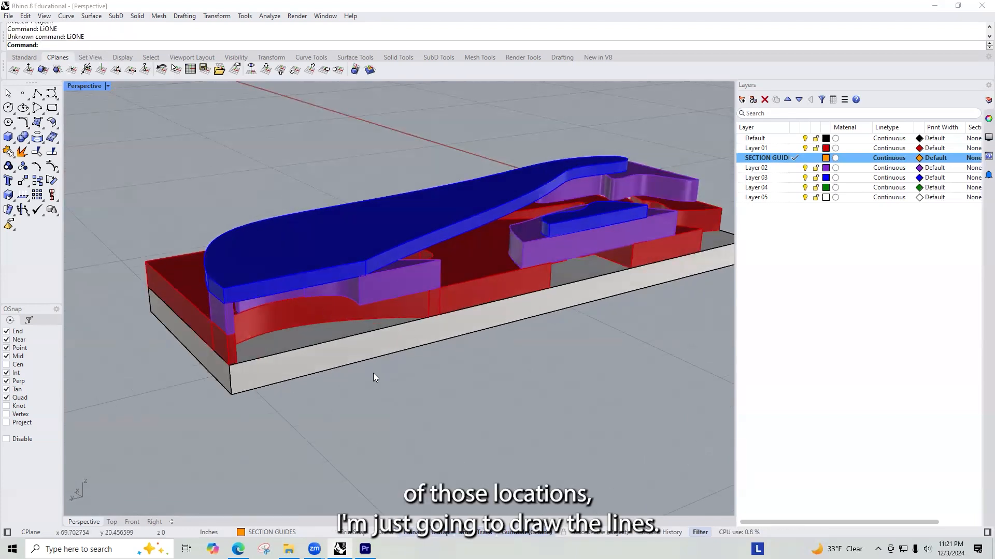
text(P)
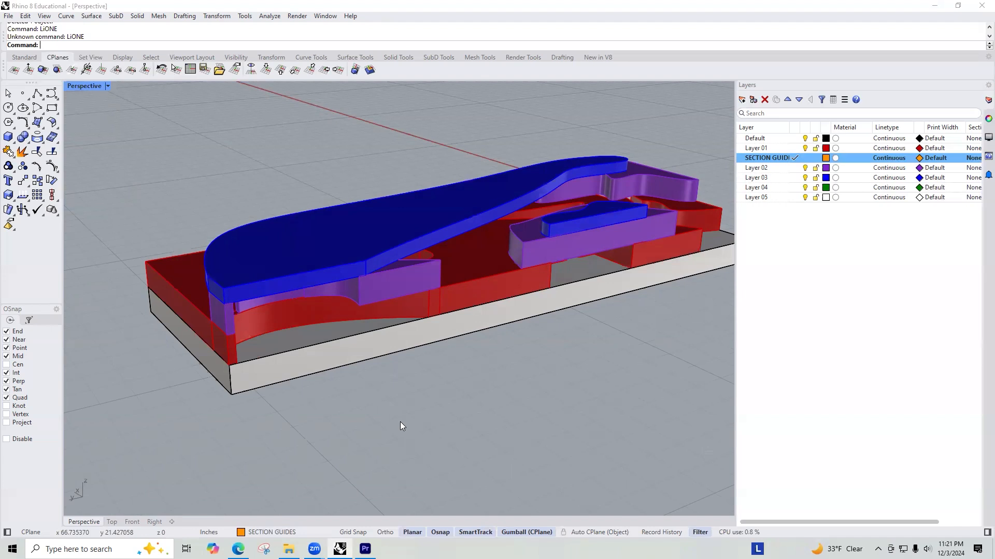
text(Pl)
key(BackSpace)
key(Escape)
key(ctrl+z)
key(ctrl+z)
Step: Move the clipping plane to the first section location and draw a vertical plane across the cut, rising above the model
drag(232, 326, 280, 326)
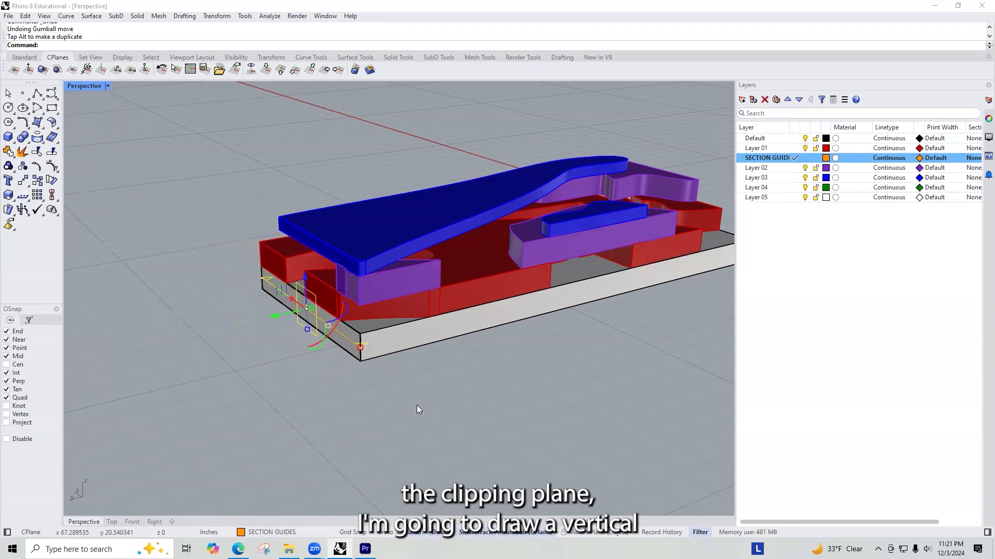
text(Plane)
key(Return)
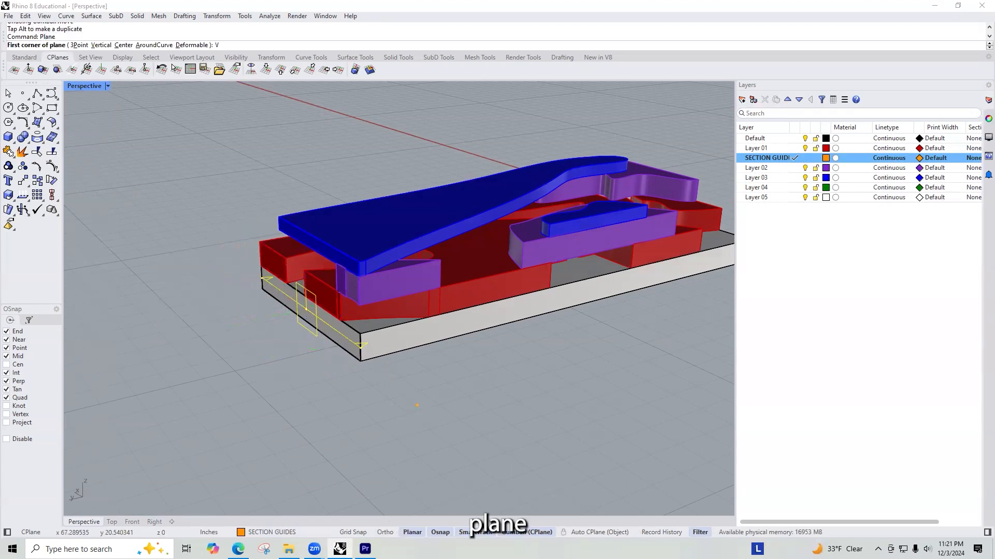
key(Return)
click(360, 360)
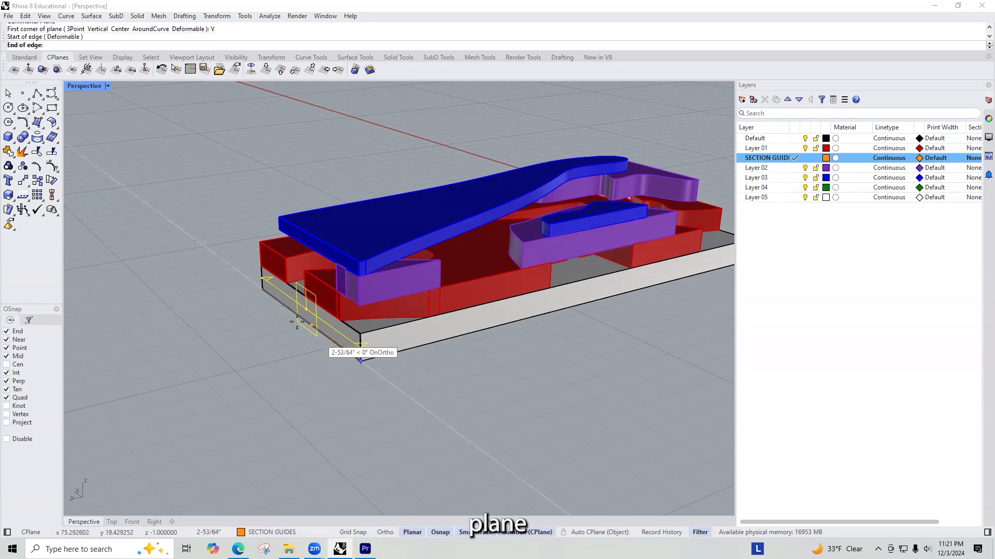
click(263, 288)
click(299, 121)
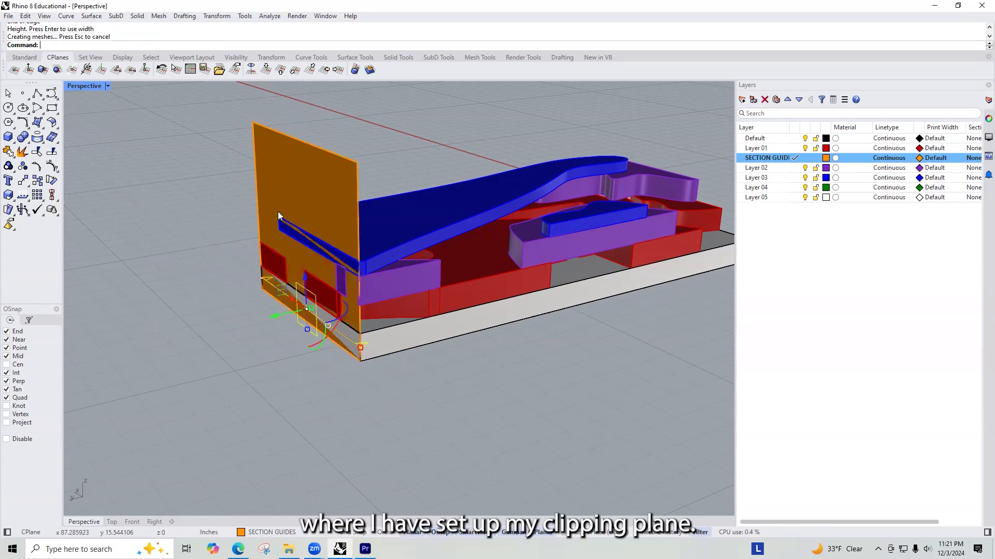
Step: Move the clipping plane to the second section location and draw another vertical guide plane between the cut's bottom corners
drag(275, 316, 342, 349)
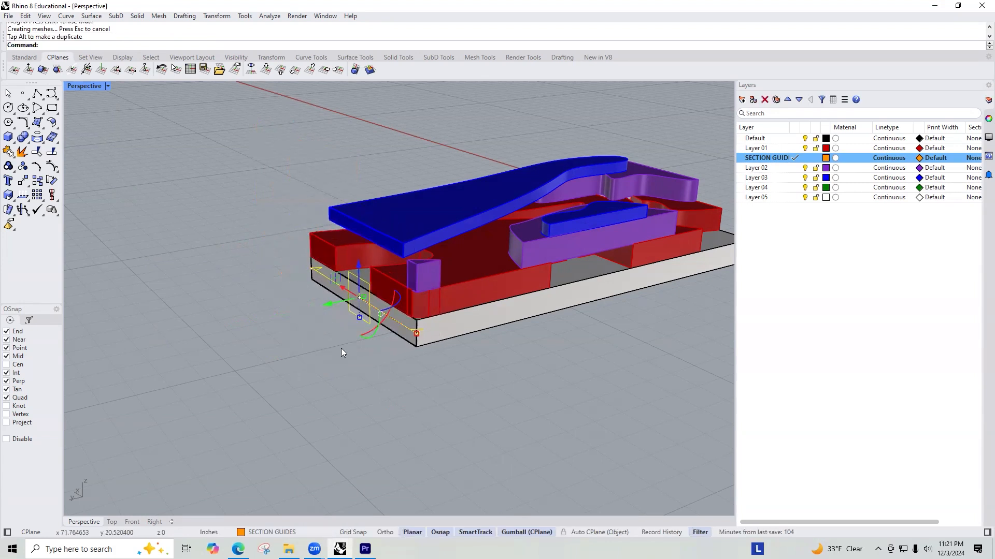
text(Plane)
key(Return)
text(V)
key(Return)
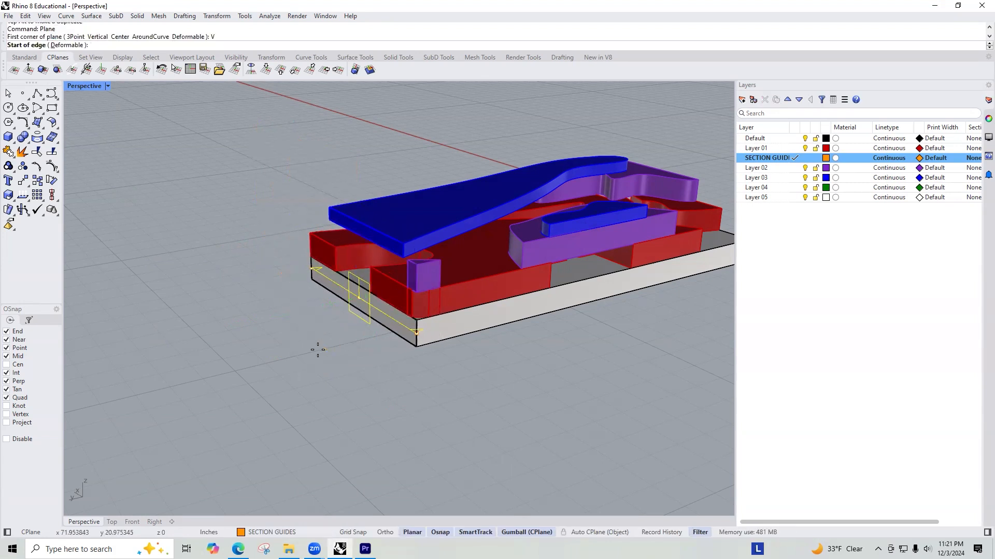
click(312, 279)
click(415, 350)
click(345, 166)
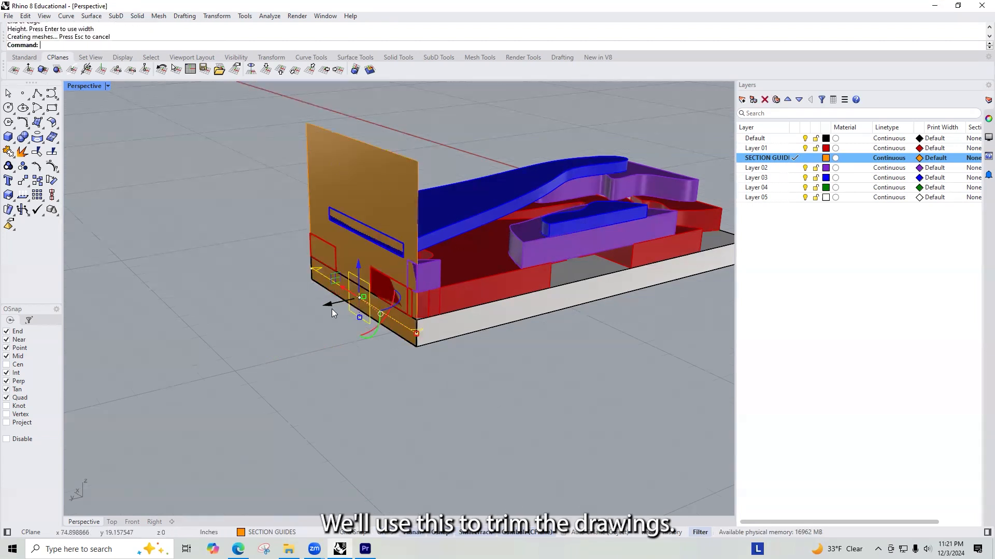
Step: Move the clipping plane further along the model past the second guide plane and flip its direction
ctrl+drag(330, 306, 298, 352)
key(Escape)
right_drag(332, 359, 296, 302)
drag(326, 299, 532, 321)
key(Escape)
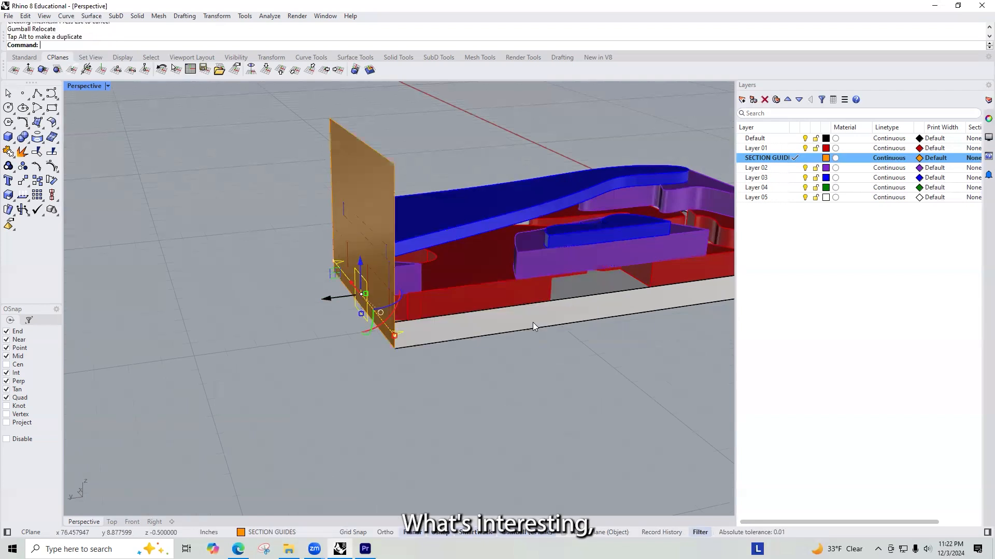
right_drag(329, 296, 479, 332)
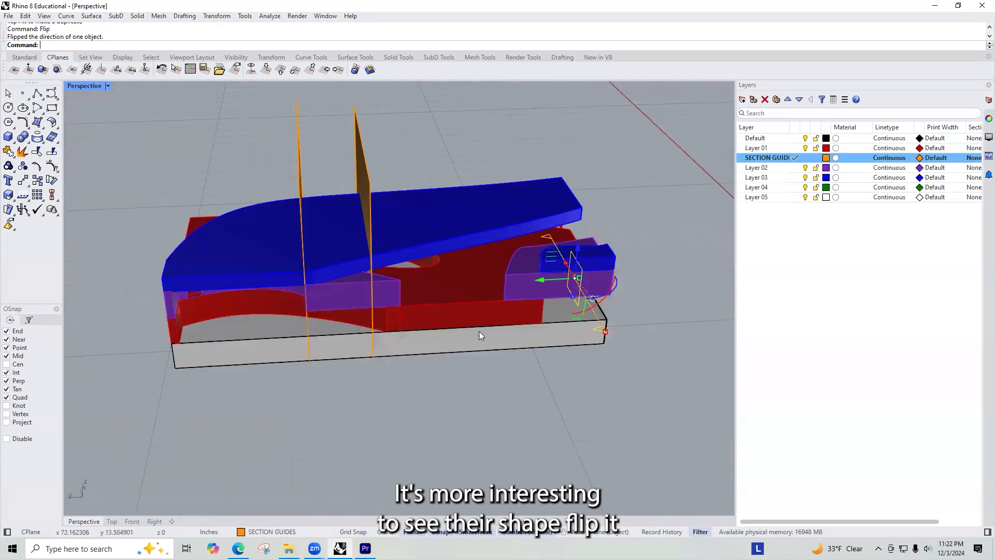
Step: Inspect the flipped cut from the opposite side and undo the last flip of the clipping plane
right_drag(221, 364, 378, 269)
scroll(378, 269, down, 6)
right_drag(338, 306, 367, 306)
scroll(368, 305, up, 3)
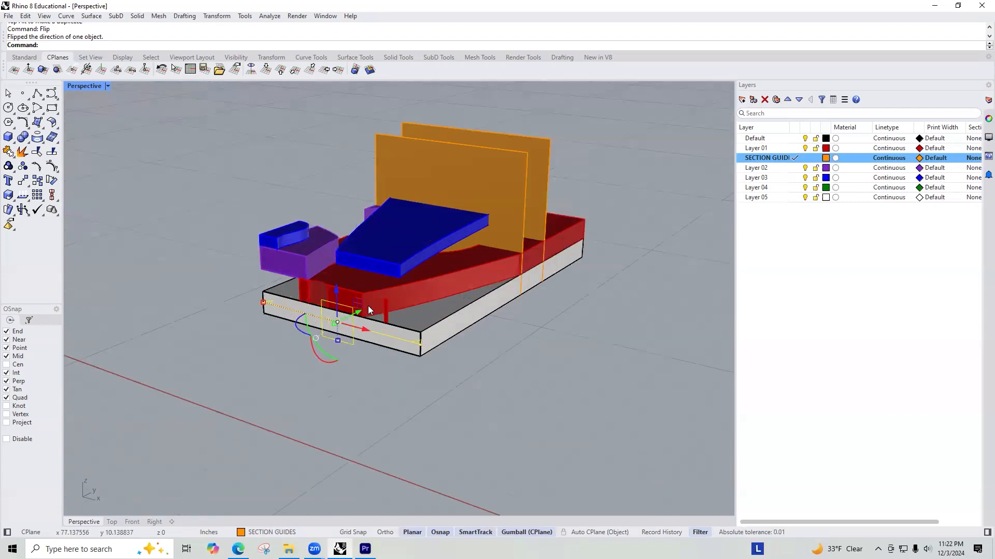
drag(359, 311, 337, 332)
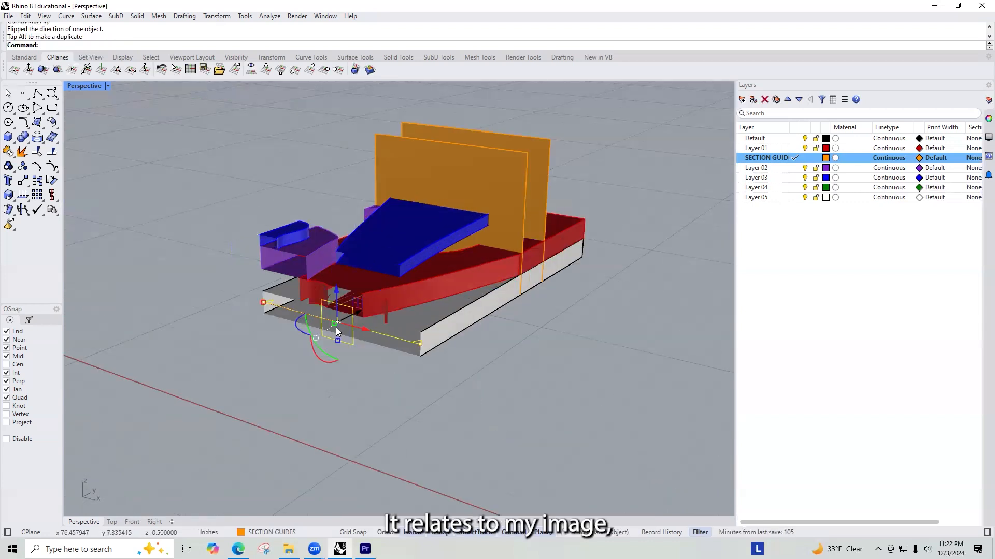
key(ctrl+z)
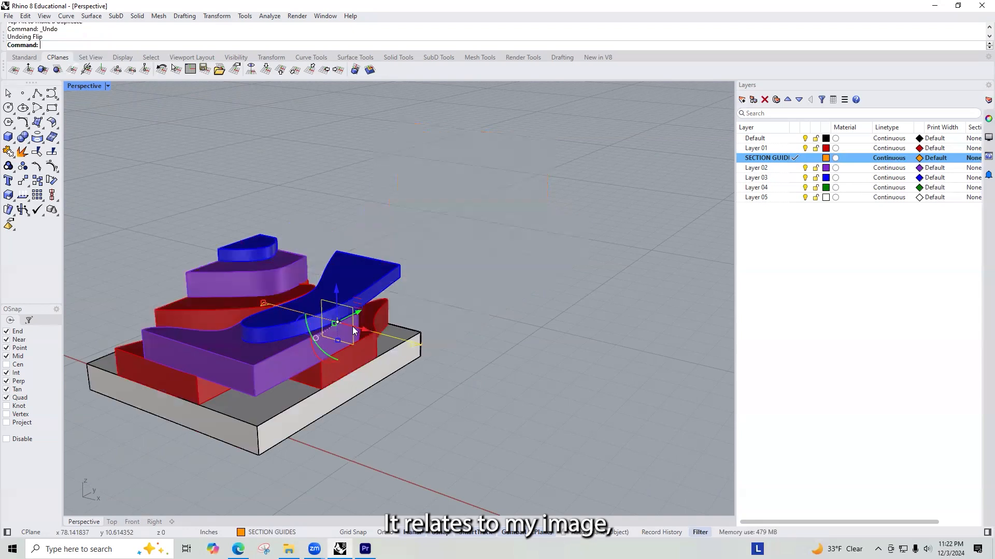
Step: Draw a third vertical guide plane across the clipping plane's cut face, from bottom corner to bottom corner and above the model
right_drag(357, 318, 409, 269)
scroll(424, 237, down, 4)
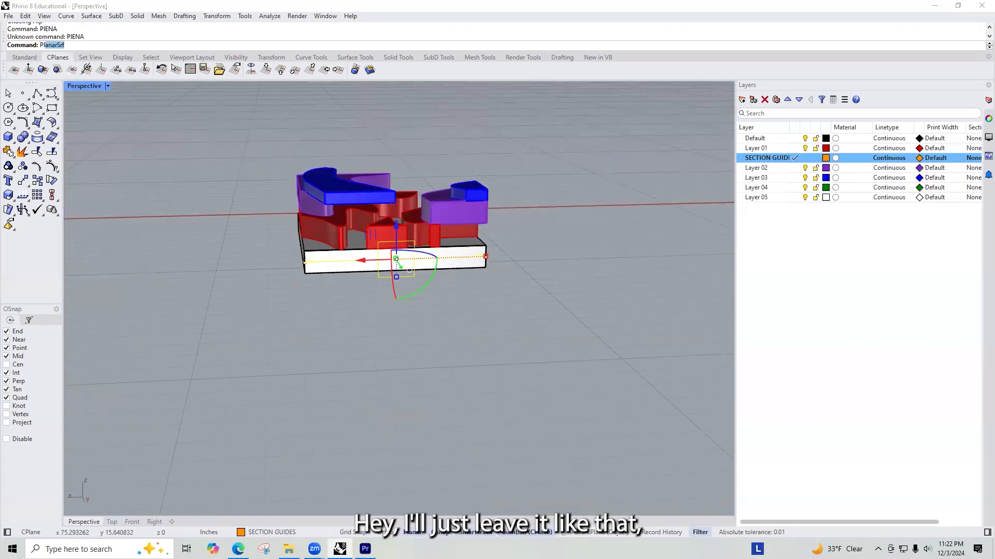
key(Return)
text(V)
key(Return)
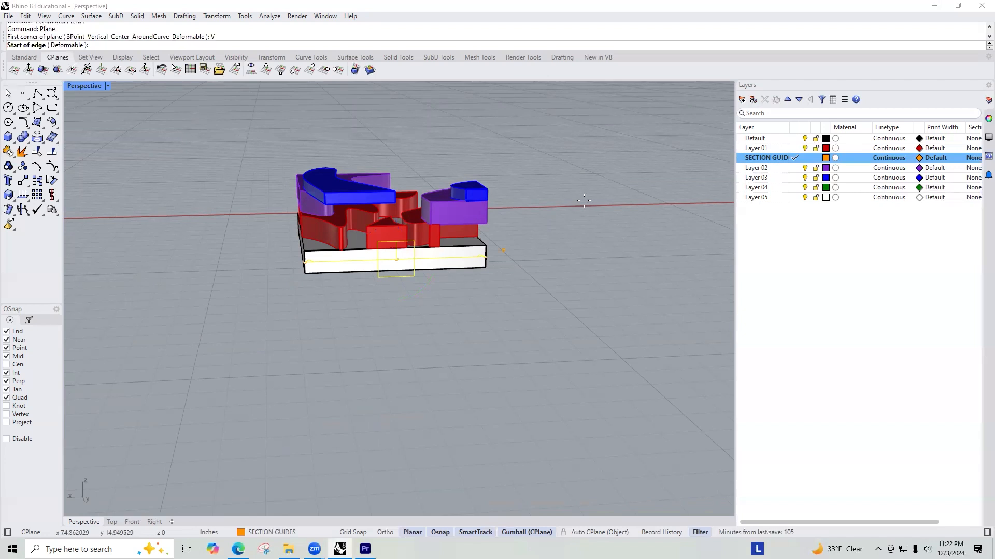
click(306, 273)
click(485, 267)
click(492, 133)
Step: Move the clipping plane to the end of the model and flip its direction to bring back the uncut model
right_drag(492, 128, 358, 249)
scroll(477, 227, down, 5)
scroll(357, 250, up, 5)
drag(274, 270, 407, 328)
right_drag(408, 329, 419, 253)
drag(419, 253, 333, 286)
right_drag(332, 286, 376, 269)
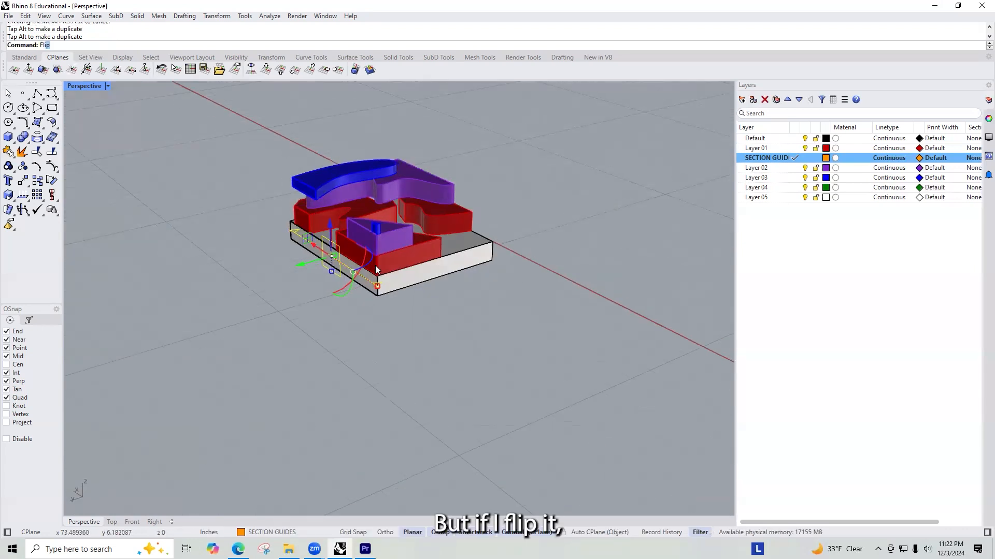
text(flip)
key(Return)
right_drag(279, 210, 375, 235)
drag(366, 229, 342, 232)
Step: Slide two of the vertical guide planes along the model's length to new section positions
click(306, 173)
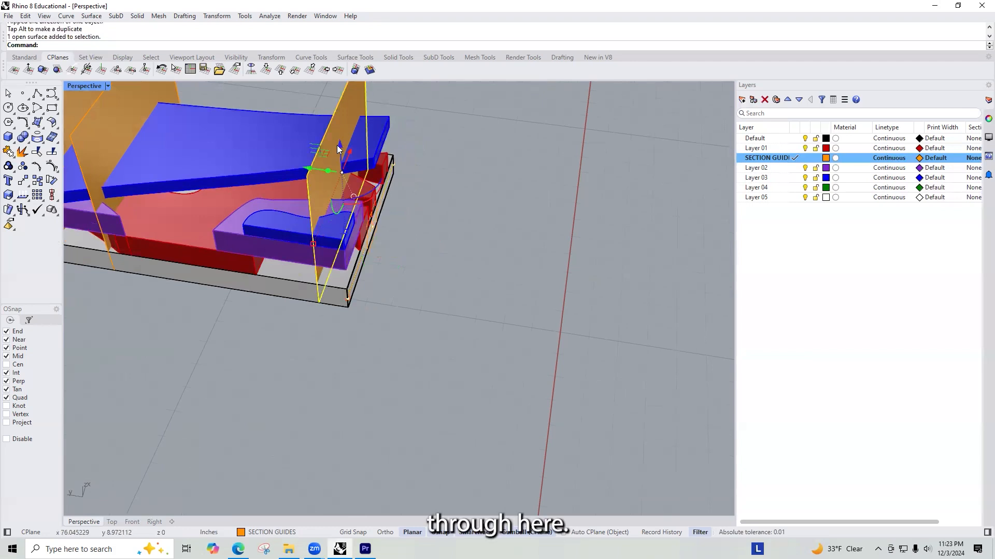
drag(310, 172, 261, 179)
right_drag(305, 169, 369, 162)
scroll(369, 161, down, 4)
scroll(215, 168, up, 8)
right_drag(220, 235, 228, 187)
click(240, 127)
drag(219, 175, 152, 181)
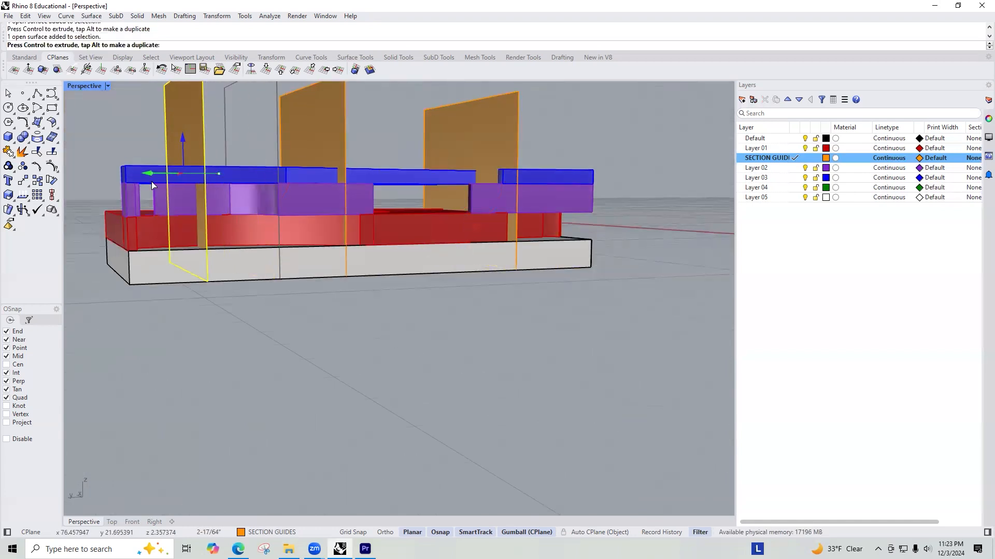
right_drag(249, 187, 268, 165)
Step: Duplicate the guide plane by the small blue block along the model to add a fourth section guide
click(305, 149)
mouse_move(304, 199)
right_down()
mouse_move(249, 192)
mouse_move(305, 240)
mouse_move(324, 187)
mouse_move(205, 228)
mouse_move(258, 286)
mouse_move(299, 251)
mouse_move(294, 215)
mouse_move(269, 238)
mouse_move(295, 211)
mouse_move(308, 217)
right_up()
right_drag(470, 166, 467, 159)
click(466, 158)
drag(455, 185, 513, 222)
key(alt)
mouse_move(564, 226)
right_down()
mouse_move(484, 212)
mouse_move(575, 203)
mouse_move(572, 213)
right_up()
right_drag(507, 159, 548, 118)
Step: Scale up all four guide planes together so they extend past the edges of the model
scroll(525, 154, down, 10)
scroll(516, 122, up, 8)
drag(580, 150, 270, 179)
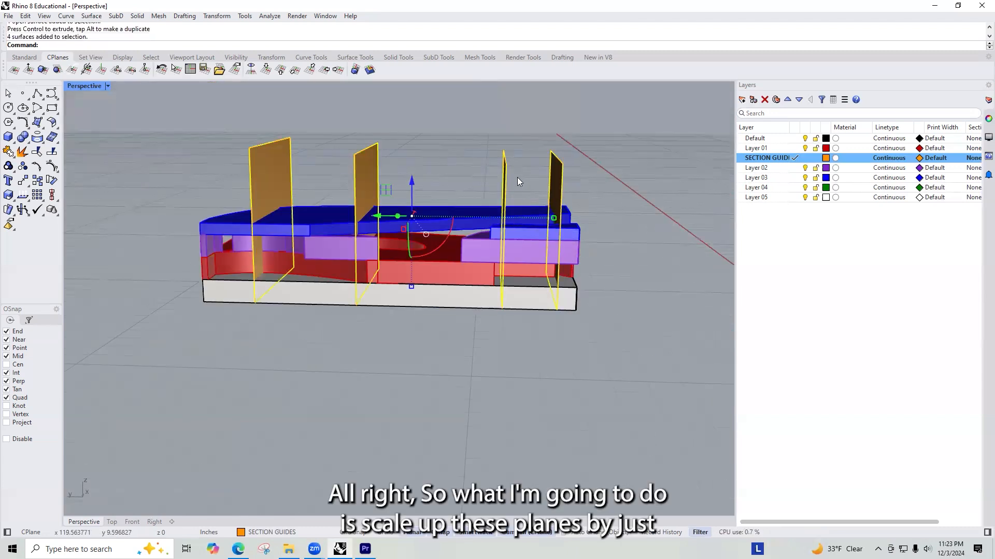
right_drag(434, 243, 373, 248)
drag(367, 250, 385, 273)
right_drag(397, 281, 418, 263)
drag(416, 289, 415, 341)
right_drag(449, 293, 518, 355)
scroll(372, 236, down, 6)
click(483, 326)
Step: Make four copies of the whole model with its guide planes and clipping plane, spaced in a row beside the original
drag(479, 346, 275, 178)
scroll(344, 198, down, 4)
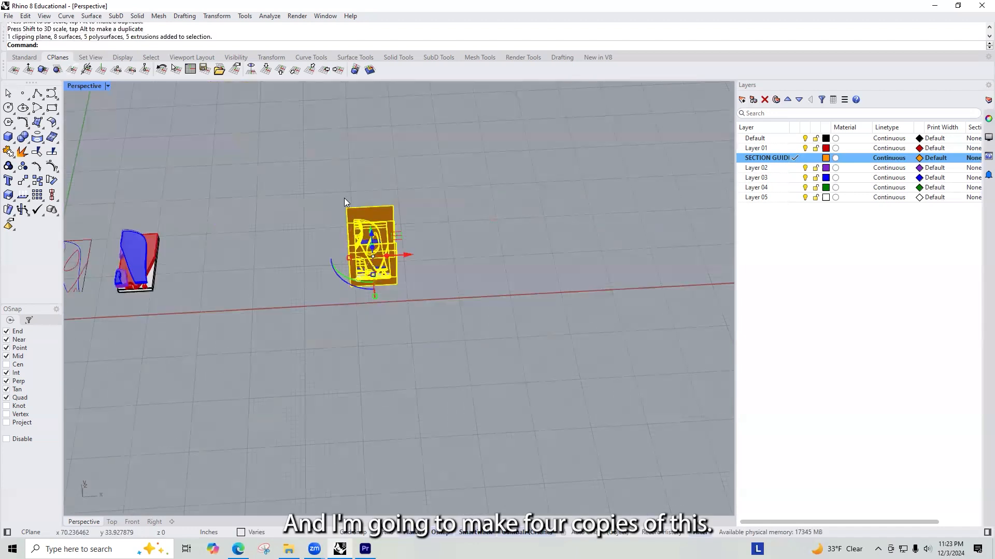
key(alt)
drag(418, 259, 652, 259)
key(alt)
key(alt)
key(alt)
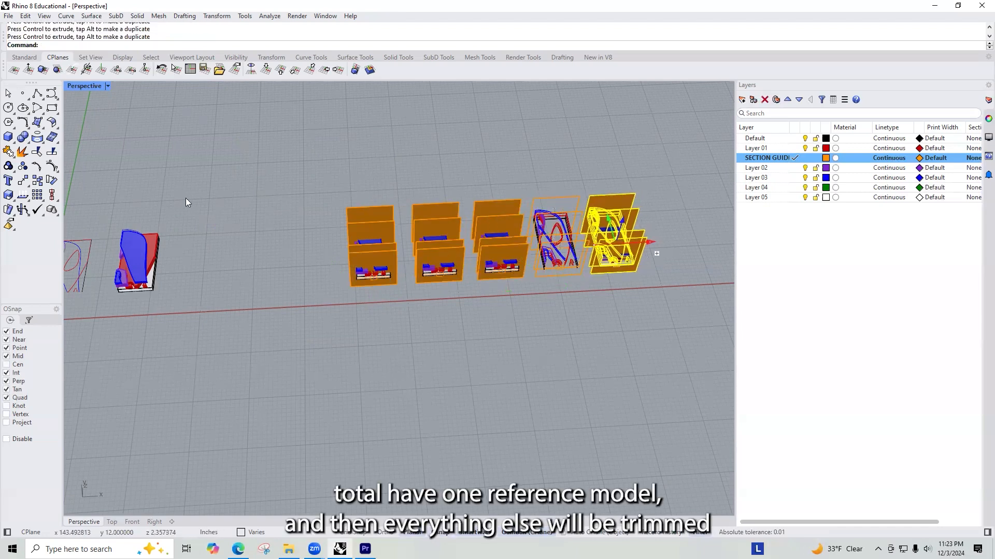
scroll(410, 227, up, 10)
right_drag(425, 258, 625, 223)
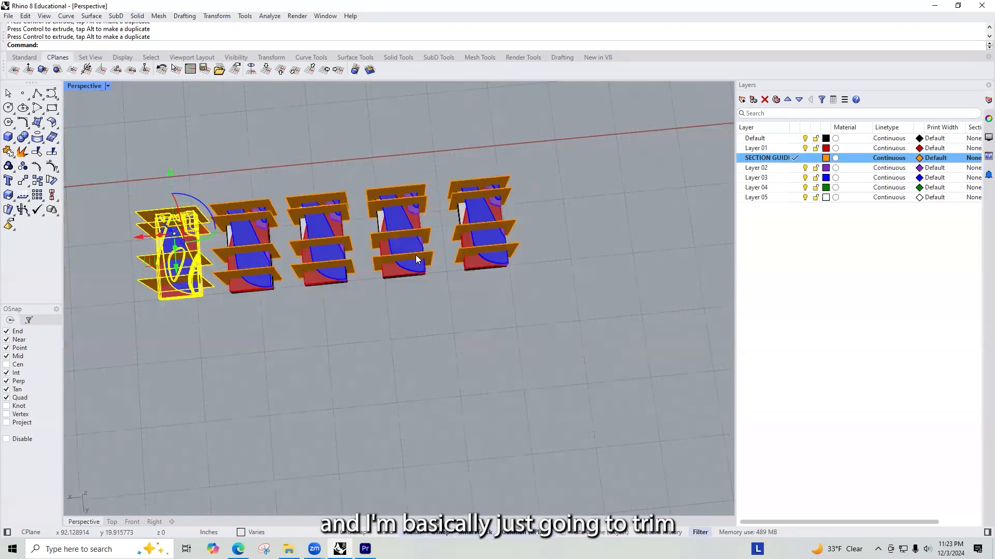
click(433, 397)
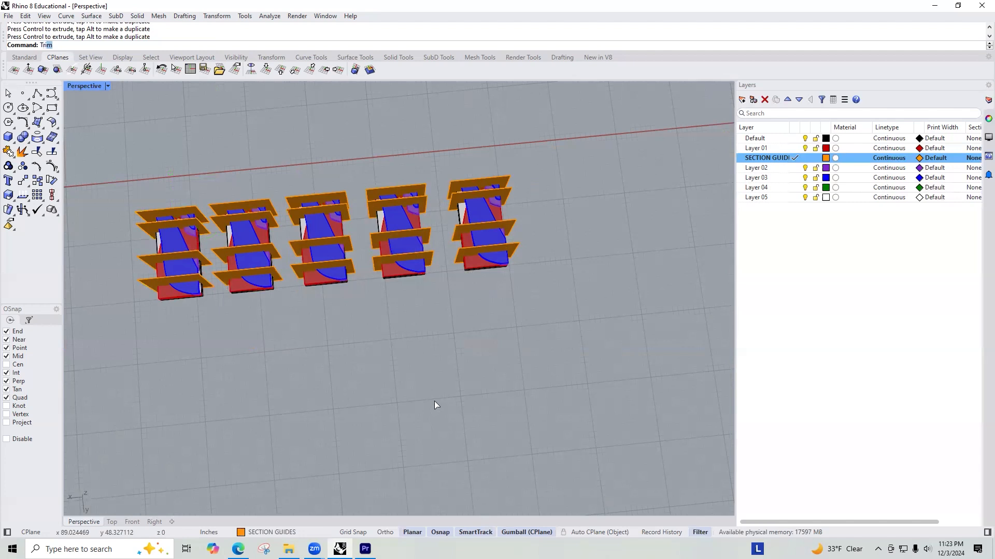
key(Return)
scroll(421, 242, up, 10)
click(512, 207)
scroll(523, 290, down, 5)
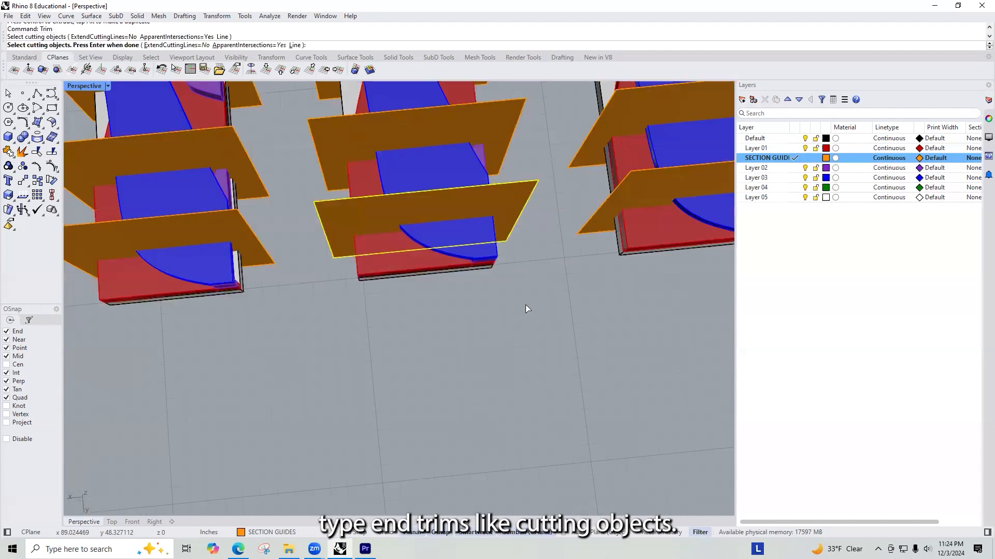
key(Escape)
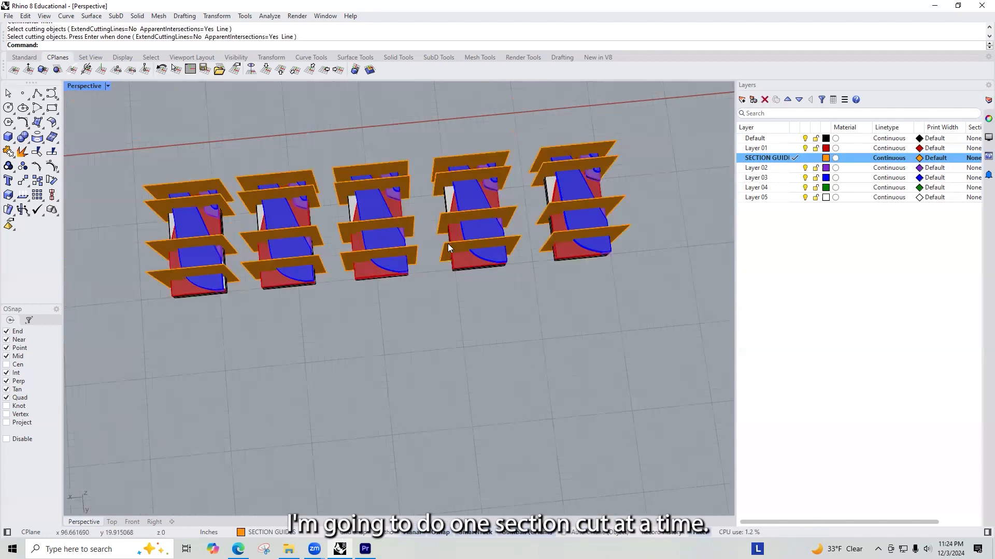
Step: Delete three guide planes from the model beside the end reference model, keeping the guide nearest the blue piece's rounded end
click(440, 222)
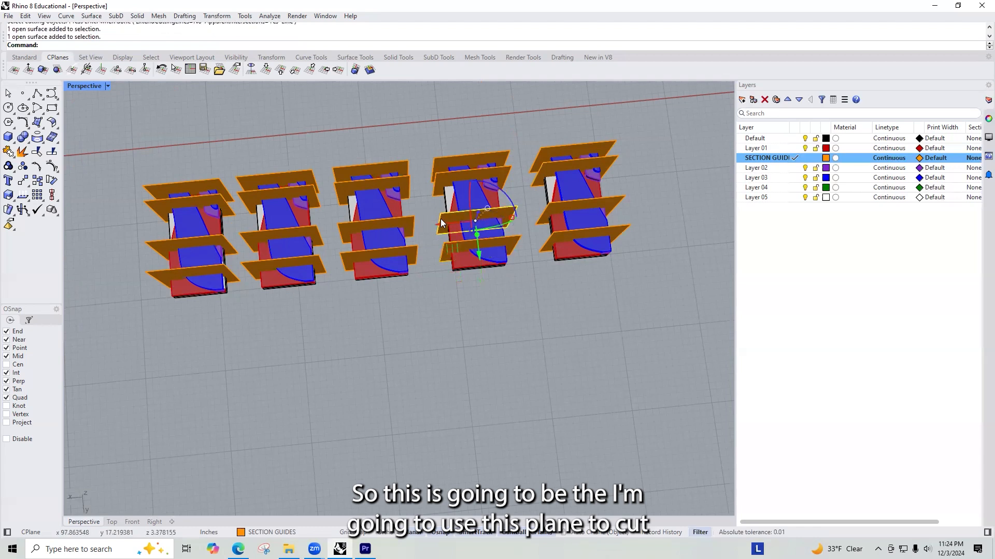
click(514, 240)
click(516, 211)
key(Delete)
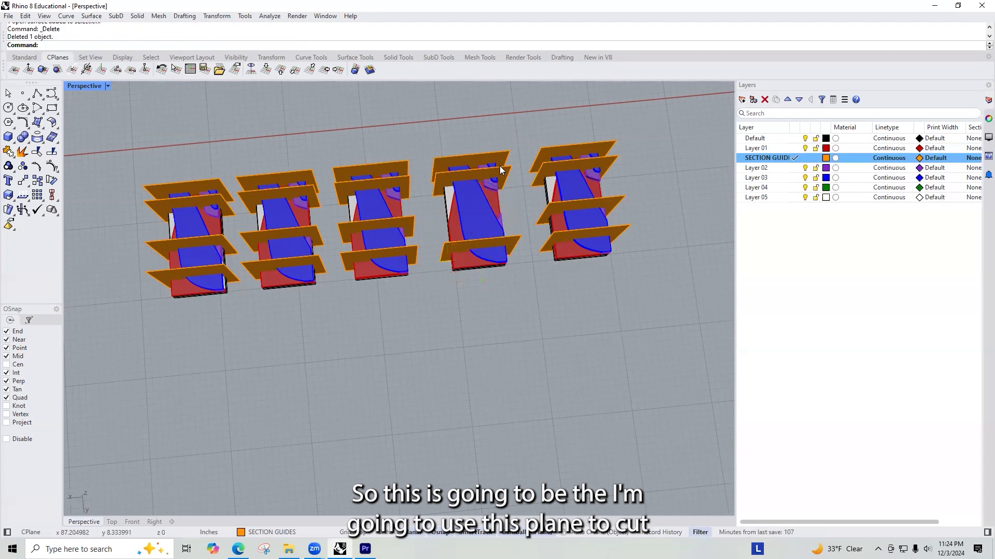
click(501, 167)
key(Delete)
click(505, 163)
key(Delete)
Step: Delete the unused guide planes from the middle model of the row, keeping only the second guide from the rounded end
click(407, 188)
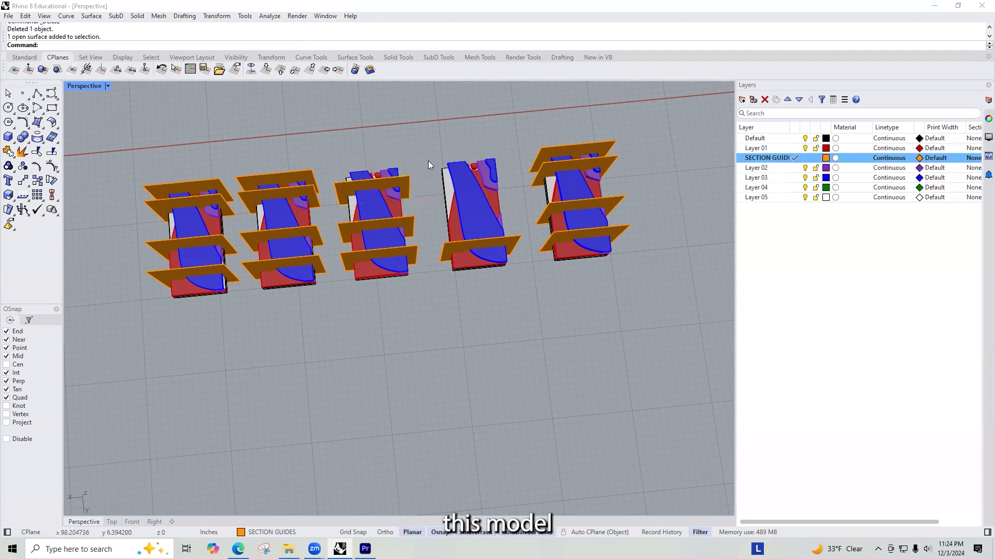
key(Delete)
click(413, 247)
key(Delete)
Step: Delete three guide planes from the fourth model counted from the reference, keeping only the third guide from the rounded end
click(320, 260)
key(Delete)
click(320, 234)
key(Delete)
click(314, 179)
key(Delete)
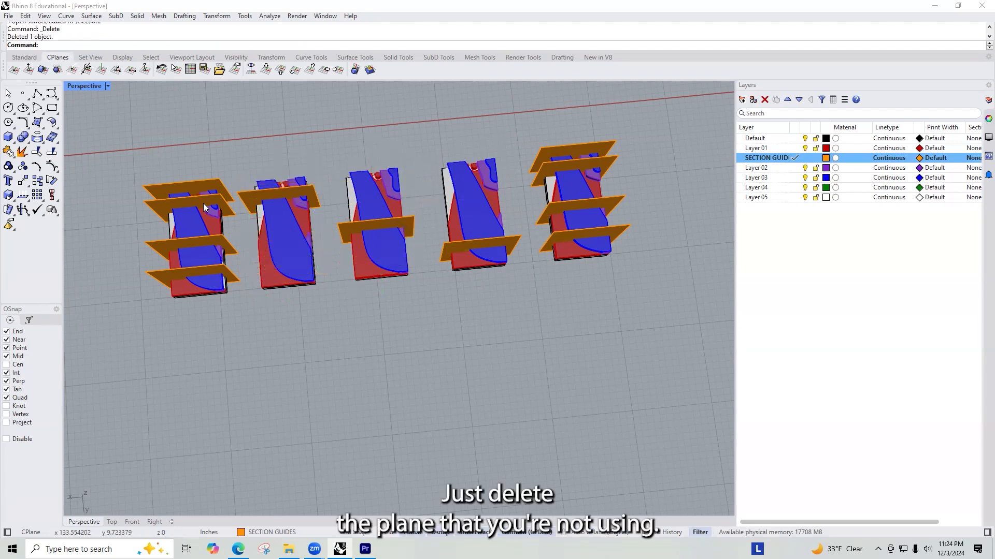
Step: Delete three guide planes from the last model in the row, keeping only the guide farthest from the rounded end
click(204, 207)
key(Delete)
click(229, 249)
key(Delete)
click(231, 273)
key(Delete)
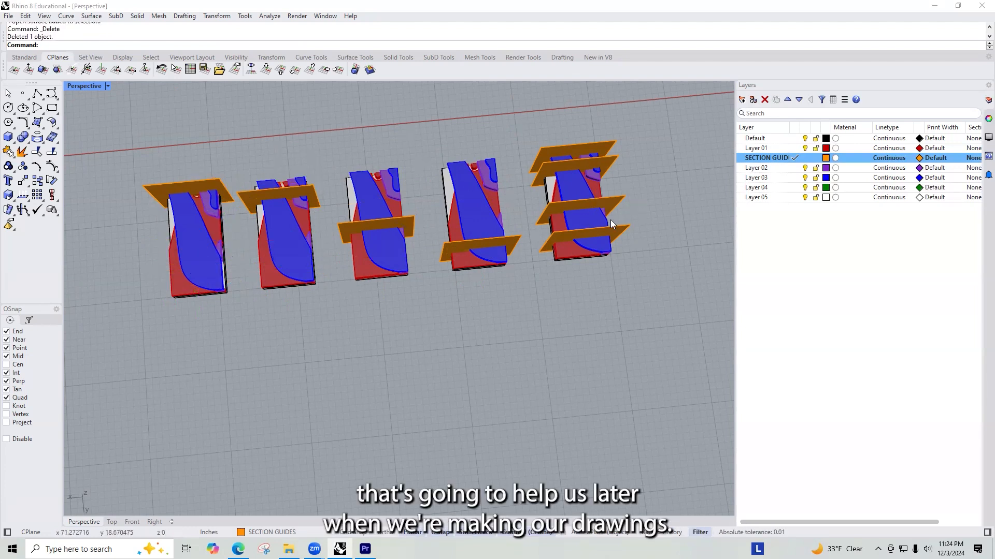
Step: Run Trim with the single remaining guide plane of each of the four section models as cutting objects
right_drag(610, 221, 571, 240)
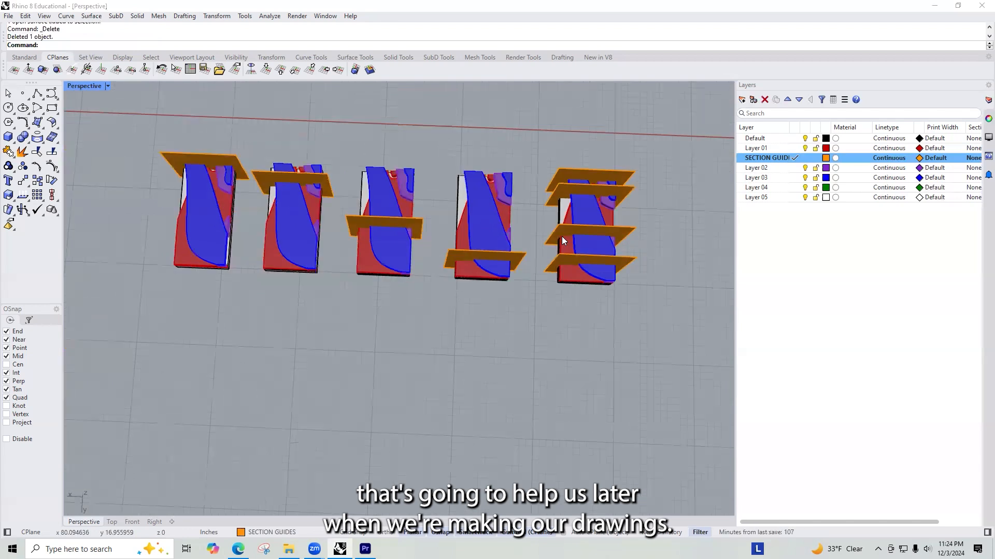
right_drag(545, 279, 466, 267)
click(445, 249)
click(443, 262)
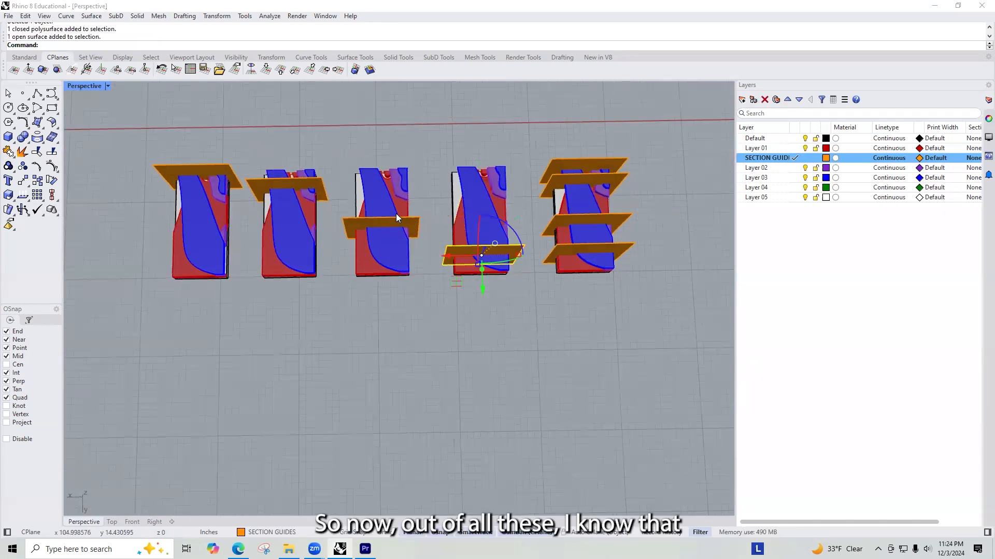
shift+click(412, 223)
shift+click(322, 195)
shift+click(226, 171)
right_drag(145, 133, 151, 155)
text(trim)
key(Return)
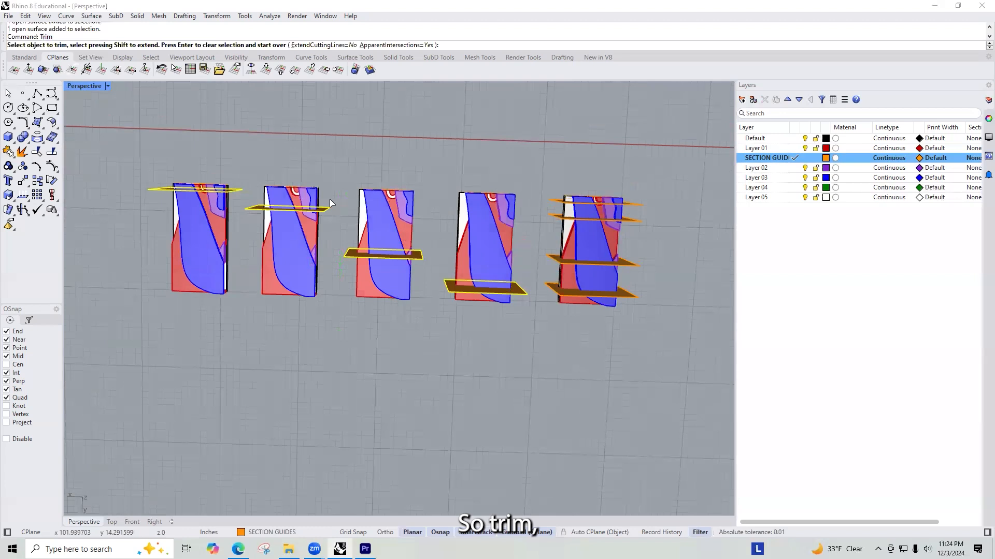
Step: Trim away the short ends beyond the guide planes on the two models farthest from the reference model
shift+right_drag(332, 203, 547, 157)
scroll(547, 157, up, 12)
scroll(415, 174, down, 6)
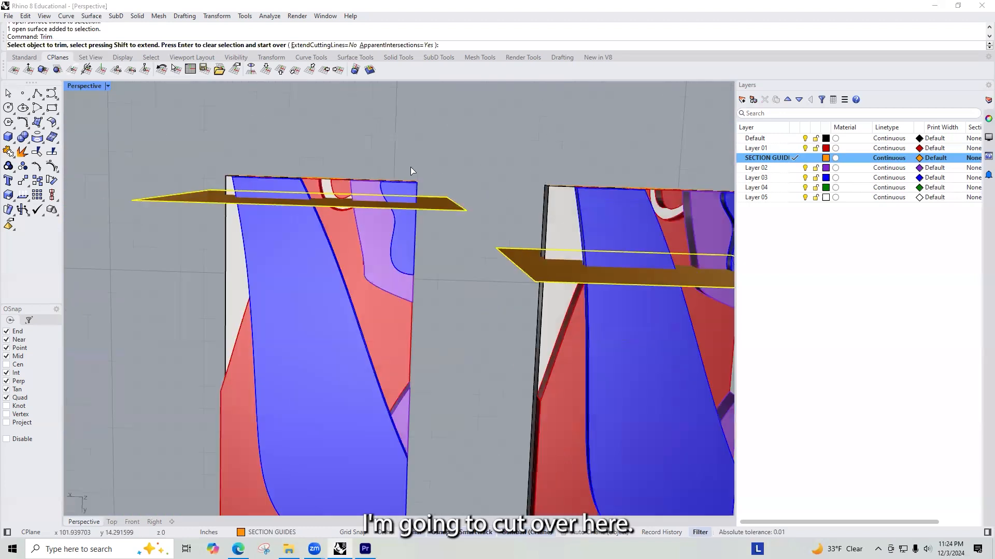
drag(219, 184, 220, 185)
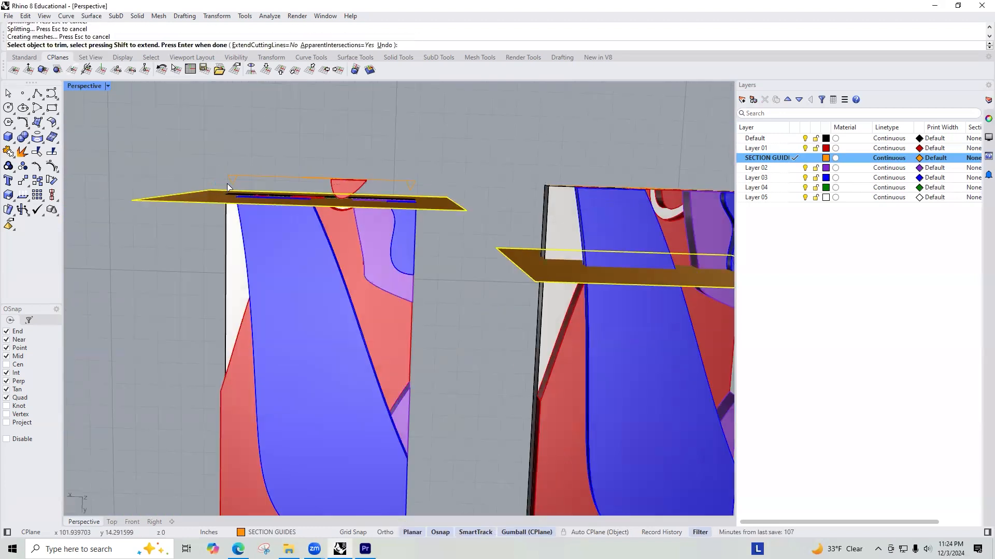
scroll(308, 209, down, 6)
scroll(309, 209, up, 5)
scroll(283, 180, down, 5)
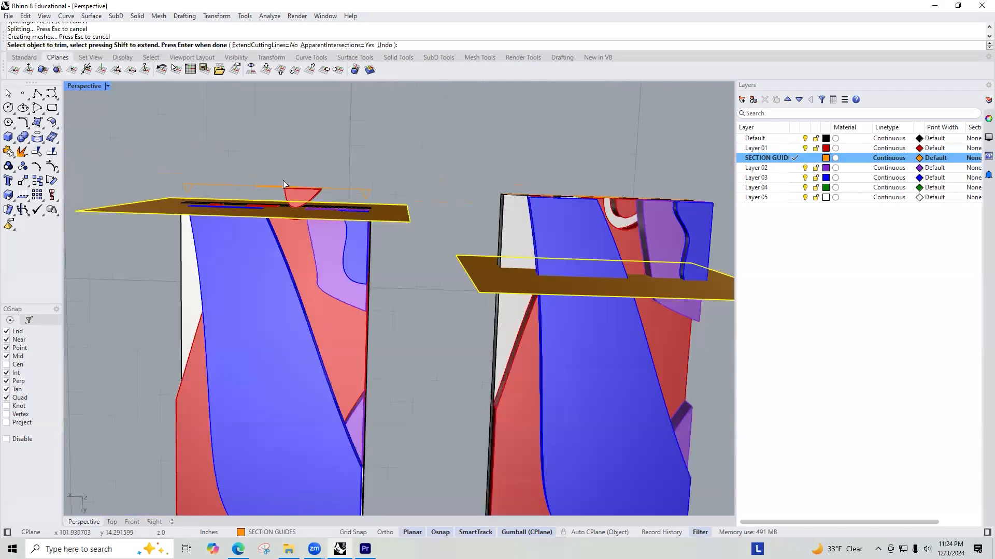
drag(482, 182, 378, 226)
scroll(562, 313, up, 5)
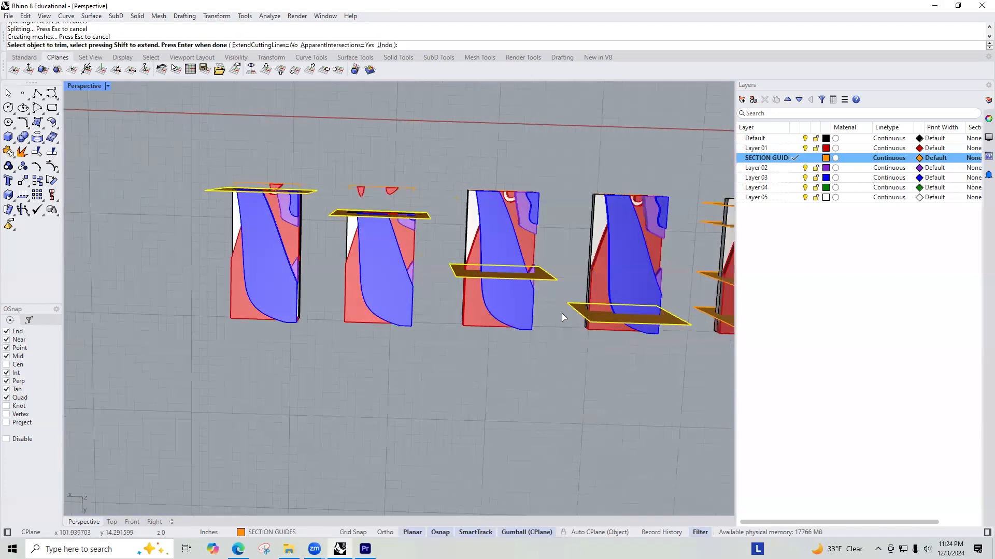
Step: Trim away the rounded-end portions beyond the guide planes on the other two section models and finish the trim
drag(533, 355, 262, 169)
scroll(348, 154, down, 5)
scroll(348, 154, down, 3)
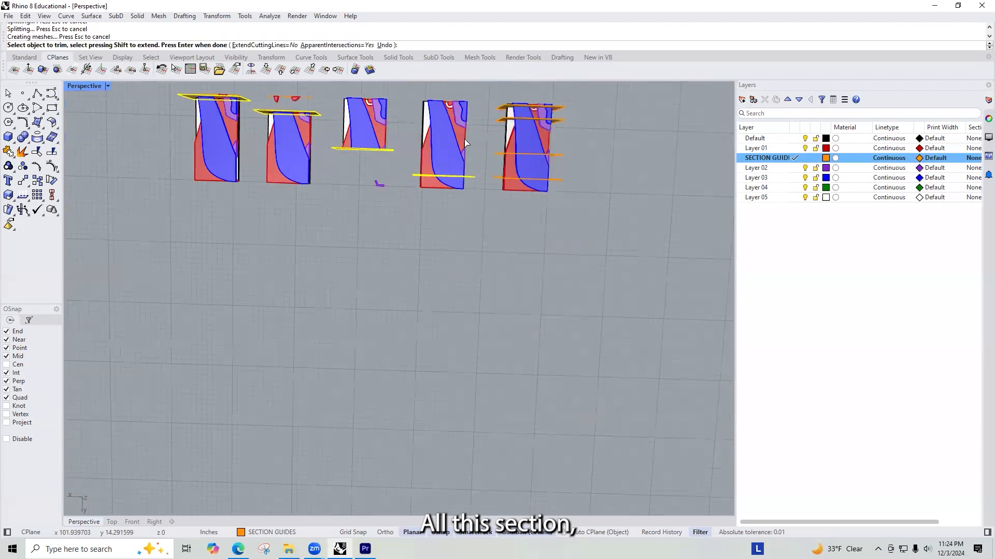
scroll(437, 139, up, 8)
drag(583, 351, 337, 288)
right_drag(424, 295, 485, 216)
scroll(499, 240, up, 6)
key(Return)
Step: Delete the leftover pieces beyond the guide planes of the two models trimmed at the rounded end
drag(527, 228, 384, 290)
key(Delete)
scroll(515, 235, down, 11)
drag(320, 231, 228, 278)
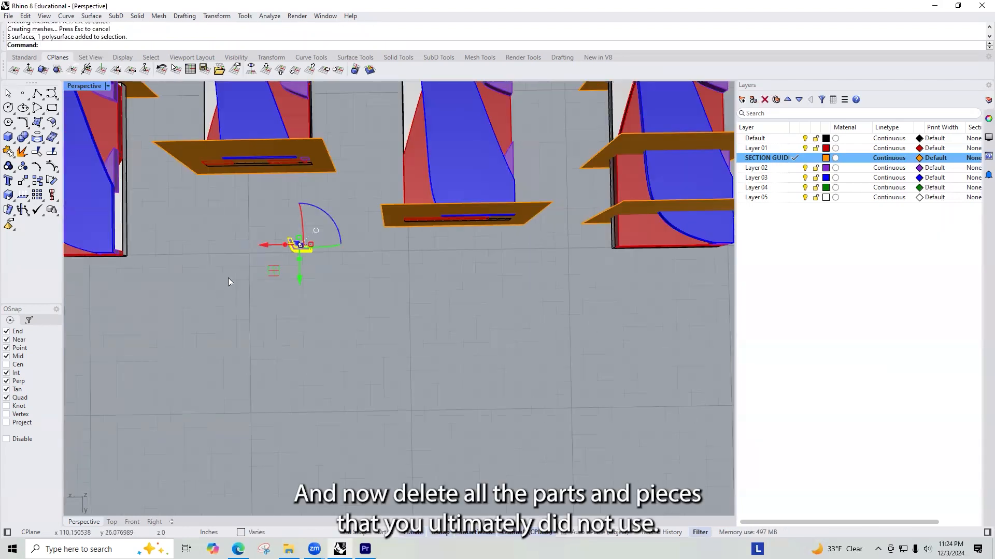
key(Delete)
Step: Delete the two leftover red pieces and the clipping plane beyond the guide of the second-to-last section model
scroll(432, 219, down, 7)
scroll(264, 205, up, 11)
scroll(480, 234, down, 11)
right_drag(480, 233, 600, 312)
scroll(598, 311, up, 10)
scroll(489, 370, up, 3)
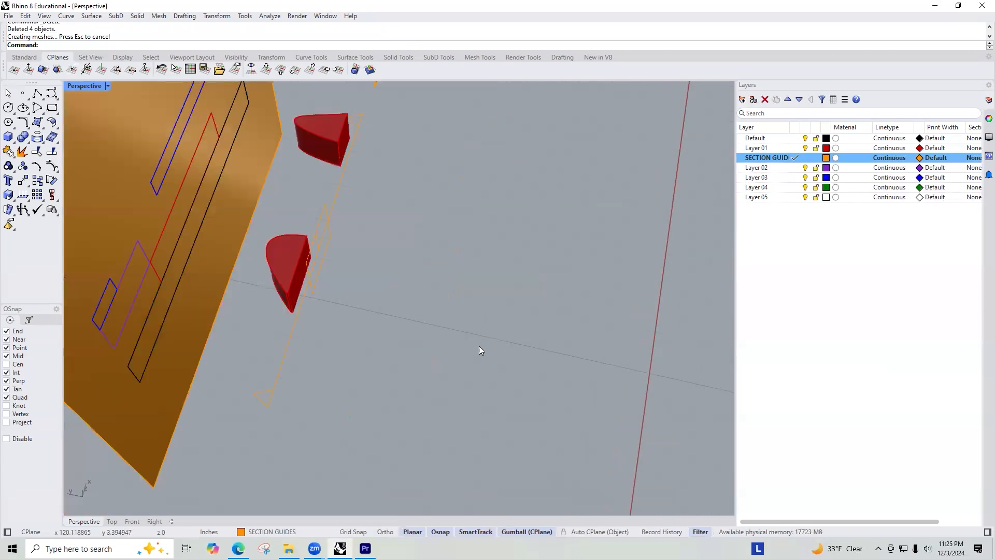
scroll(478, 346, down, 6)
drag(445, 345, 405, 235)
key(Delete)
Step: Delete the single leftover red piece and the clipping plane beyond the last section model's guide
scroll(509, 237, down, 5)
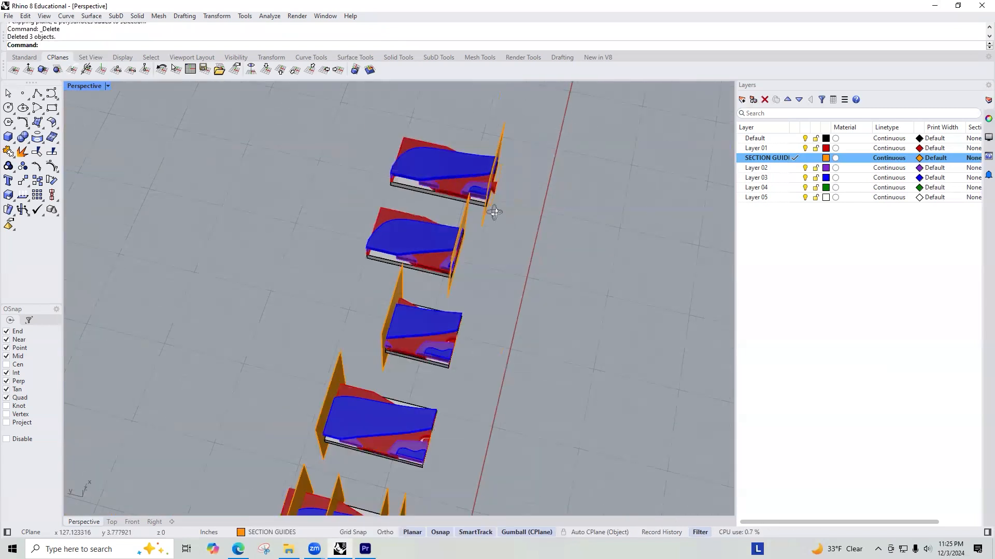
scroll(506, 194, up, 4)
scroll(518, 196, up, 5)
drag(558, 234, 516, 188)
key(Delete)
Step: Delete the guide planes from all four trimmed section models, keeping the four guides on the reference model
scroll(518, 194, down, 5)
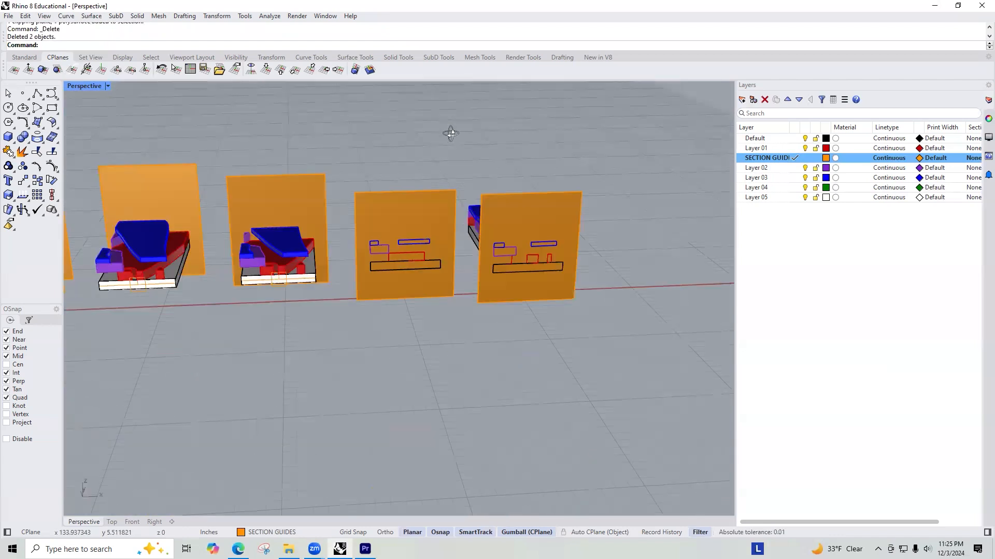
right_drag(468, 139, 496, 174)
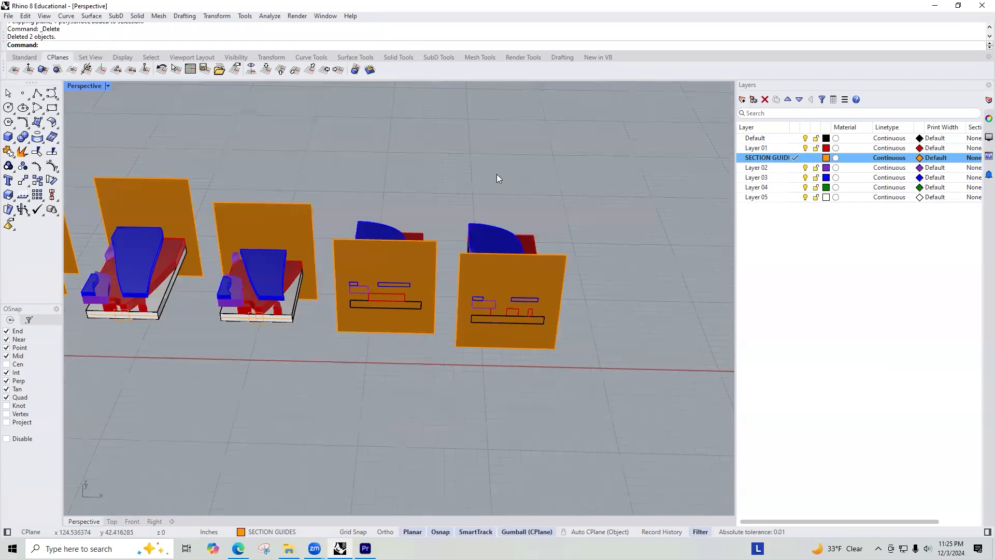
scroll(367, 176, down, 5)
scroll(453, 192, up, 5)
key(Delete)
click(452, 192)
key(Delete)
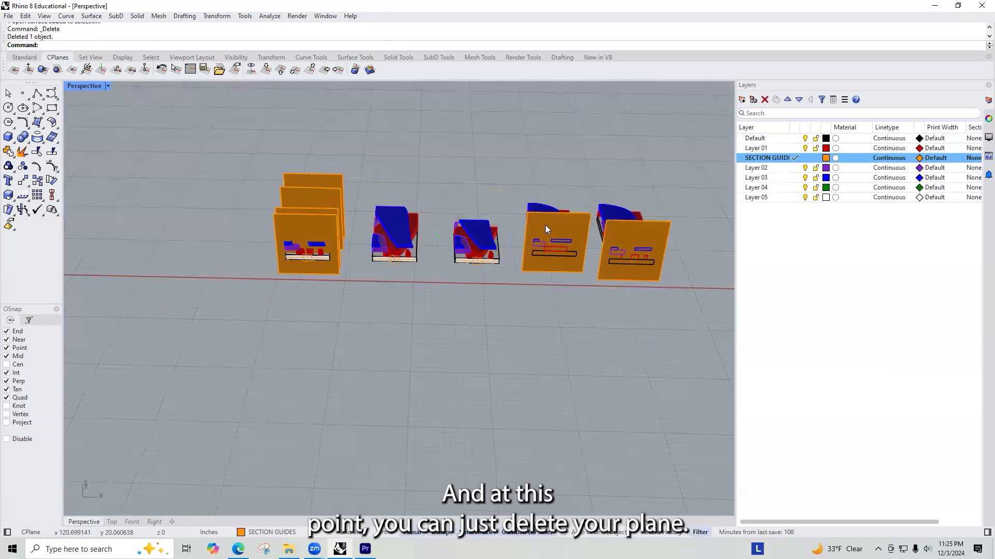
click(542, 225)
key(Delete)
click(626, 242)
key(Delete)
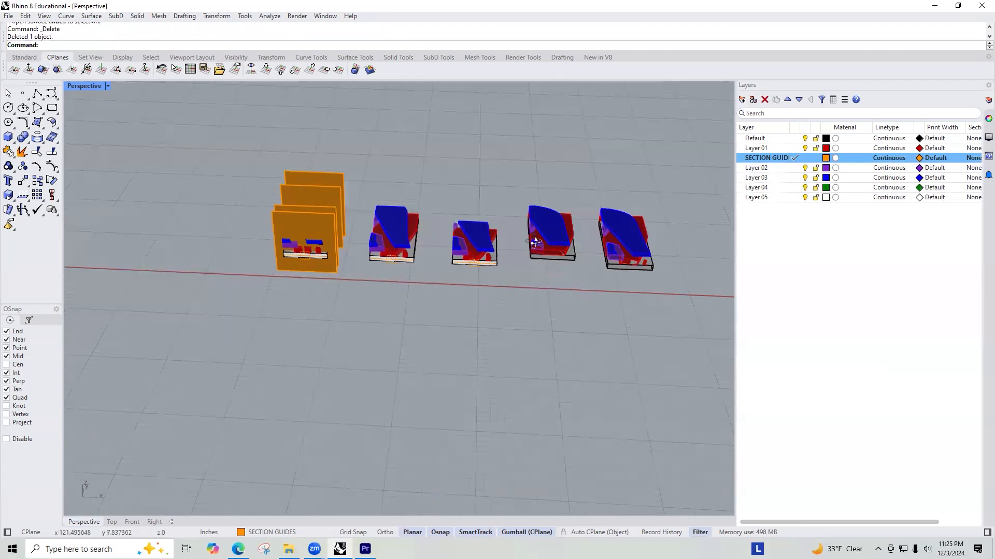
Step: Try rotating the shortest trimmed section model 180 degrees, and undo the rotation
scroll(501, 231, up, 5)
drag(549, 190, 415, 297)
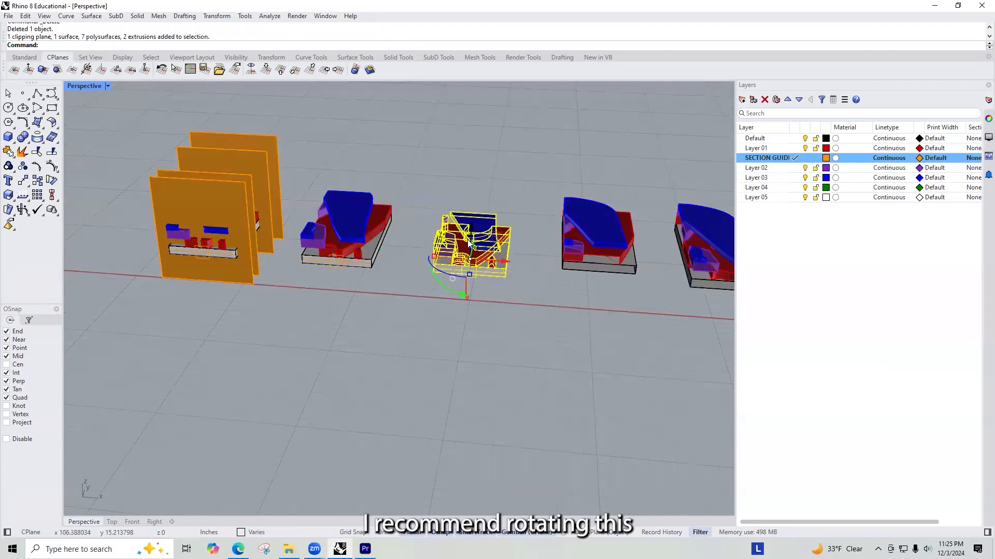
drag(445, 268, 442, 270)
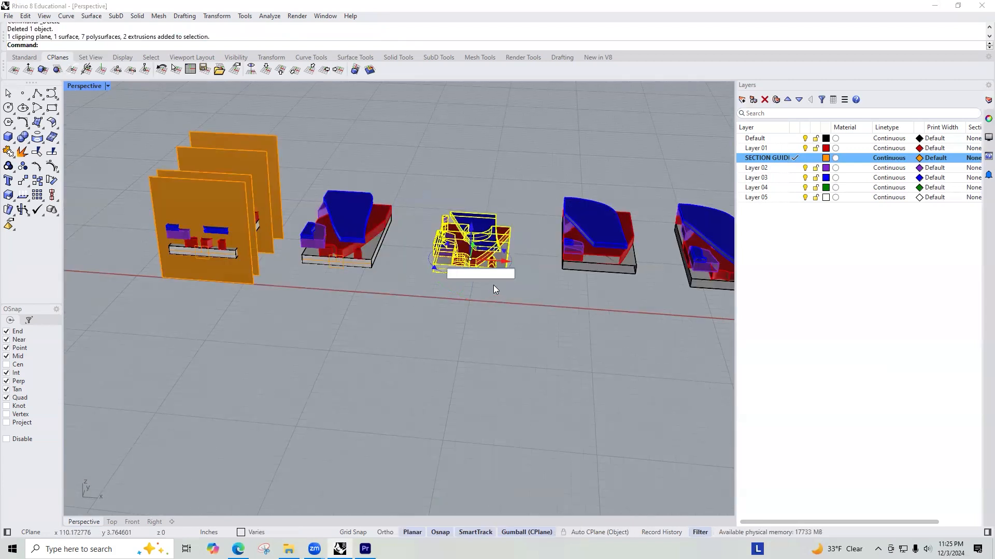
text(180)
key(Return)
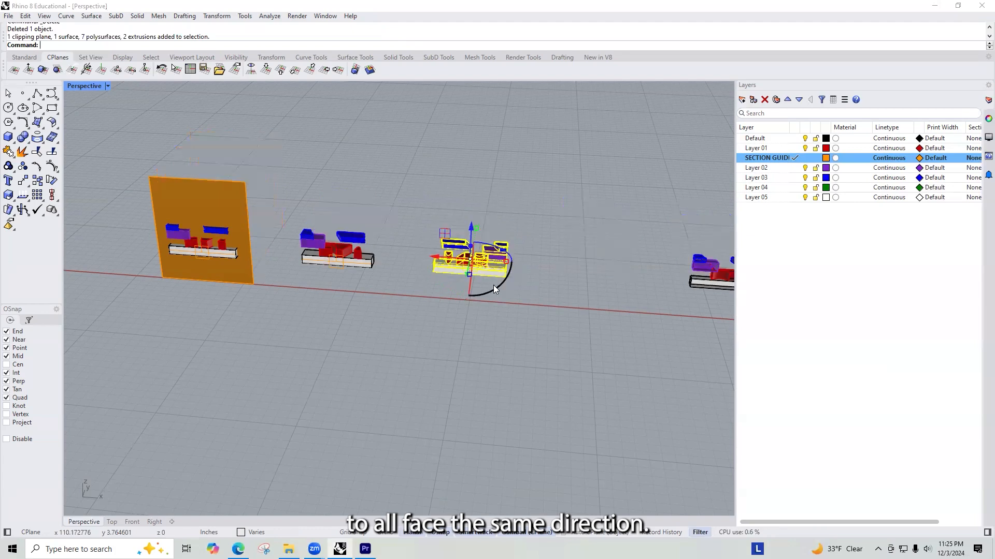
key(ctrl+z)
click(530, 232)
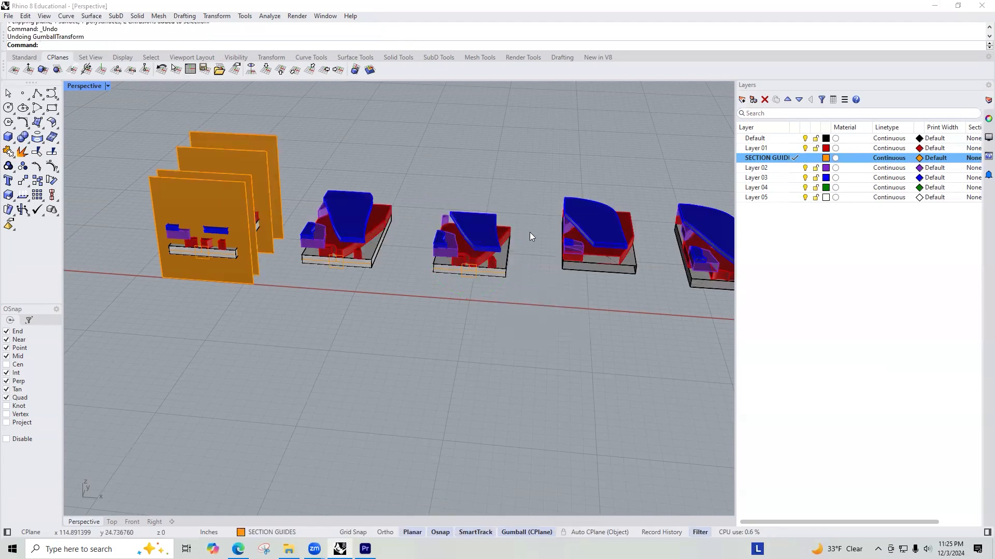
Step: Delete the remaining clipping planes from the two trimmed models nearest the reference and from the reference model itself
scroll(499, 275, up, 5)
click(464, 268)
key(Delete)
click(238, 266)
key(Delete)
scroll(400, 313, down, 5)
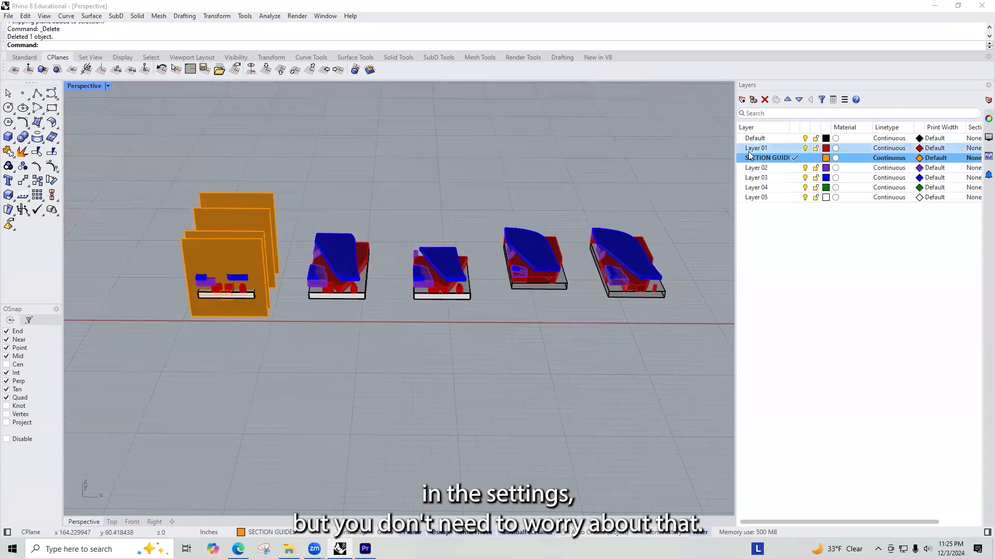
click(227, 302)
key(Delete)
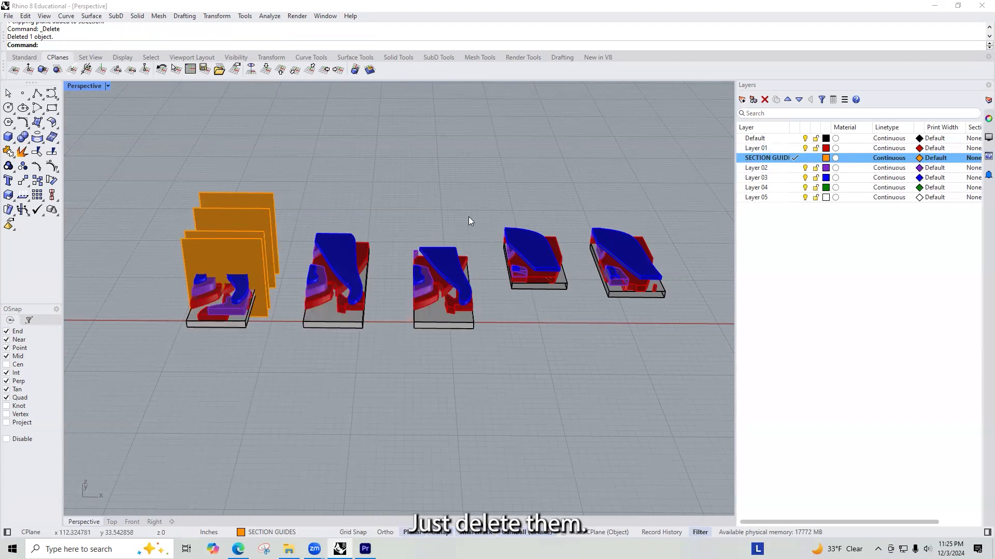
Step: Delete the four trimmed section models, keeping the reference model with its four guide planes
drag(479, 218, 399, 342)
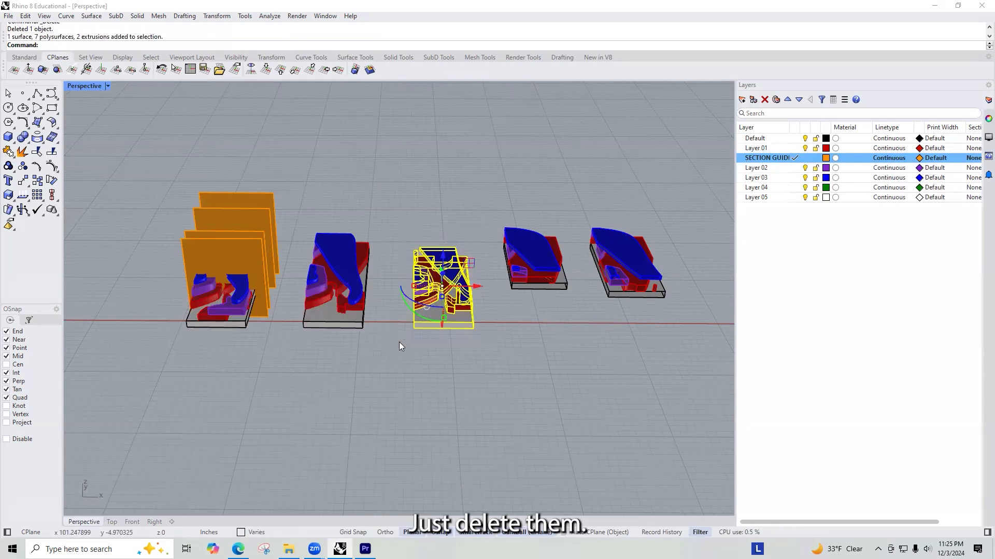
click(497, 364)
mouse_move(443, 301)
right_down()
mouse_move(419, 361)
mouse_move(440, 387)
mouse_move(445, 315)
right_up()
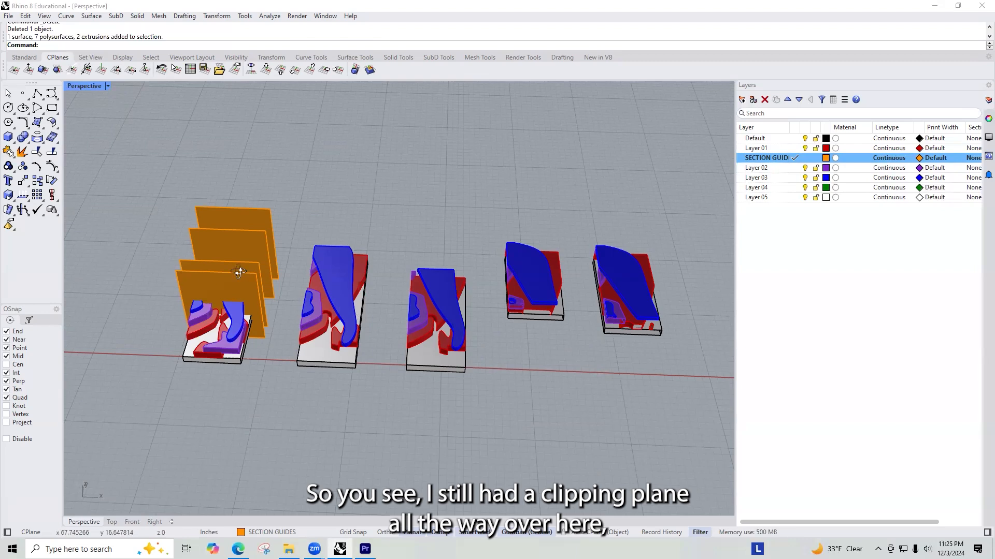
right_drag(239, 272, 332, 388)
right_drag(468, 349, 680, 434)
drag(676, 383, 285, 210)
key(Delete)
Step: Move the two guide planes nearest the model's red-axis end farther along its length toward that end
right_drag(325, 328, 496, 299)
scroll(486, 265, up, 3)
click(500, 273)
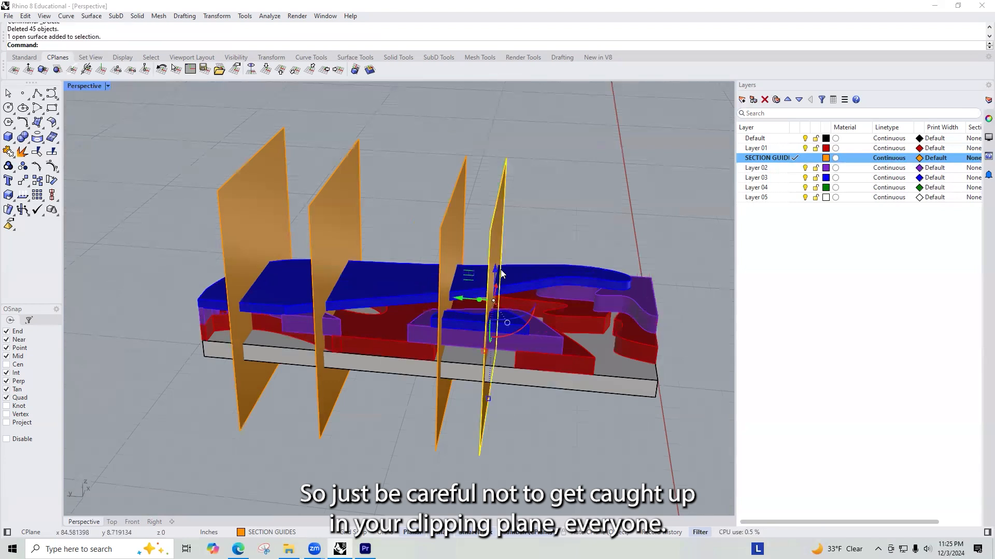
drag(456, 299, 538, 303)
click(441, 249)
drag(424, 296, 449, 303)
right_drag(484, 291, 565, 311)
click(537, 228)
drag(507, 270, 532, 282)
Step: Nudge the guide plane nearest the red-axis end so it cuts through the blue layer's rounded tip
click(640, 317)
mouse_move(640, 317)
right_down()
mouse_move(178, 185)
mouse_move(270, 233)
mouse_move(625, 319)
right_up()
click(633, 234)
scroll(648, 324, up, 5)
scroll(647, 323, down, 5)
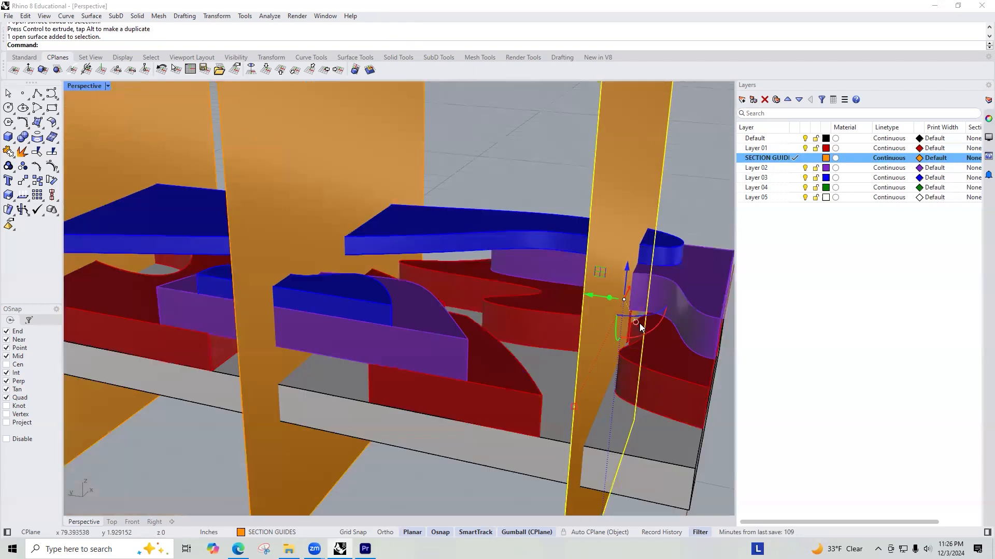
scroll(639, 324, up, 5)
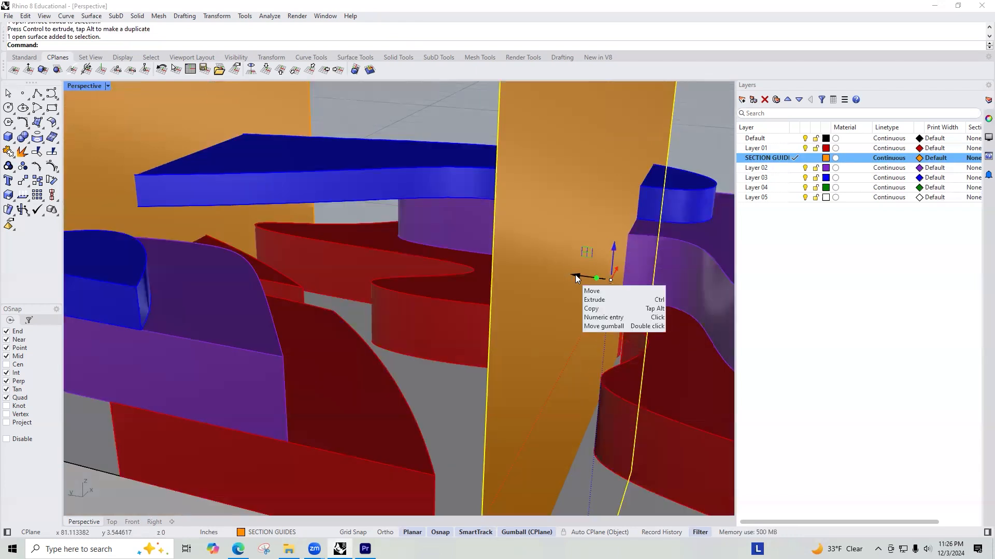
drag(574, 275, 579, 277)
scroll(568, 307, down, 8)
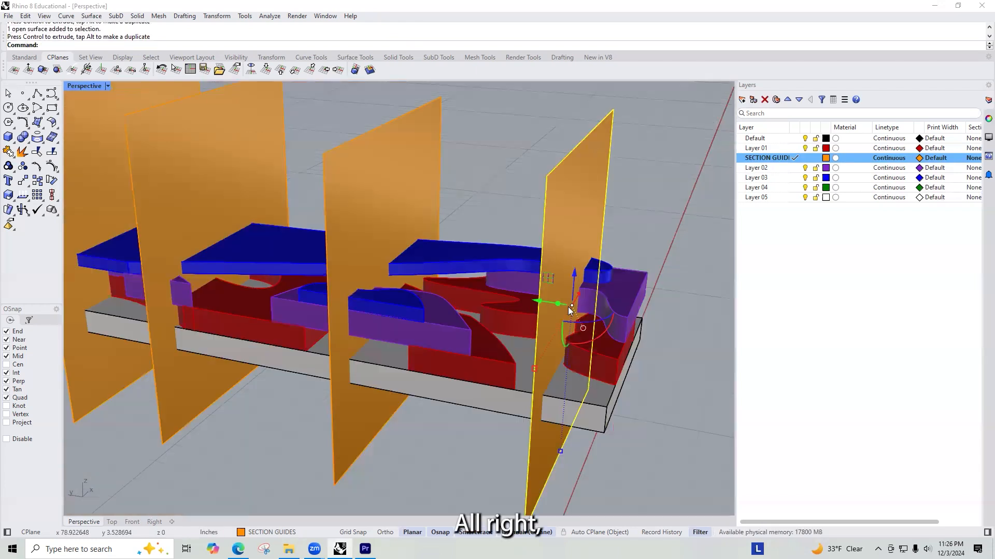
scroll(534, 334, up, 3)
scroll(533, 335, down, 2)
Step: Duplicate the reference model with its four guide planes beside the original along the red axis
key(ctrl+a)
right_drag(497, 334, 387, 324)
drag(373, 332, 500, 337)
scroll(500, 336, down, 2)
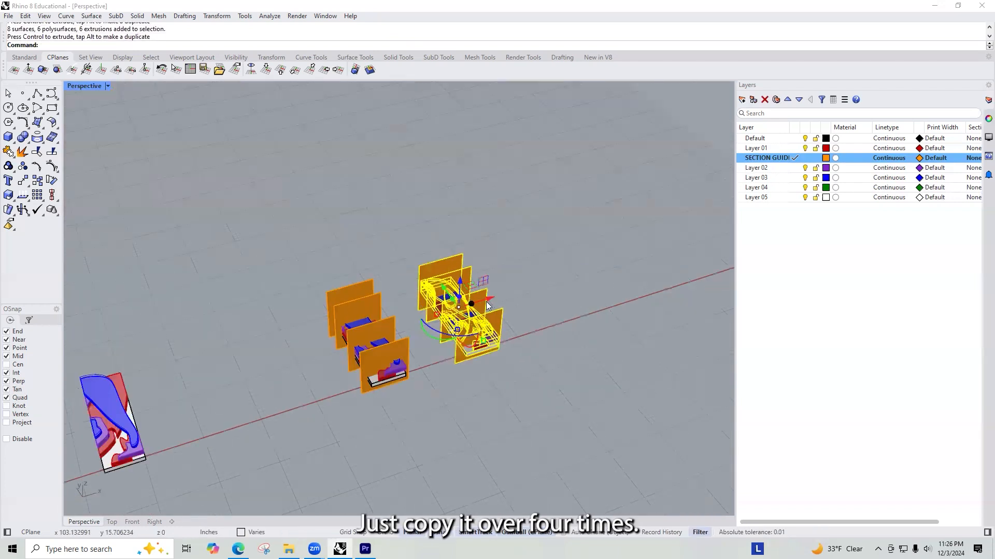
Step: Copy the duplicated model and guides three more times at even spacing to make a row of five
scroll(491, 301, down, 1)
key(Return)
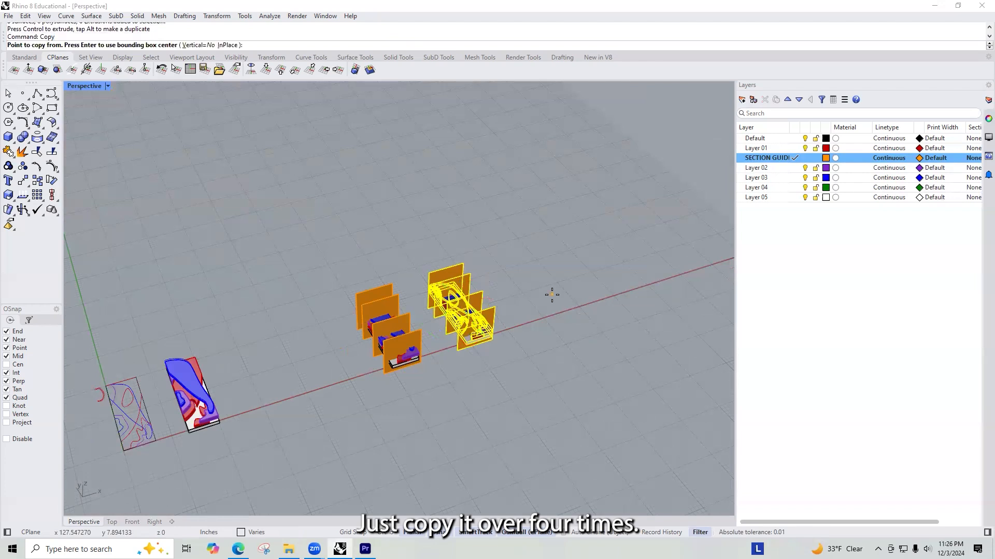
scroll(411, 363, up, 3)
click(413, 361)
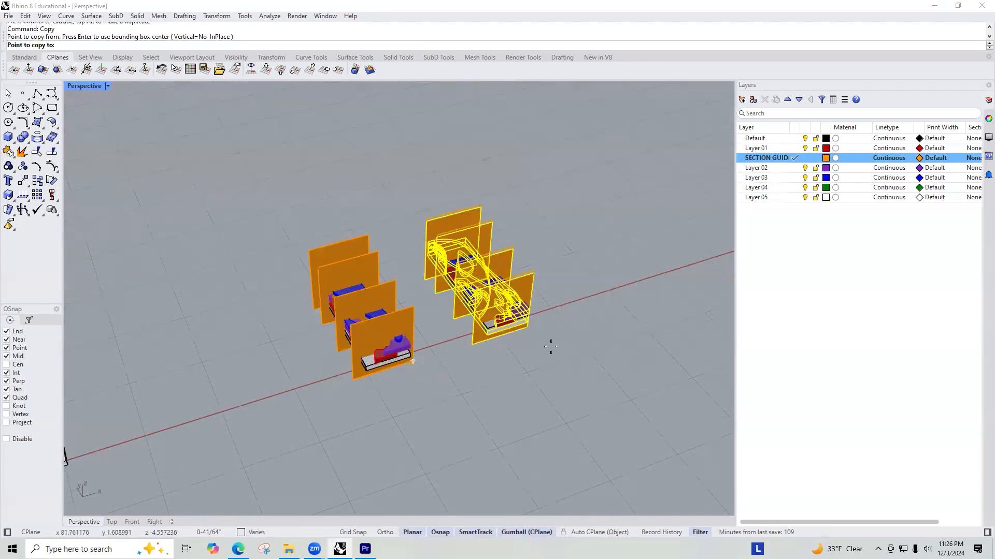
click(521, 327)
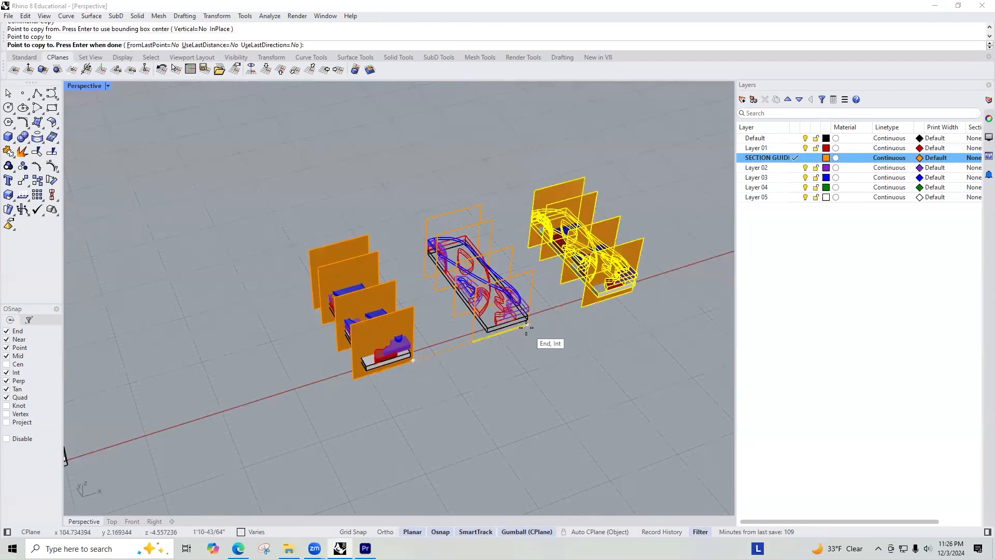
click(634, 290)
scroll(381, 290, down, 4)
scroll(486, 314, up, 2)
scroll(486, 314, up, 2)
click(476, 307)
key(Return)
scroll(503, 273, down, 2)
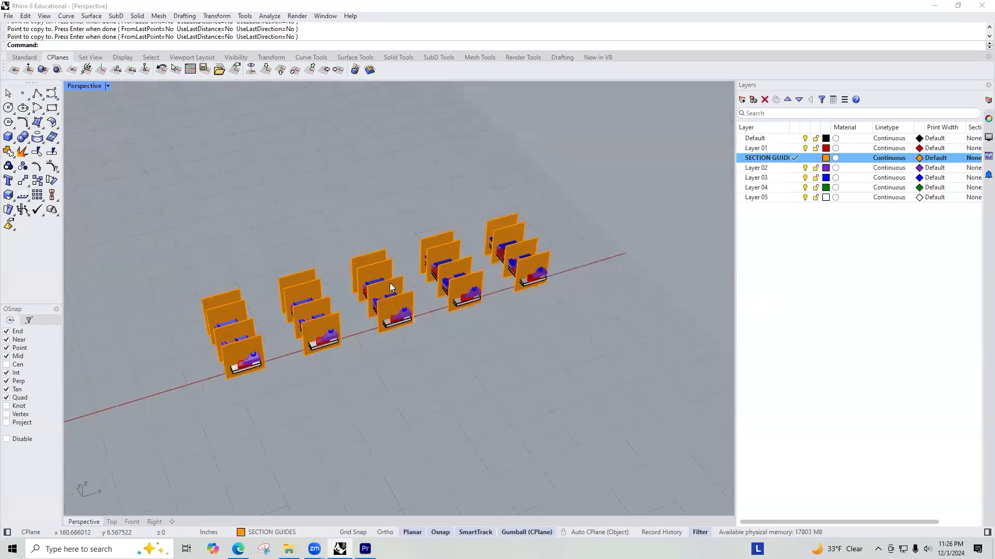
Step: Delete all guide planes from the first copy beside the reference except the one farthest from the red axis
scroll(390, 284, down, 4)
scroll(306, 290, up, 5)
scroll(373, 273, down, 5)
scroll(367, 289, up, 6)
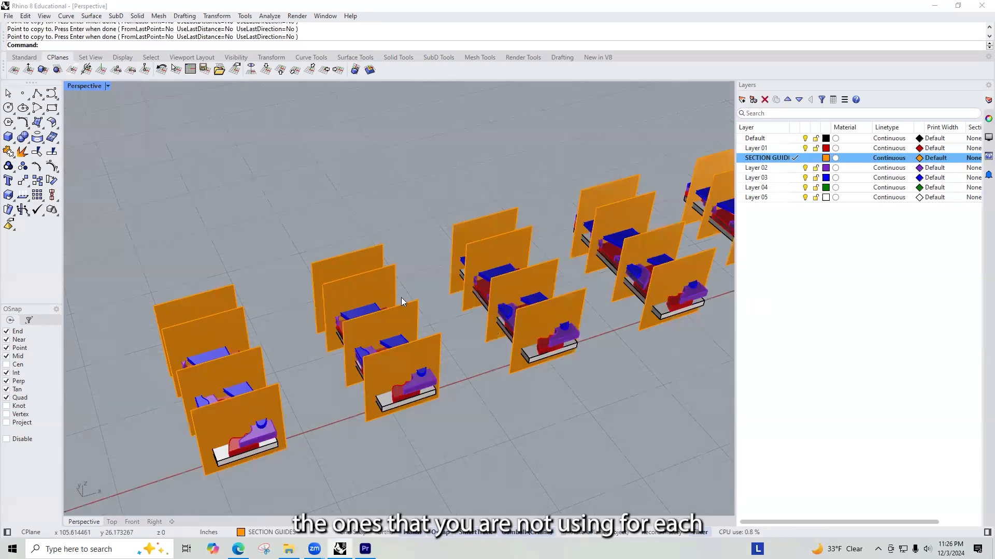
click(407, 311)
key(Delete)
click(437, 347)
key(Delete)
Step: Delete the guide planes from the second copy, keeping only the second one from the far end
click(493, 230)
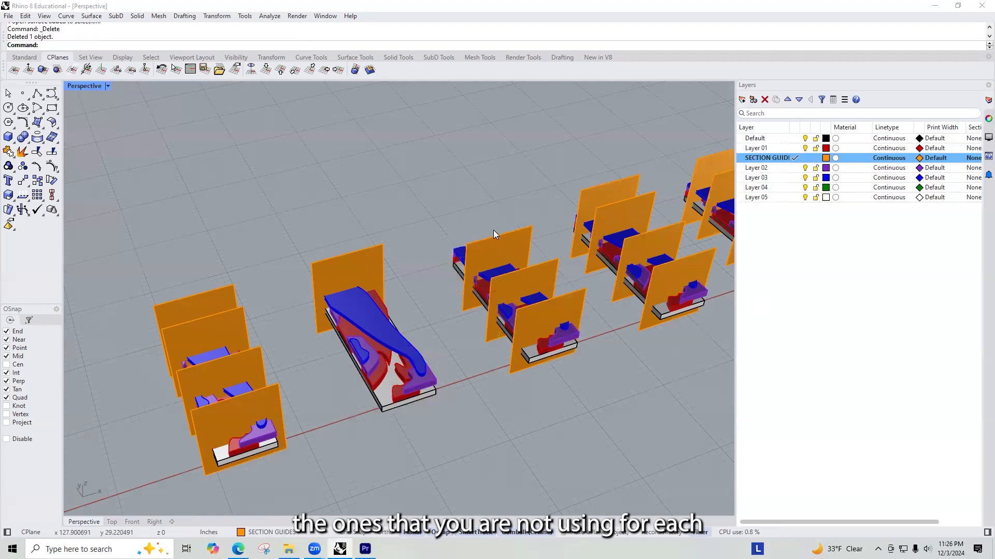
key(Delete)
click(552, 272)
key(Delete)
scroll(568, 306, down, 4)
scroll(530, 229, up, 6)
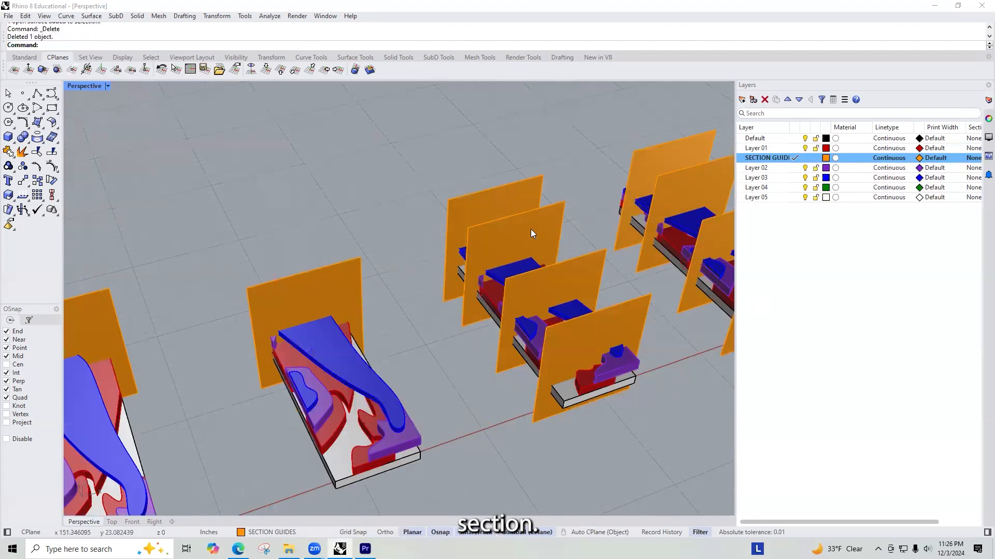
Step: Delete the guide planes from the third copy, keeping only the third one from the far end
click(556, 241)
key(Delete)
click(573, 268)
key(Escape)
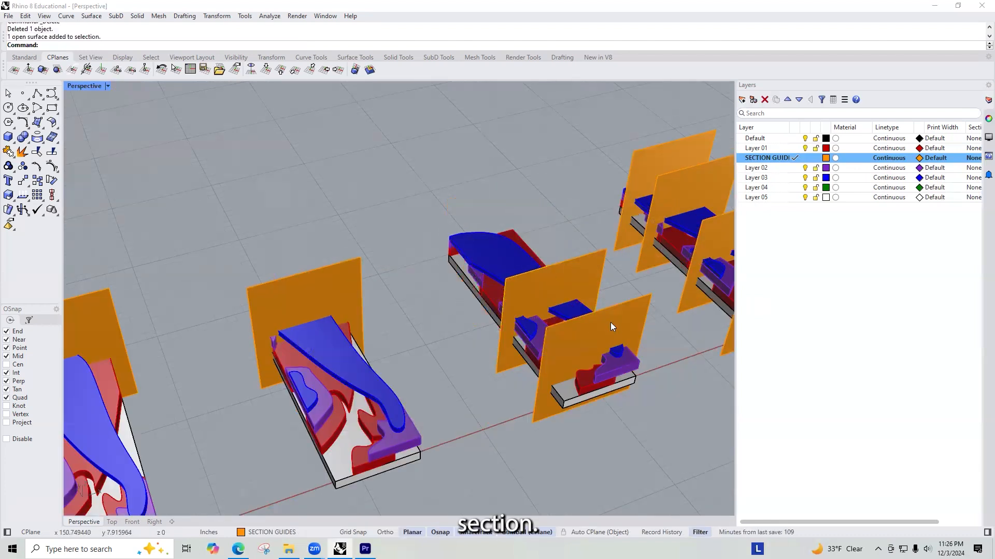
click(610, 322)
key(Delete)
Step: Delete the guide planes from the fourth copy, keeping only the one nearest the red axis
scroll(610, 255, down, 3)
scroll(515, 210, up, 5)
click(519, 191)
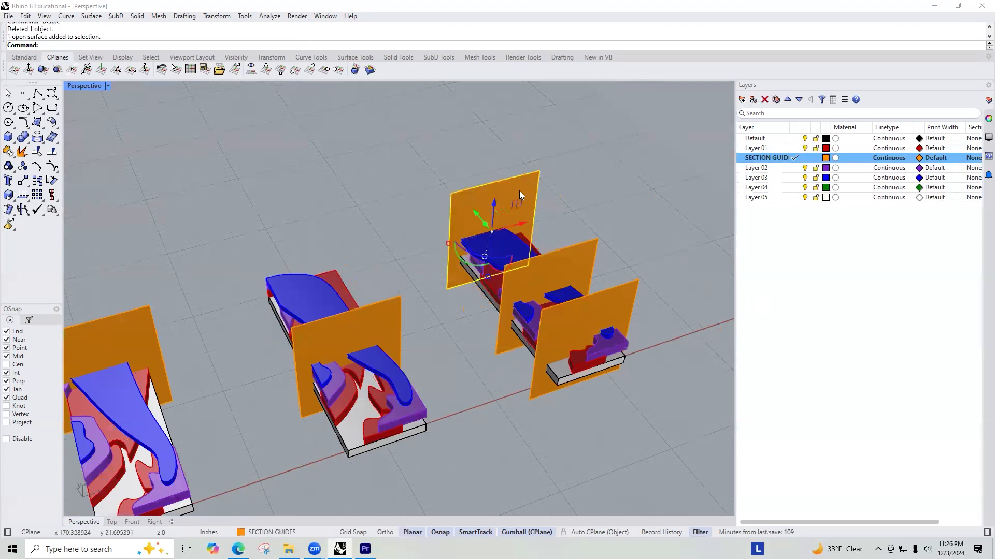
key(Delete)
click(570, 257)
key(Delete)
scroll(604, 229, down, 6)
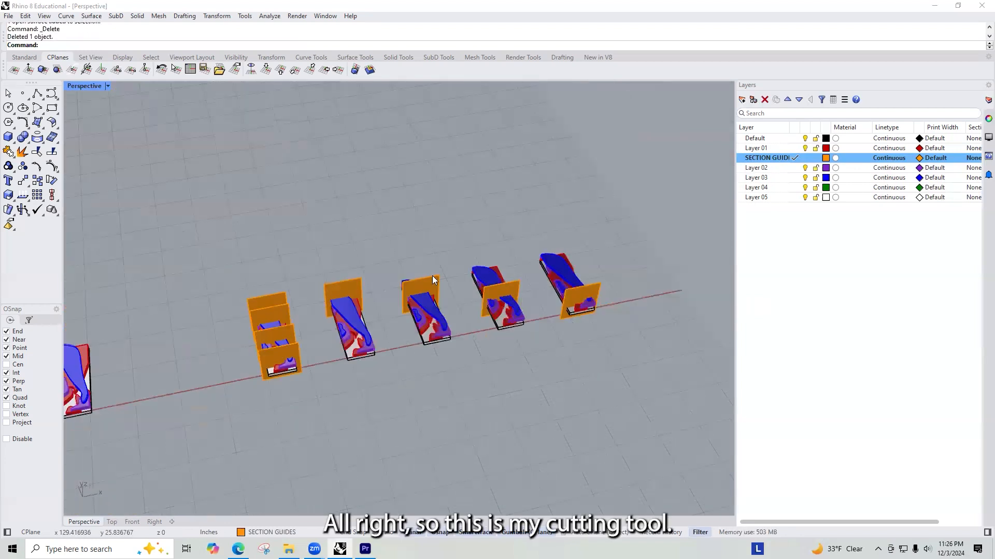
Step: Trim the fourth copy's red-axis end at its guide, using the single guide planes of all four copies as cutting objects
right_drag(339, 297, 363, 289)
click(358, 293)
shift+click(430, 290)
shift+click(518, 289)
shift+click(569, 301)
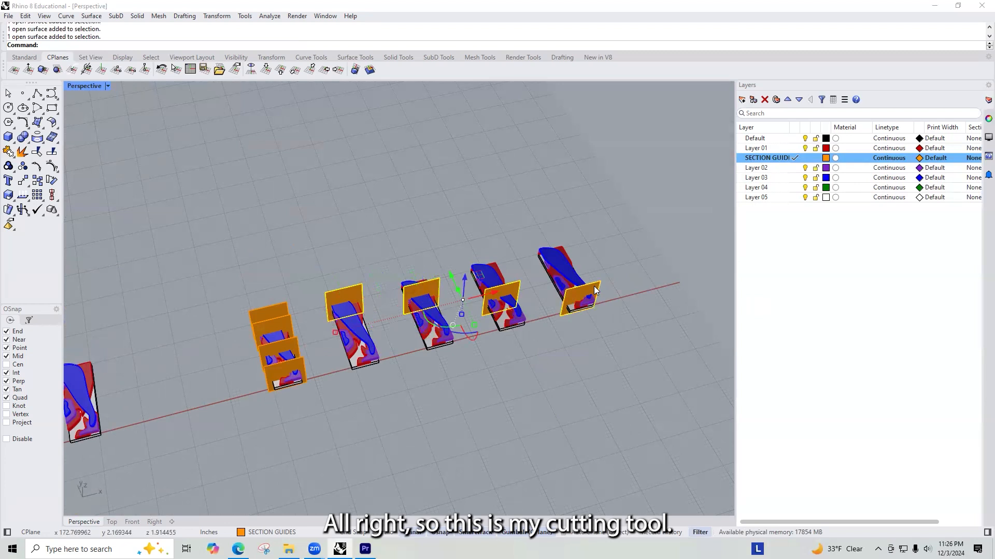
text(trim)
key(Return)
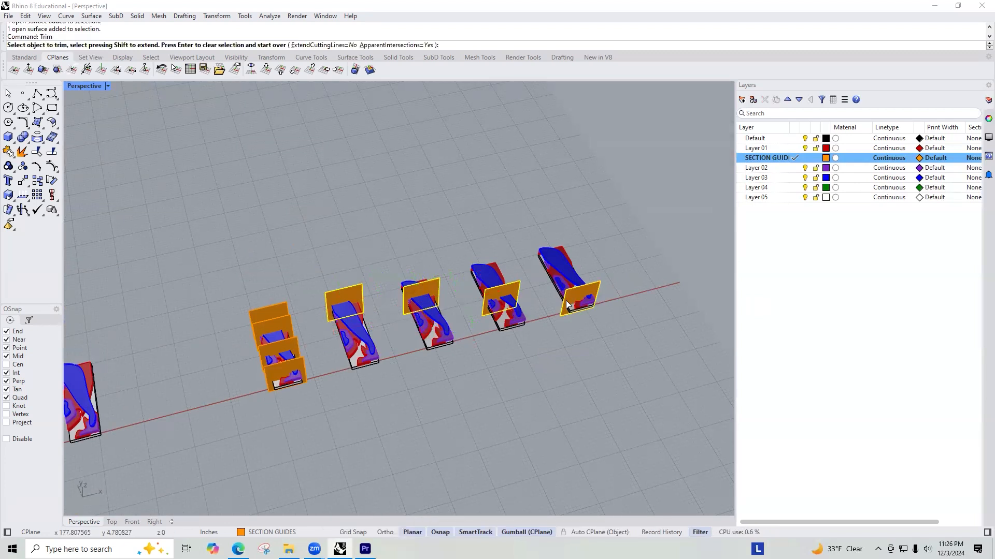
scroll(607, 288, up, 3)
right_drag(660, 356, 475, 59)
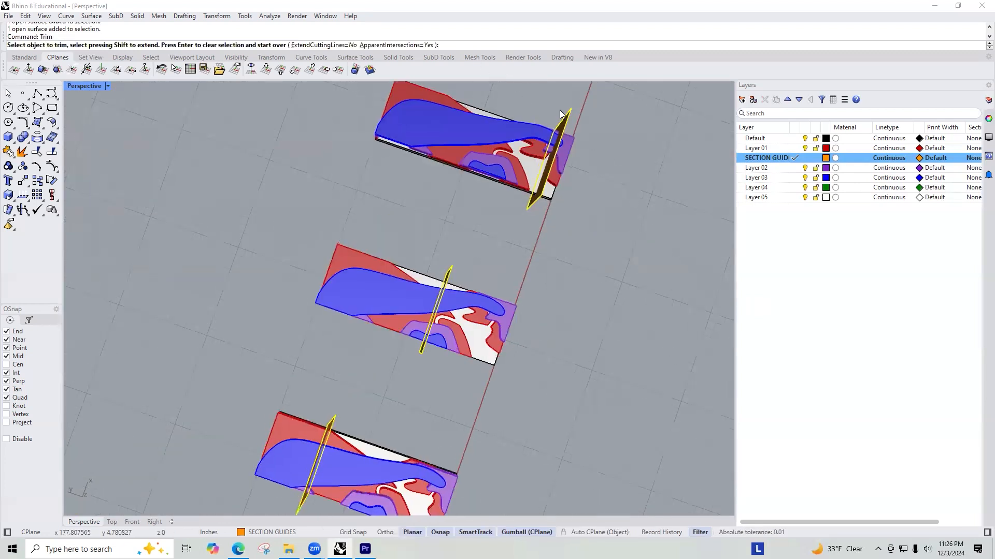
right_drag(371, 199, 445, 203)
scroll(447, 176, up, 5)
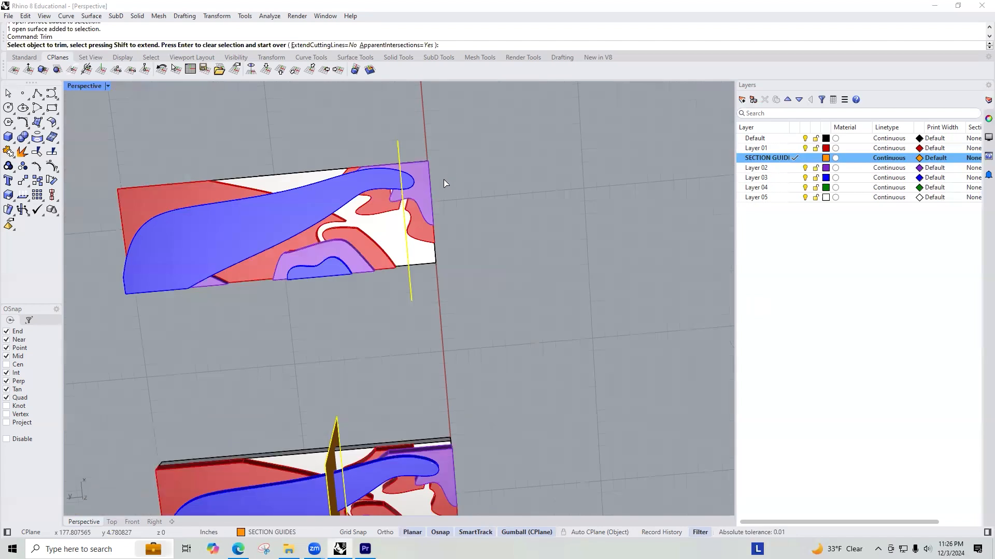
drag(435, 369, 397, 182)
Step: Trim the blue layer's rounded tip left beyond the fourth copy's guide plane
scroll(435, 217, down, 4)
mouse_move(435, 218)
right_down()
mouse_move(467, 260)
mouse_move(437, 251)
mouse_move(434, 220)
right_up()
scroll(466, 258, down, 2)
scroll(434, 219, up, 2)
scroll(456, 193, up, 2)
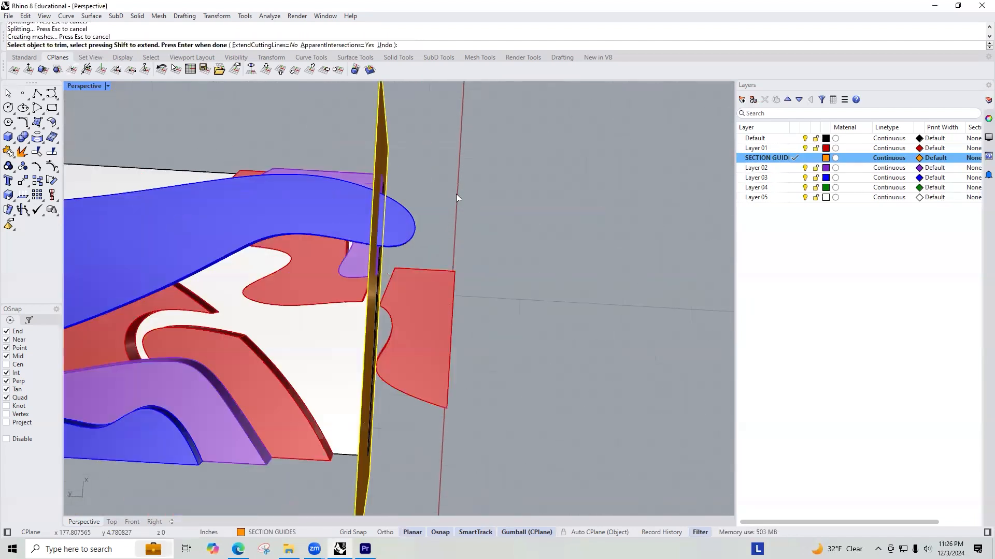
scroll(383, 286, up, 2)
scroll(440, 270, down, 6)
scroll(448, 299, up, 6)
scroll(472, 260, down, 7)
right_drag(459, 275, 453, 215)
Step: Trim away the part of the third copy between its guide plane and the red axis
scroll(454, 255, down, 5)
right_drag(484, 253, 500, 265)
scroll(388, 375, up, 5)
right_drag(456, 348, 523, 448)
drag(579, 482, 411, 301)
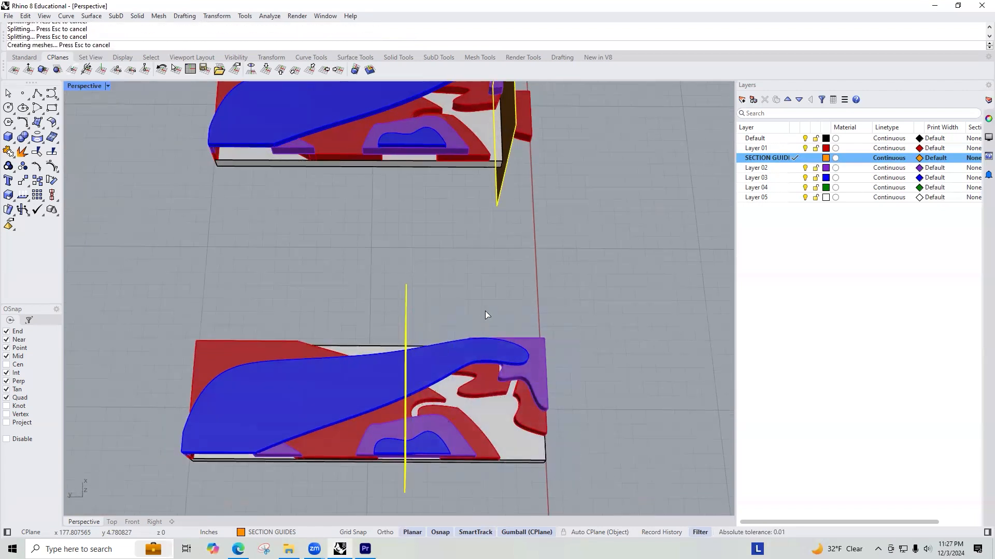
Step: Trim away the far end of the second copy beyond its guide plane
scroll(479, 311, down, 6)
right_drag(413, 286, 254, 320)
right_drag(273, 219, 357, 332)
scroll(430, 325, up, 2)
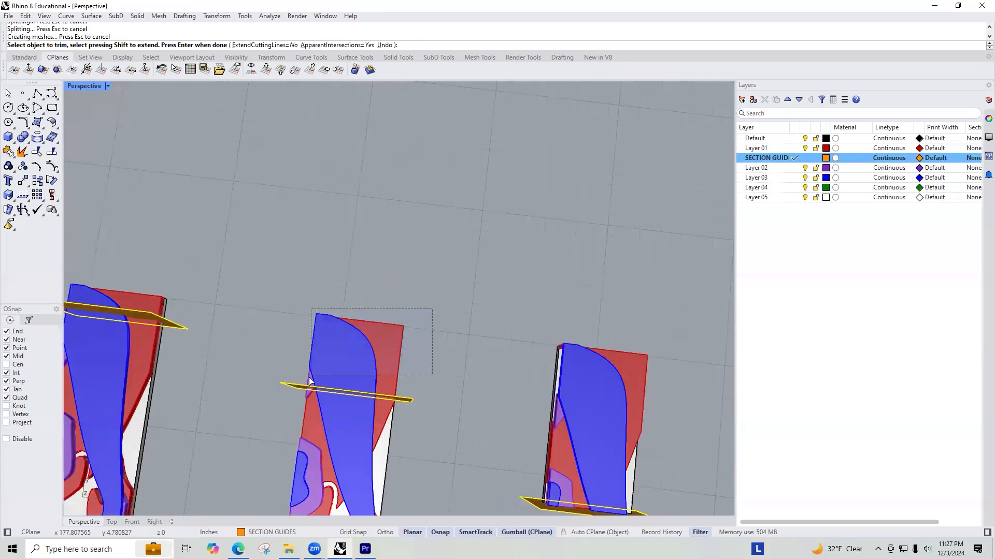
scroll(379, 319, down, 4)
Step: Trim away the far end of the first copy beyond its guide plane and finish trimming
scroll(313, 316, up, 3)
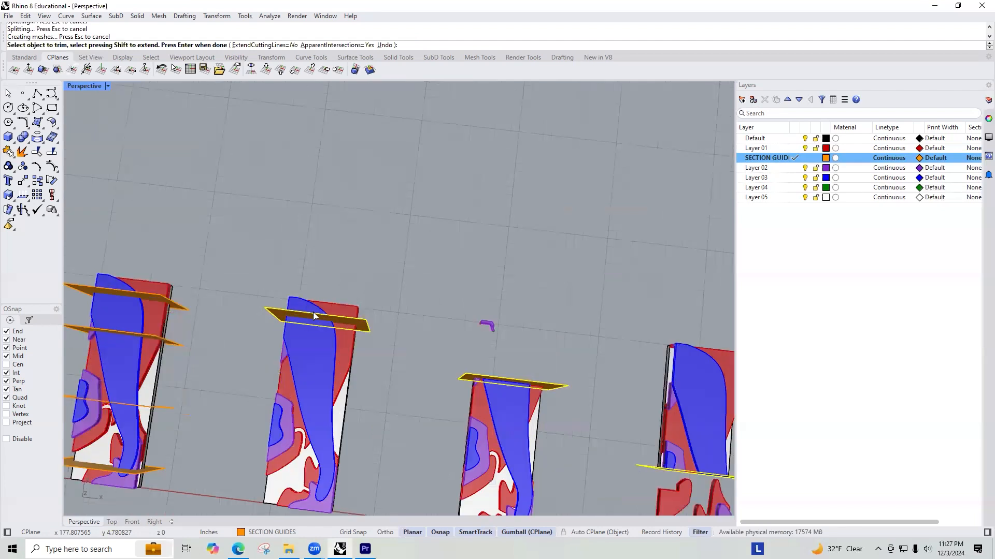
scroll(314, 316, up, 4)
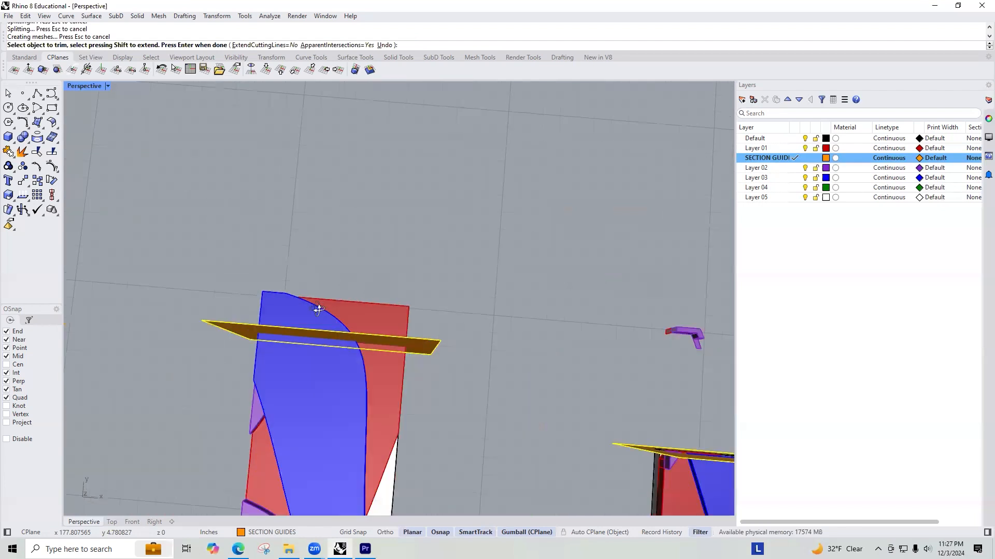
click(275, 357)
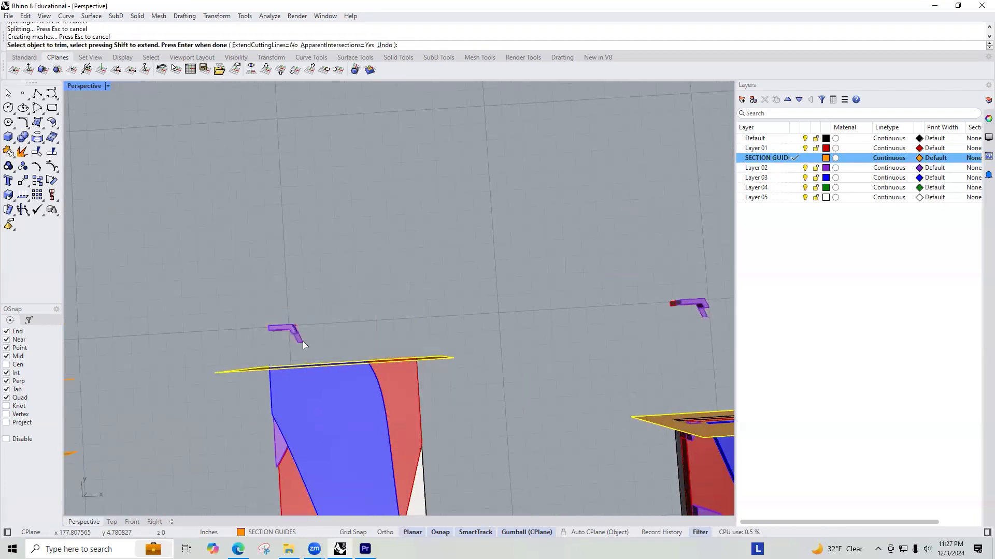
scroll(302, 340, down, 3)
scroll(296, 316, up, 3)
key(Return)
Step: Delete the small leftover pieces beyond the guide planes of the first and second copies
click(291, 327)
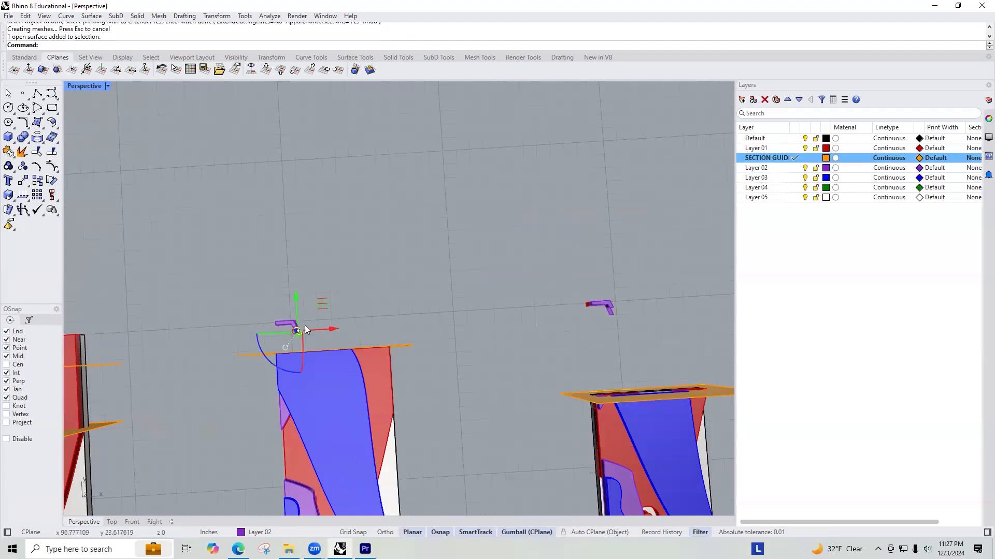
click(320, 286)
key(Delete)
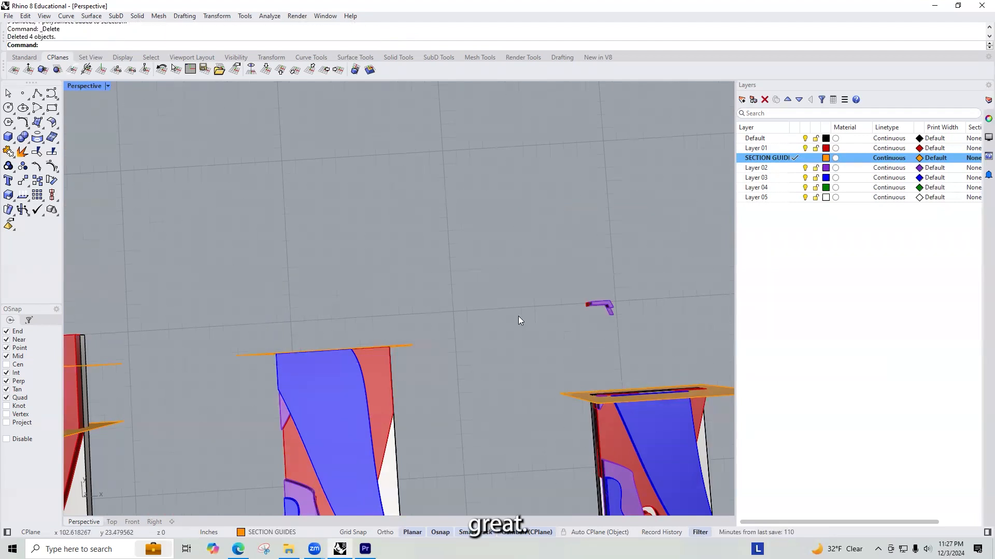
click(601, 308)
scroll(533, 314, down, 4)
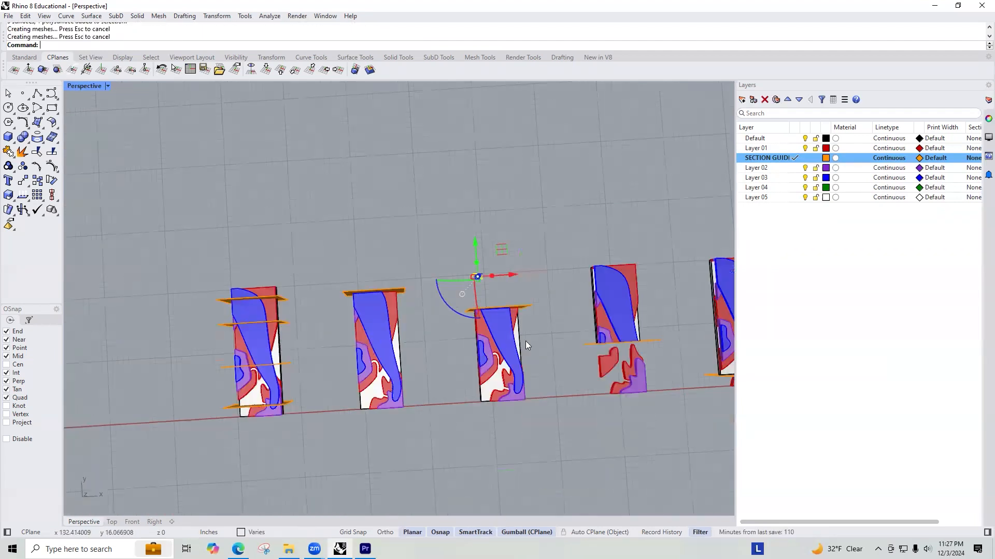
scroll(567, 364, up, 3)
Step: Delete the leftover red and purple pieces on the red-axis side of the third and fourth copies' guide planes
click(383, 257)
scroll(333, 268, up, 2)
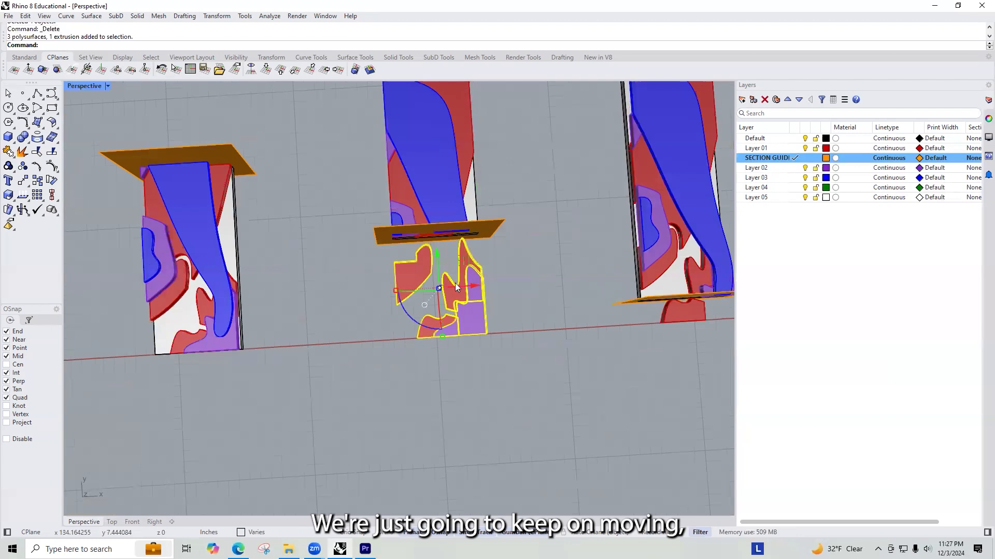
shift+right_drag(456, 284, 225, 269)
drag(480, 321, 426, 304)
key(Delete)
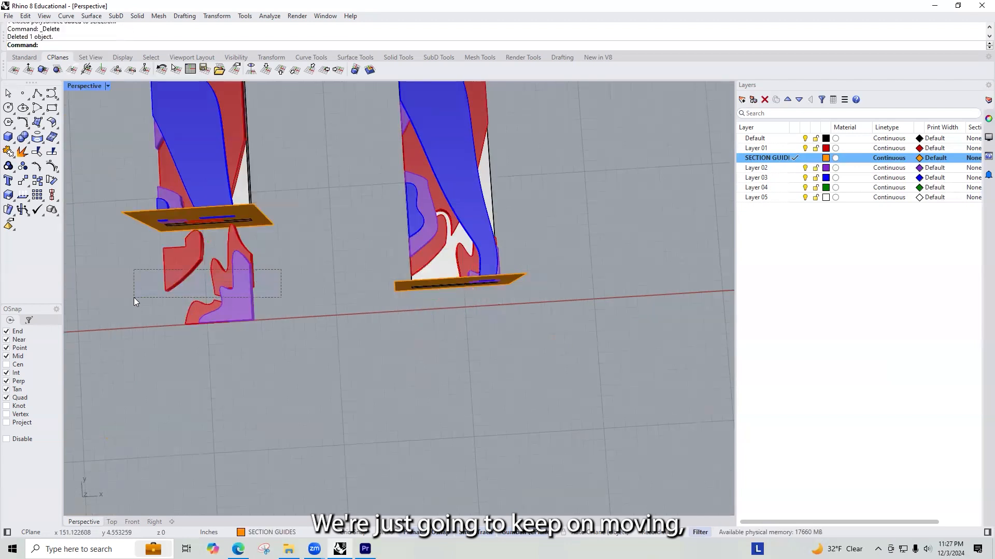
drag(133, 302, 133, 300)
key(Delete)
drag(185, 353, 181, 353)
key(Delete)
Step: Rotate the second copy together with its guide plane 180 degrees in plan so its cut face points toward the red axis
scroll(541, 264, down, 8)
right_drag(542, 264, 456, 246)
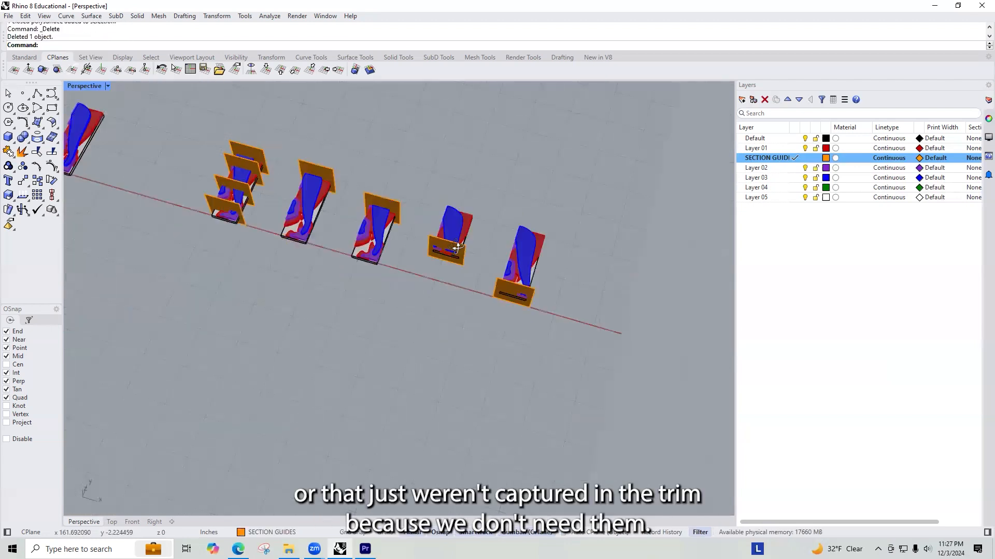
scroll(371, 223, up, 6)
right_drag(371, 223, 403, 194)
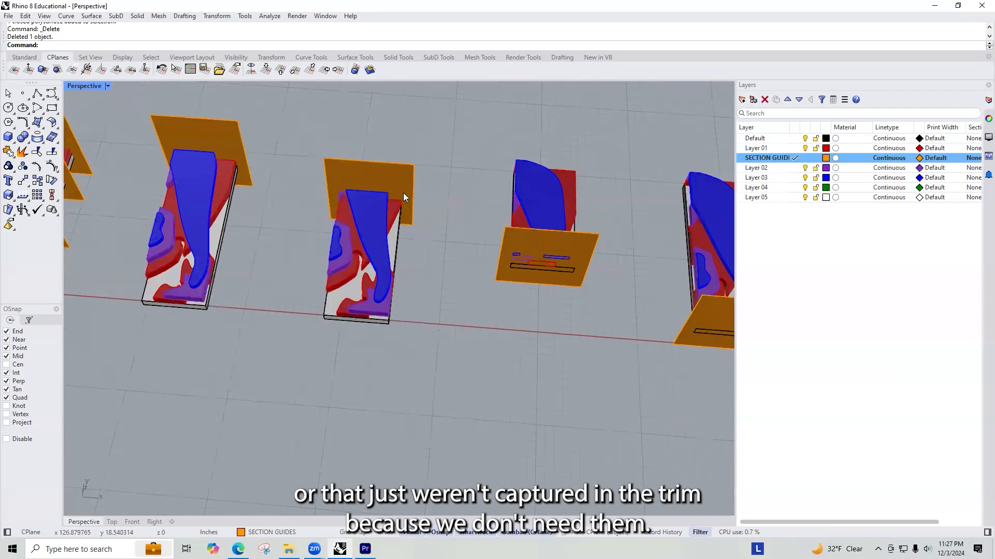
scroll(403, 193, down, 3)
drag(446, 150, 332, 327)
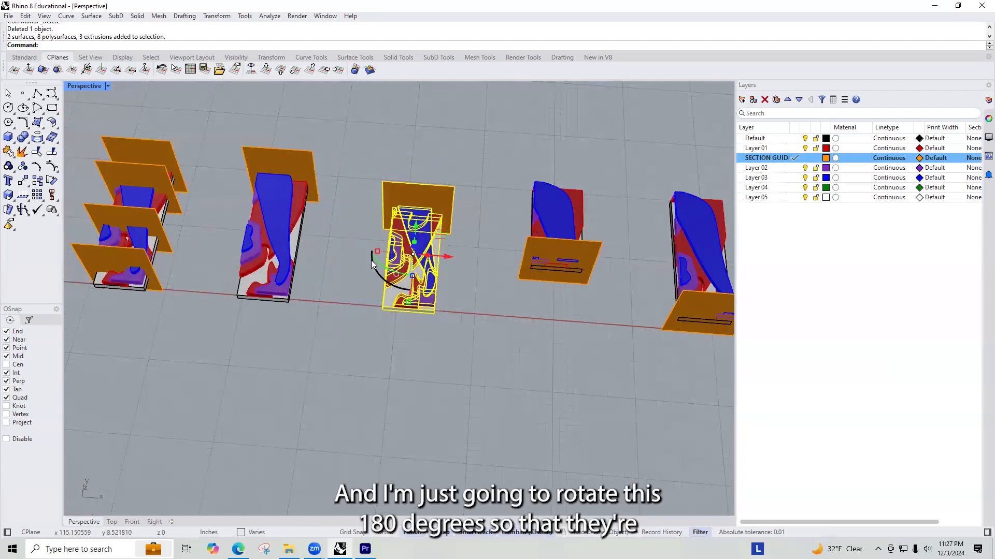
click(369, 278)
drag(466, 139, 371, 314)
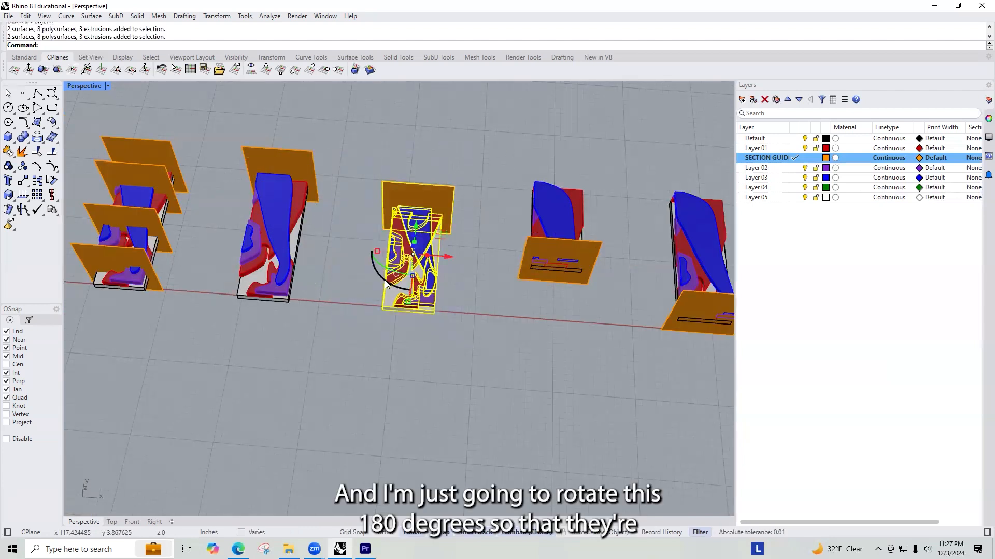
click(376, 271)
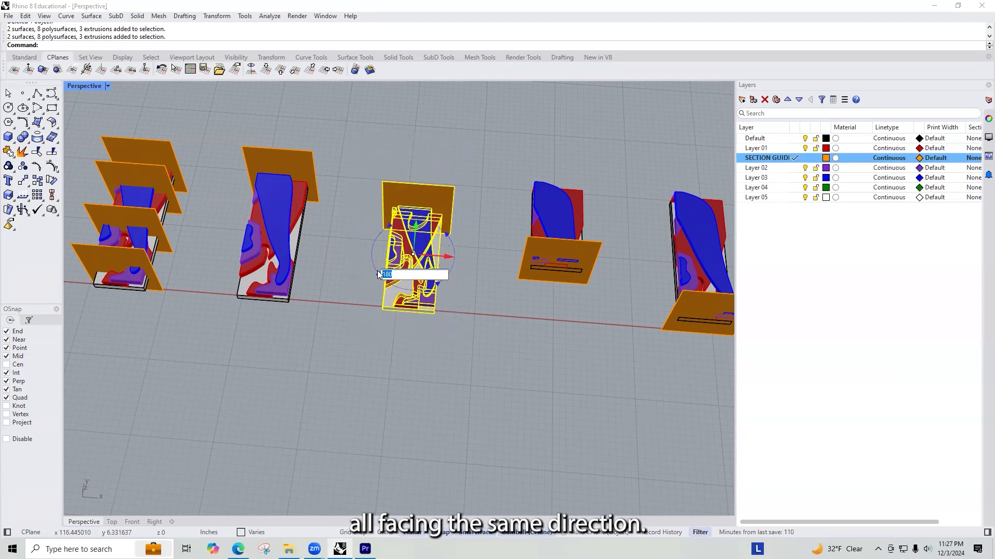
key(Return)
click(332, 243)
Step: Turn the first copy and its guide plane by 180 degrees to match the direction of the other copies
drag(337, 307, 197, 108)
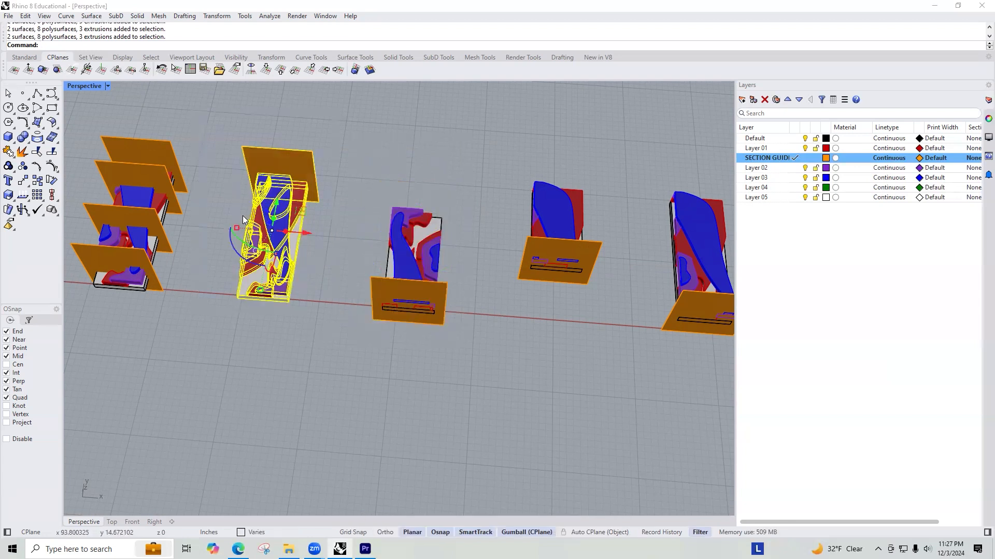
click(234, 245)
key(Return)
click(333, 271)
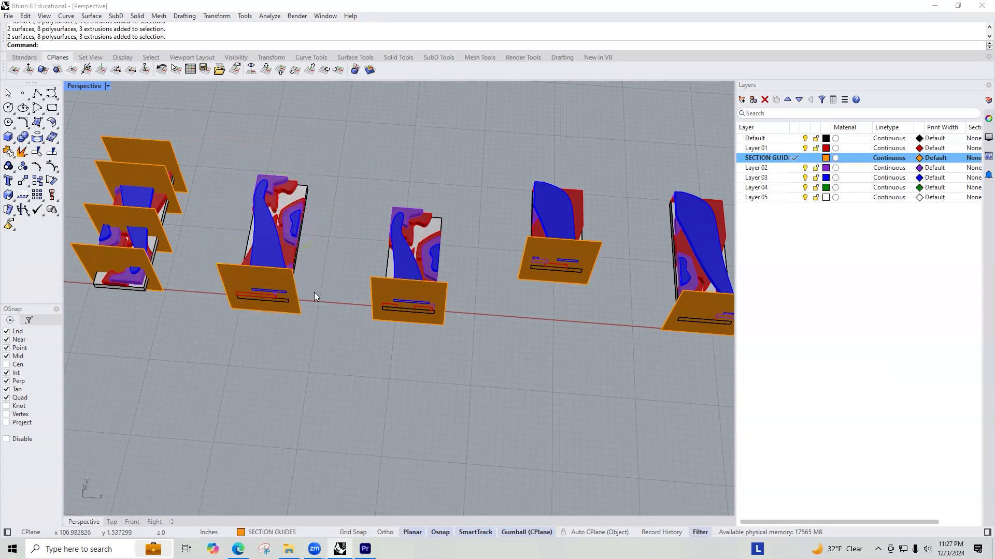
Step: Draw a straight alignment line about 9'7" long from the reference model's base corner along the row, past the fourth copy
scroll(353, 269, down, 10)
scroll(355, 251, up, 8)
right_drag(330, 304, 407, 277)
text(Lim)
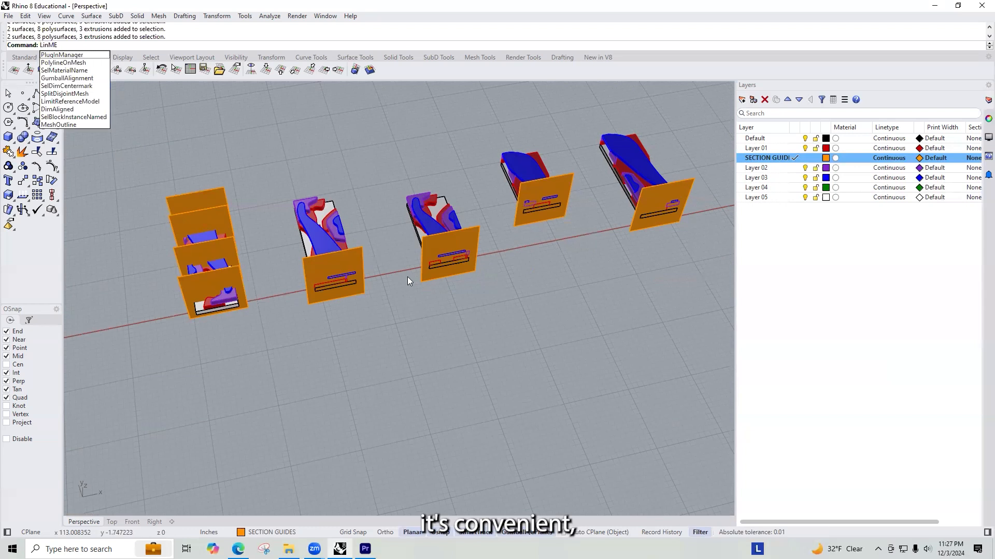
key(Escape)
text(Line)
key(Return)
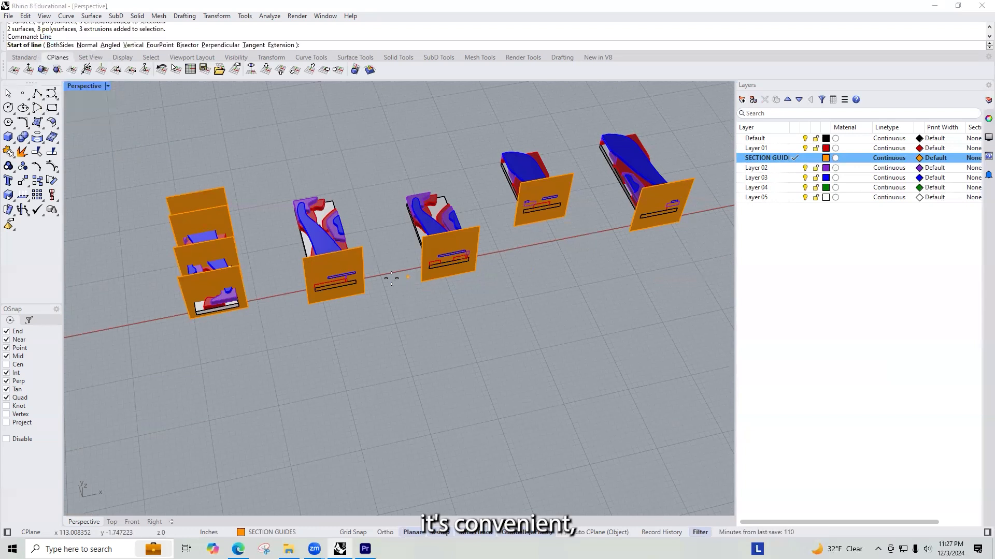
scroll(197, 318, up, 2)
click(270, 311)
scroll(200, 333, down, 4)
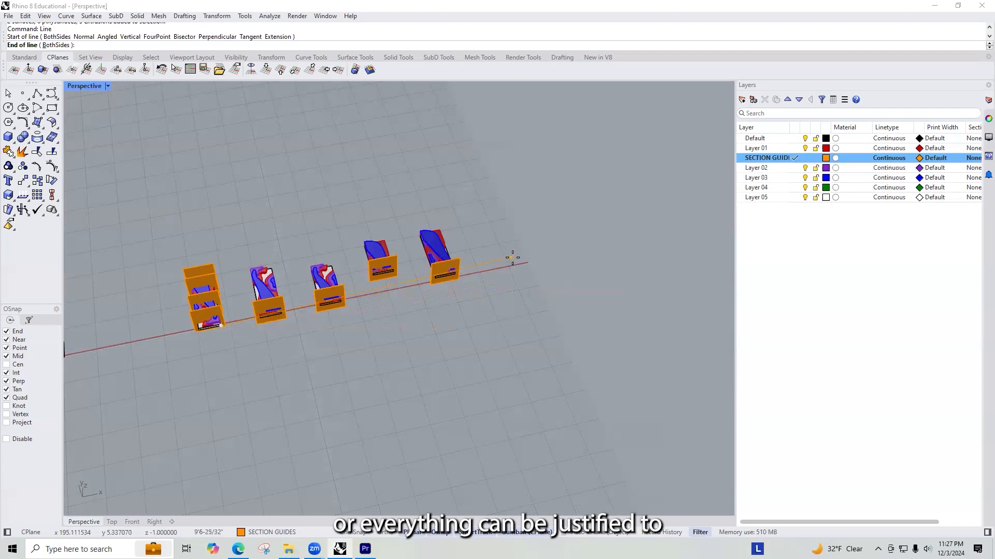
click(516, 265)
scroll(214, 271, up, 3)
drag(234, 222, 351, 397)
scroll(219, 334, up, 3)
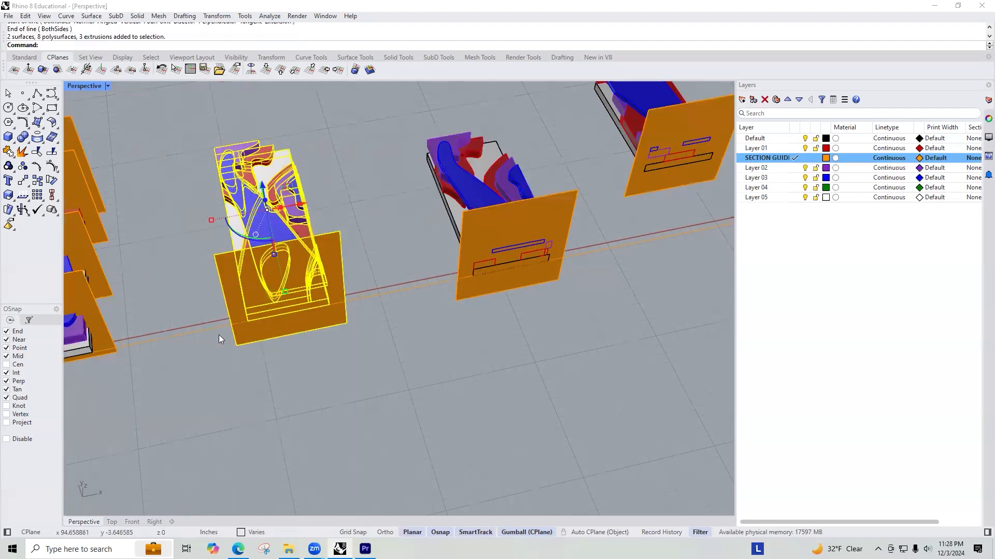
key(Return)
right_drag(247, 296, 274, 341)
key(Escape)
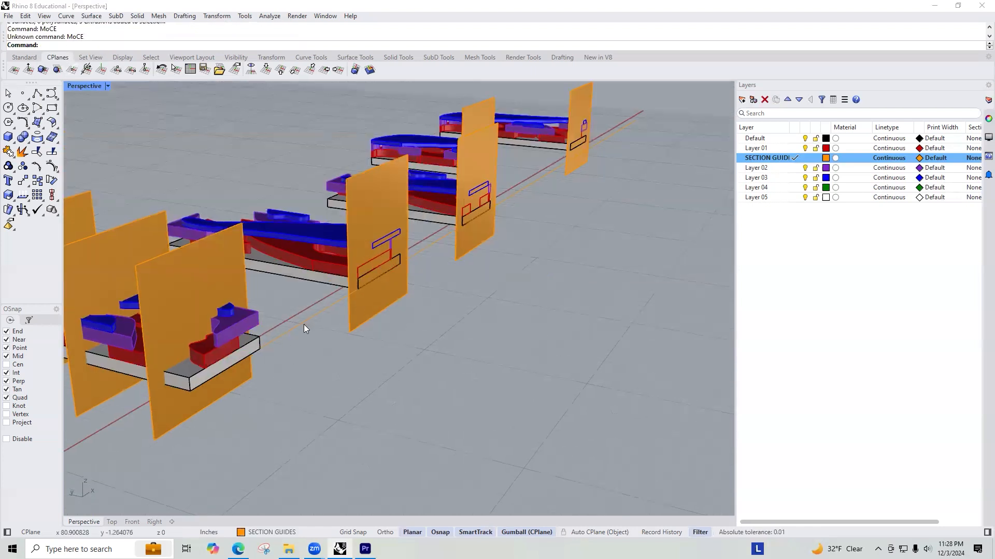
Step: Check how the cut faces of the four copies sit relative to the alignment line
scroll(304, 324, up, 3)
scroll(351, 281, down, 8)
scroll(478, 201, up, 6)
right_drag(423, 238, 428, 251)
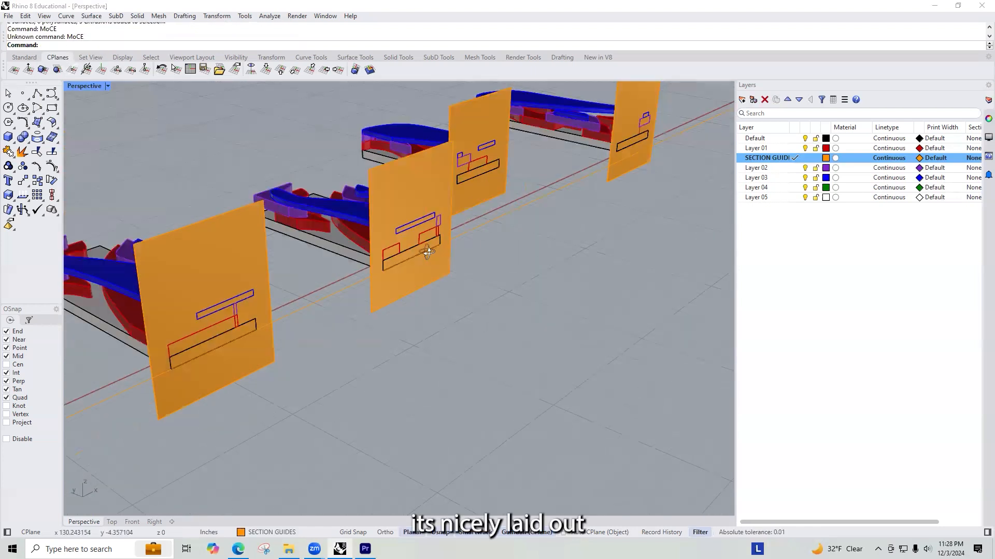
right_drag(344, 280, 294, 234)
scroll(366, 252, down, 5)
right_drag(366, 251, 475, 185)
scroll(516, 309, up, 4)
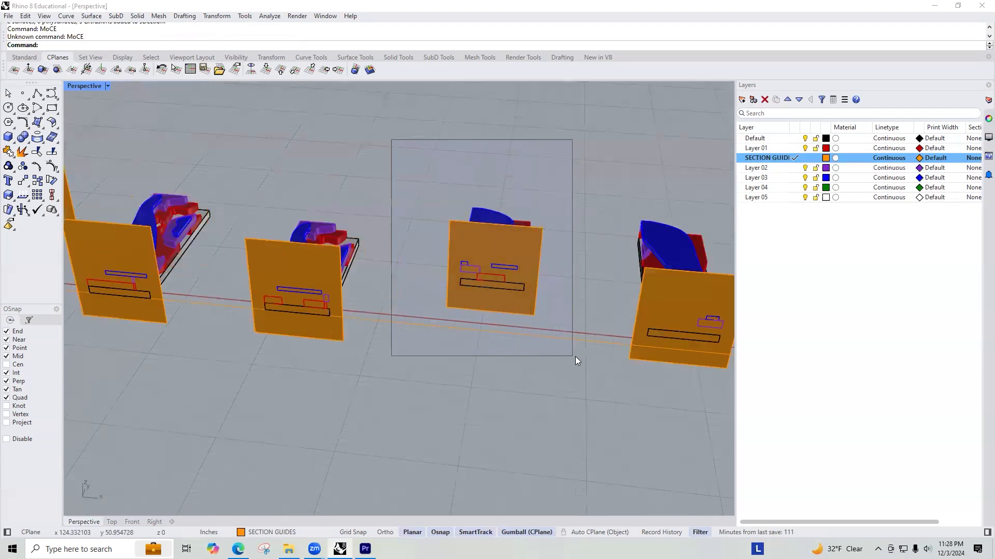
Step: Move the third copy with its guide plane by its base corner onto the alignment line
drag(575, 357, 570, 358)
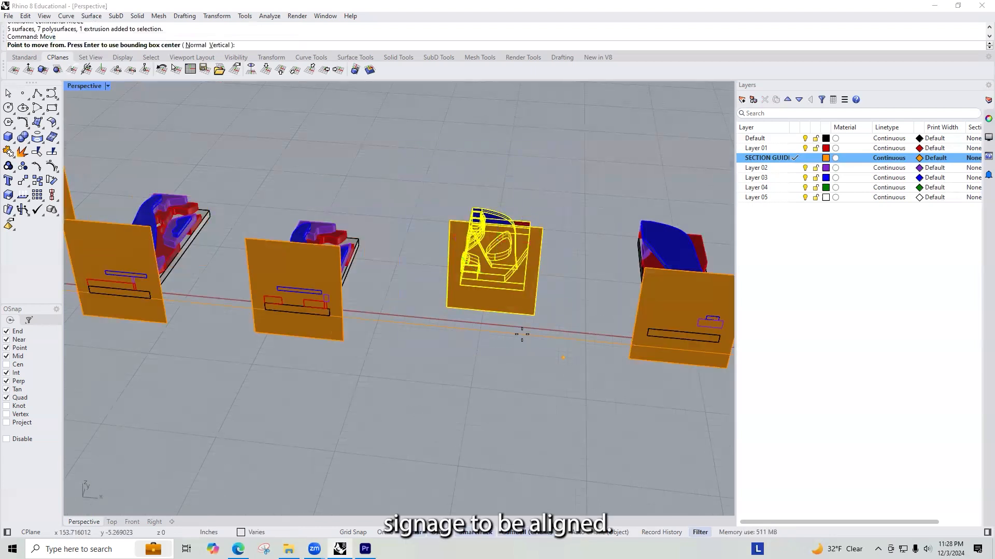
click(461, 287)
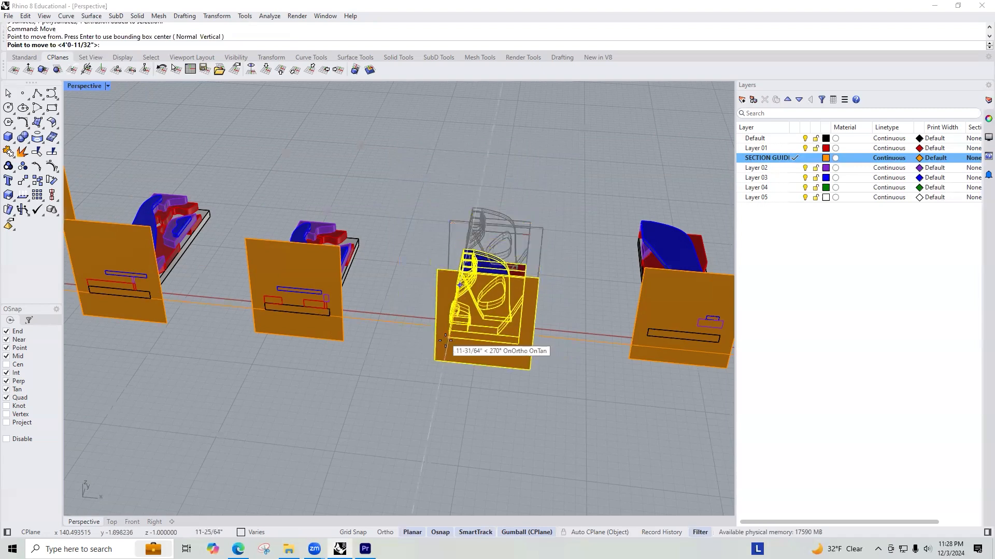
click(451, 331)
scroll(449, 286, down, 7)
scroll(447, 283, up, 5)
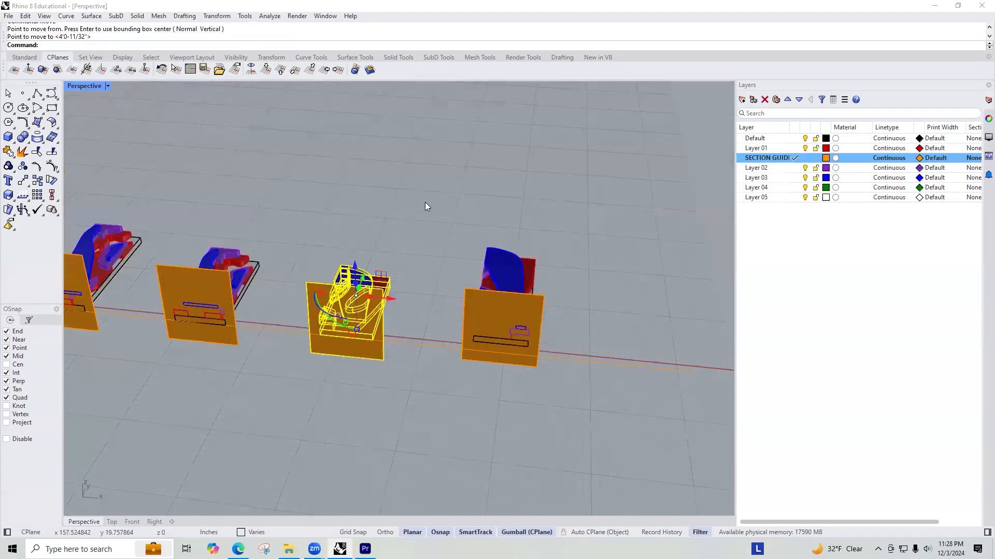
Step: Move the fourth copy and its guide plane so the cut face's base corner lies on the alignment line
drag(424, 202, 582, 380)
scroll(532, 350, up, 4)
right_click(531, 350)
right_drag(531, 350, 353, 334)
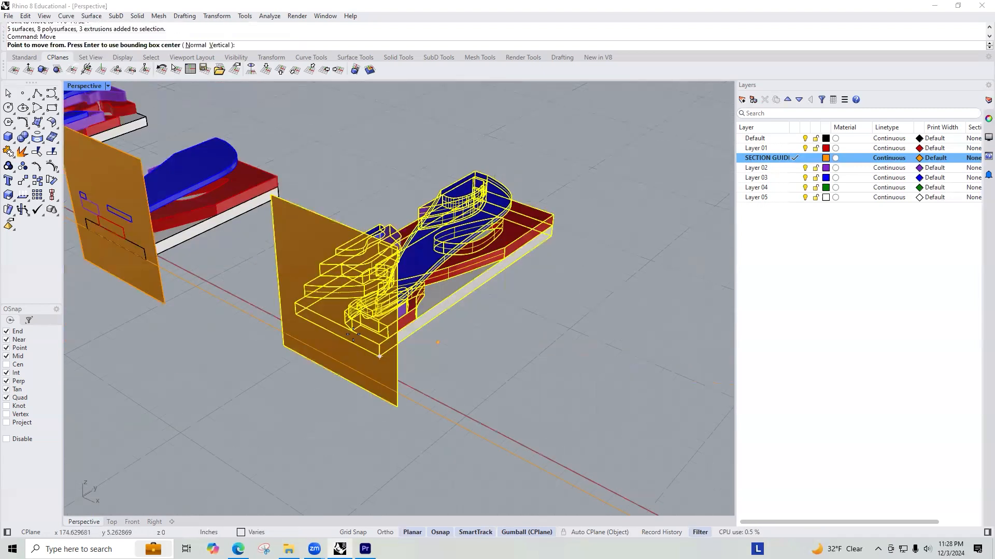
click(292, 314)
click(256, 387)
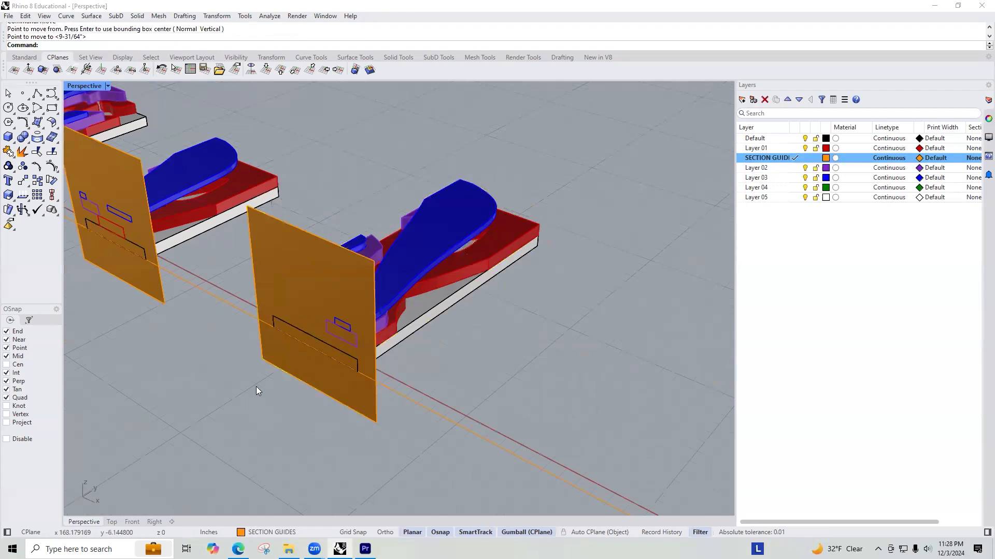
Step: Review the aligned row of copies and delete the alignment line
scroll(379, 304, down, 5)
right_drag(230, 279, 301, 263)
scroll(544, 242, down, 8)
right_drag(435, 233, 532, 270)
scroll(501, 266, up, 12)
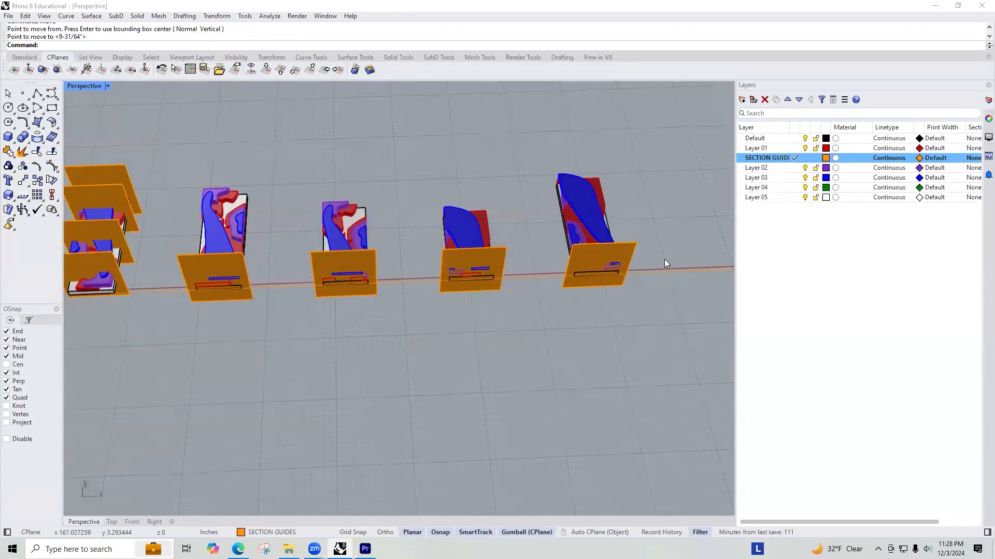
key(Delete)
scroll(464, 270, down, 5)
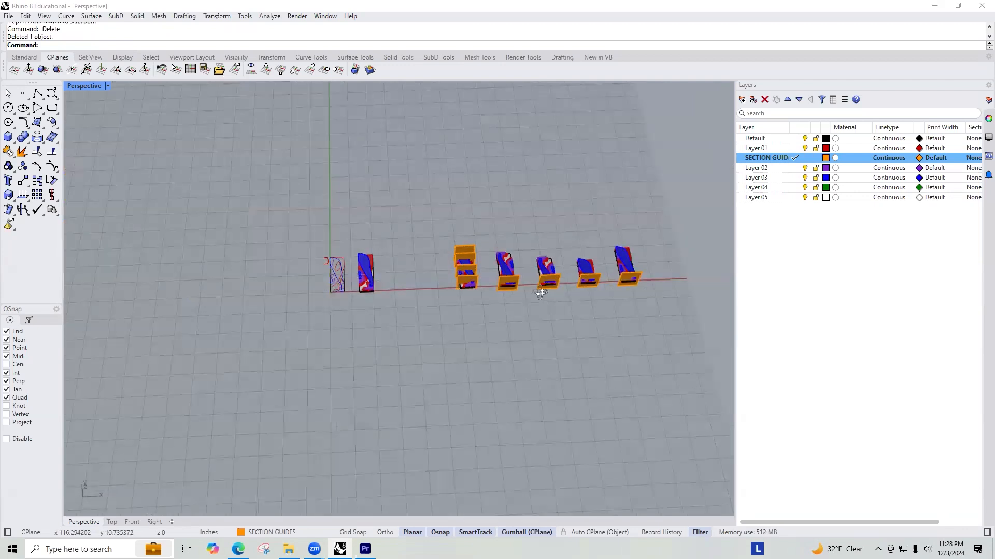
Step: Delete the section guide planes of the four trimmed copies, keeping those on the reference model
scroll(539, 293, up, 6)
click(541, 271)
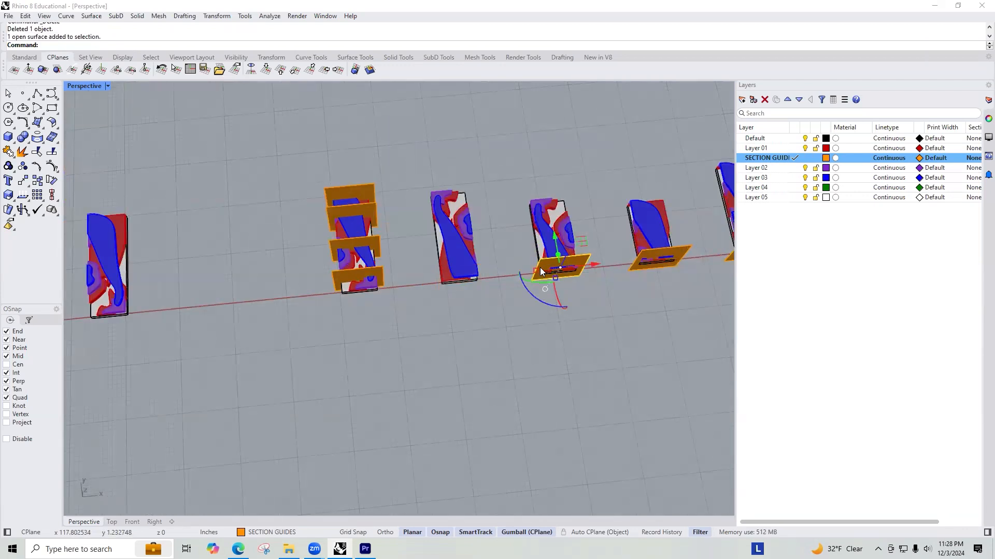
click(638, 259)
scroll(565, 244, down, 4)
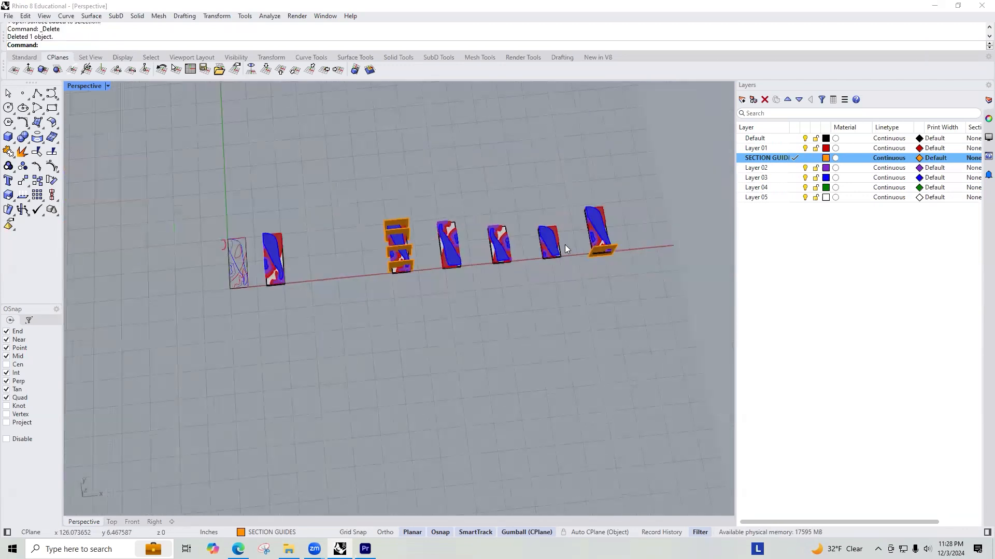
scroll(622, 260, up, 6)
key(Delete)
Step: Inspect the open cut ends of the trimmed copies without their guide planes
right_drag(628, 262, 451, 145)
scroll(451, 145, up, 5)
right_drag(533, 234, 292, 263)
right_drag(380, 241, 468, 253)
scroll(468, 253, down, 6)
right_drag(643, 266, 582, 242)
scroll(582, 243, up, 5)
right_drag(641, 251, 437, 271)
scroll(536, 252, down, 3)
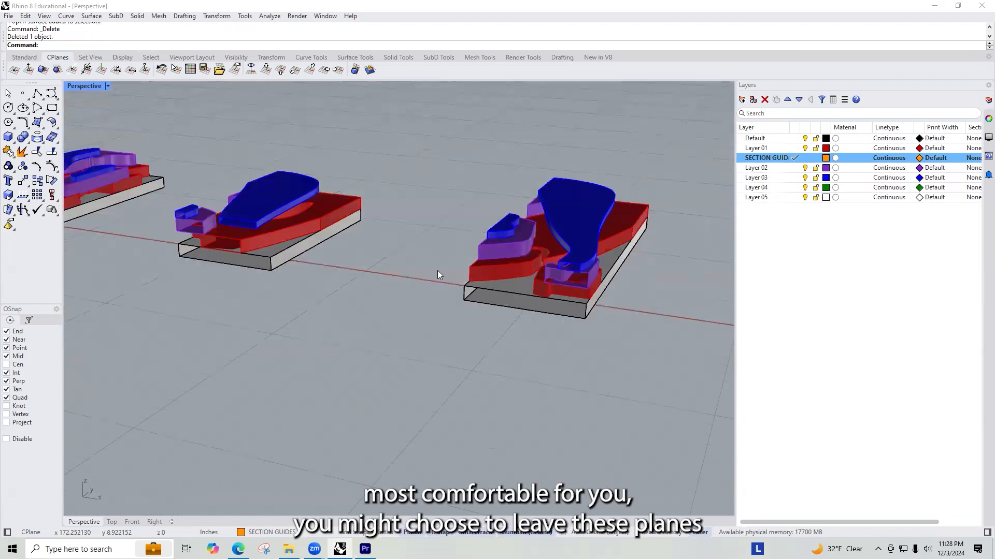
scroll(356, 256, down, 3)
right_drag(350, 262, 356, 256)
Step: Undo the deletion of the four copies' guide planes
key(ctrl+z)
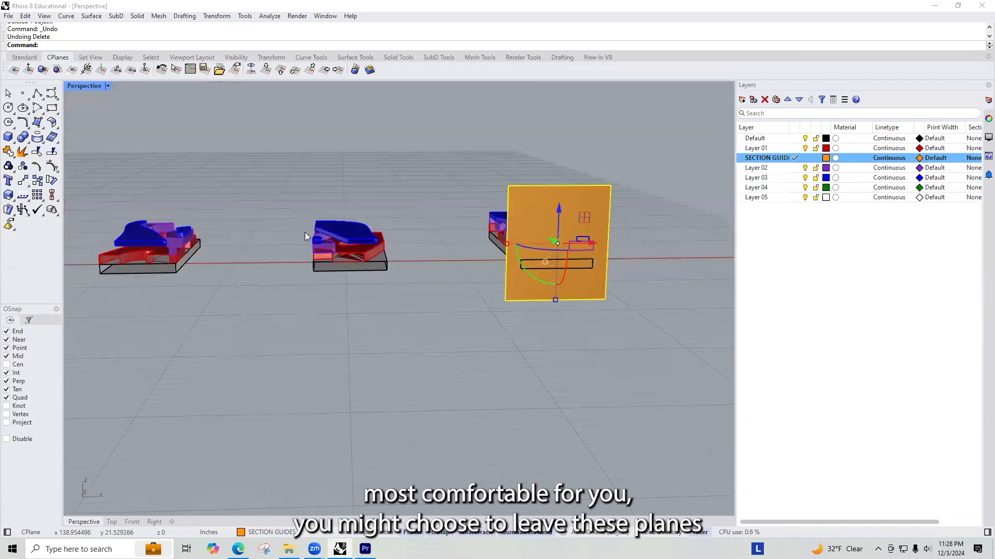
key(ctrl+z)
key(ctrl+z)
scroll(488, 216, down, 7)
key(ctrl+z)
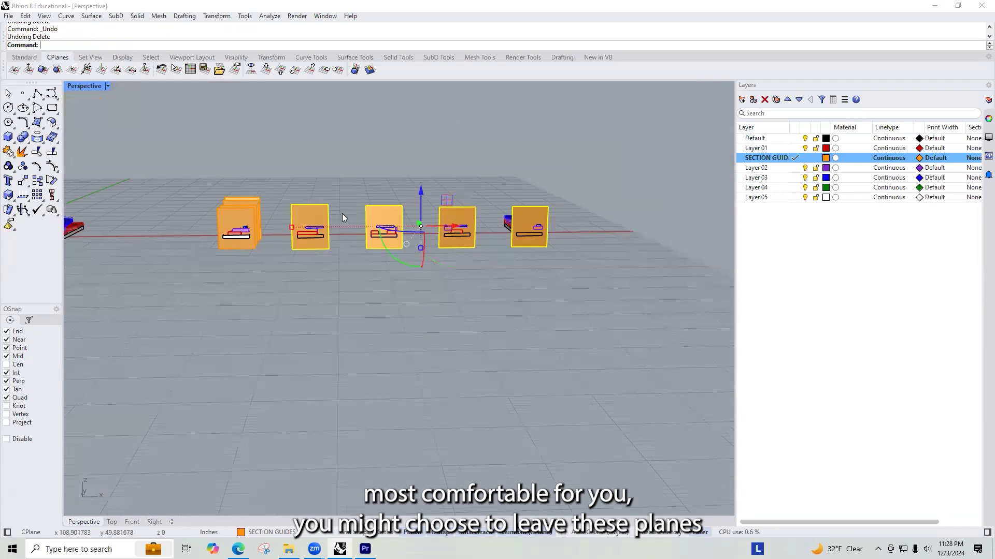
Step: Examine the section outlines where the layered solids meet the guide planes of the four copies
scroll(308, 221, up, 8)
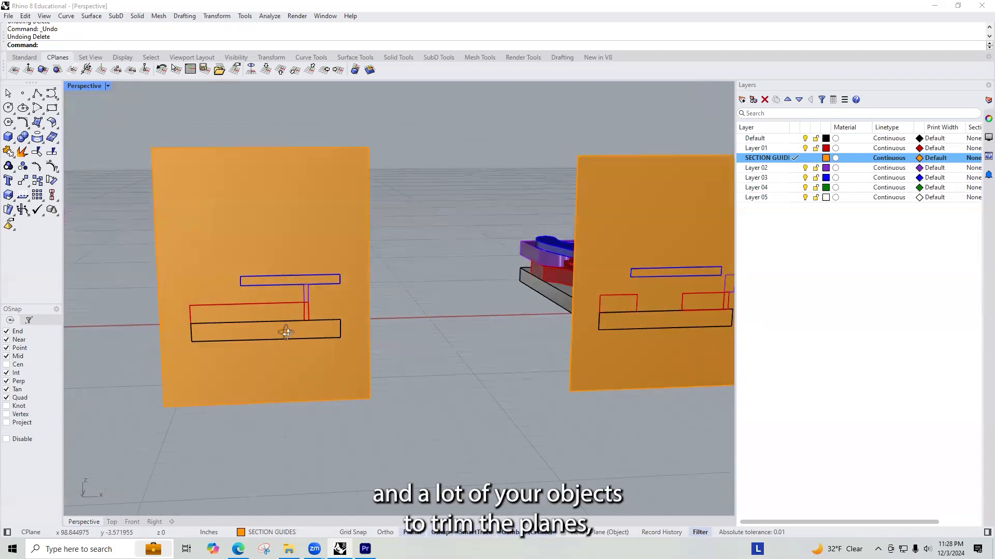
scroll(286, 332, down, 8)
scroll(461, 374, up, 6)
right_drag(586, 376, 622, 358)
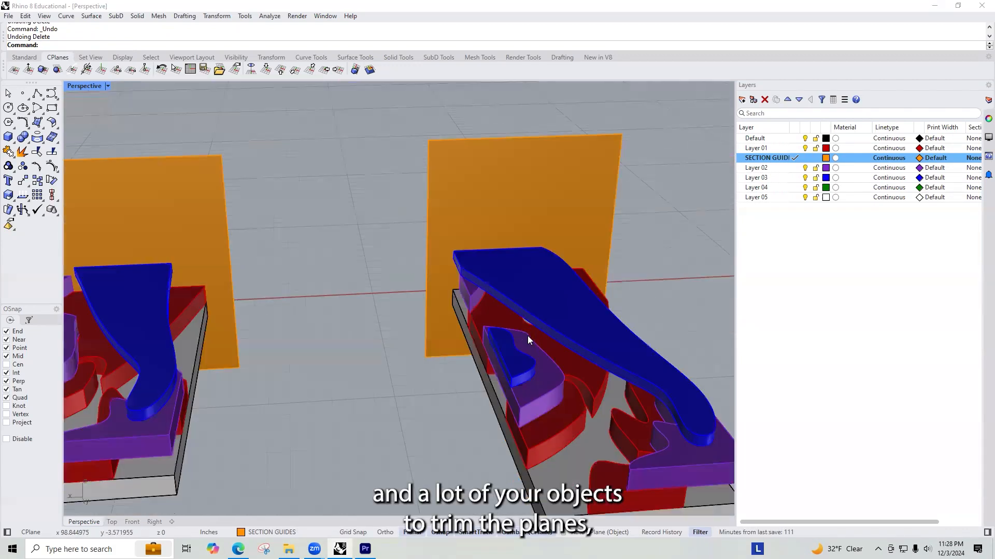
scroll(528, 335, down, 6)
right_drag(523, 340, 204, 373)
right_drag(448, 329, 357, 284)
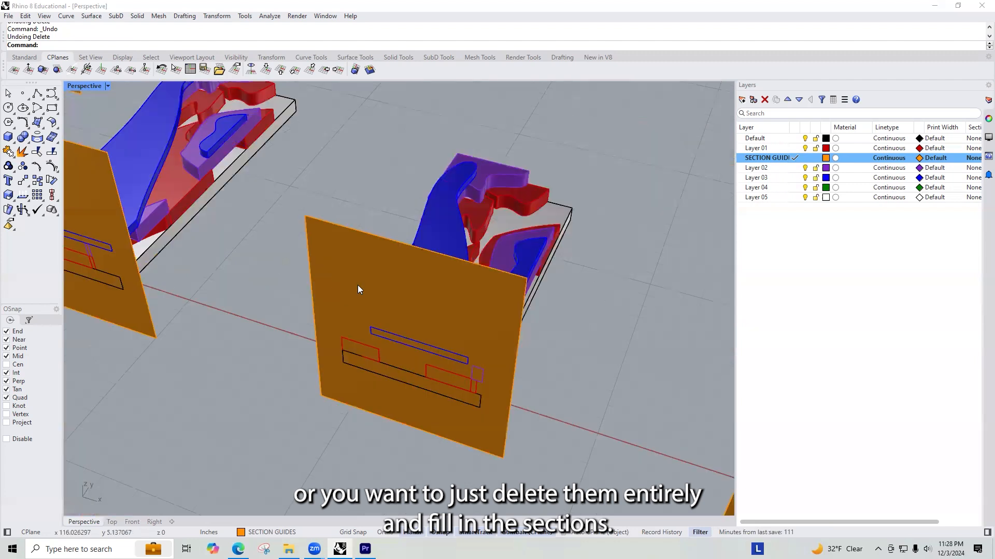
scroll(575, 371, down, 5)
scroll(370, 276, up, 5)
click(340, 287)
scroll(340, 291, down, 4)
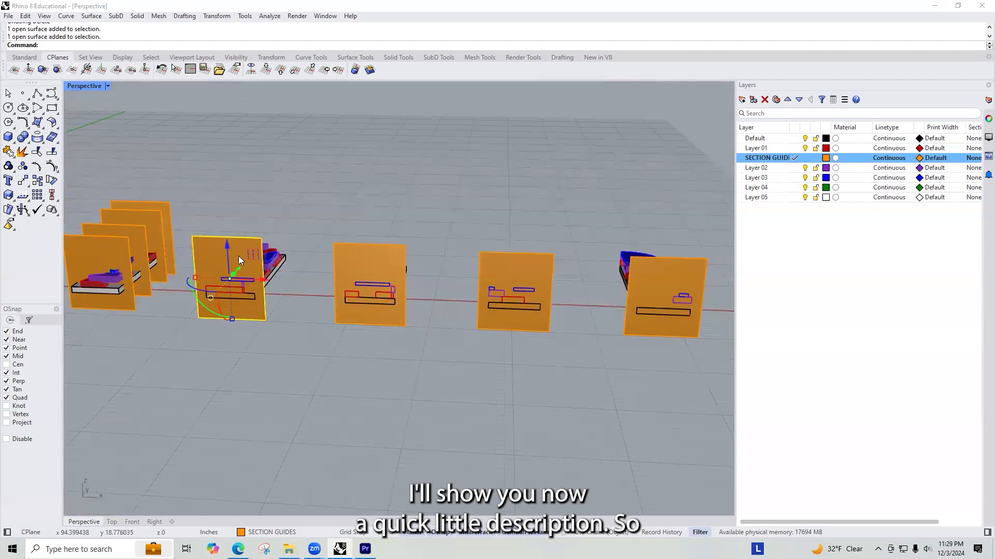
scroll(193, 262, up, 6)
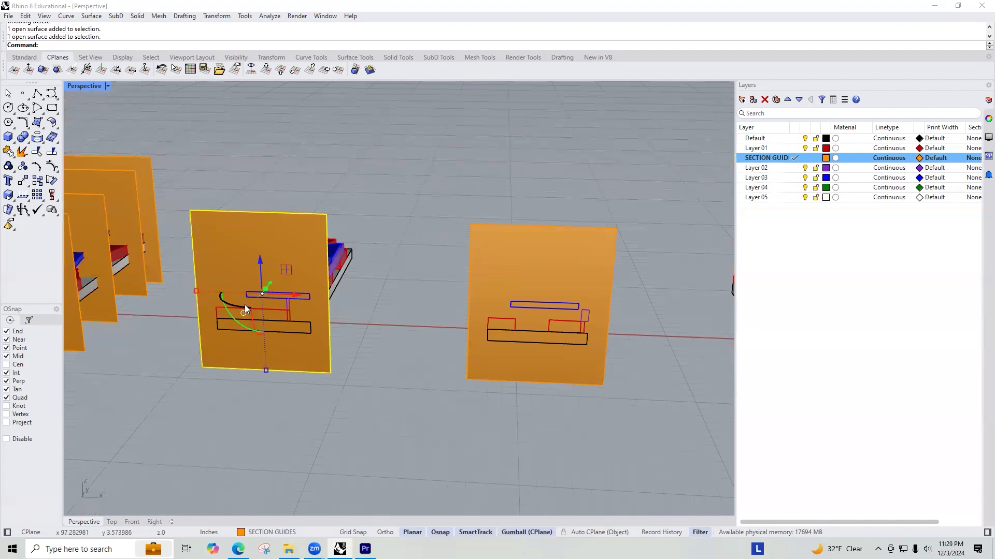
Step: Trim the first copy's guide plane with its layered solids, removing the area outside the section outlines to leave filled cut faces
scroll(435, 231, down, 4)
right_drag(345, 232, 360, 242)
scroll(360, 242, down, 2)
click(295, 189)
drag(382, 308, 418, 300)
scroll(378, 299, up, 4)
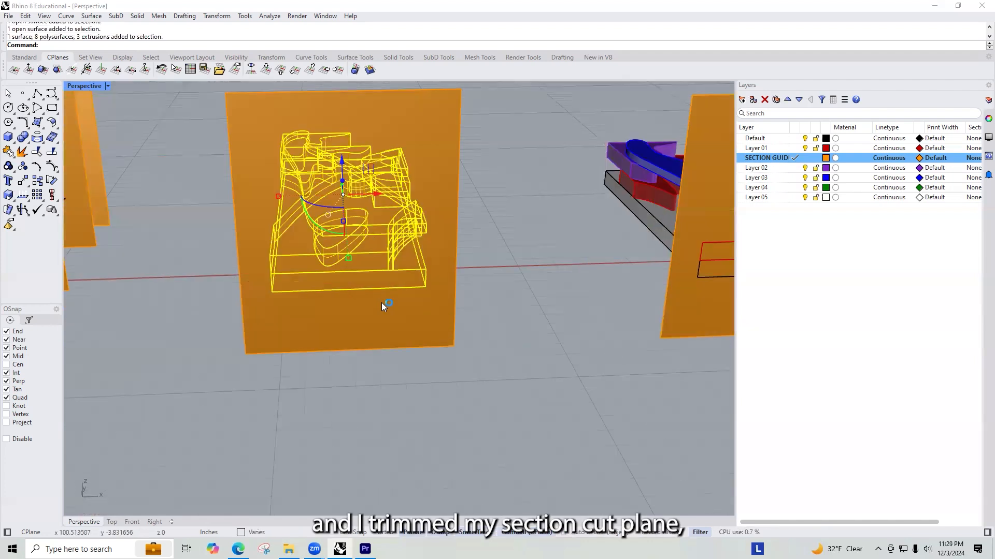
scroll(382, 305, up, 2)
key(Return)
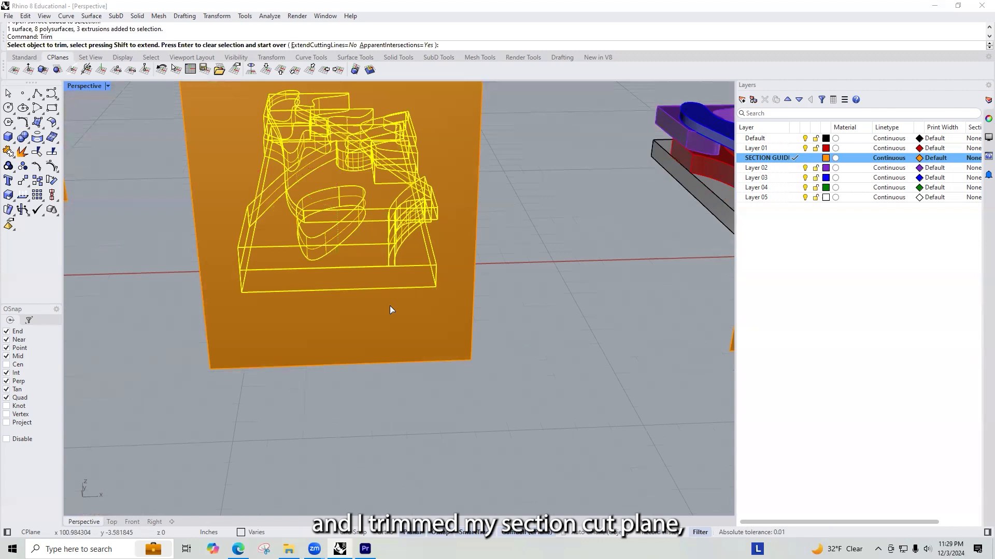
click(367, 336)
scroll(519, 263, down, 5)
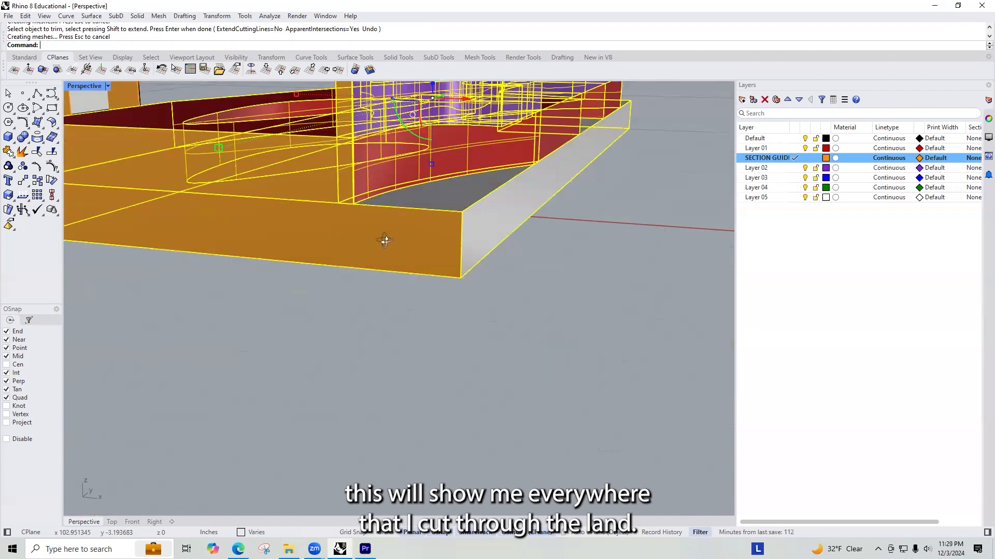
scroll(366, 309, down, 6)
mouse_move(426, 247)
right_down()
mouse_move(461, 242)
mouse_move(440, 243)
right_up()
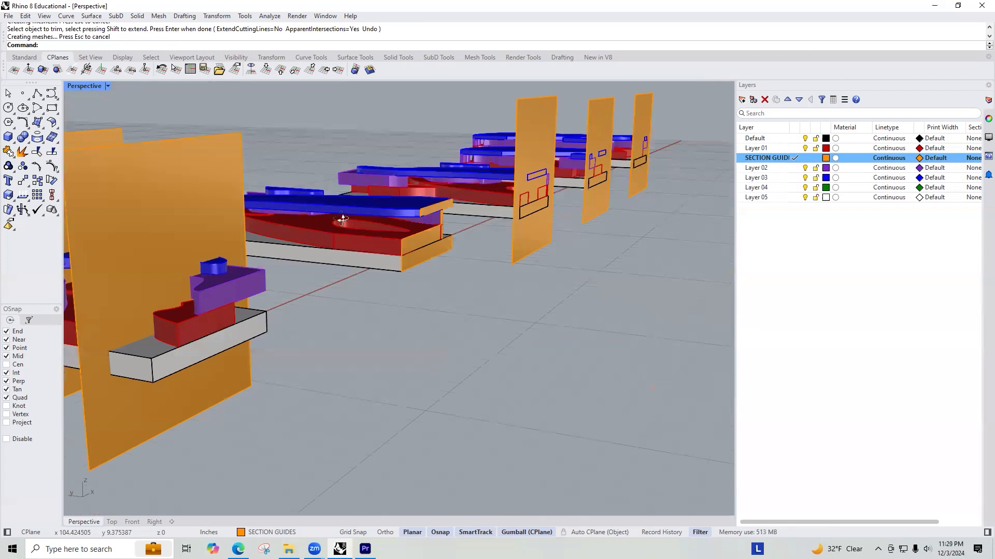
Step: Compare the first copy's filled cut faces with the three copies whose guide planes are still untrimmed
scroll(279, 226, down, 3)
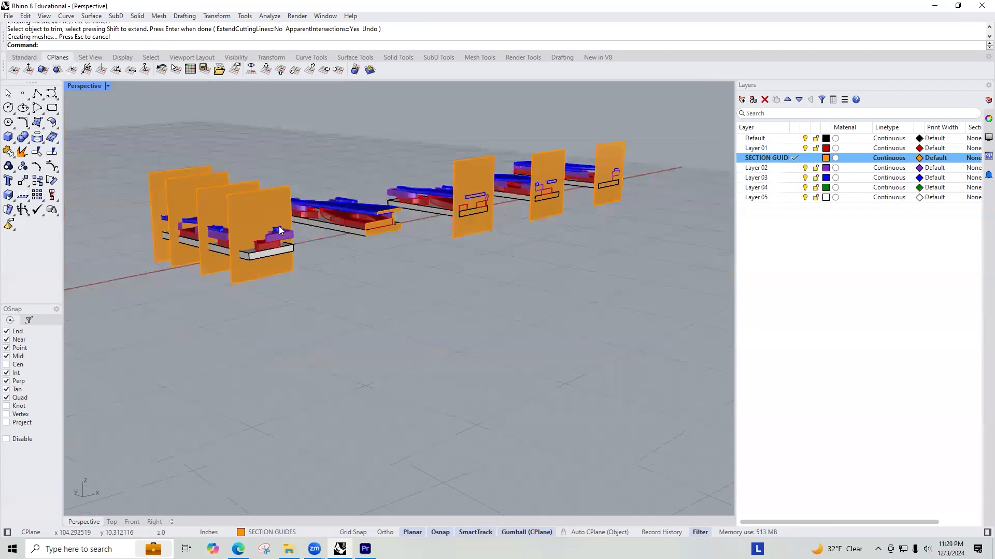
scroll(349, 193, up, 5)
scroll(241, 238, down, 3)
scroll(452, 230, up, 3)
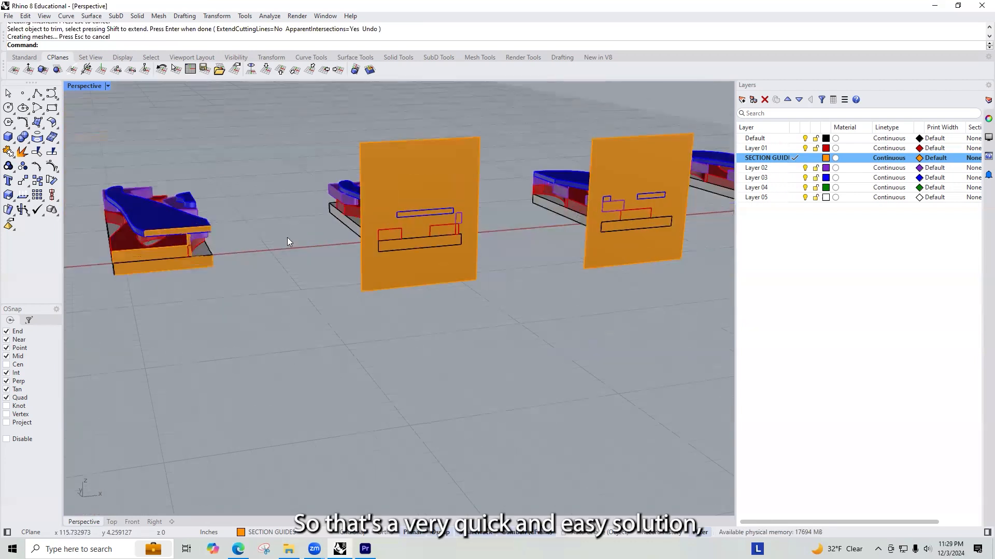
right_drag(212, 254, 306, 232)
right_drag(360, 205, 352, 248)
scroll(424, 229, down, 5)
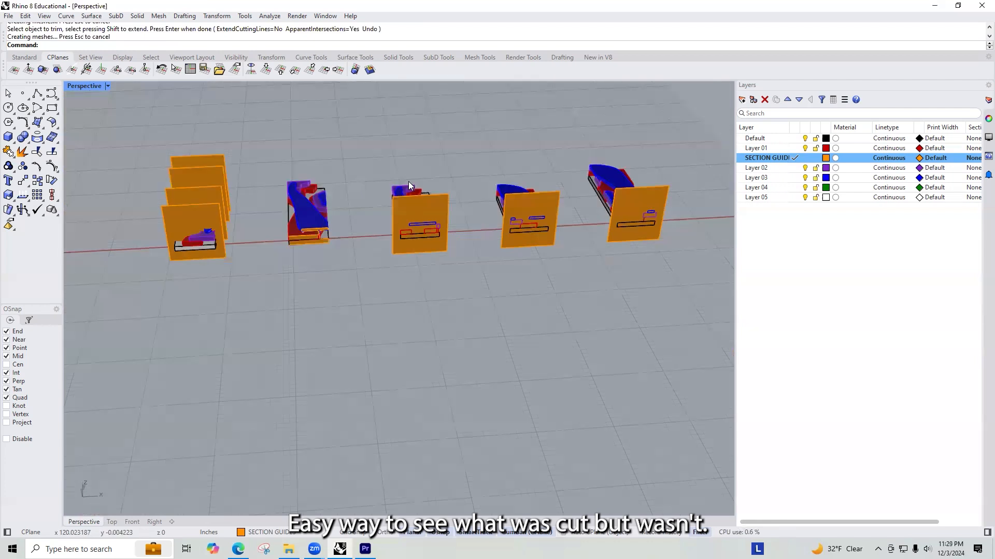
Step: Trim the second copy's guide plane with its layered solids, removing the area outside the section outlines
scroll(408, 182, up, 3)
scroll(393, 210, up, 3)
drag(347, 170, 566, 423)
key(Return)
click(550, 302)
right_drag(560, 316, 591, 320)
scroll(564, 327, down, 2)
key(Return)
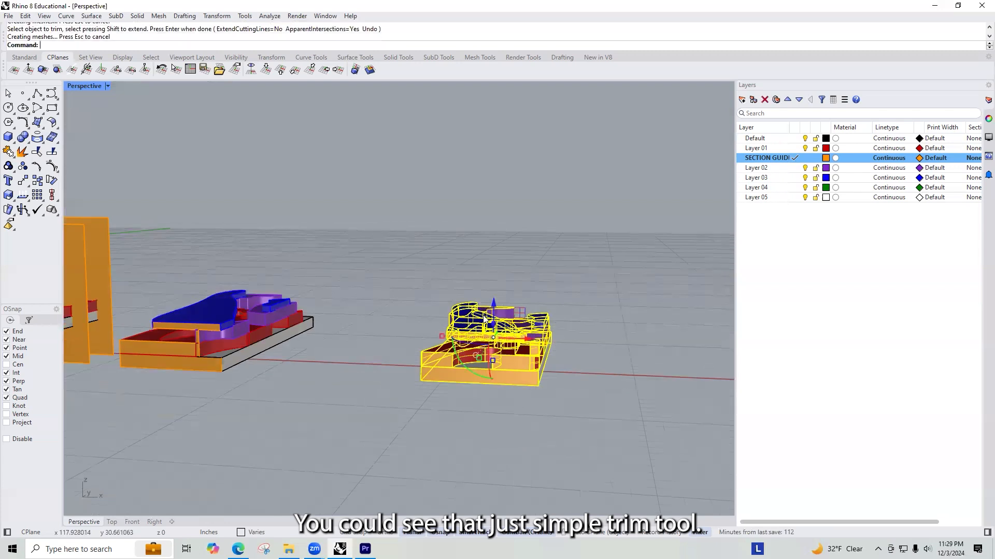
key(Escape)
Step: Delete the third copy's guide plane to leave the cut ends of its layered solids open
scroll(534, 364, up, 3)
scroll(535, 365, up, 5)
right_drag(510, 343, 529, 375)
scroll(460, 304, down, 14)
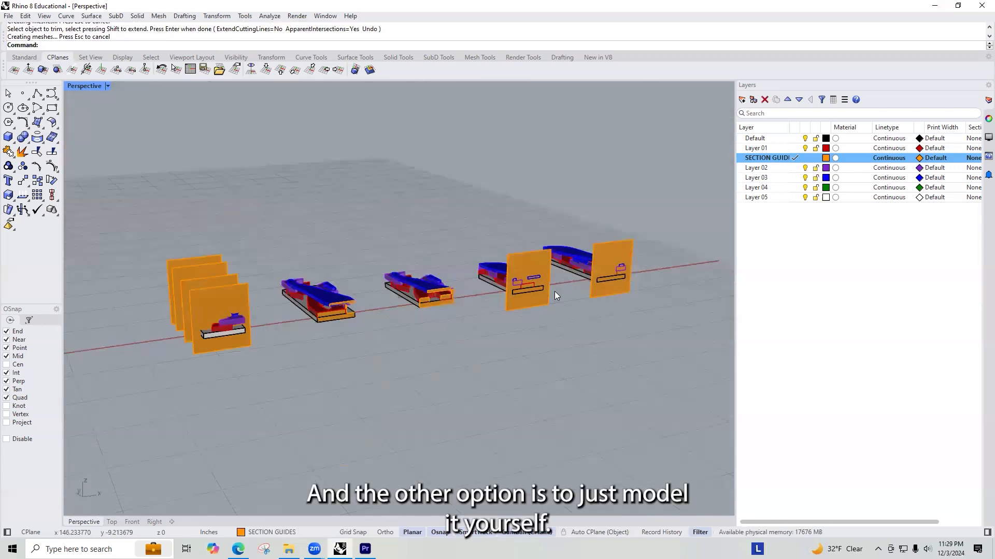
scroll(539, 286, up, 8)
click(518, 253)
key(Delete)
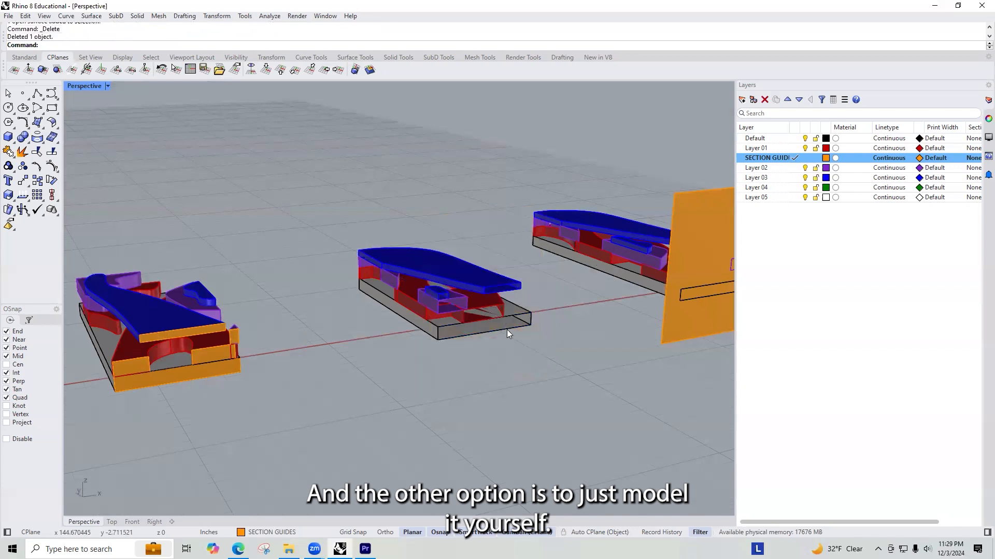
Step: Close the open cut ends of the third copy's base and layered solids with the Cap command
scroll(453, 281, up, 4)
click(448, 280)
text(cap)
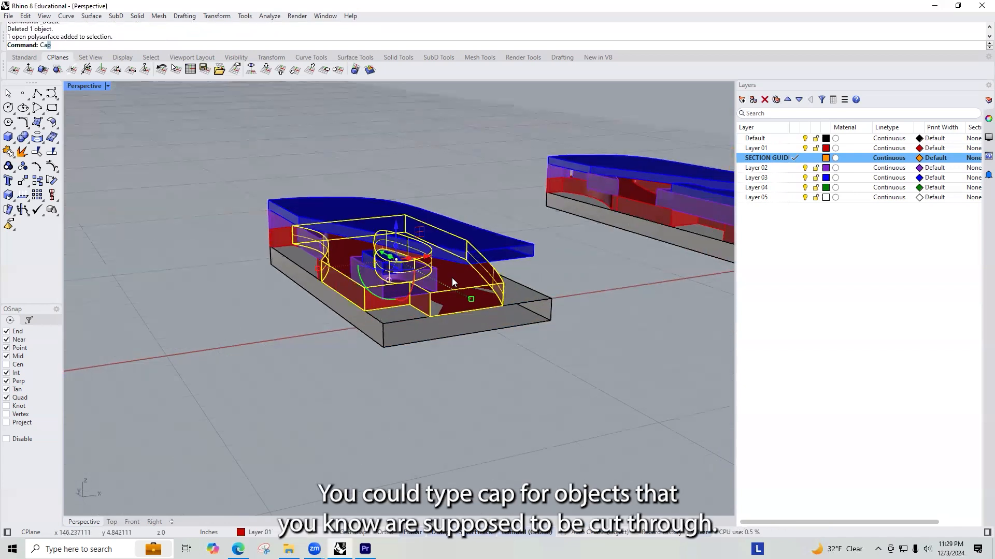
key(Return)
click(437, 231)
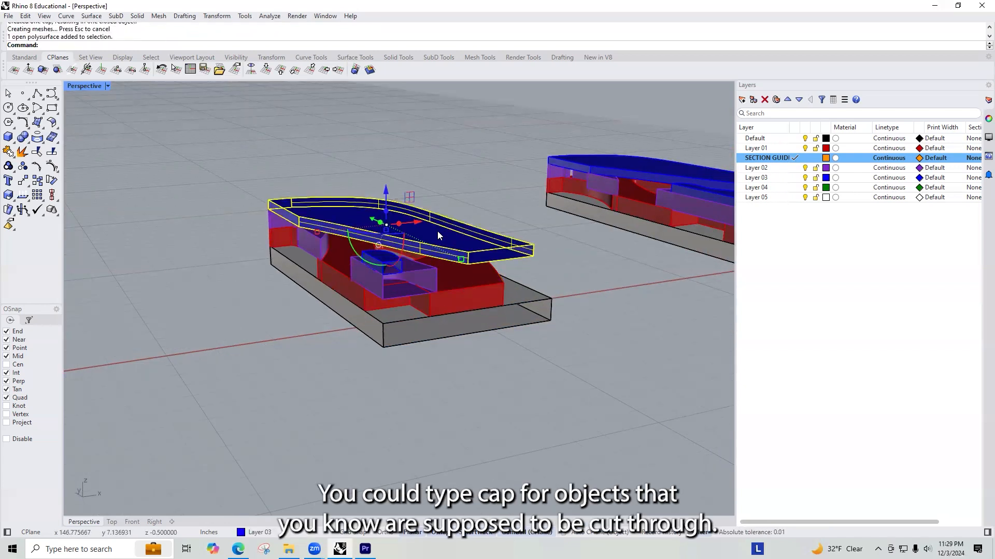
scroll(522, 321, up, 3)
key(Escape)
click(534, 279)
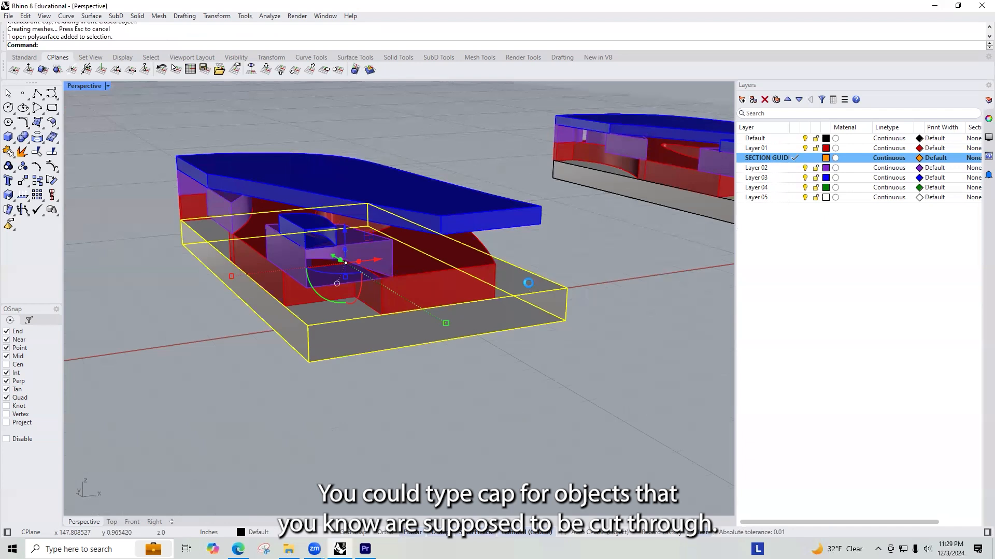
scroll(340, 257, up, 3)
click(369, 246)
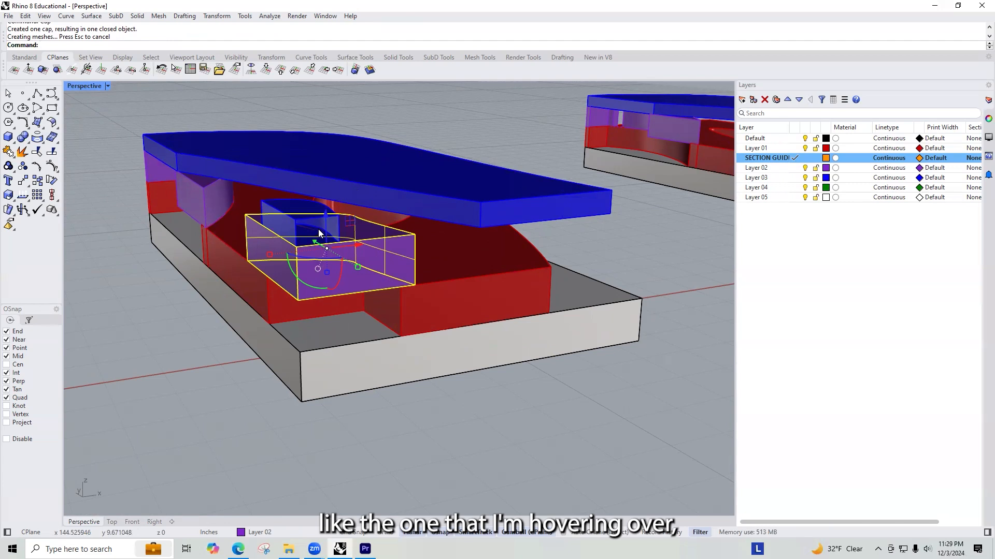
click(289, 205)
Step: Compare the third copy's capped cut ends with the orange-filled faces of the trimmed copies
right_drag(407, 299, 335, 287)
scroll(365, 380, down, 6)
right_drag(367, 380, 402, 395)
scroll(401, 393, down, 6)
scroll(177, 365, up, 5)
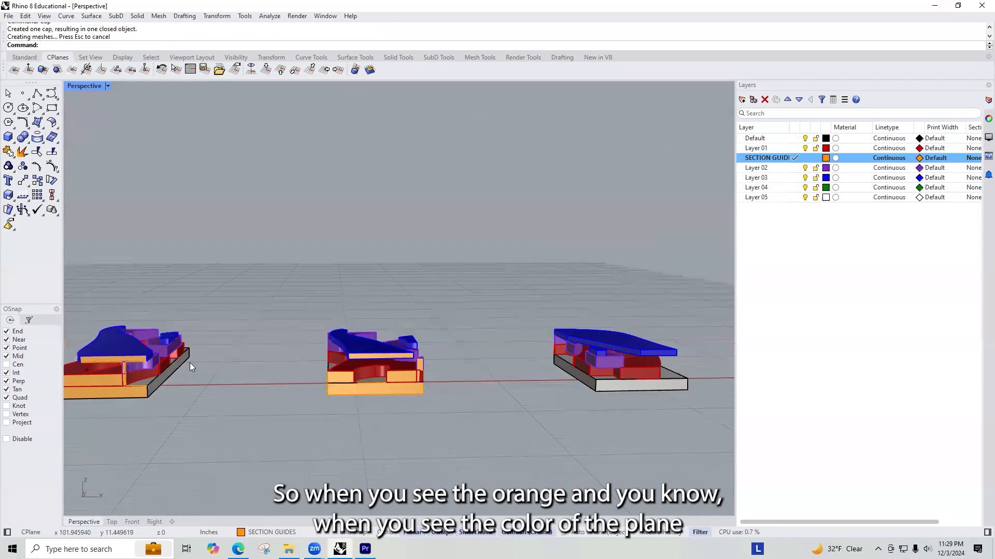
scroll(207, 362, down, 8)
scroll(348, 386, up, 5)
scroll(347, 384, up, 2)
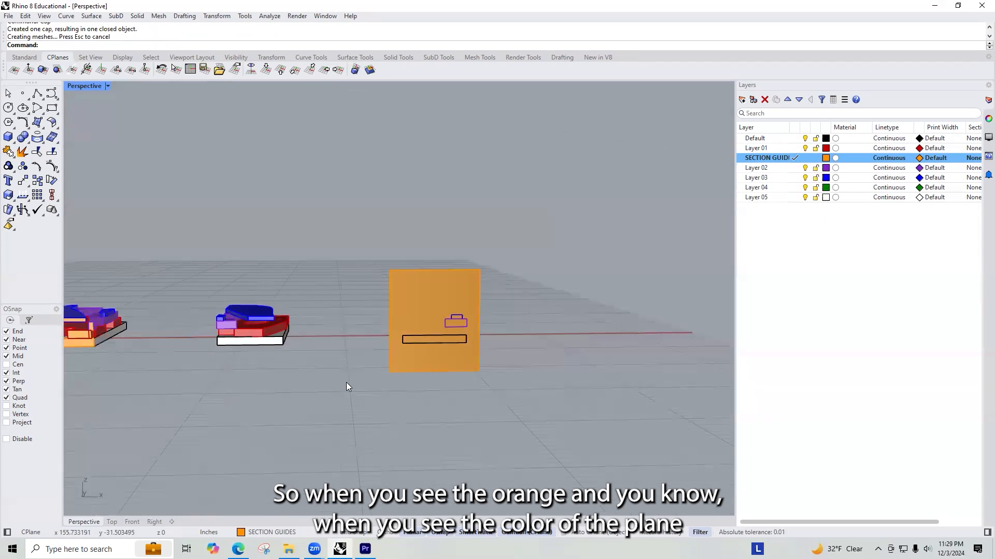
scroll(444, 308, up, 4)
right_drag(446, 309, 384, 305)
scroll(384, 304, down, 5)
right_drag(132, 307, 294, 305)
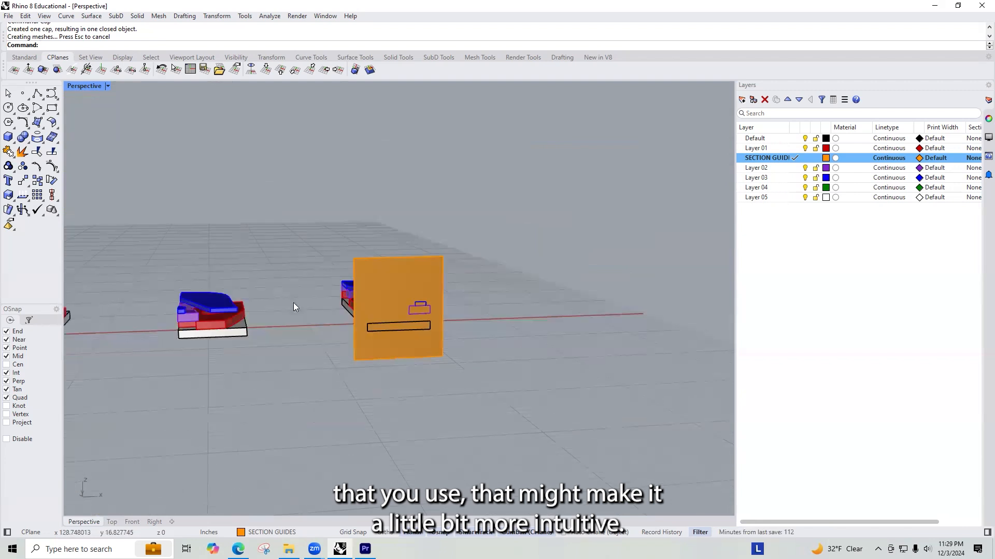
scroll(317, 304, up, 4)
scroll(528, 316, down, 8)
scroll(528, 304, down, 3)
scroll(526, 308, up, 6)
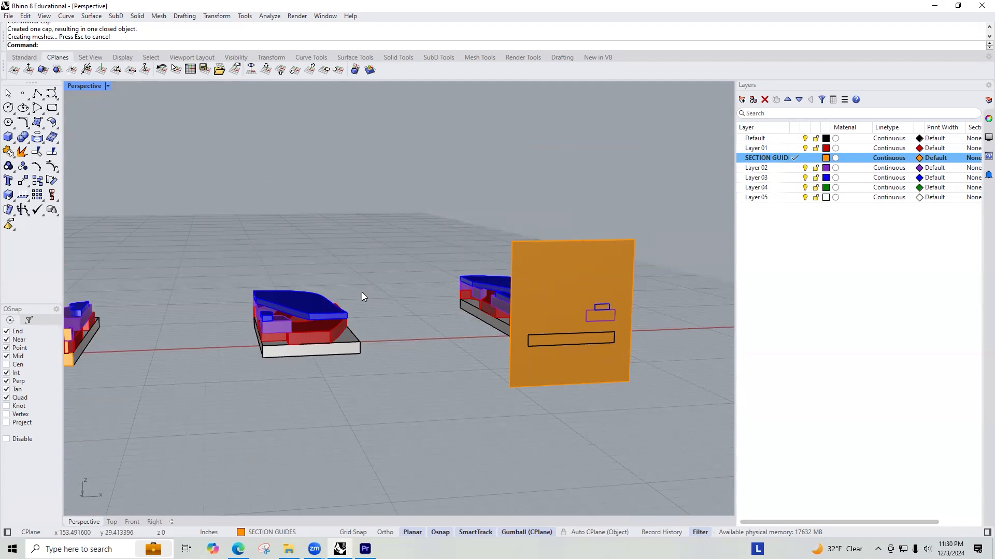
Step: Undo the caps and the guide plane deletion on the third copy
key(ctrl+z)
key(ctrl+z)
key(ctrl+z)
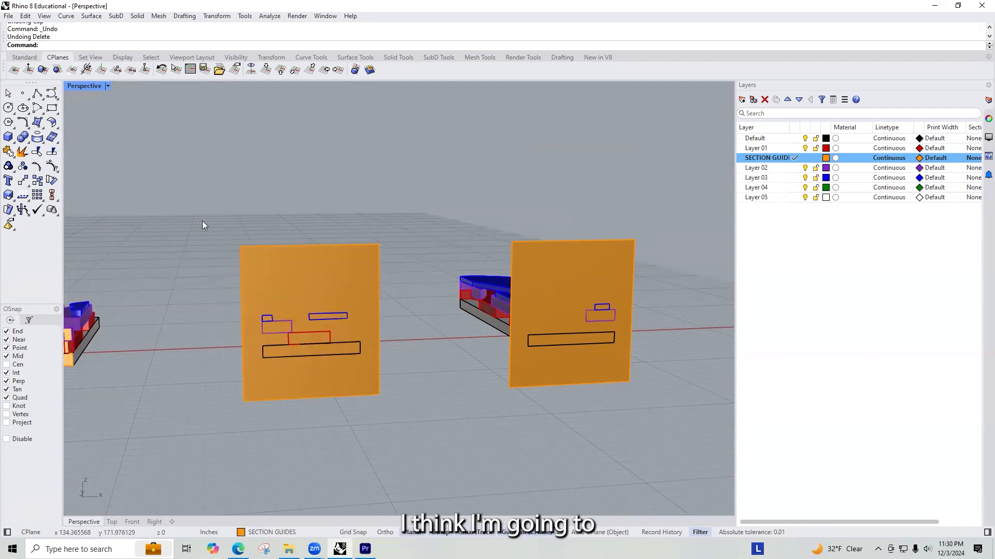
Step: Trim the third copy's guide plane with its layered solids, removing the area outside the section outlines
drag(387, 372, 388, 373)
text(Trim)
key(Return)
click(364, 279)
key(Return)
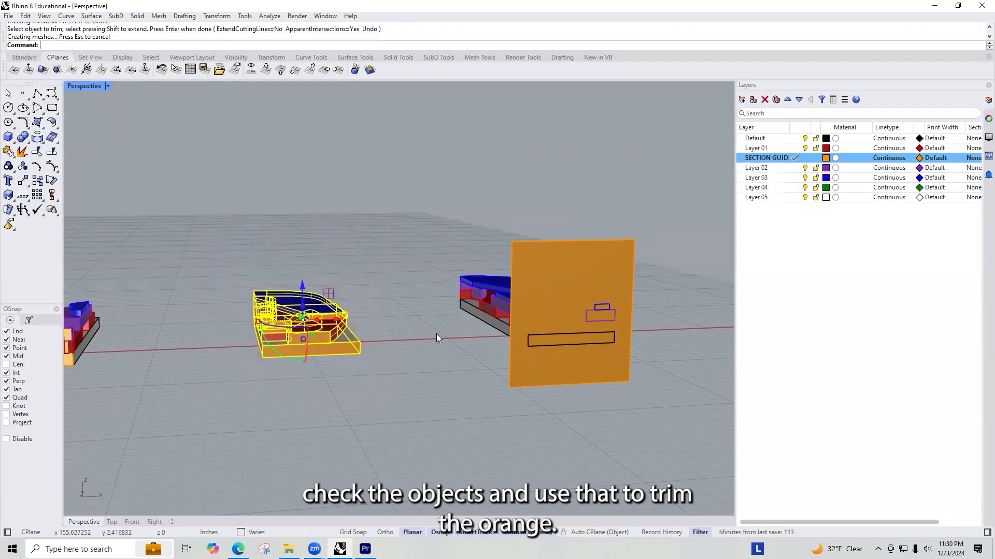
key(Escape)
Step: Trim the fourth copy's guide plane with its layered solids, keeping only the filled section faces
drag(677, 398, 677, 398)
text(Trim)
key(Return)
click(604, 260)
key(Return)
key(Escape)
Step: Add a vertical clipping plane along the original model's long base edge, from the front corner to the back corner
scroll(643, 374, down, 1)
scroll(642, 379, down, 2)
right_drag(586, 407, 311, 326)
scroll(373, 305, down, 7)
scroll(301, 297, up, 7)
scroll(312, 326, up, 4)
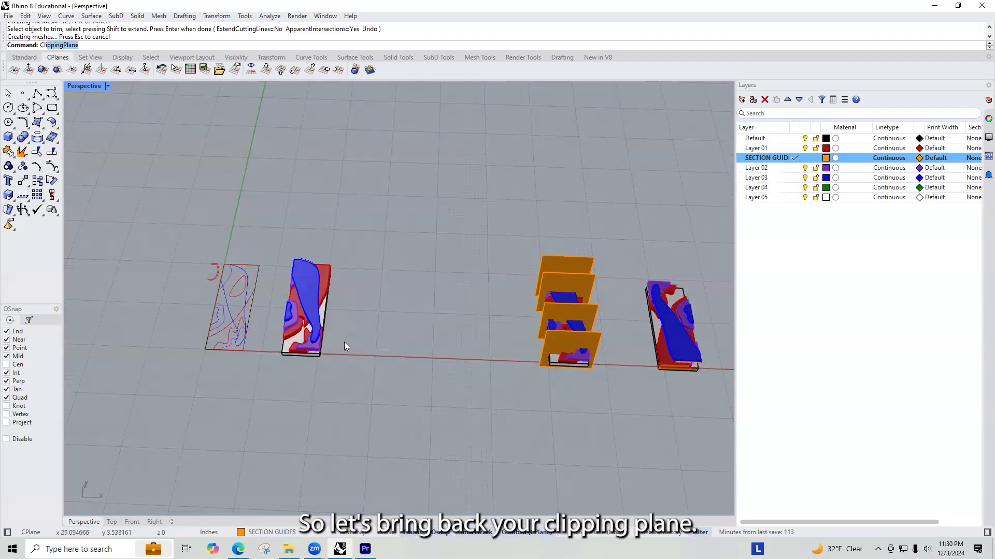
key(Return)
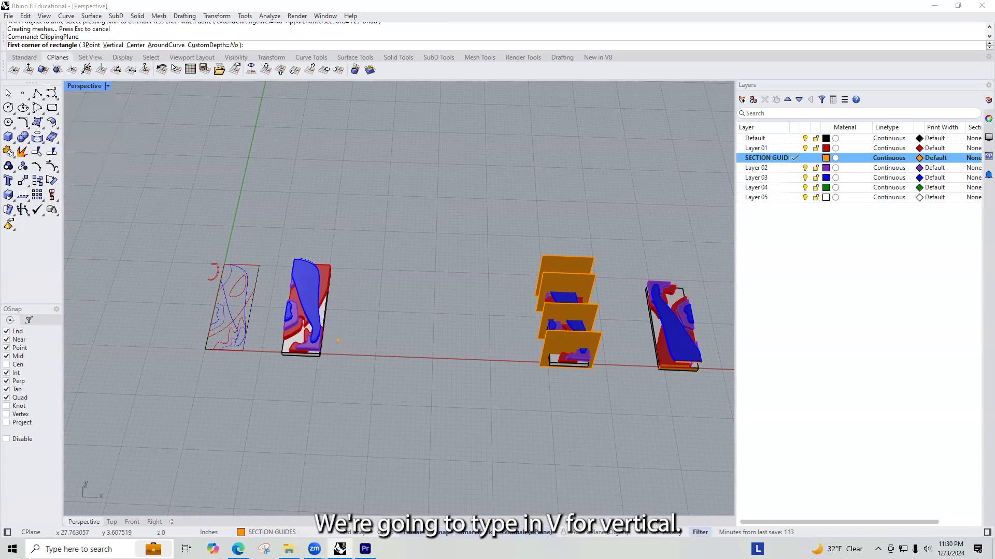
scroll(337, 339, up, 10)
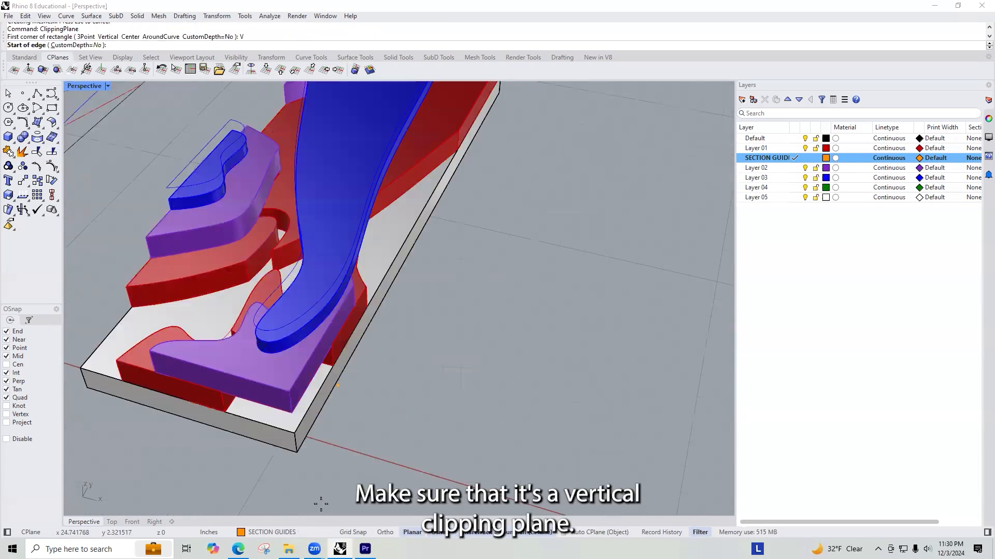
click(303, 465)
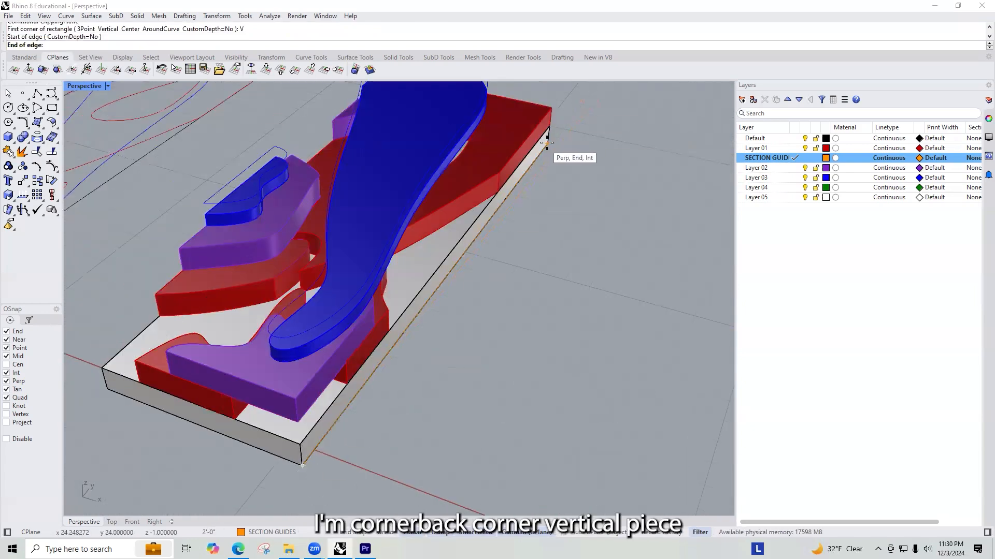
click(550, 111)
click(550, 108)
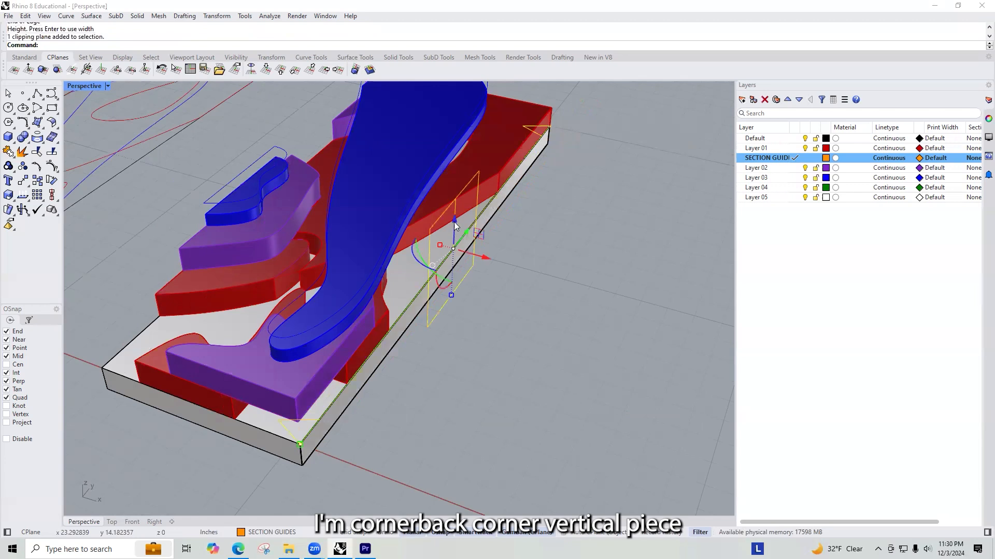
Step: Slide the clipping plane across the original model's width and examine the lengthwise cuts through the layers
drag(488, 259, 426, 234)
right_drag(517, 264, 358, 257)
right_drag(443, 279, 436, 281)
shift+right_drag(554, 267, 440, 356)
right_drag(342, 360, 639, 395)
scroll(291, 349, up, 12)
scroll(294, 324, down, 9)
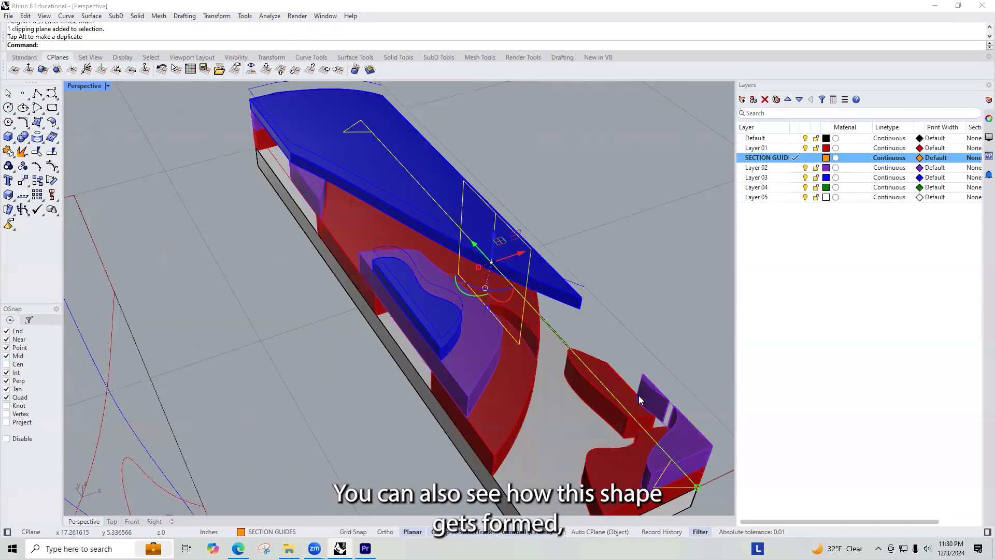
Step: Position the clipping plane just inside the original model's long edge, at about x = 22.1
right_drag(709, 421, 367, 180)
drag(371, 177, 394, 177)
right_drag(534, 212, 486, 206)
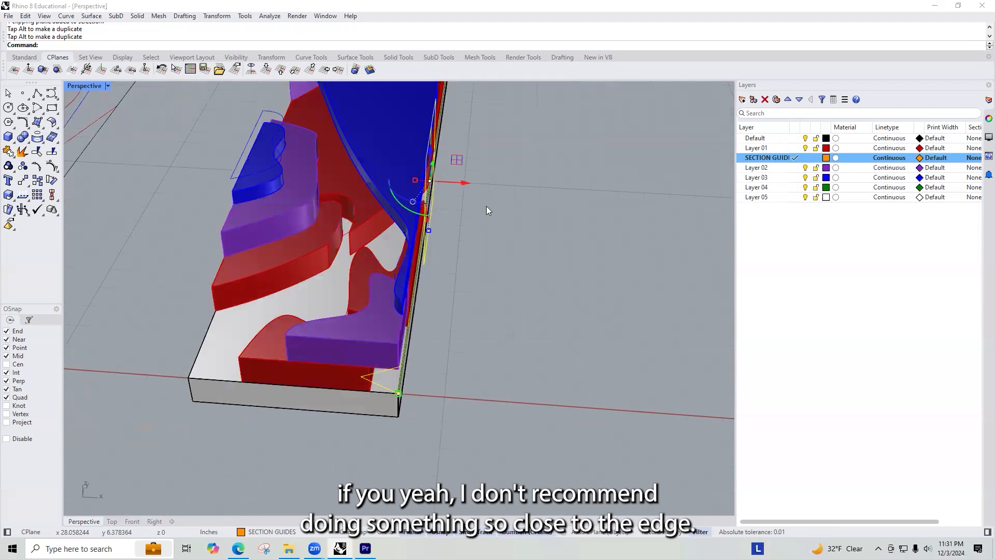
drag(457, 183, 438, 238)
right_drag(438, 239, 489, 202)
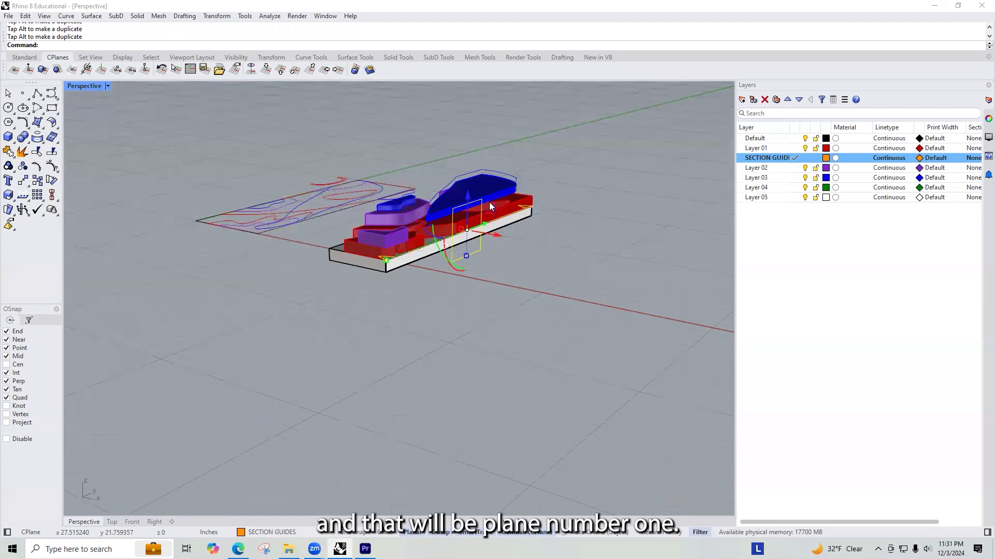
Step: Draw a vertical plane surface along the clipped long edge, corner to corner and taller than the model, as the first lengthwise section guide
text(PlanM)
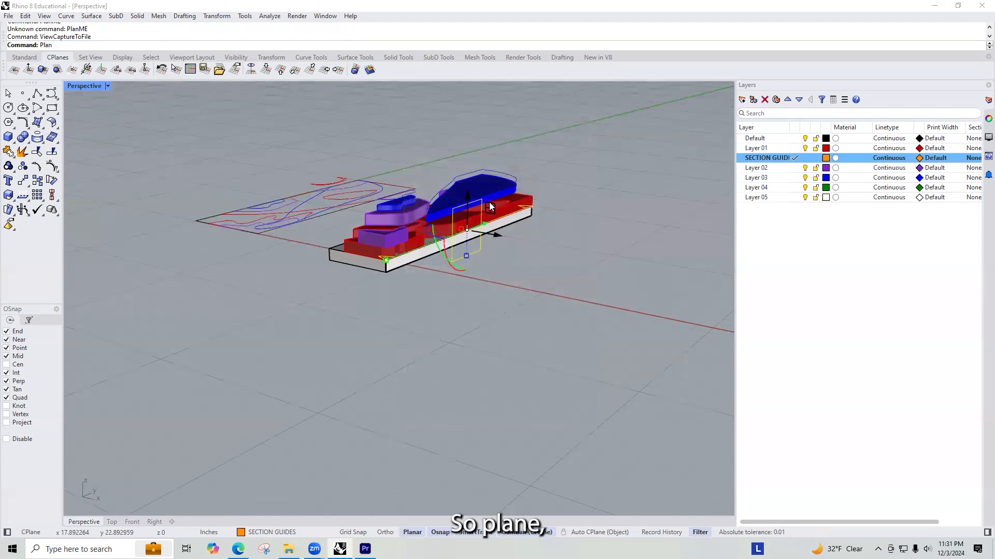
text(e)
key(Return)
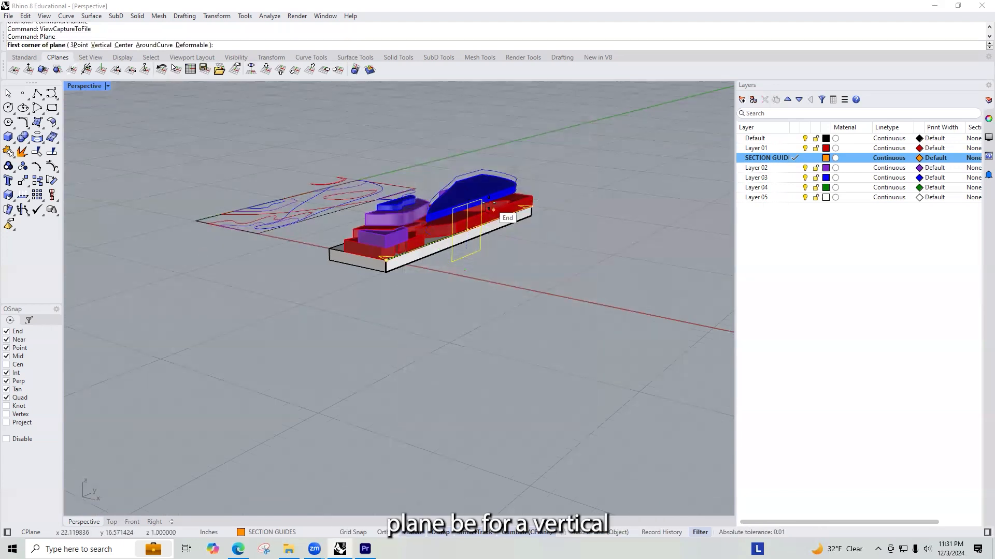
scroll(416, 244, up, 3)
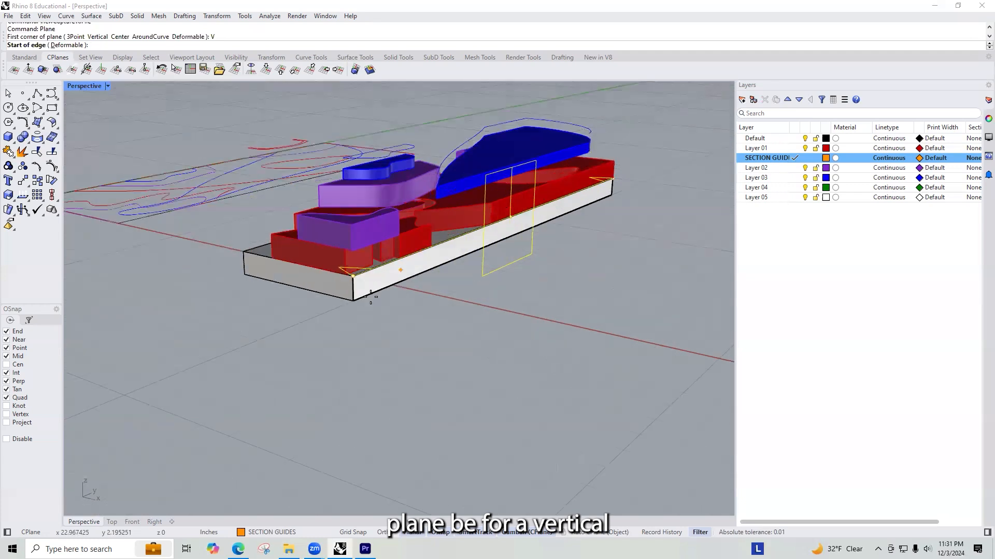
click(352, 302)
click(612, 195)
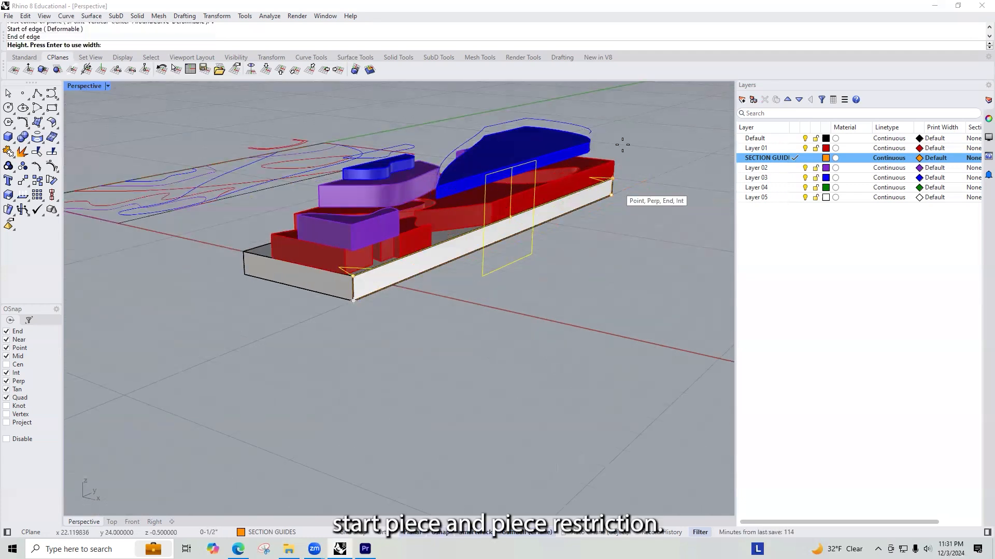
click(625, 88)
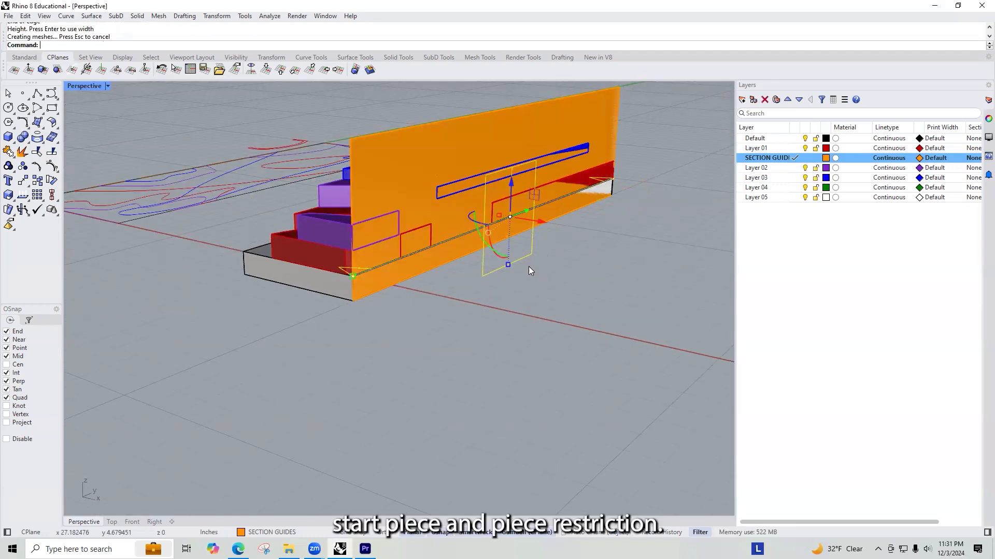
Step: Slide the clipping plane further into the model and examine the lengthwise cuts for tunnels, double-height and low spaces
right_drag(528, 257, 526, 214)
drag(526, 213, 468, 221)
right_drag(468, 220, 500, 204)
scroll(451, 201, up, 14)
scroll(365, 217, down, 12)
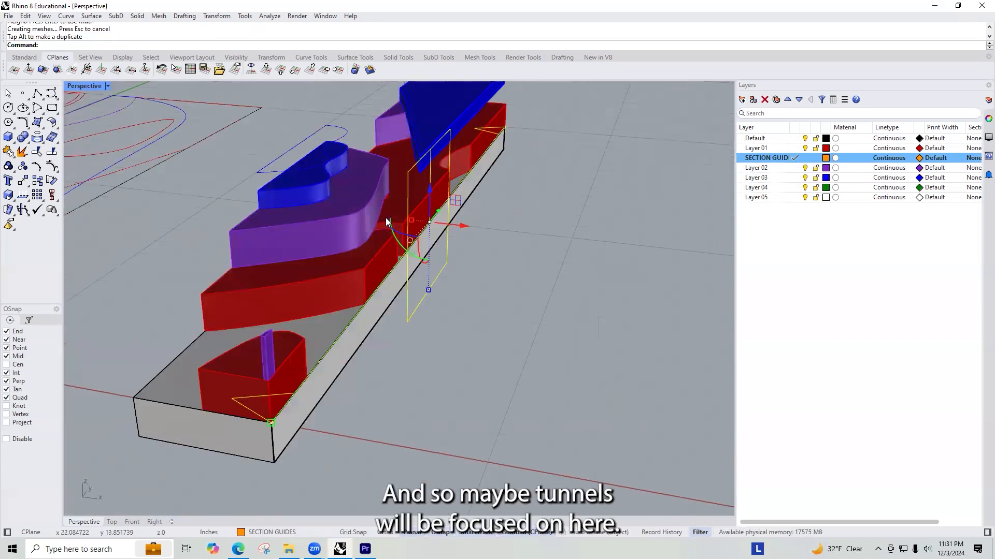
drag(465, 223, 412, 228)
scroll(488, 256, down, 7)
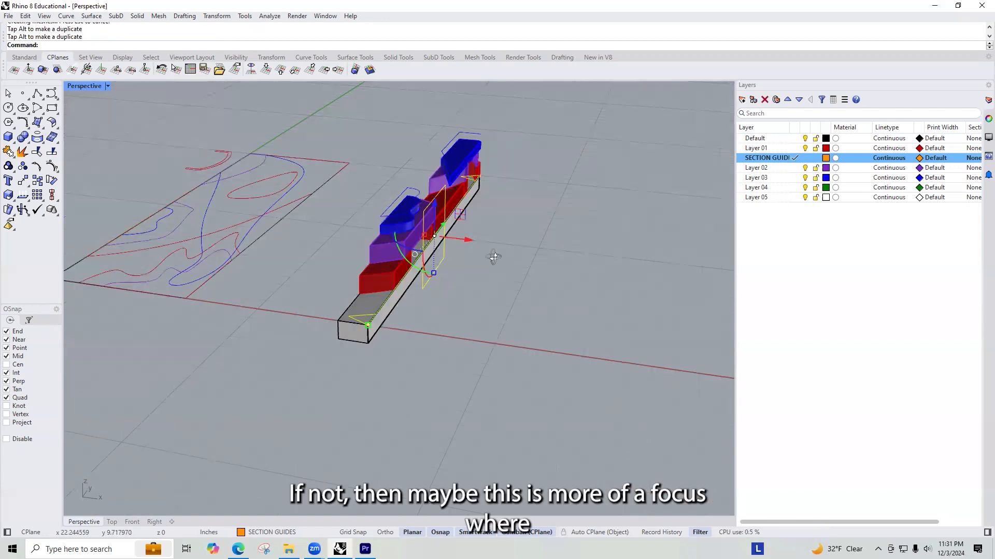
right_drag(493, 257, 418, 223)
scroll(562, 205, up, 6)
scroll(312, 293, down, 3)
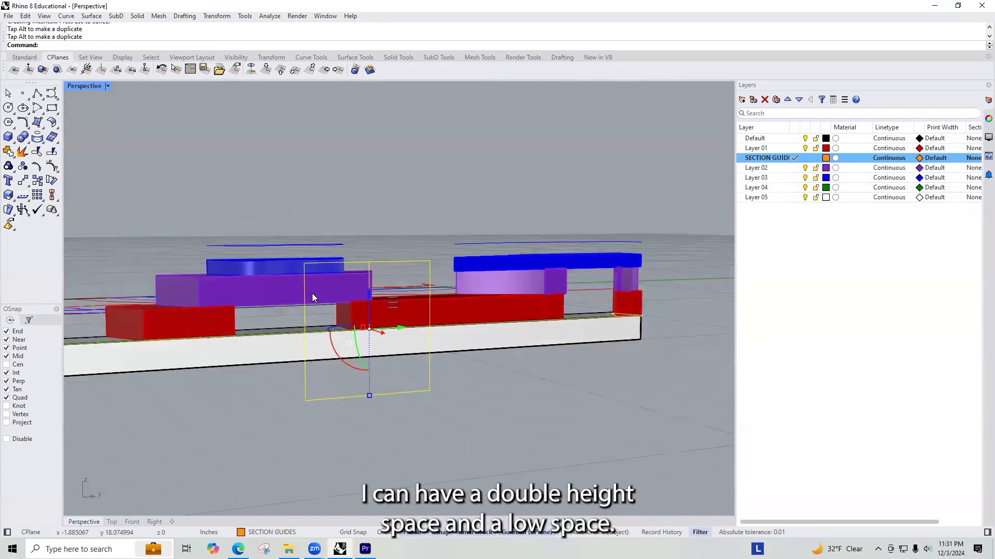
Step: Flip the clipping plane's direction to show the opposite side of the model and shift its cut position
scroll(271, 332, up, 2)
right_drag(271, 332, 319, 343)
right_drag(383, 375, 482, 414)
key(Return)
drag(477, 336, 515, 346)
right_drag(442, 341, 468, 262)
scroll(581, 290, down, 5)
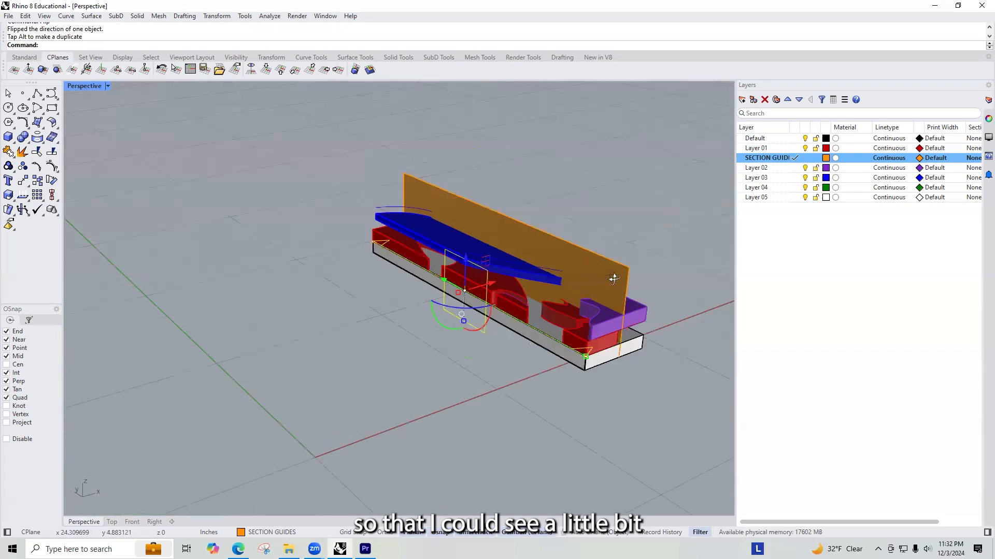
Step: Slide the flipped clipping plane across the model and examine the cuts through the blue bridge and the layers below
right_drag(613, 277, 553, 240)
scroll(500, 268, up, 5)
right_drag(499, 269, 336, 289)
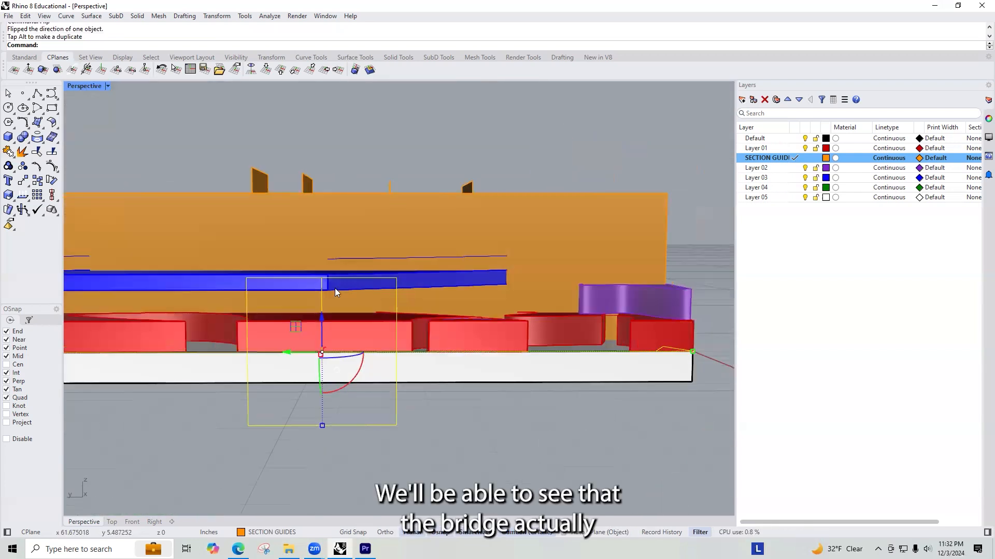
scroll(610, 275, down, 3)
right_drag(611, 274, 354, 304)
scroll(356, 294, up, 3)
drag(367, 316, 380, 327)
right_drag(387, 323, 382, 327)
drag(379, 327, 417, 348)
right_drag(417, 348, 239, 304)
right_drag(471, 310, 532, 230)
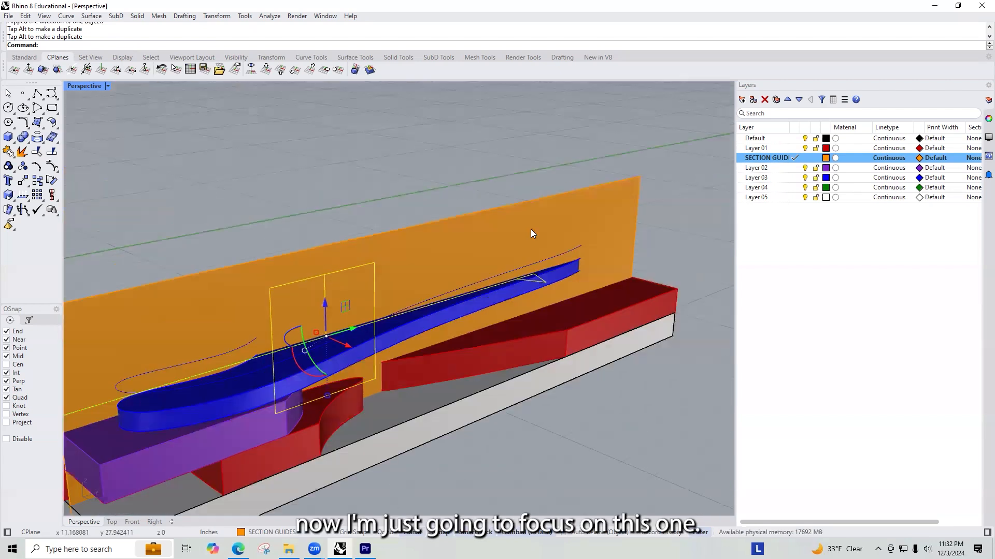
Step: Select the first lengthwise section guide plane and move it inward to the chosen cut position through the model
click(531, 230)
scroll(523, 232, down, 6)
scroll(508, 254, up, 5)
mouse_move(490, 293)
mouse_down()
mouse_move(475, 297)
mouse_move(483, 300)
mouse_up()
click(537, 393)
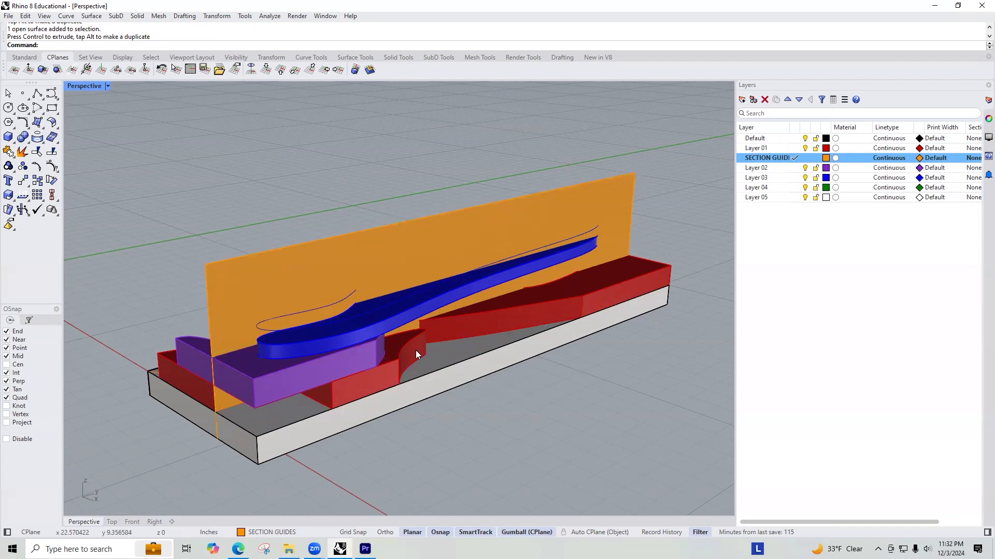
scroll(316, 358, up, 6)
click(132, 448)
right_drag(140, 425, 461, 331)
scroll(485, 348, up, 8)
scroll(482, 353, down, 5)
scroll(492, 358, down, 8)
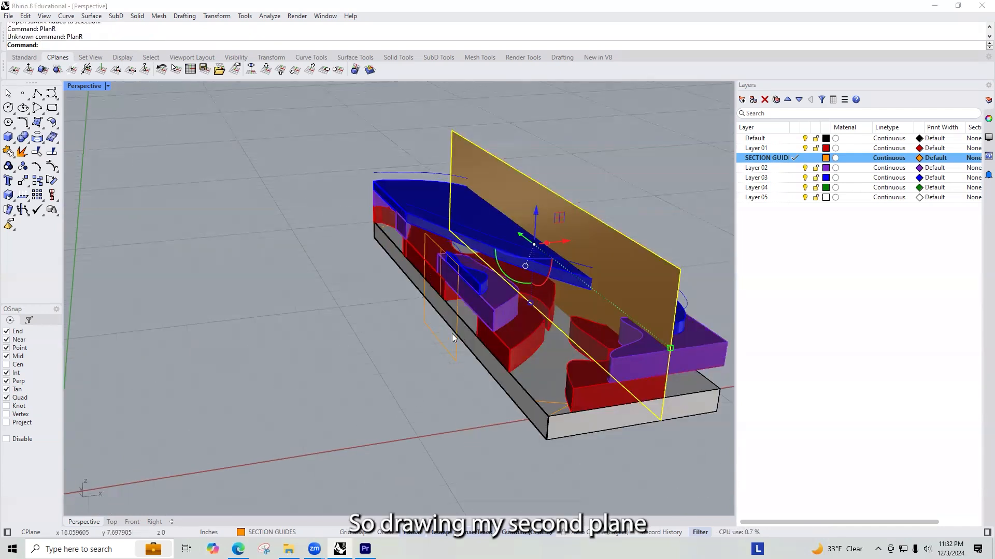
Step: Draw a second vertical plane along the base's long edge, corner to corner and as tall as the first guide
key(Return)
text(V)
key(Return)
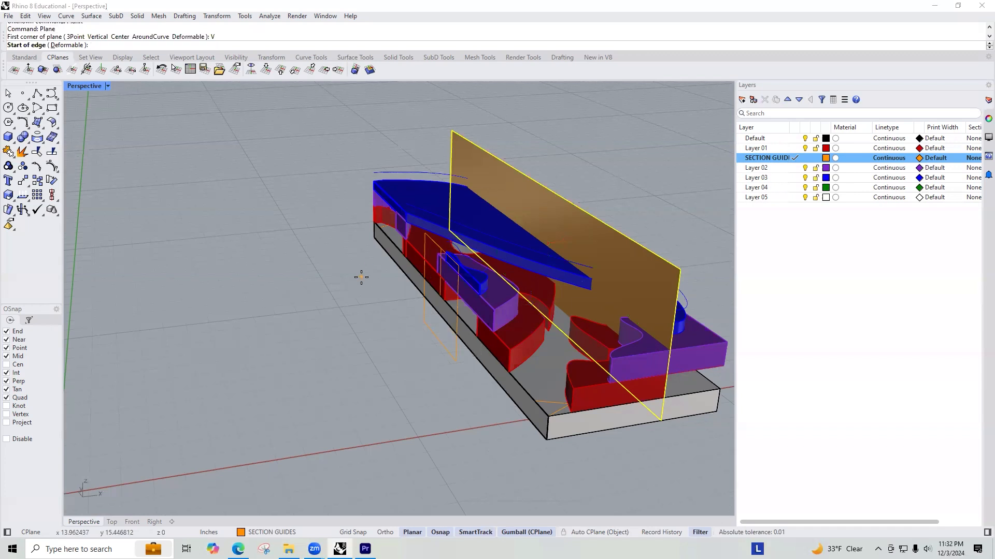
click(375, 240)
click(547, 441)
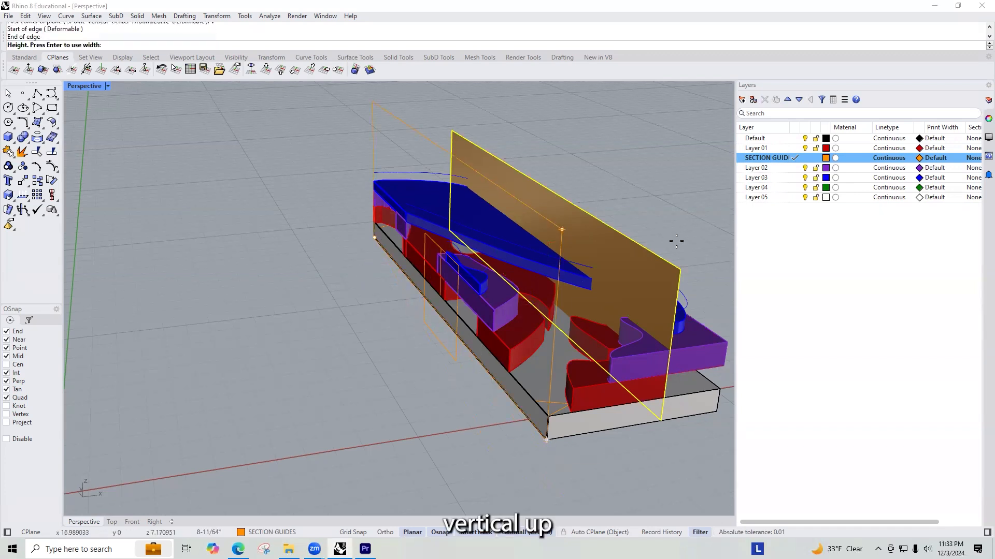
click(681, 272)
click(594, 111)
Step: Try to copy the model with both guides and the clipping plane along the row, and undo it
right_drag(598, 215, 553, 281)
scroll(552, 283, down, 15)
scroll(538, 286, up, 3)
scroll(414, 300, down, 6)
drag(365, 208, 364, 208)
right_drag(418, 293, 461, 286)
scroll(437, 274, down, 6)
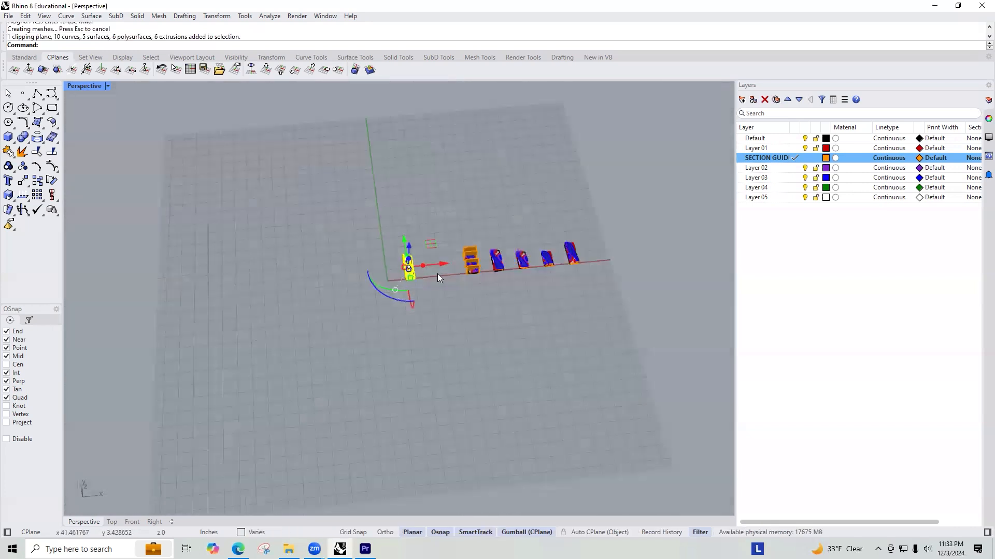
drag(444, 268, 651, 268)
key(ctrl+z)
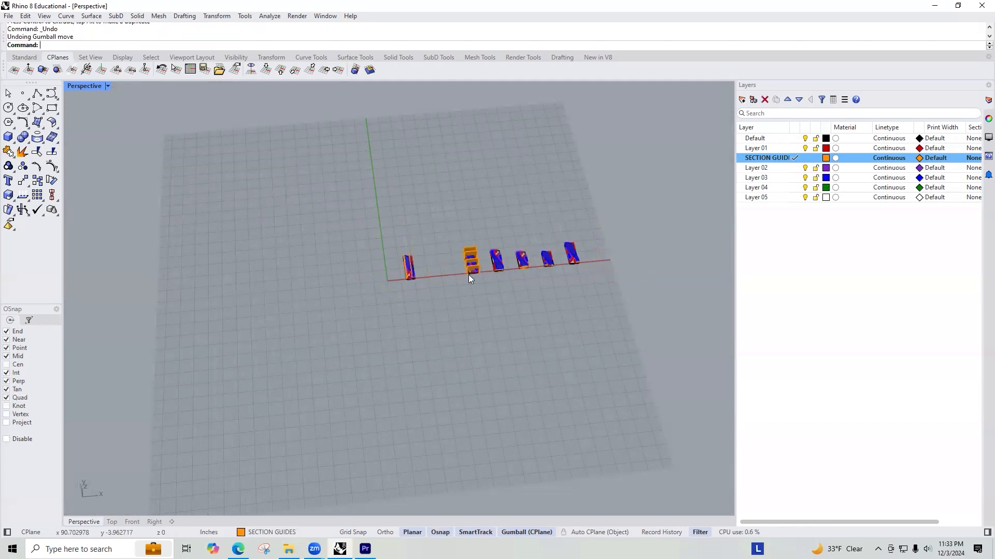
Step: Delete the clipping plane beside the original model
scroll(409, 270, up, 3)
scroll(408, 270, up, 6)
right_drag(193, 235, 268, 204)
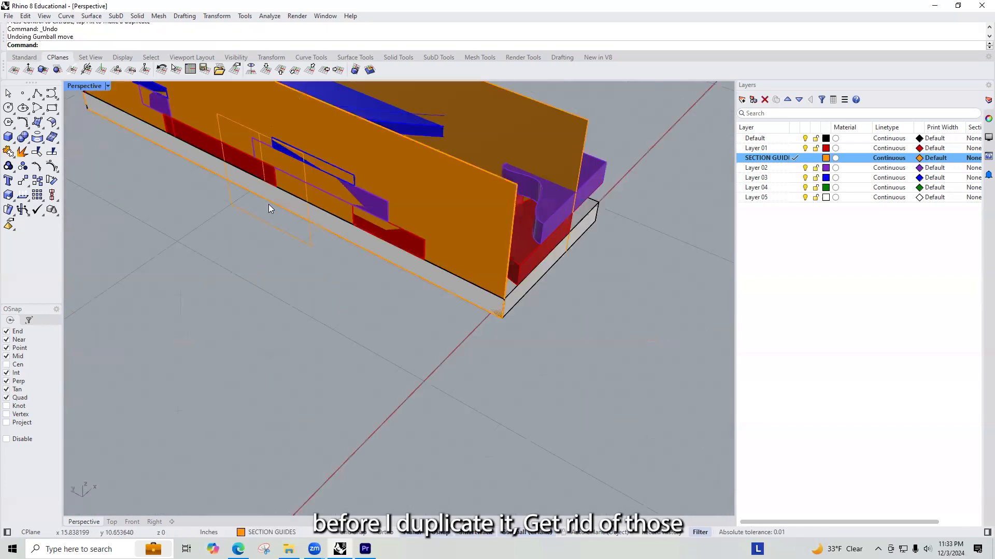
click(311, 249)
key(Delete)
Step: Select the original model with both guide planes and duplicate it well past the last section copy in the row
scroll(315, 248, down, 5)
right_drag(390, 235, 475, 304)
drag(475, 304, 358, 141)
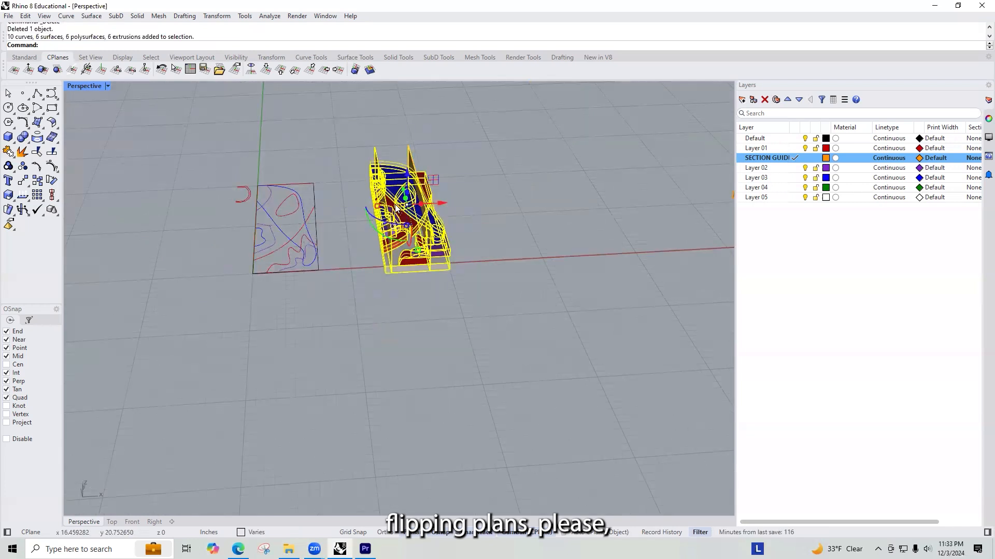
scroll(362, 209, down, 8)
scroll(350, 212, up, 3)
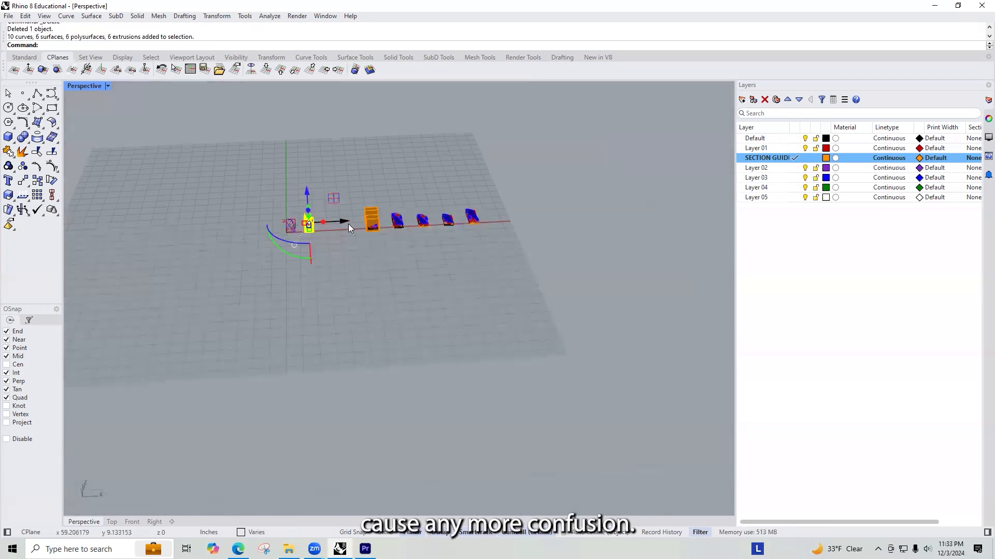
drag(340, 219, 555, 214)
scroll(295, 228, up, 3)
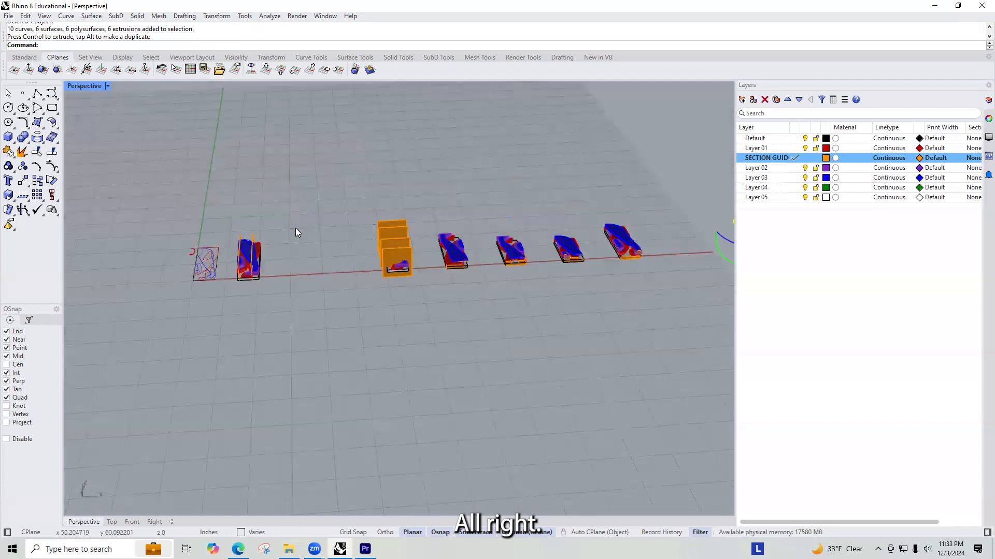
Step: Delete the lengthwise section guide planes from the original model
scroll(295, 228, up, 3)
click(213, 239)
key(Delete)
click(235, 238)
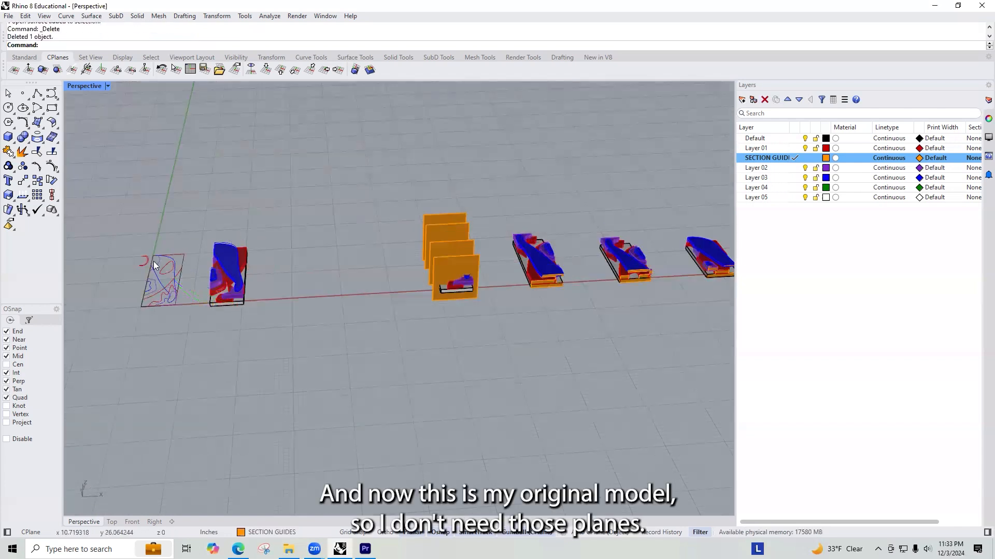
Step: Rotate the new copy with its guide planes 90 degrees horizontally
scroll(154, 265, down, 7)
shift+right_drag(553, 262, 378, 265)
scroll(358, 262, up, 6)
scroll(135, 271, up, 5)
drag(381, 375, 192, 166)
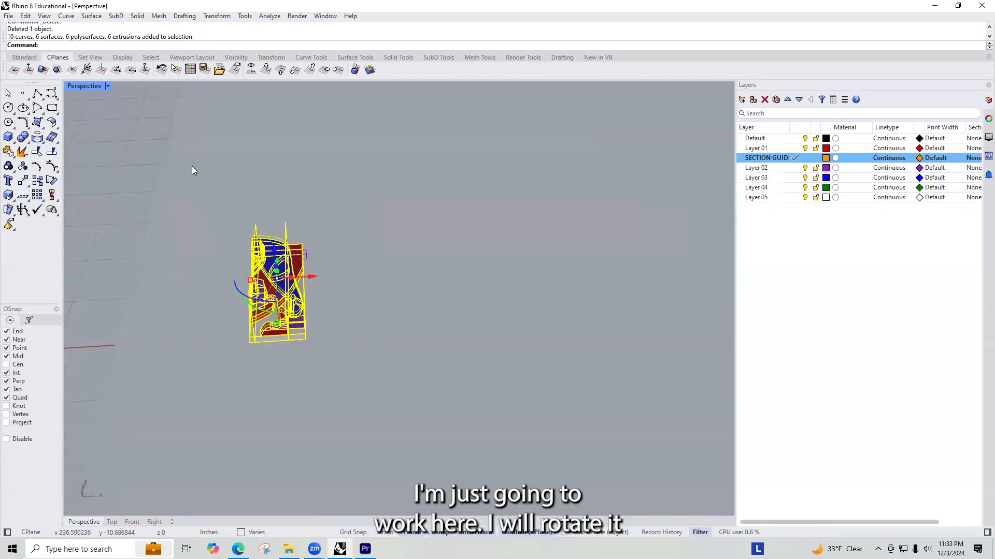
click(244, 293)
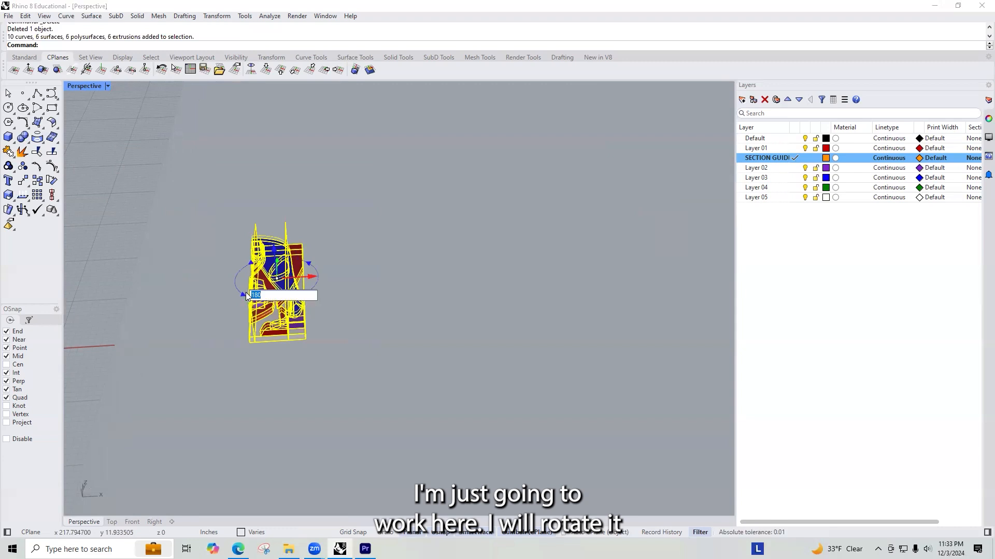
text(90)
key(Return)
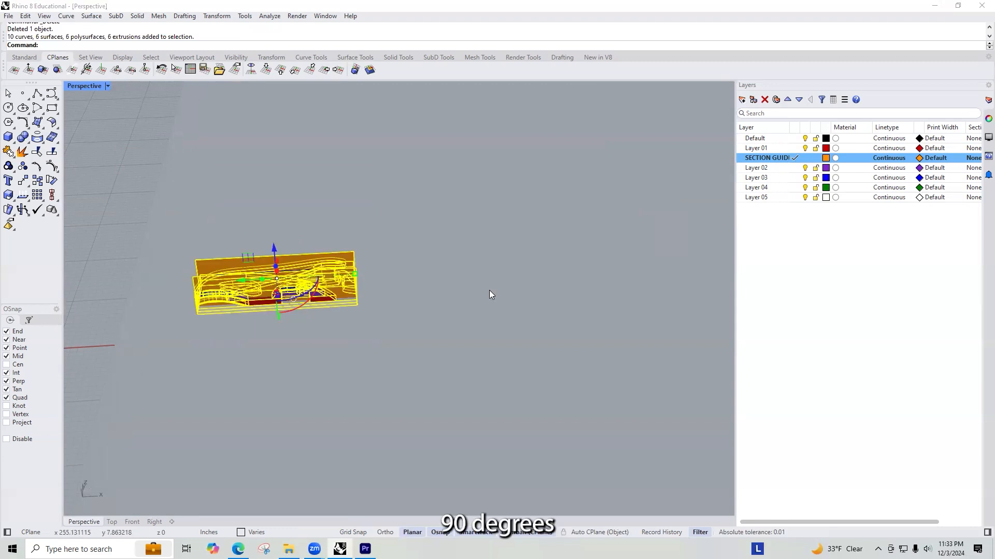
scroll(455, 290, down, 3)
click(276, 306)
right_drag(277, 310, 309, 337)
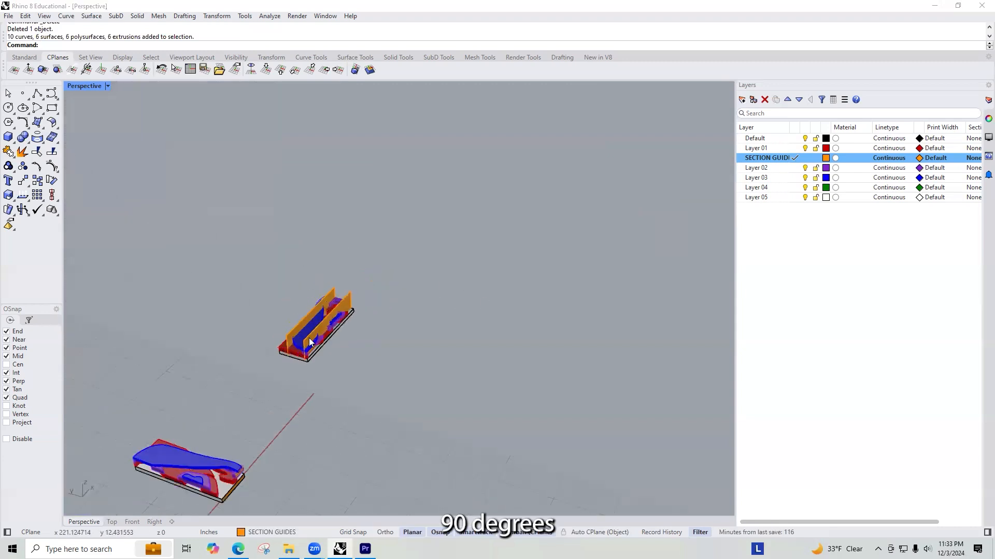
Step: Copy the rotated model and its guides once in line with its long side, with Ortho on
scroll(314, 316, up, 6)
click(370, 268)
scroll(405, 260, down, 8)
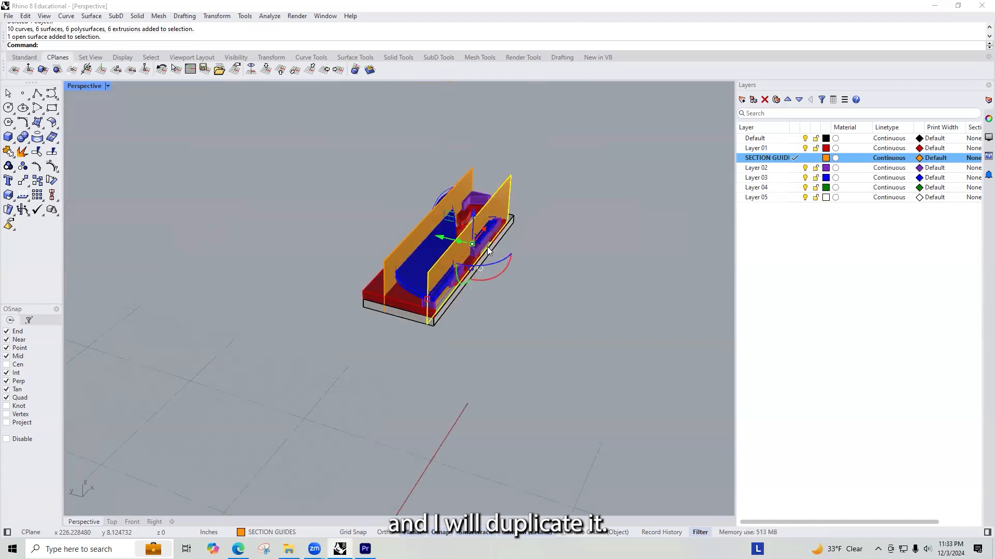
drag(569, 347, 390, 240)
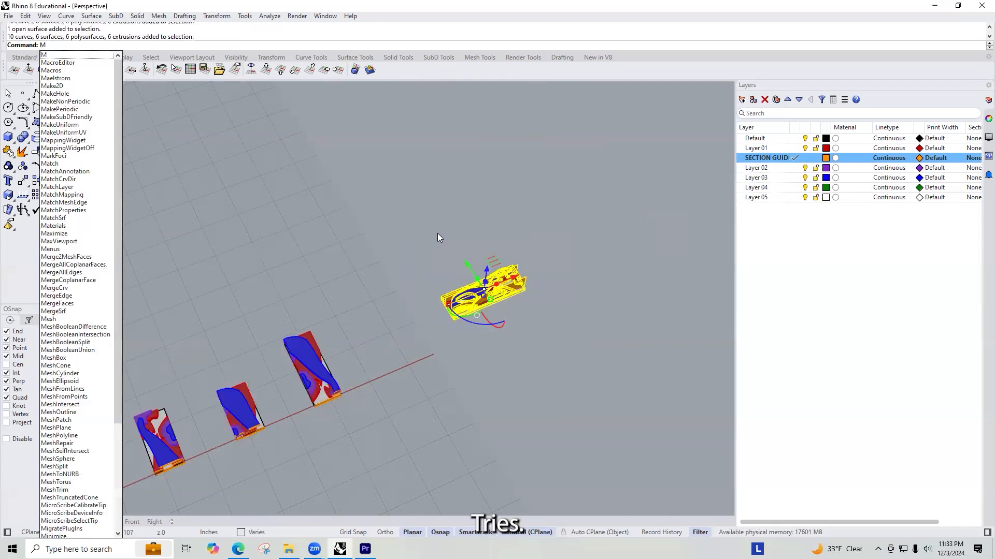
key(BackSpace)
text(c)
key(Return)
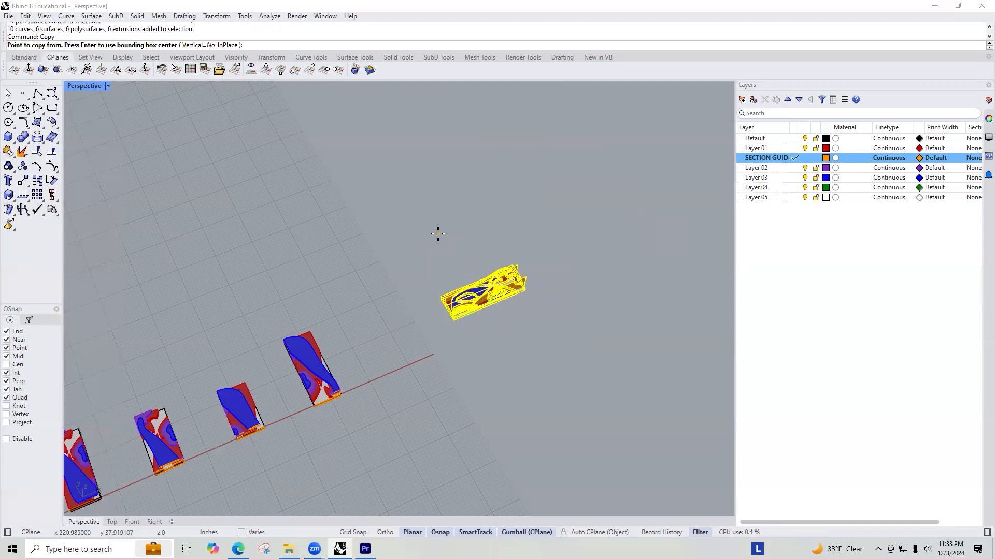
click(463, 326)
key(F8)
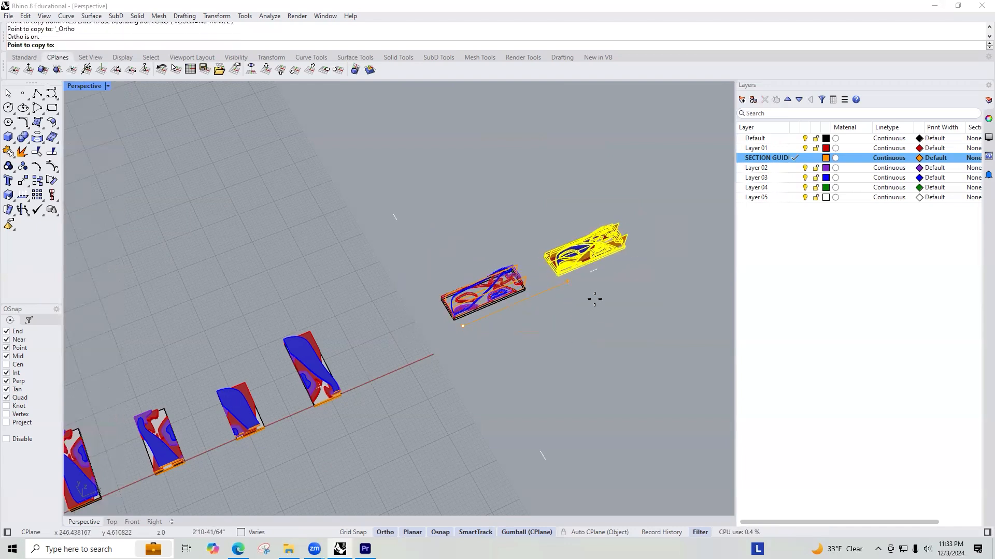
click(617, 293)
key(Return)
scroll(503, 260, up, 6)
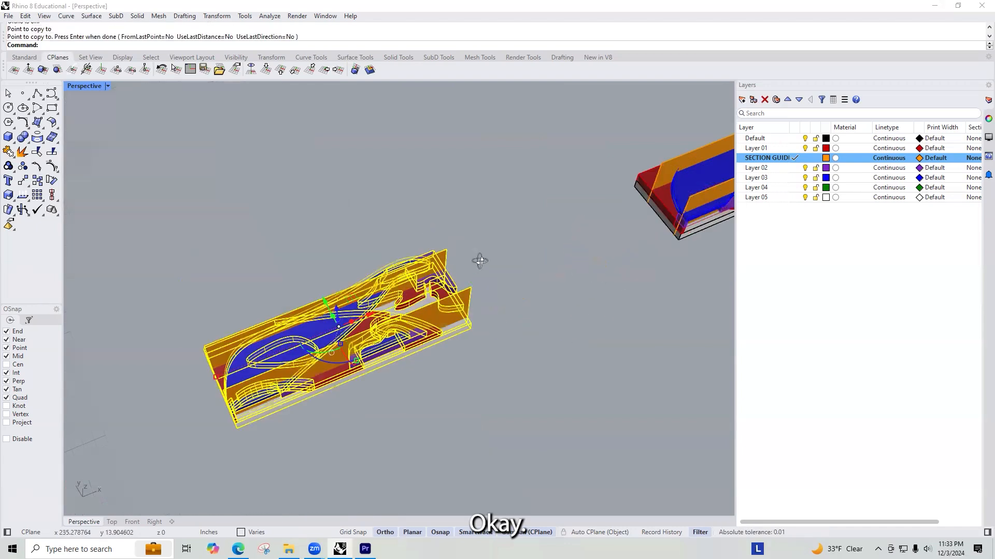
key(Escape)
right_drag(452, 262, 537, 246)
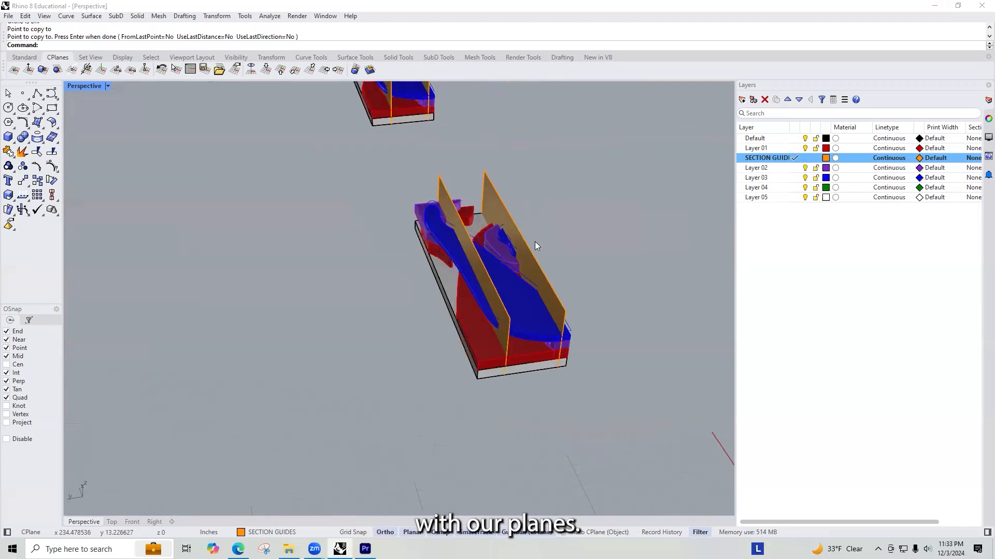
click(456, 227)
right_drag(582, 271, 526, 215)
scroll(479, 210, up, 3)
click(485, 232)
text(Trim)
key(Return)
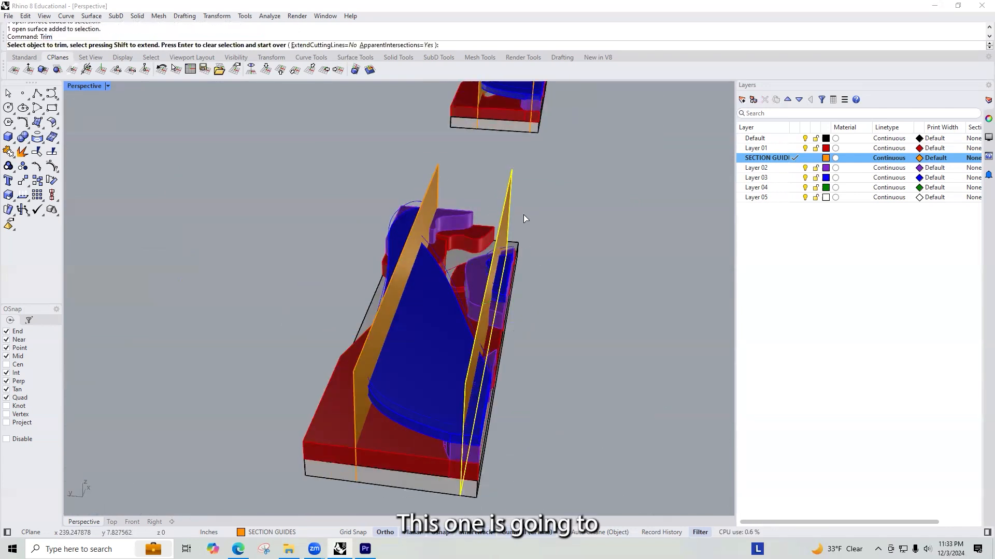
key(Escape)
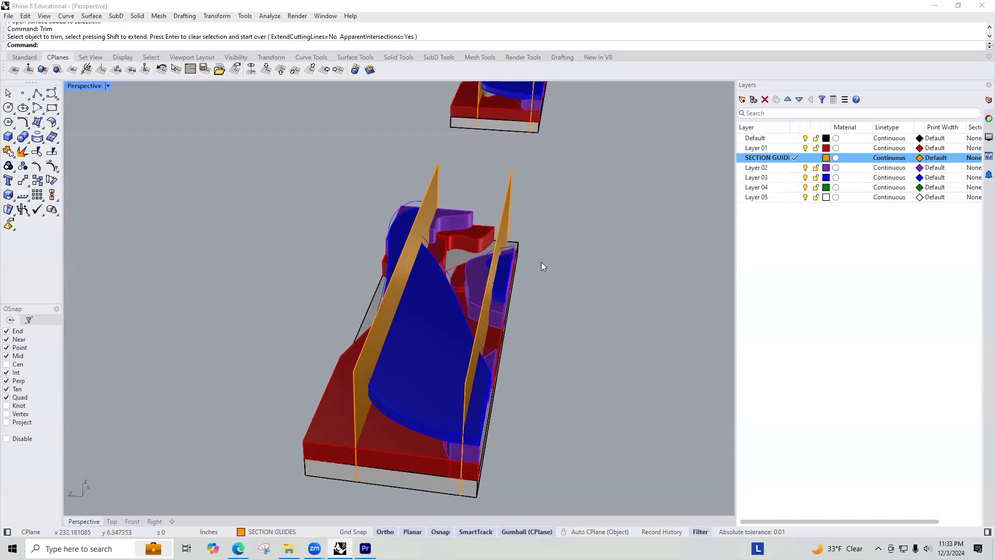
Step: Select all curves, exclude those at the flat plan and original model, and delete the extra curves in the two rotated copies
text(SelC)
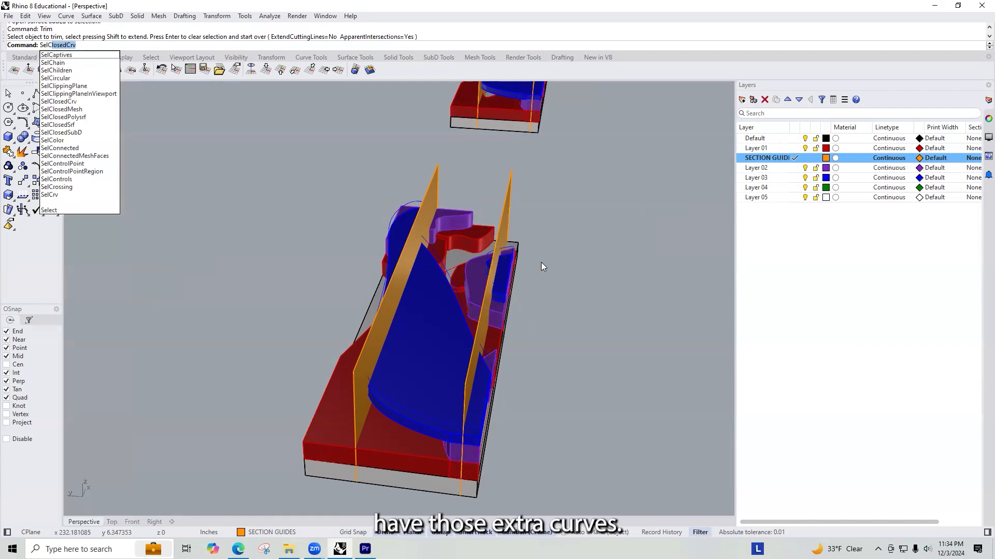
text(rv)
key(Return)
scroll(541, 262, down, 10)
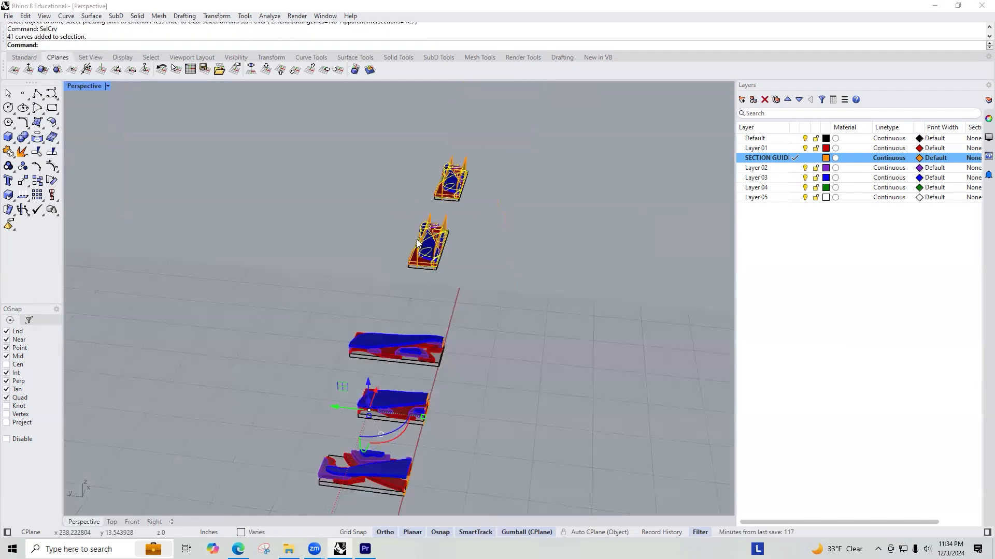
right_drag(354, 274, 304, 274)
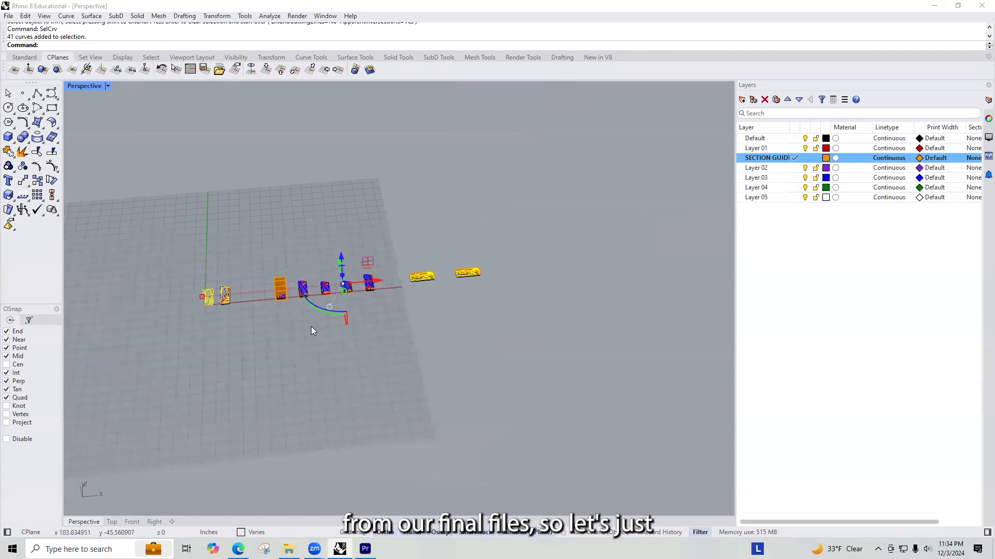
ctrl+drag(172, 253, 173, 254)
mouse_move(369, 252)
mouse_down()
mouse_move(333, 293)
mouse_move(365, 235)
mouse_up()
scroll(339, 297, up, 12)
scroll(274, 315, down, 10)
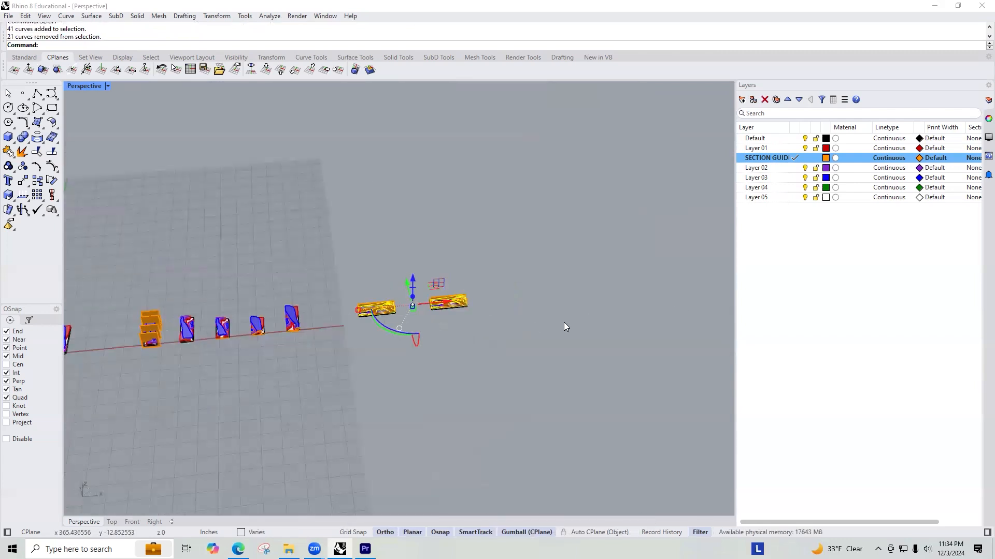
scroll(564, 322, up, 7)
key(Delete)
scroll(566, 270, down, 5)
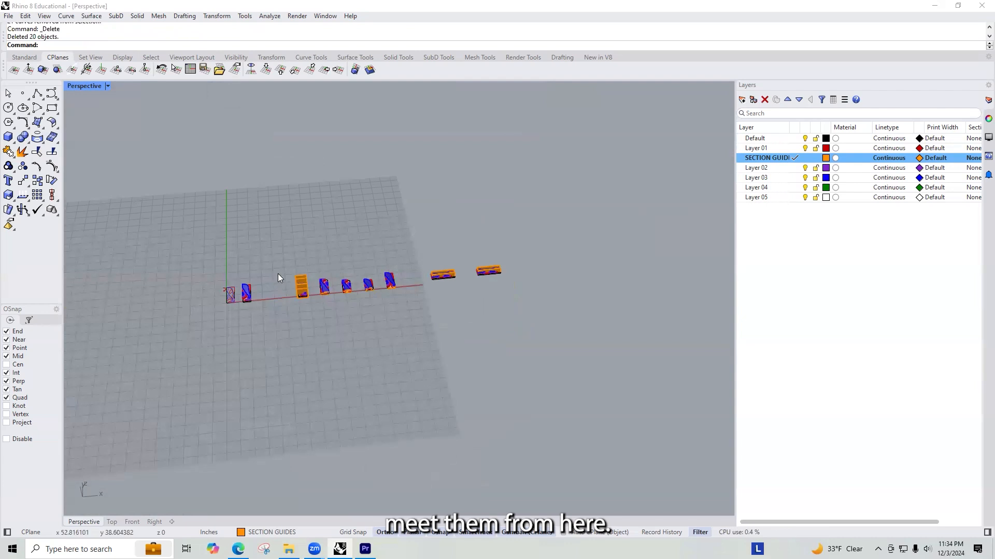
Step: Trim the first rotated copy with its front guide plane, removing the base, bridge and lower layer parts outside it
scroll(403, 268, up, 2)
scroll(478, 290, up, 8)
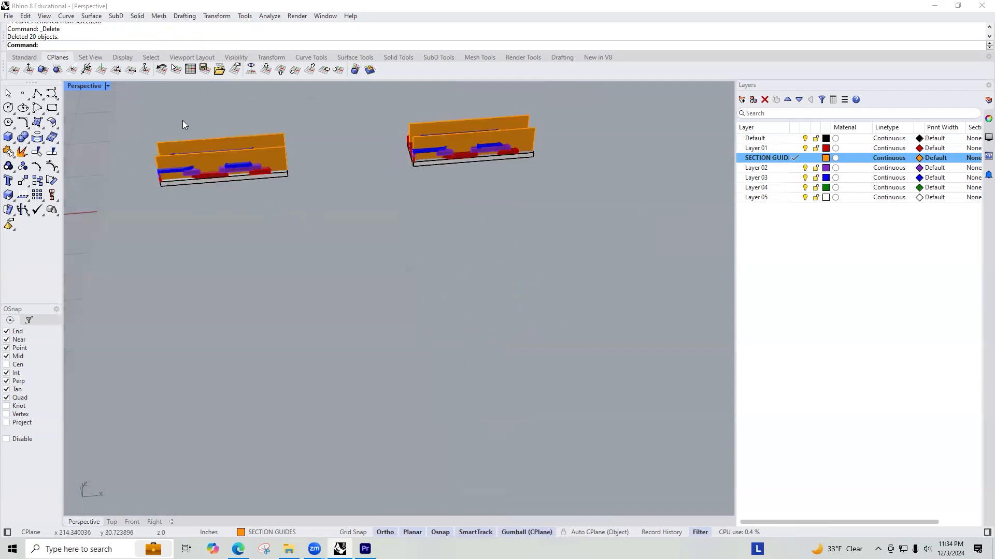
scroll(162, 159, up, 8)
scroll(171, 173, down, 4)
click(245, 253)
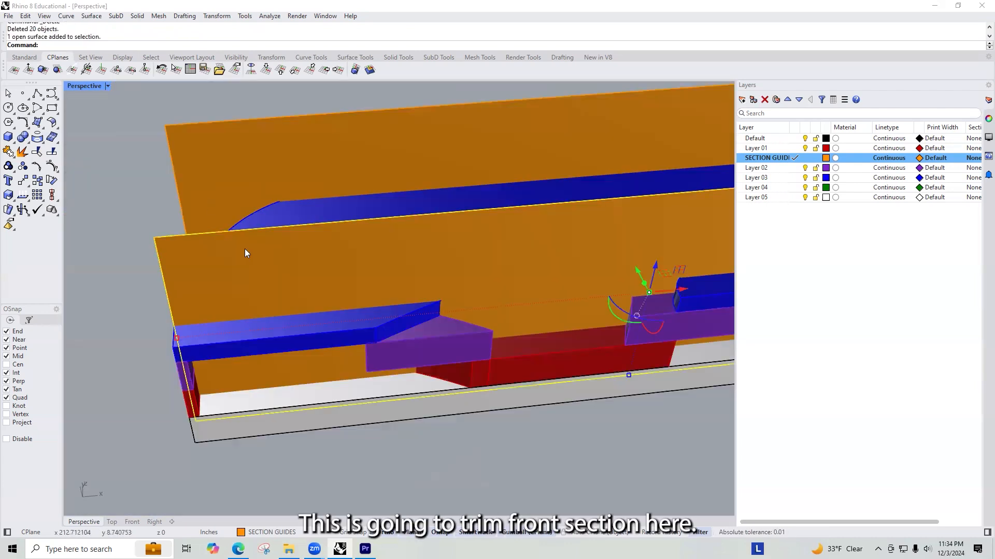
text(Trim)
key(Return)
right_drag(270, 308, 566, 249)
scroll(567, 250, up, 7)
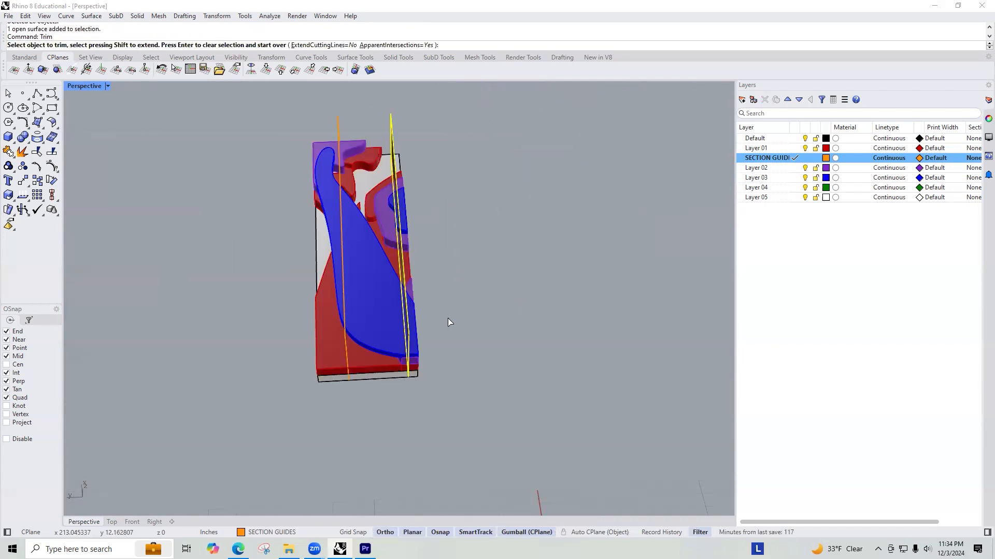
scroll(447, 318, up, 10)
scroll(395, 220, down, 6)
scroll(396, 222, down, 3)
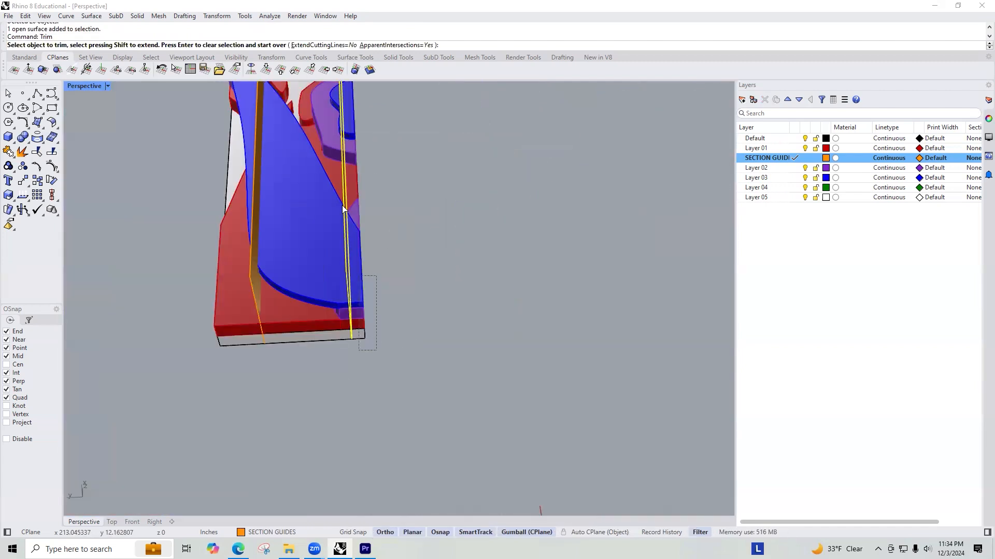
drag(355, 175, 356, 175)
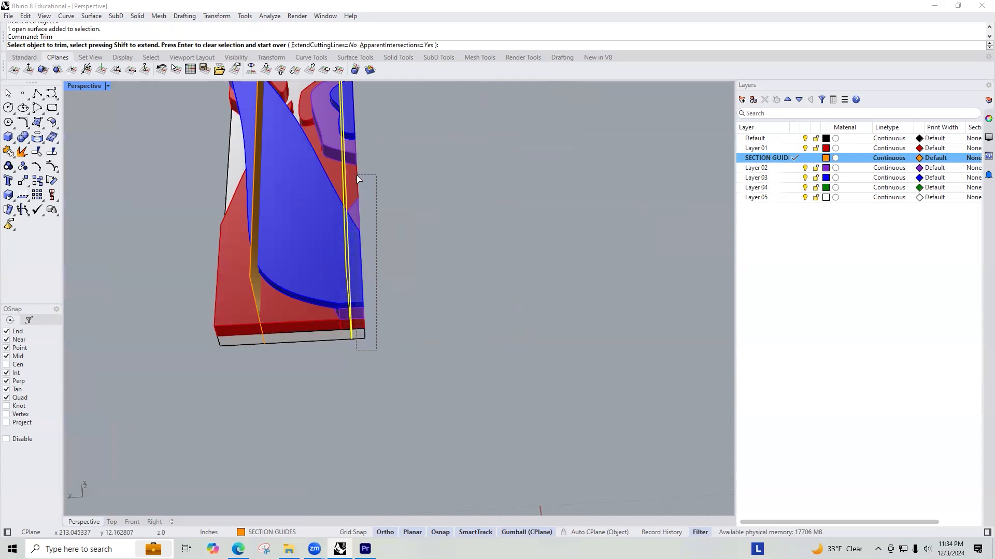
Step: Trim the remaining upper layer parts of the first rotated copy that lie outside its front guide plane
scroll(363, 150, down, 4)
scroll(363, 149, up, 5)
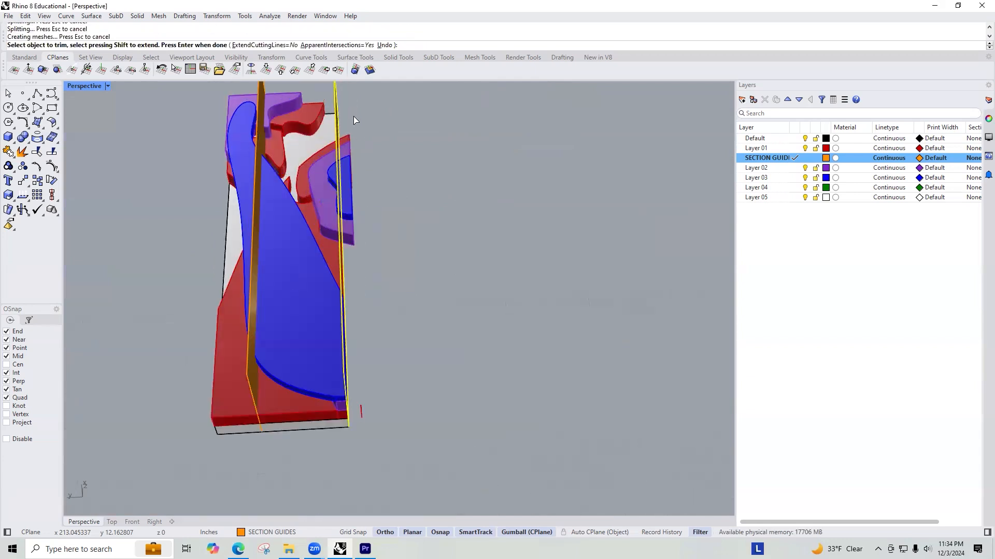
drag(347, 221, 345, 220)
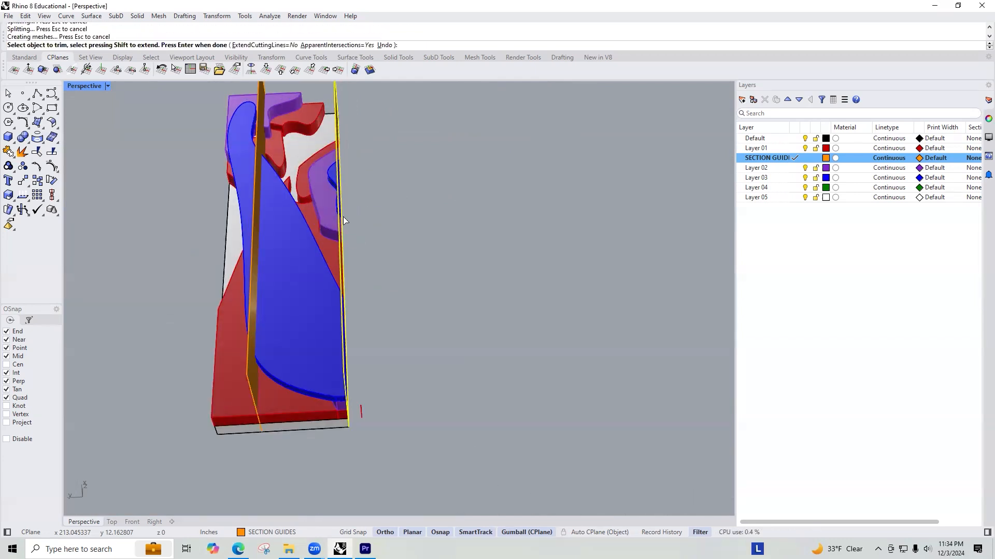
scroll(369, 352, down, 5)
right_drag(382, 267, 361, 210)
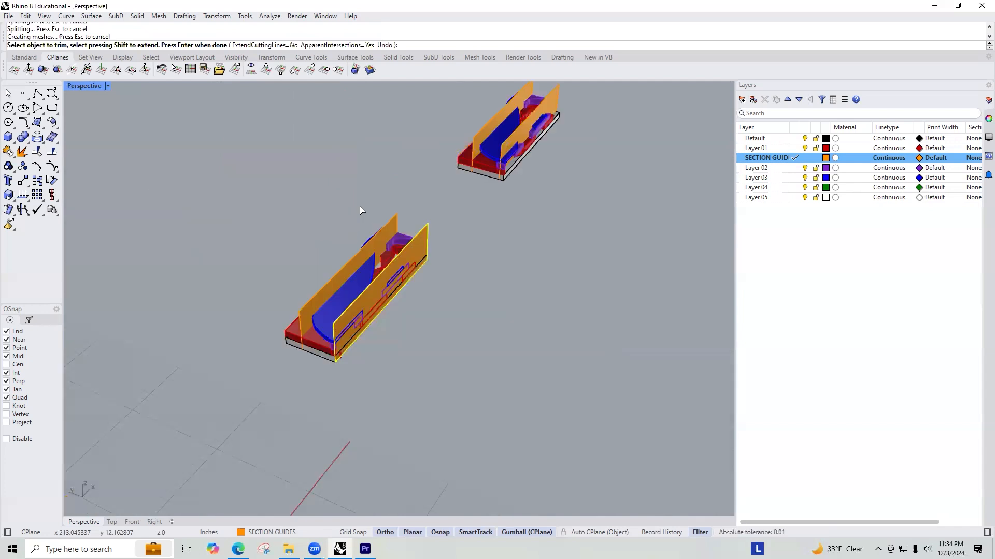
key(Return)
Step: Delete the first rotated copy's rear guide plane and the second rotated copy's front guide plane
click(390, 222)
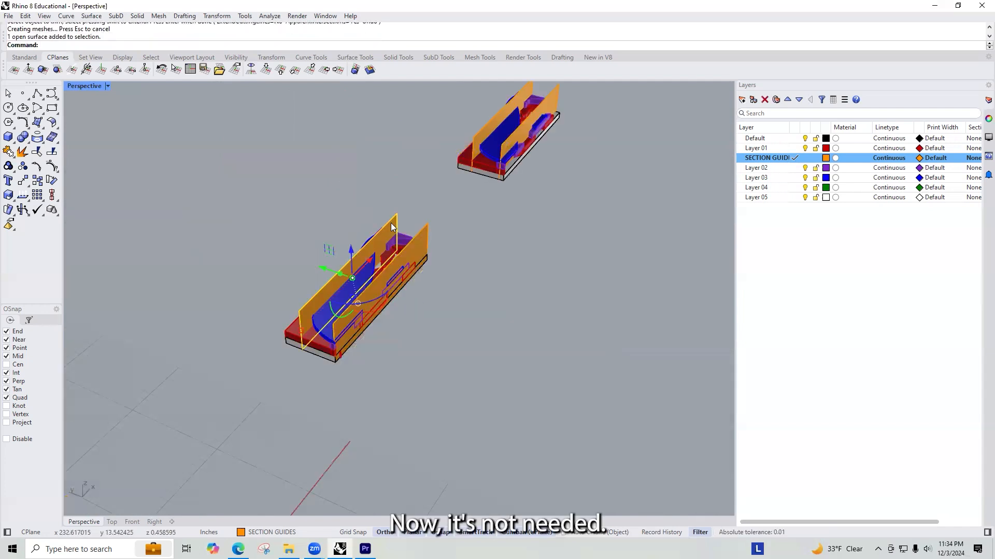
key(Delete)
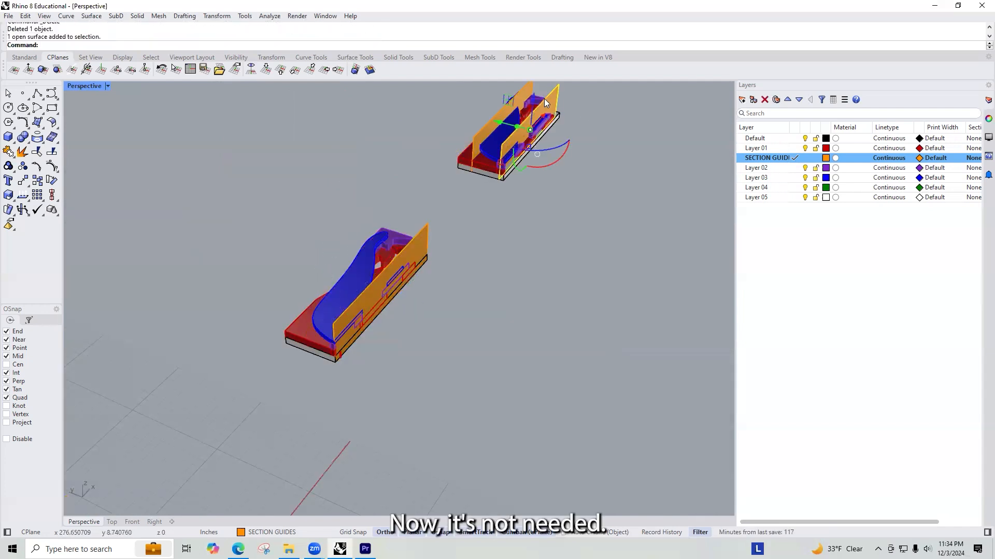
Step: Trim the second rotated copy with its remaining guide plane, removing the base and all layer parts on the narrower outer side
click(512, 98)
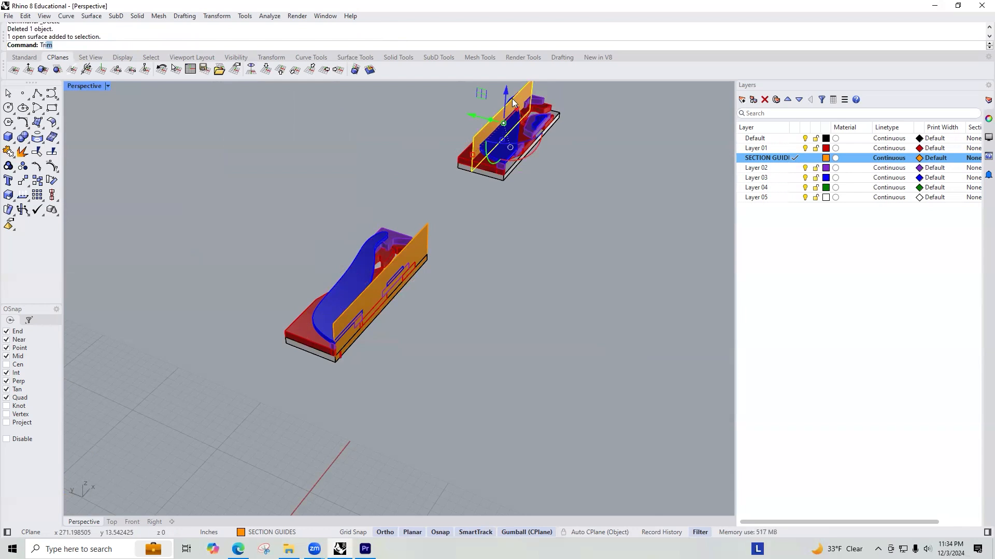
key(Return)
mouse_move(432, 155)
right_down()
mouse_move(406, 70)
mouse_move(457, 138)
mouse_move(416, 165)
right_up()
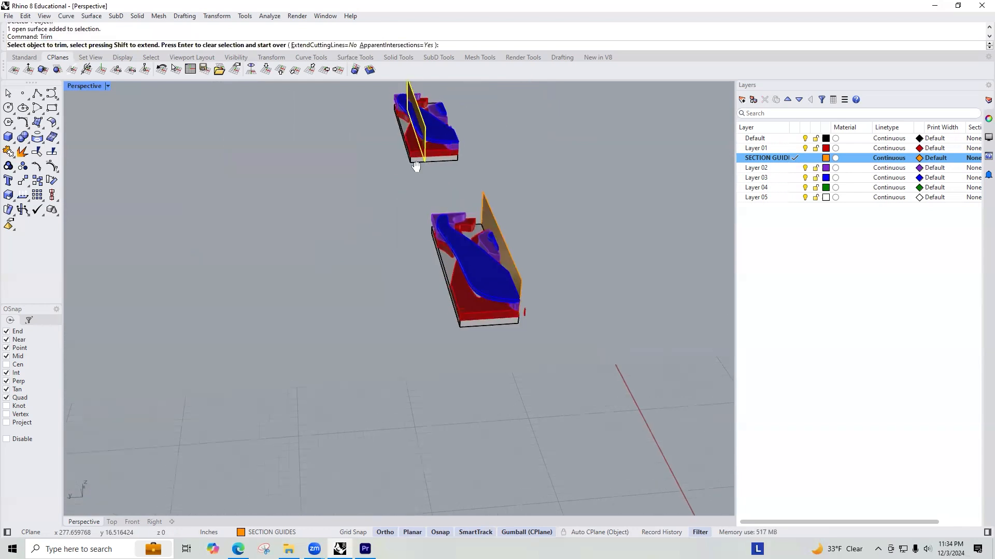
scroll(416, 166, up, 5)
drag(389, 181, 390, 180)
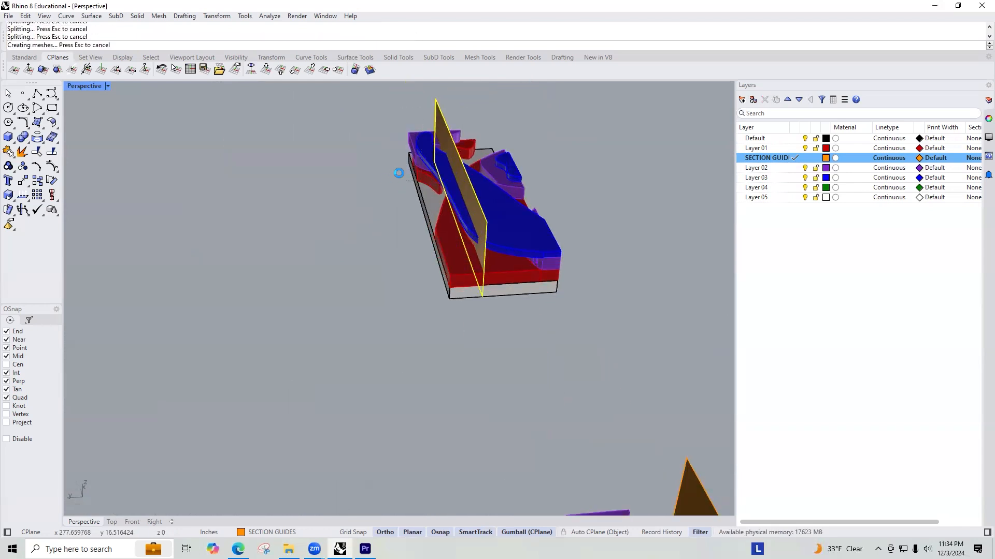
click(449, 279)
right_drag(496, 273, 506, 246)
key(Return)
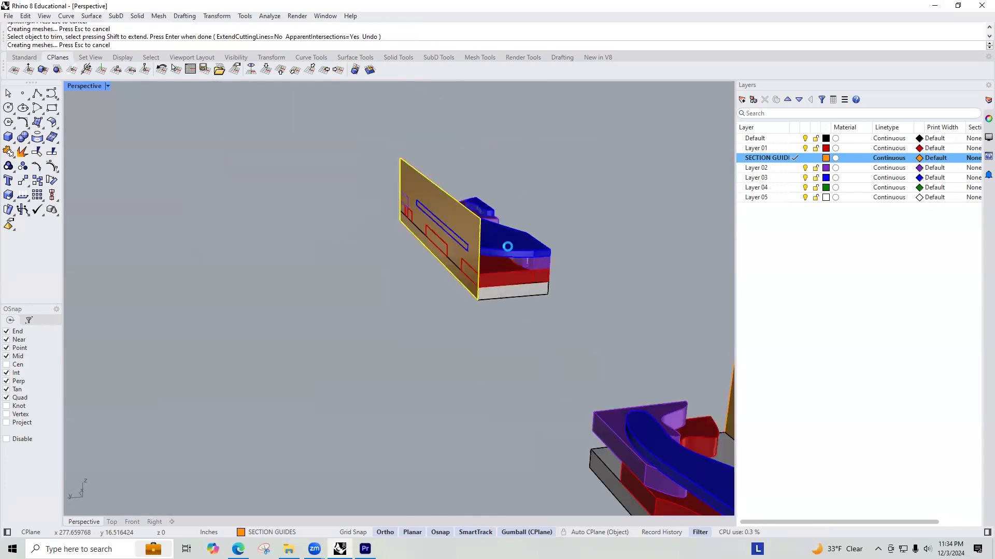
Step: Select the trimmed base and layer parts of the second rotated copy, leaving out its guide plane
scroll(588, 244, down, 4)
right_drag(589, 243, 623, 329)
key(Escape)
drag(667, 329, 510, 198)
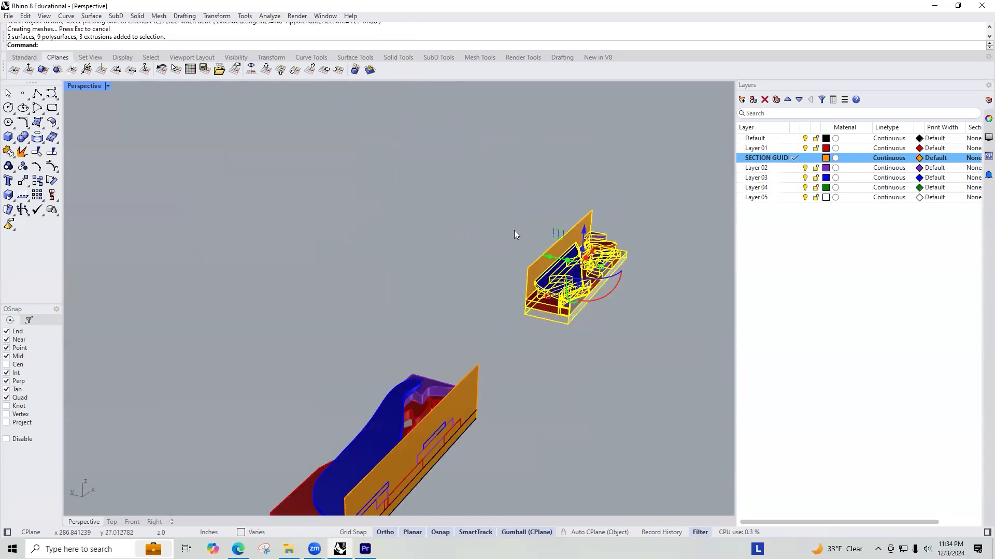
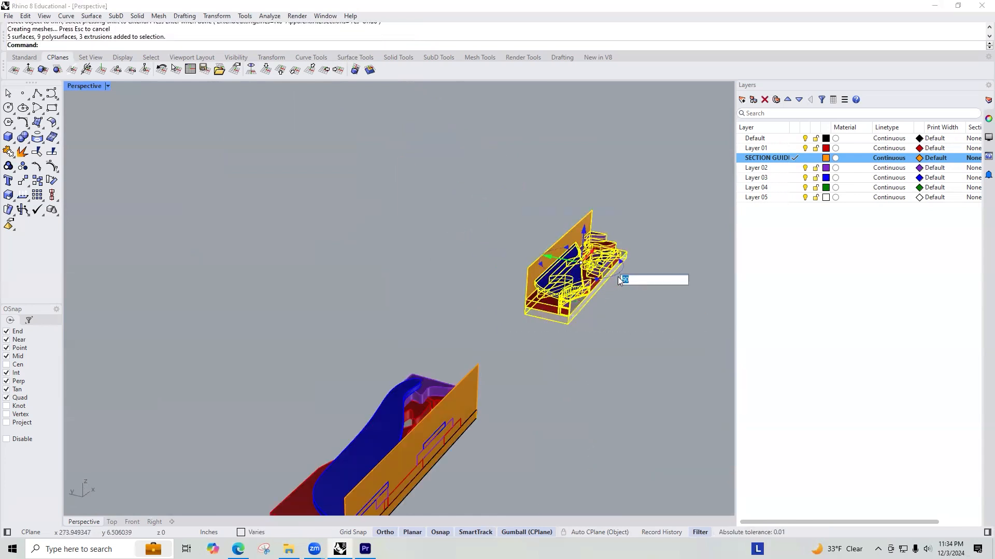
Step: Rotate the selected second rotated copy half a turn in plan, then clear the selection
text(0)
key(Return)
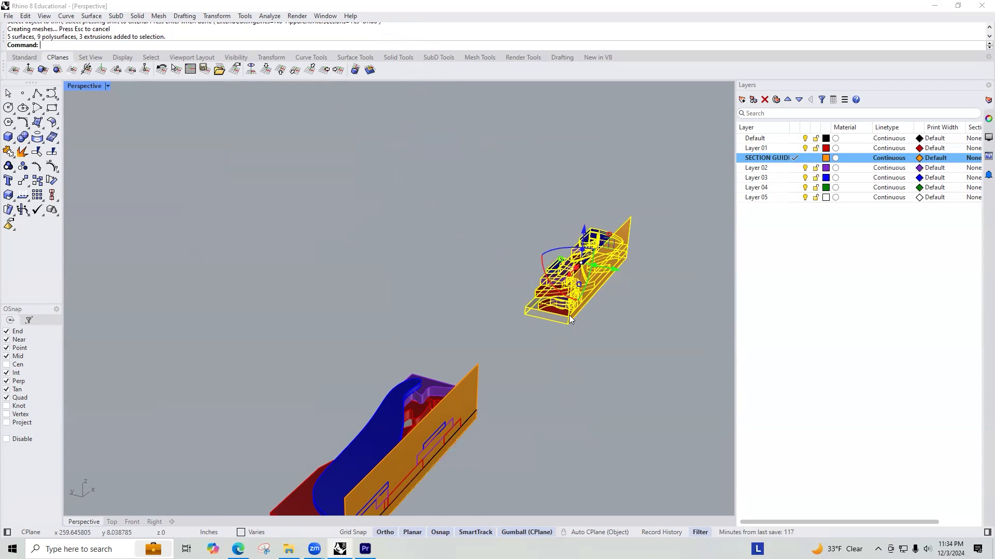
key(Escape)
key(Escape)
Step: Draw a straight reference line from the lower base corner of the copy with four guide planes, along the row past both rotated copies
scroll(478, 204, down, 10)
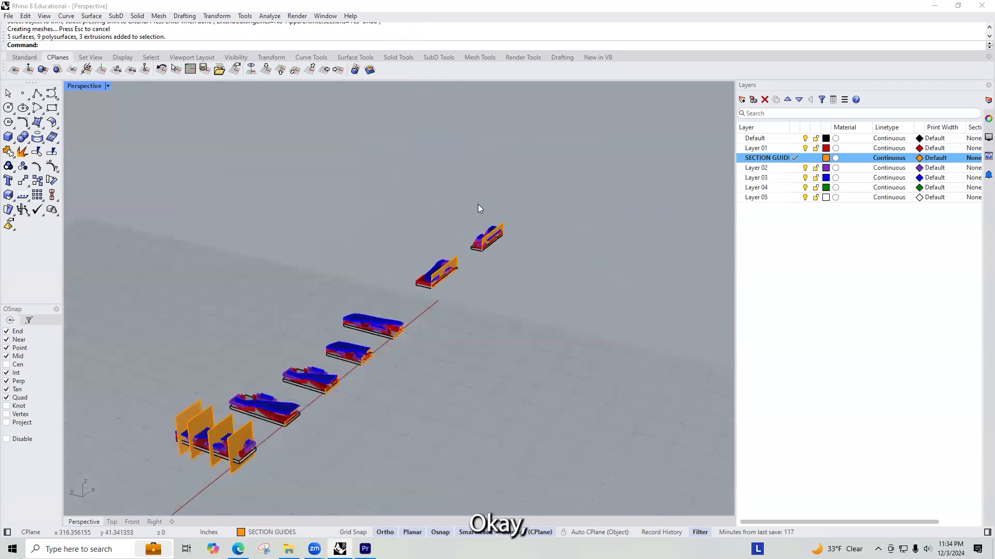
scroll(506, 242, up, 9)
right_drag(547, 140, 290, 372)
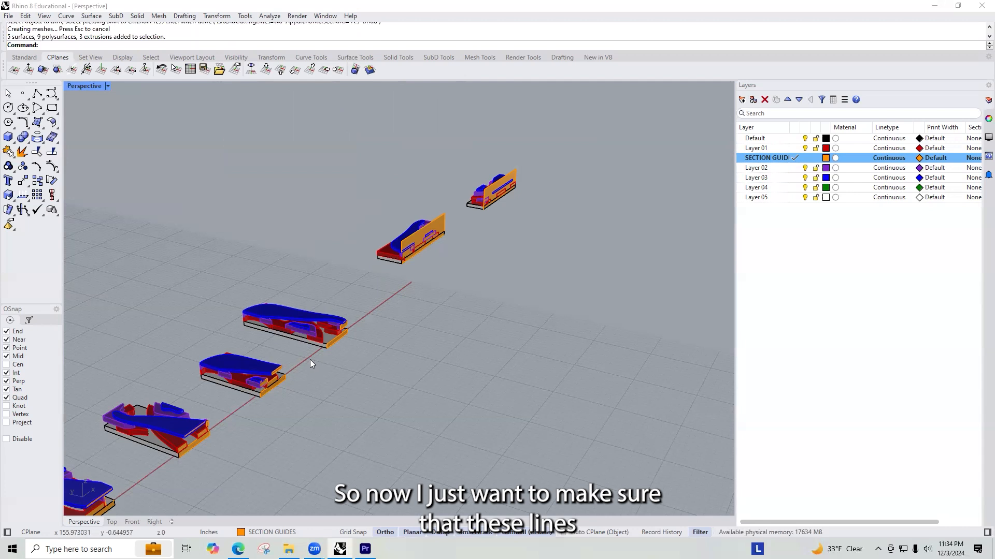
scroll(292, 360, down, 6)
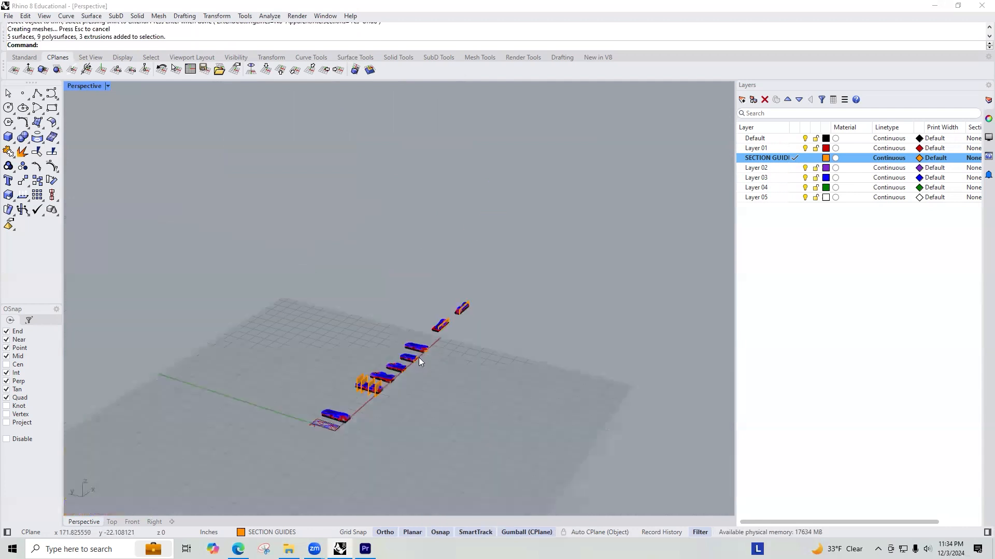
scroll(419, 358, up, 6)
scroll(442, 350, down, 5)
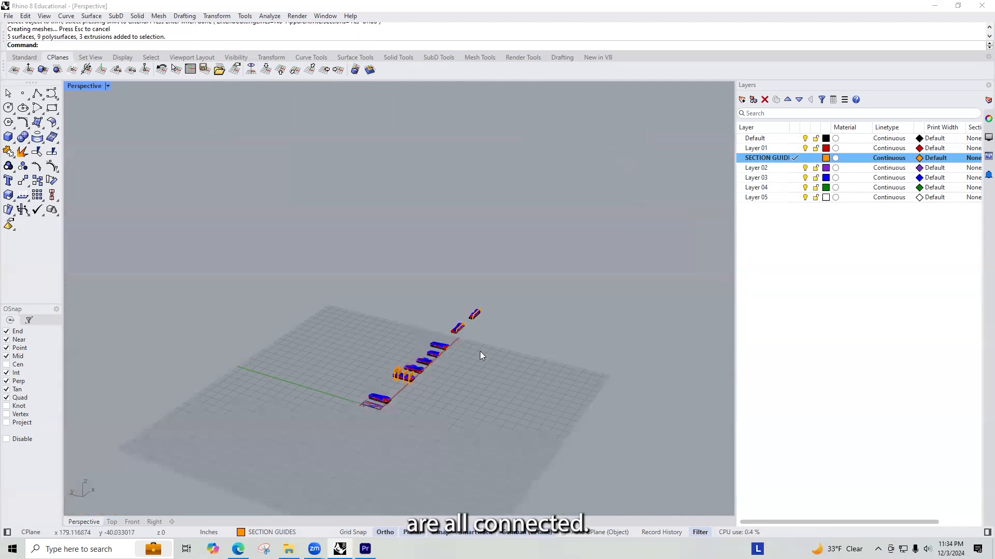
text(Line)
key(Return)
scroll(446, 355, up, 5)
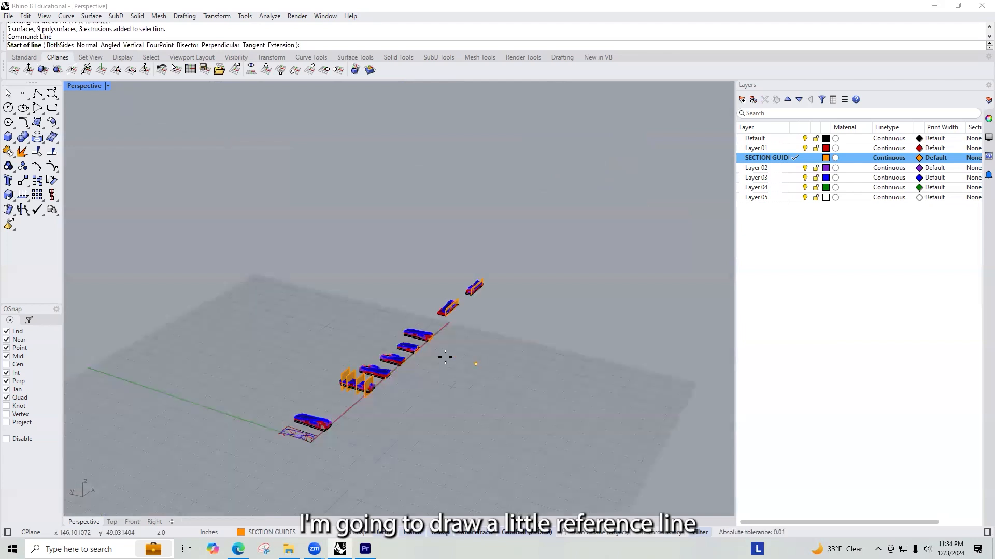
click(296, 499)
scroll(419, 409, down, 5)
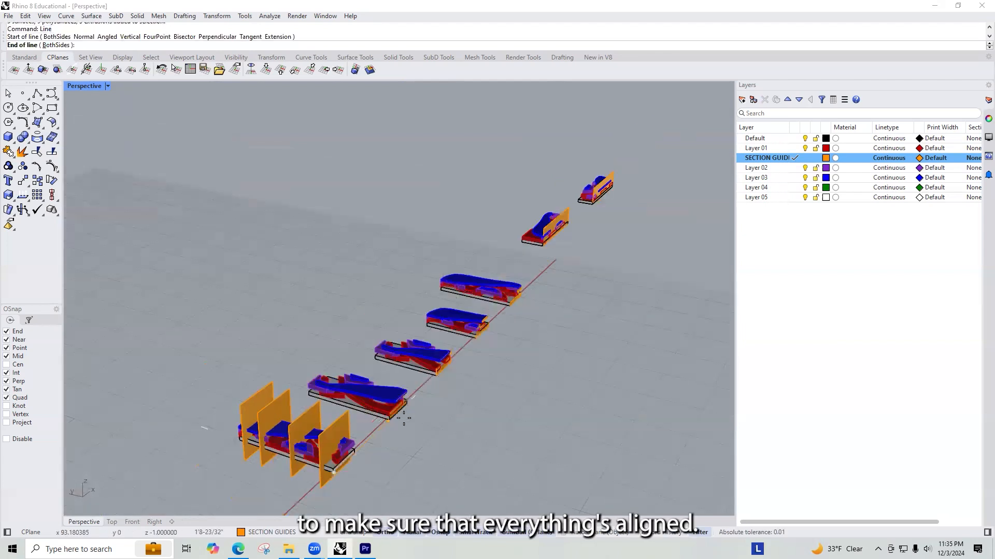
click(525, 276)
scroll(527, 334, up, 5)
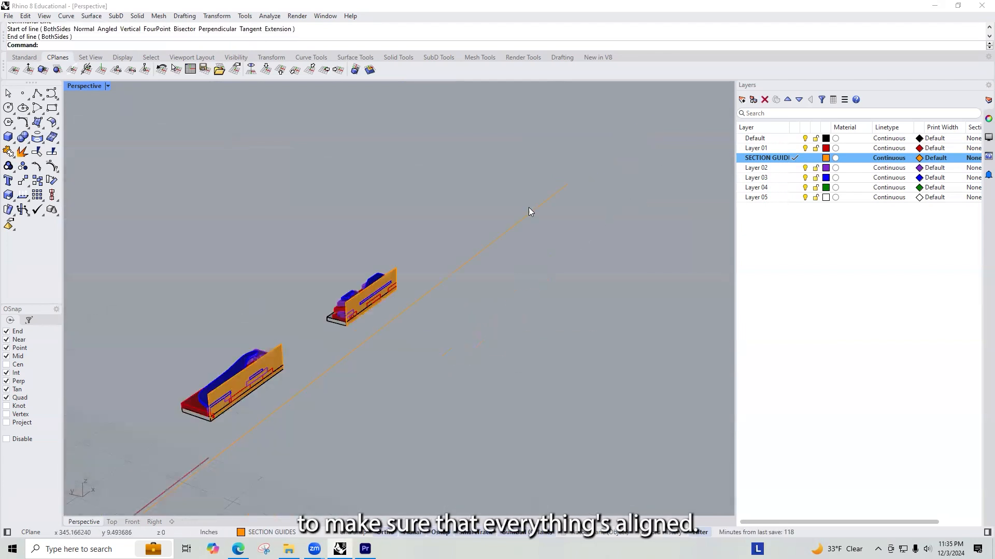
Step: Move both rotated copies together so the first one's lower front base corner lies on the reference line
scroll(530, 212, down, 2)
drag(165, 233, 495, 412)
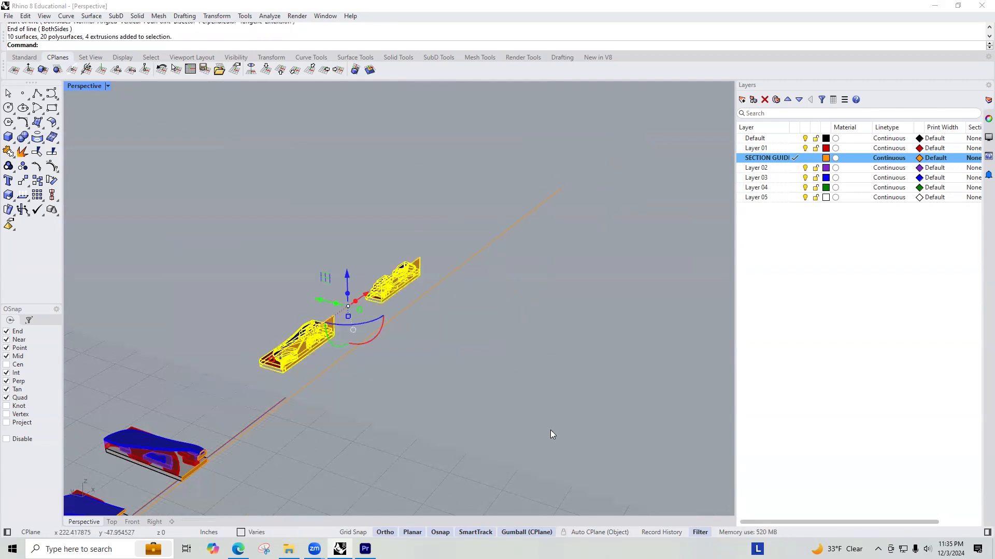
key(Return)
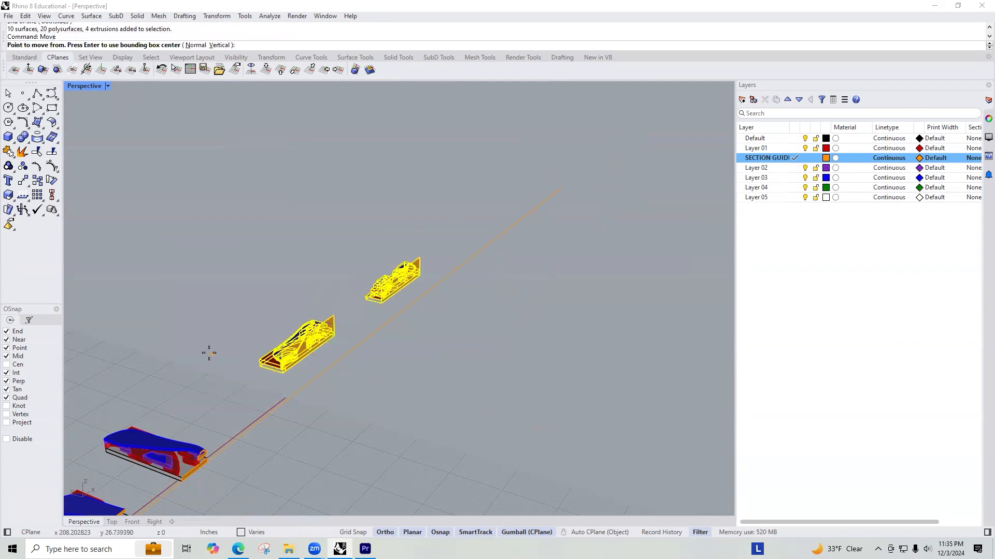
scroll(289, 395, up, 5)
click(273, 329)
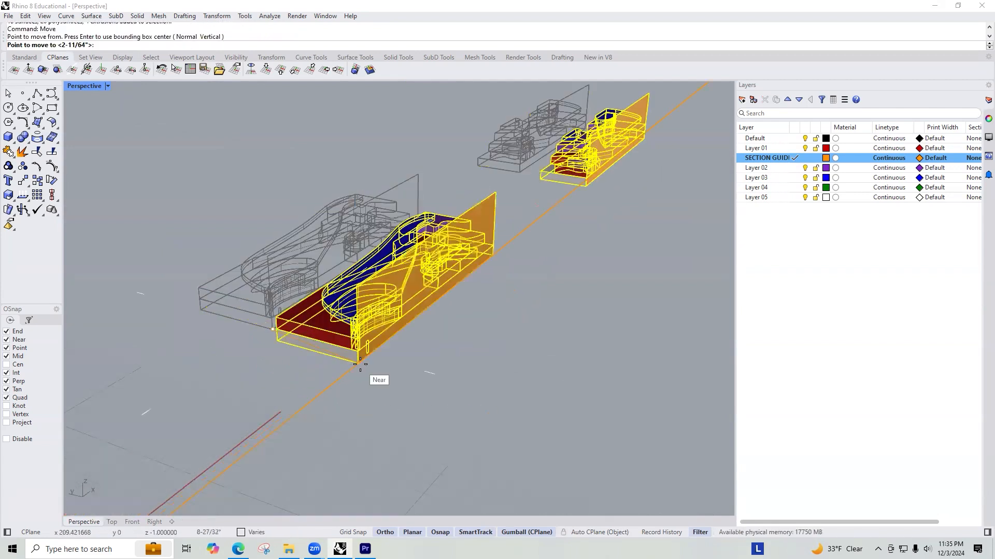
click(373, 359)
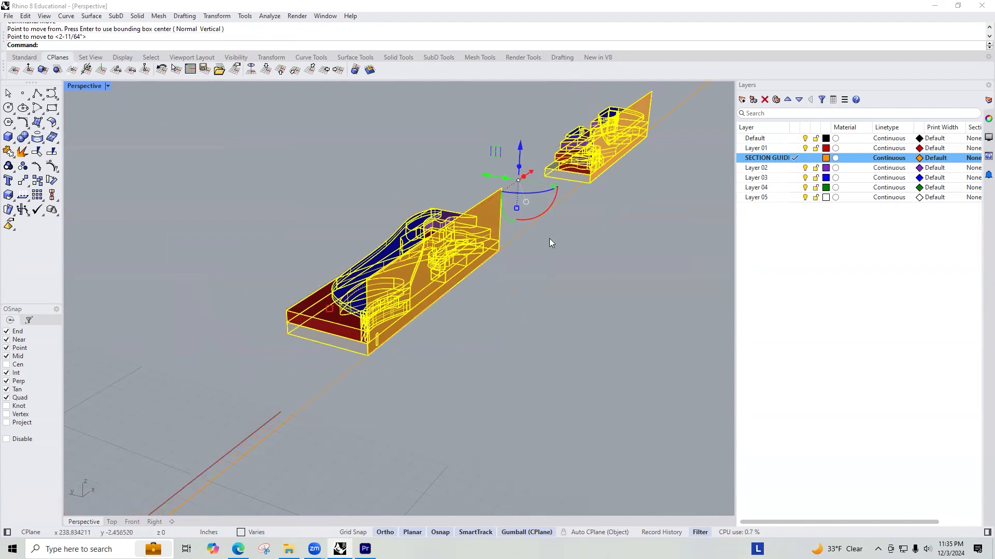
Step: Move the second rotated copy alone so its lower front base corner lies on the reference line
click(622, 211)
scroll(610, 145, down, 6)
right_drag(609, 145, 551, 148)
drag(551, 145, 701, 243)
scroll(667, 213, up, 5)
scroll(604, 222, up, 5)
scroll(488, 247, up, 4)
right_click(433, 277)
click(433, 275)
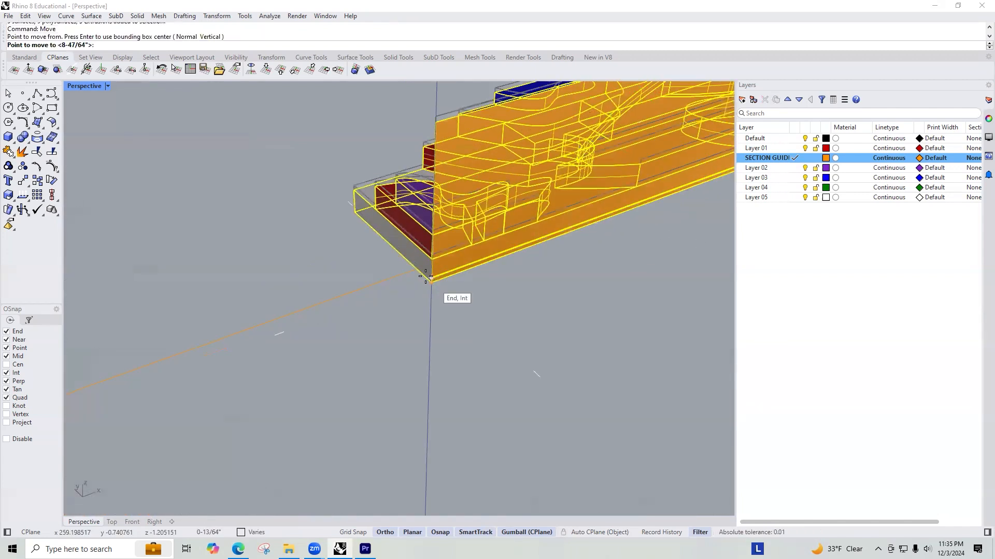
click(421, 268)
Step: Delete the reference line used for aligning the rotated copies
click(486, 303)
scroll(486, 236, down, 12)
right_drag(481, 242, 372, 246)
drag(380, 317, 380, 317)
key(Delete)
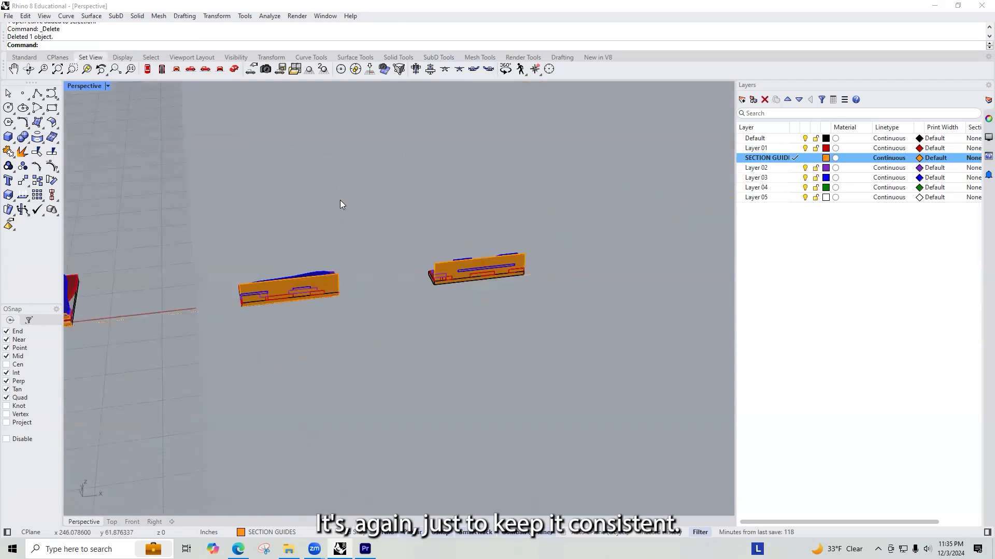
Step: Trim the first rotated copy's guide plane with its landscape parts, removing the plane area above the section profile
right_drag(334, 252, 355, 255)
drag(233, 278, 411, 383)
scroll(353, 314, up, 3)
ctrl+click(390, 290)
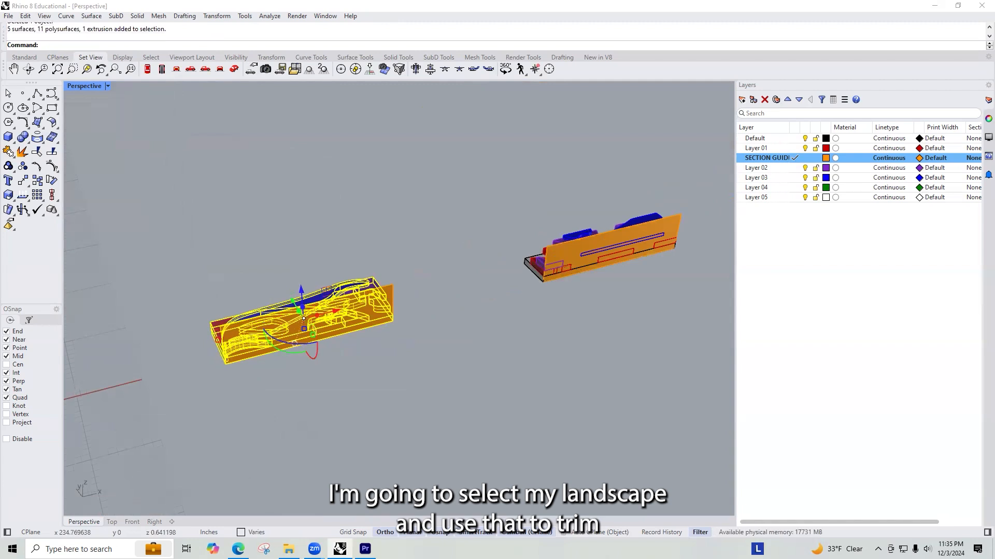
key(Return)
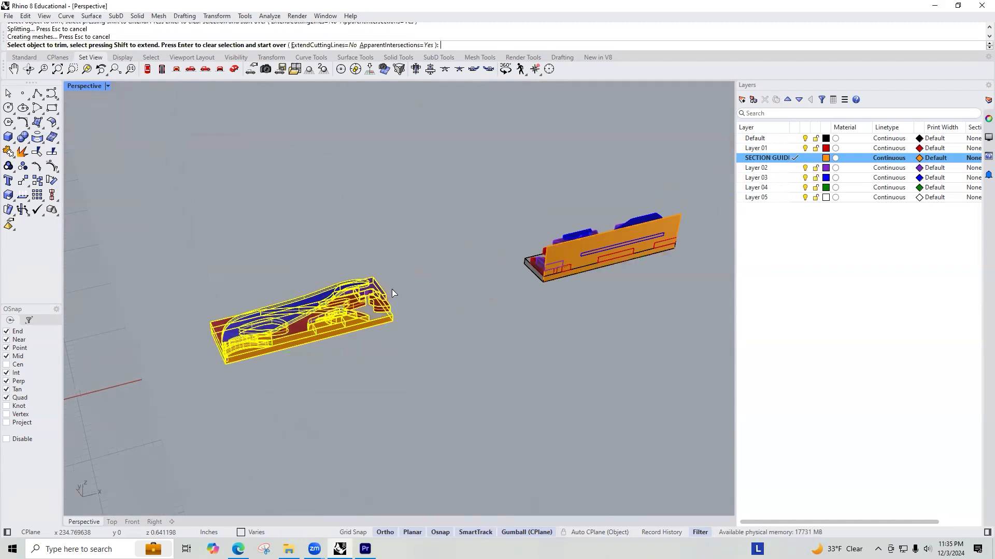
scroll(287, 353, up, 6)
scroll(313, 310, down, 8)
scroll(484, 245, up, 2)
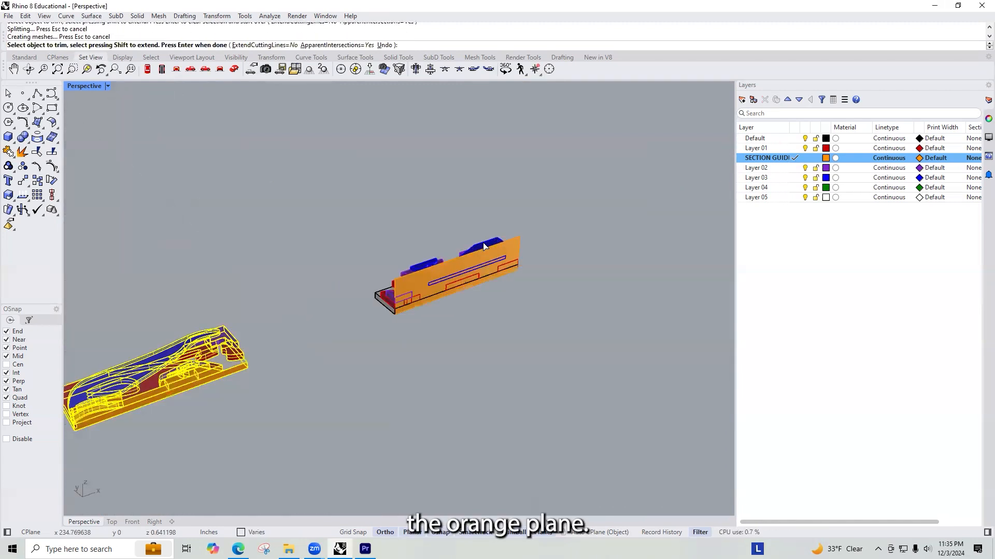
key(Escape)
Step: Trim the second rotated copy's guide plane with its landscape parts, removing the area outside the section profile
drag(328, 197, 522, 338)
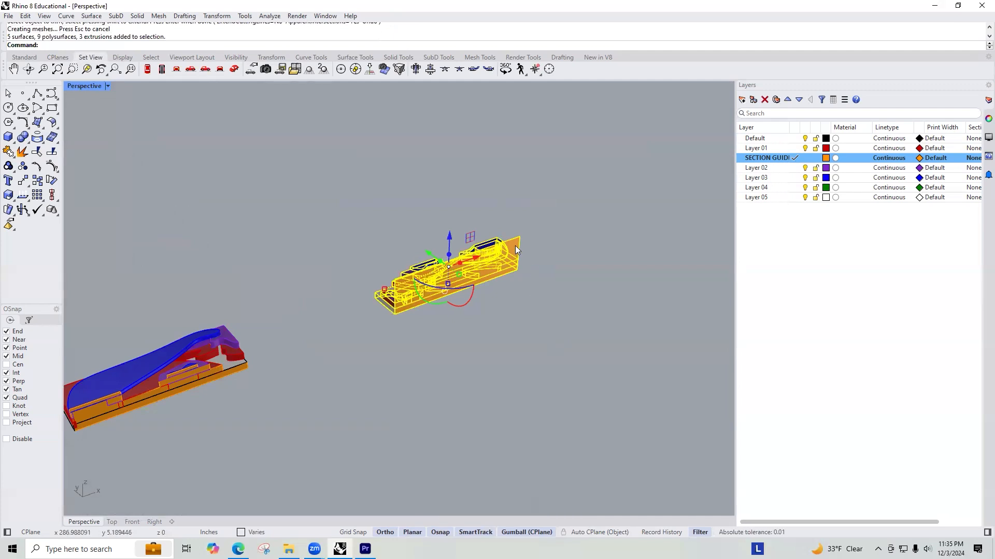
text(Trim)
key(Return)
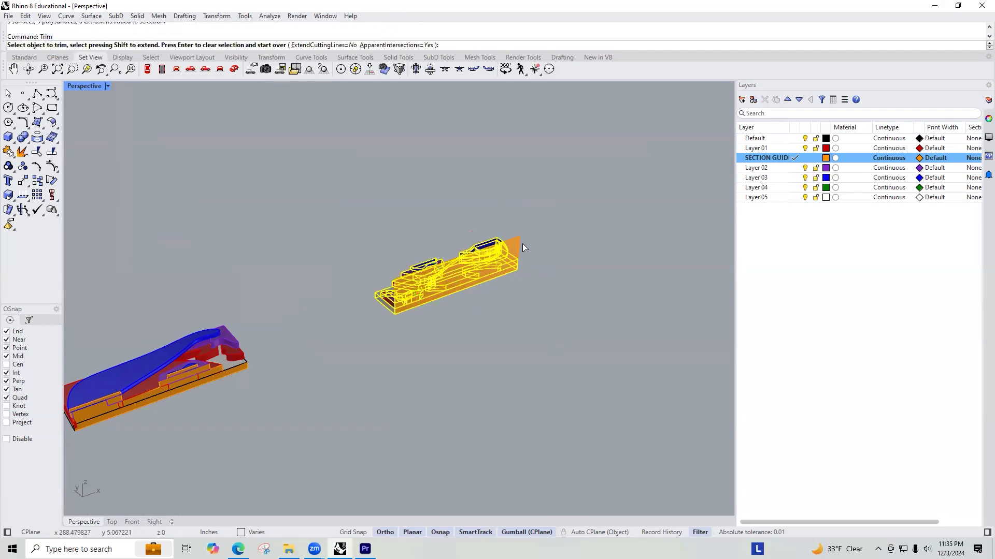
click(515, 243)
key(Return)
click(545, 287)
Step: Examine the second rotated copy's section face to see where the base and each layer are cut
right_drag(462, 305, 453, 265)
shift+right_drag(242, 166, 357, 174)
scroll(562, 192, up, 12)
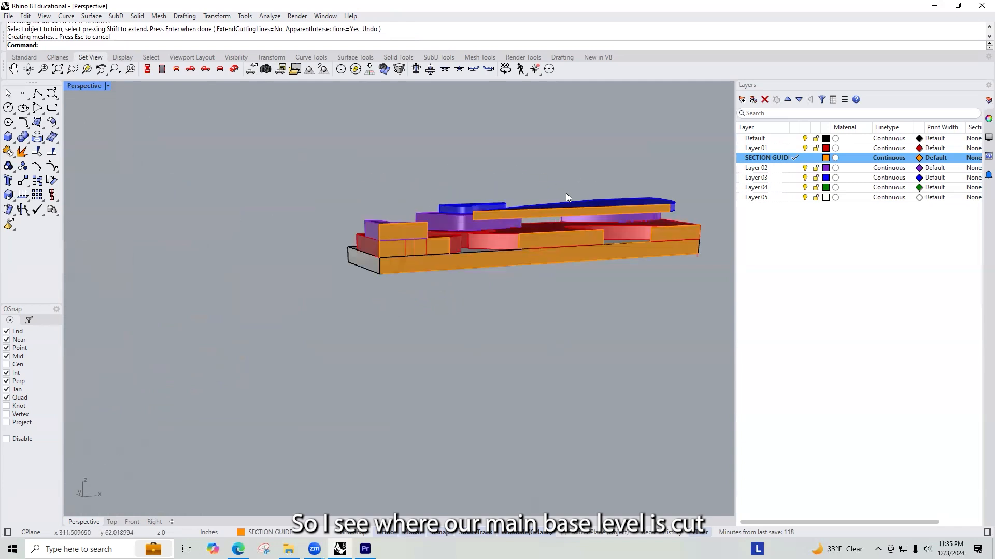
scroll(497, 233, down, 8)
scroll(451, 221, up, 8)
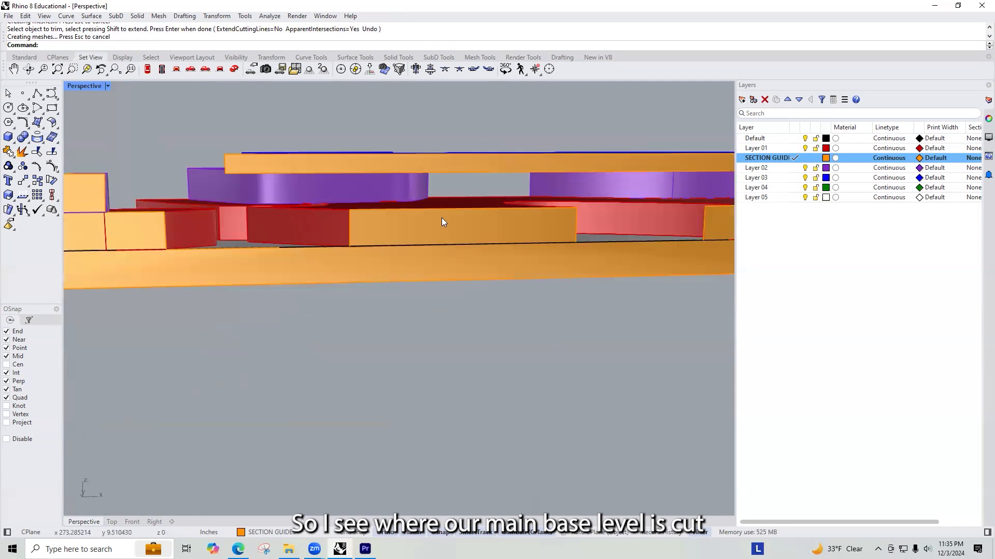
scroll(342, 236, down, 10)
right_drag(245, 238, 358, 228)
scroll(530, 190, up, 8)
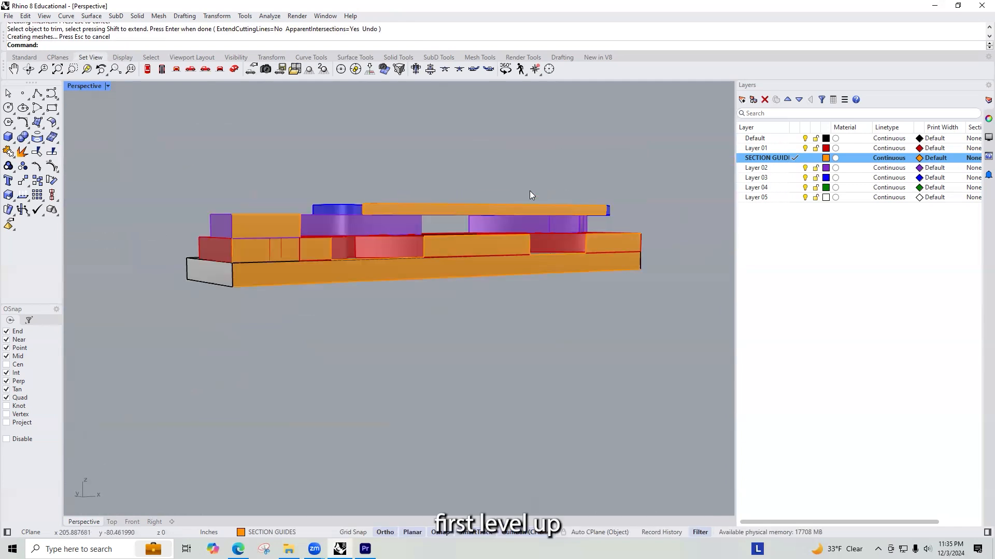
right_drag(471, 226, 298, 235)
shift+right_drag(358, 222, 527, 213)
Step: Check the first rotated copy's trimmed guide plane for areas still covering gaps between the layers
scroll(526, 213, down, 10)
shift+right_drag(255, 223, 264, 223)
scroll(466, 214, up, 10)
right_drag(556, 199, 533, 349)
click(520, 355)
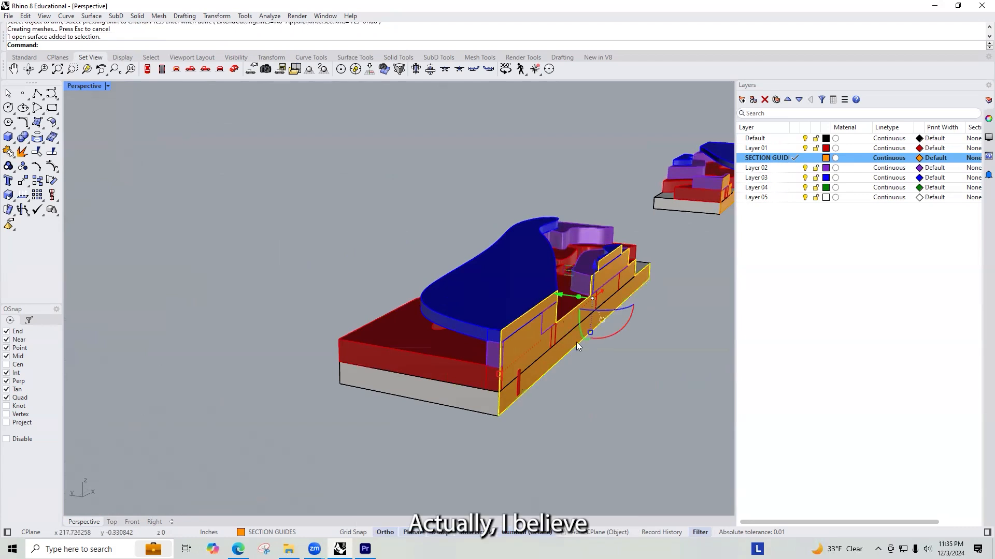
scroll(576, 342, up, 5)
scroll(498, 382, down, 5)
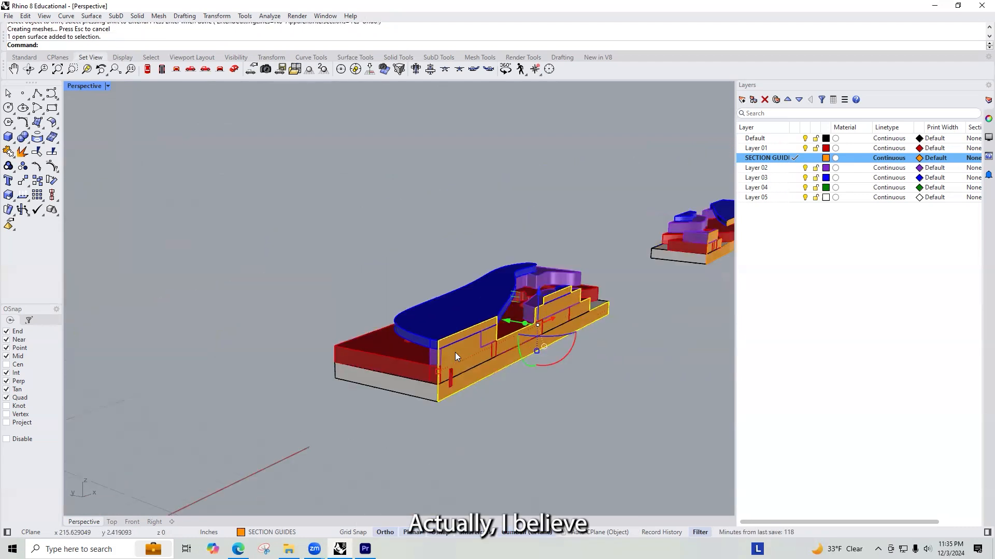
right_drag(530, 353, 406, 338)
right_drag(307, 332, 386, 352)
key(Escape)
Step: Trim the first rotated copy's guide plane again with its base and layer parts, removing the areas covering voids between layers
drag(188, 169, 635, 413)
drag(497, 337, 498, 338)
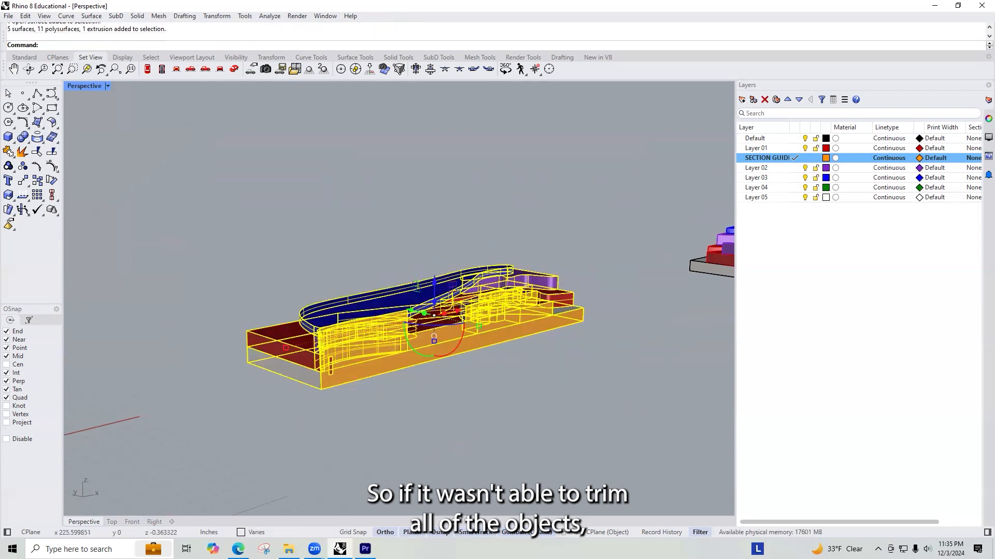
ctrl+click(501, 327)
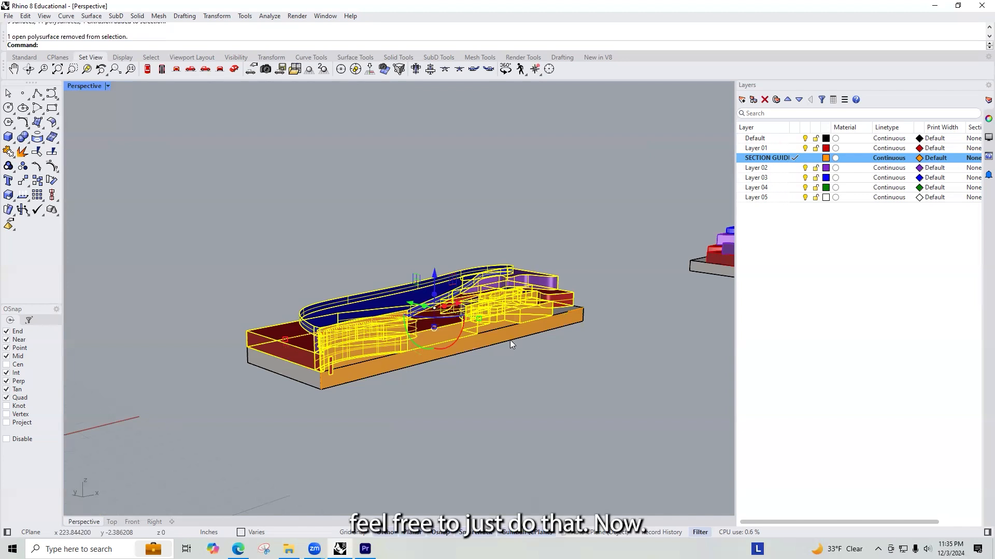
shift+click(269, 364)
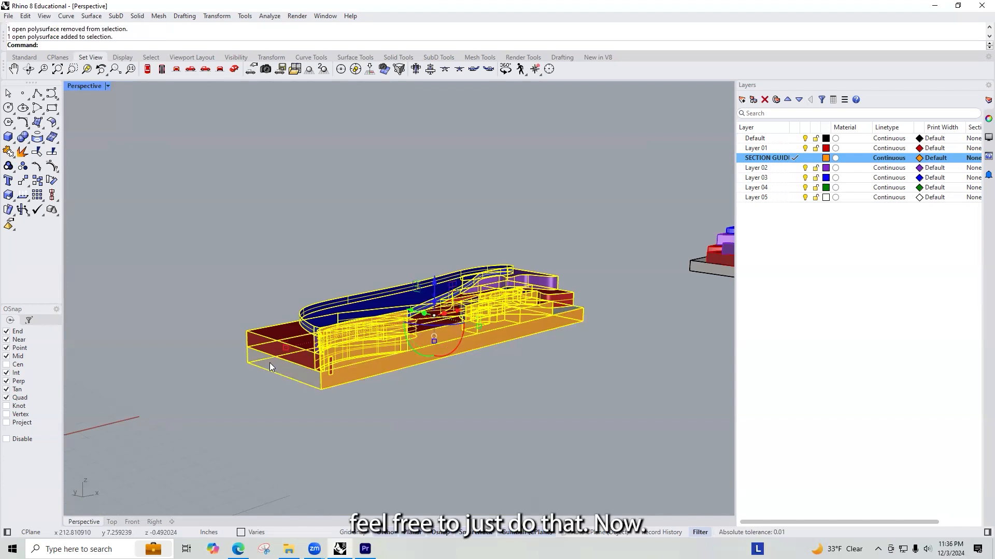
key(Return)
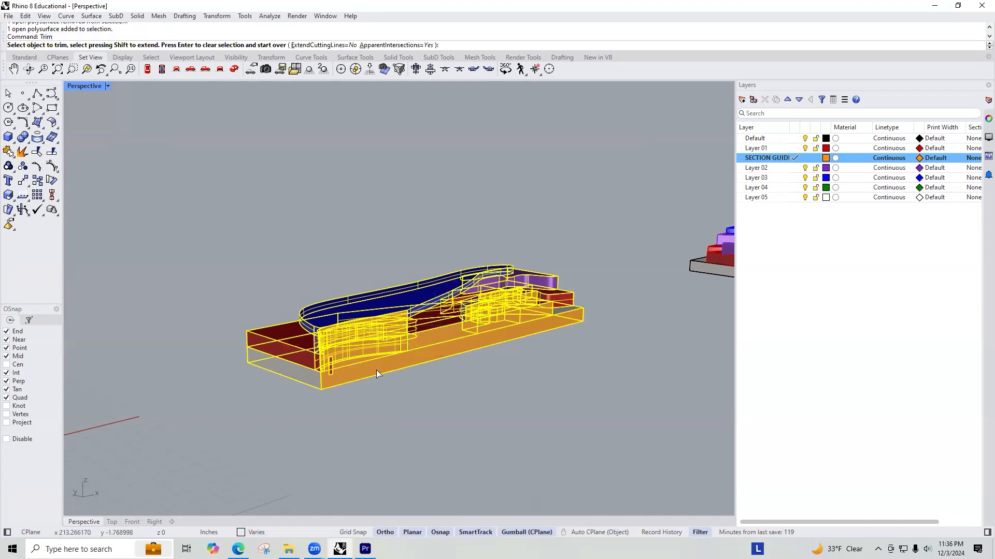
scroll(360, 349, up, 5)
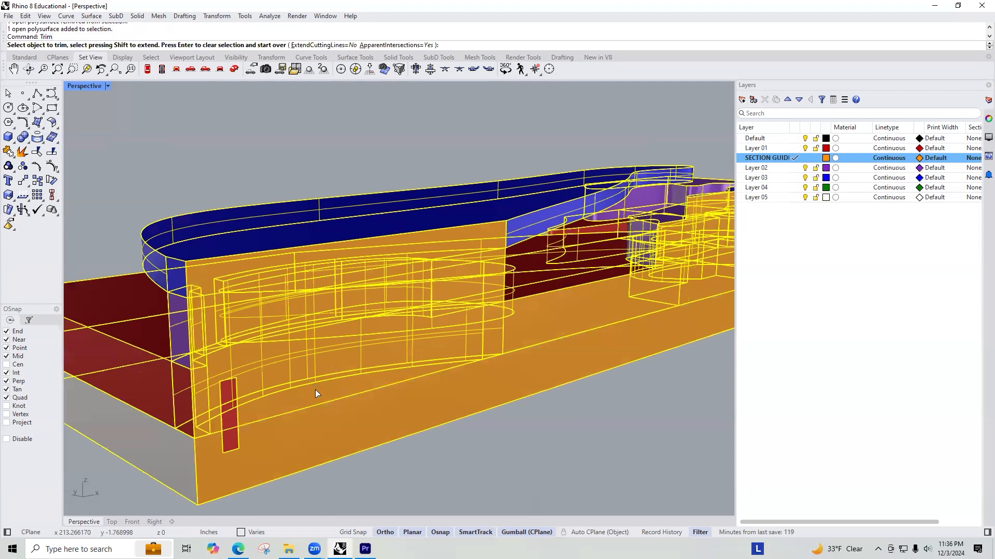
click(315, 390)
scroll(380, 384, down, 6)
scroll(394, 354, up, 6)
click(409, 340)
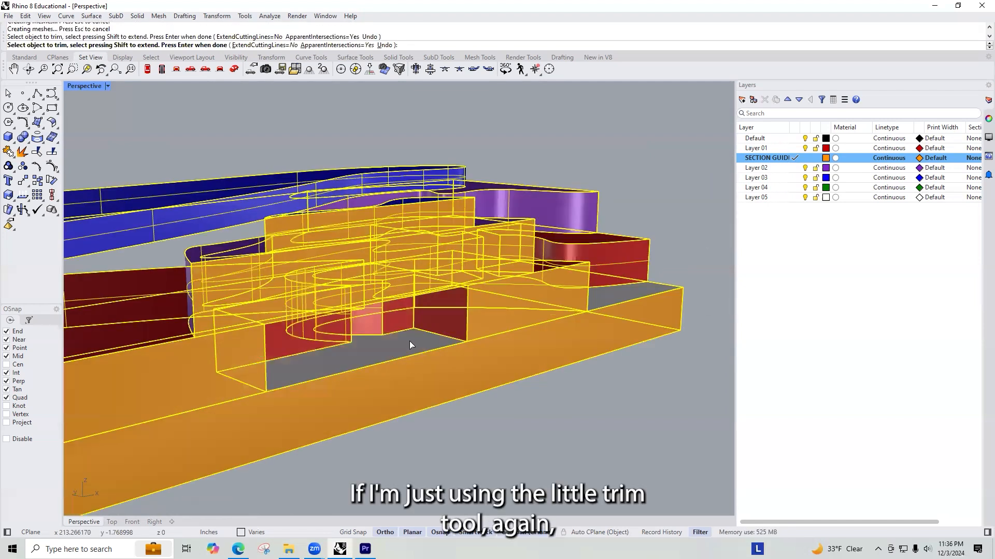
scroll(470, 349, down, 8)
scroll(352, 350, up, 3)
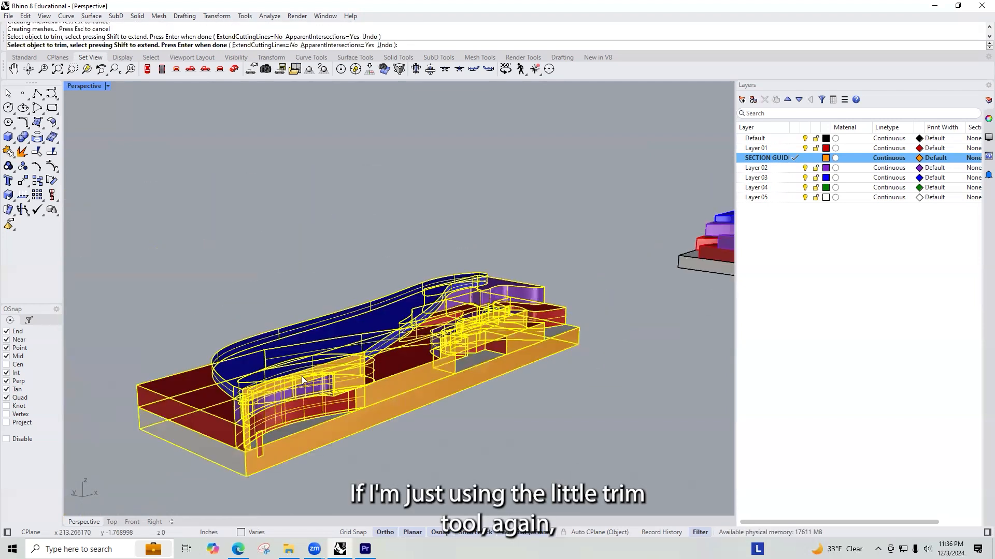
key(Return)
Step: Delete the stray red vertical sliver in front of the curved red wall on the first rotated copy
right_drag(431, 429, 426, 436)
scroll(264, 319, up, 10)
click(360, 319)
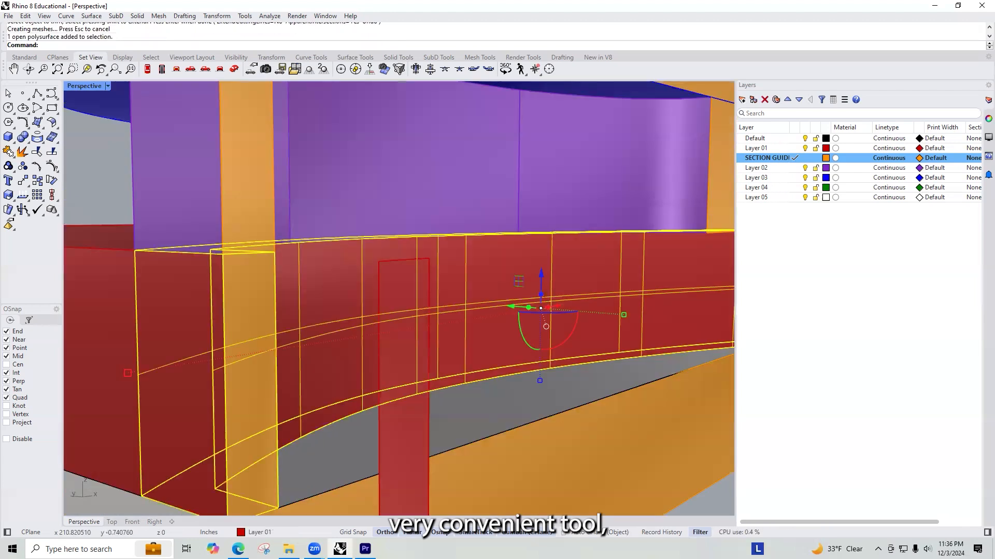
key(Delete)
Step: Examine the first rotated copy's section face along its length, including the bridge and valley cuts, and review the row of sections
scroll(391, 305, down, 8)
scroll(395, 323, up, 3)
scroll(390, 324, up, 3)
scroll(390, 324, down, 5)
right_drag(390, 324, 344, 307)
scroll(235, 249, up, 2)
right_drag(201, 230, 235, 229)
scroll(142, 254, up, 10)
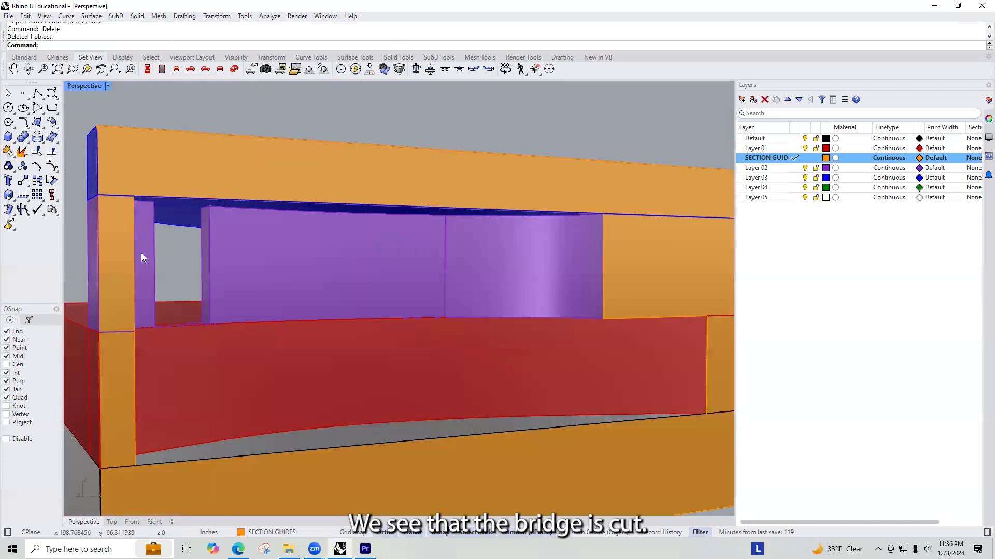
scroll(182, 288, down, 8)
scroll(227, 296, up, 7)
scroll(250, 302, down, 1)
right_drag(250, 302, 335, 307)
scroll(569, 424, up, 5)
right_drag(569, 424, 285, 319)
scroll(390, 327, down, 5)
scroll(443, 311, up, 5)
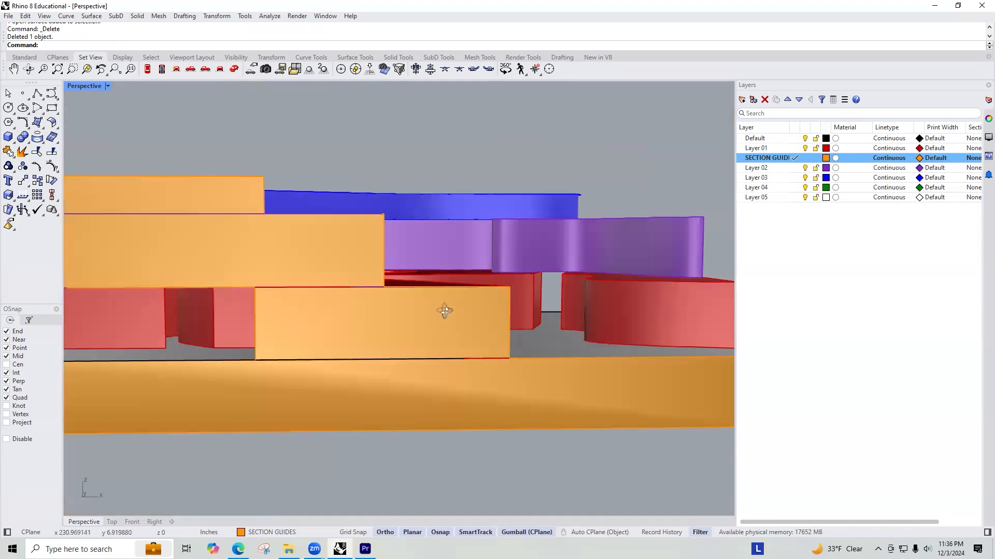
right_drag(444, 311, 460, 274)
mouse_move(470, 218)
right_down()
mouse_move(572, 277)
mouse_move(482, 242)
mouse_move(555, 256)
mouse_move(470, 227)
right_up()
scroll(290, 286, down, 5)
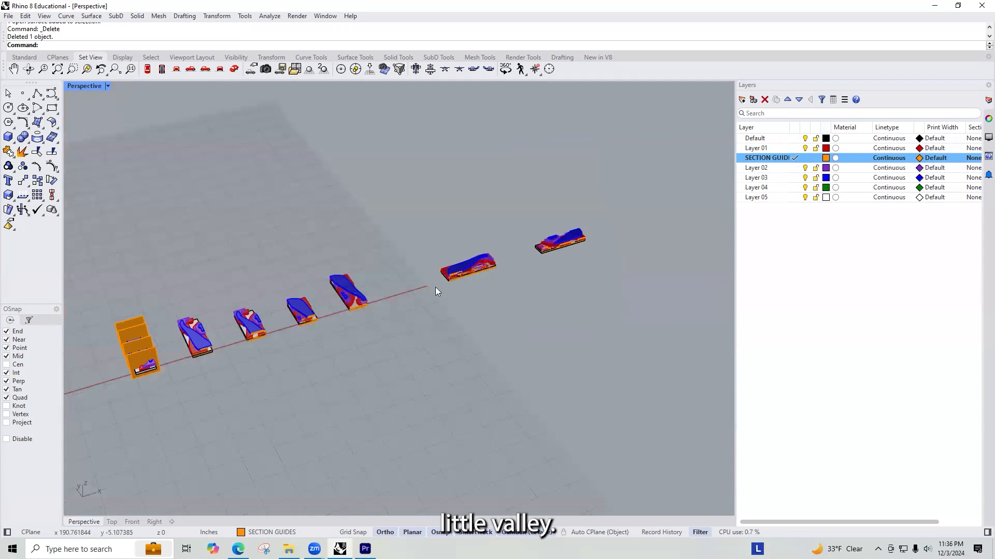
Step: Trim the second rotated copy's guide plane with its base and layer parts, removing the areas that cover openings between layers
scroll(593, 252, up, 10)
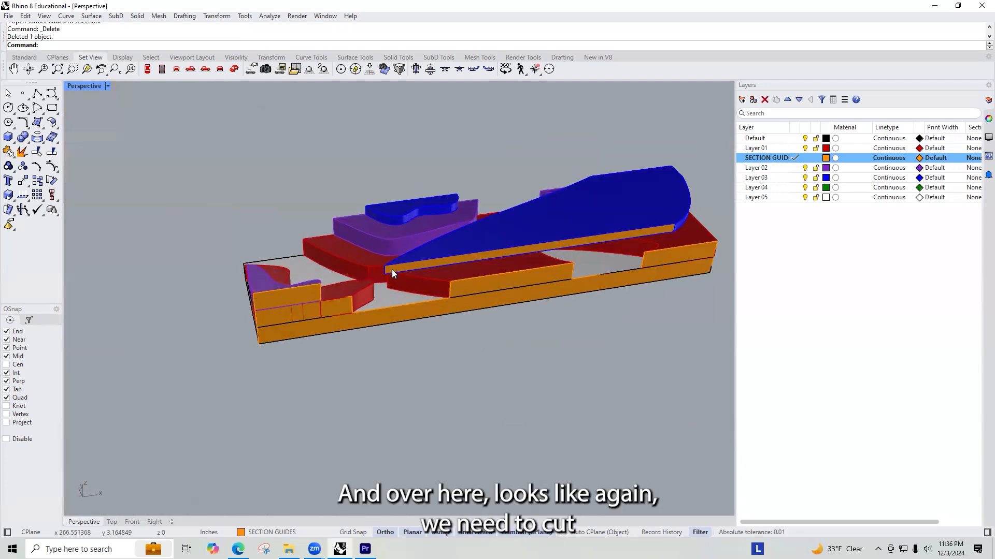
scroll(389, 272, up, 3)
scroll(291, 312, down, 5)
scroll(274, 316, up, 5)
scroll(290, 315, down, 5)
drag(207, 379, 501, 196)
scroll(330, 312, up, 5)
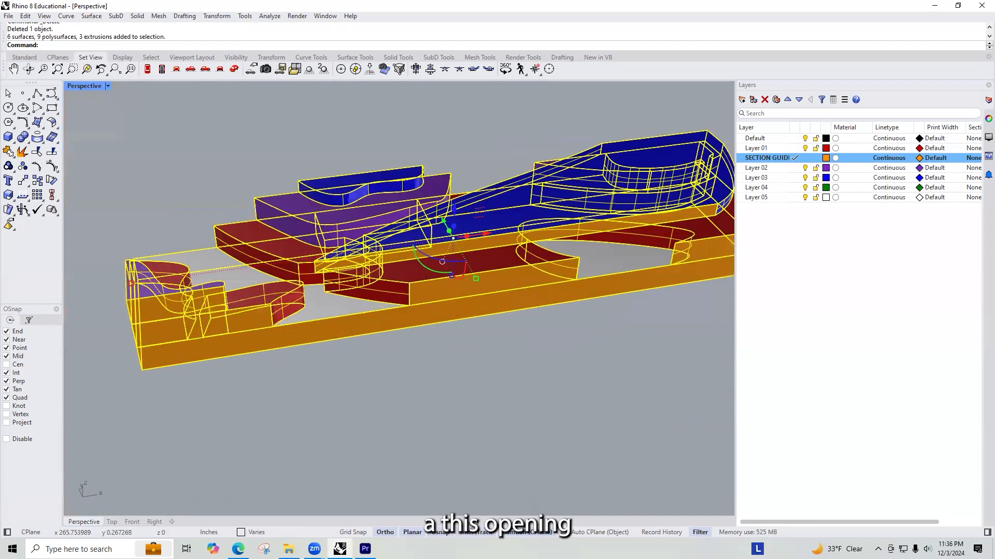
text(trim)
key(Return)
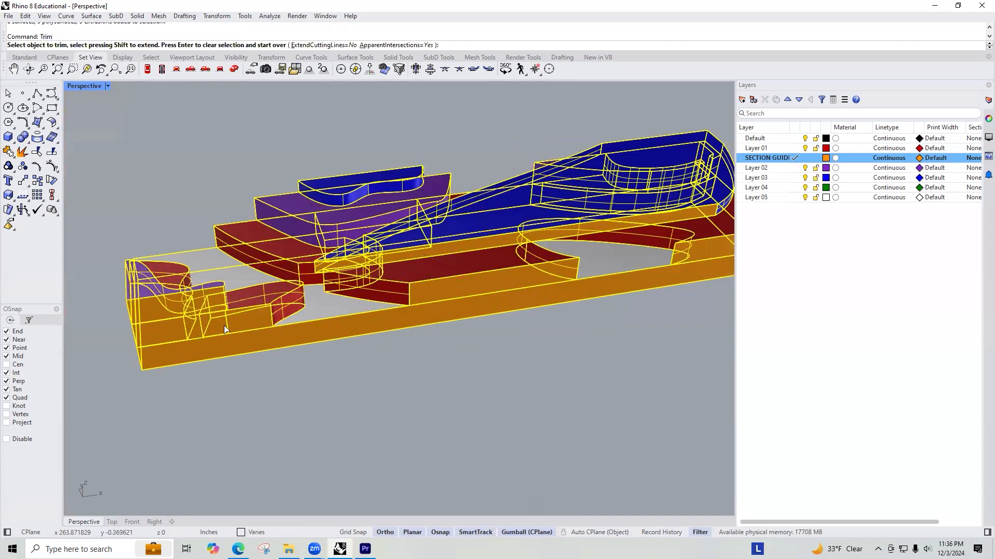
click(151, 332)
right_drag(195, 320, 306, 280)
scroll(584, 179, up, 6)
scroll(519, 222, down, 10)
right_drag(562, 201, 571, 249)
key(Return)
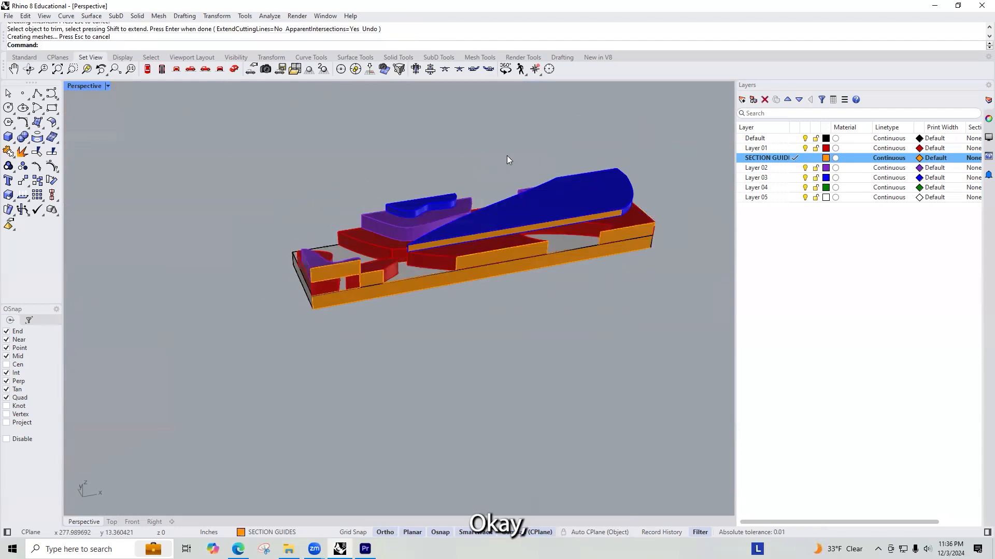
Step: Review the full row of plan and section copies, comparing the intact guide planes with the trimmed sections
scroll(507, 155, down, 8)
scroll(581, 155, down, 7)
right_drag(479, 174, 485, 234)
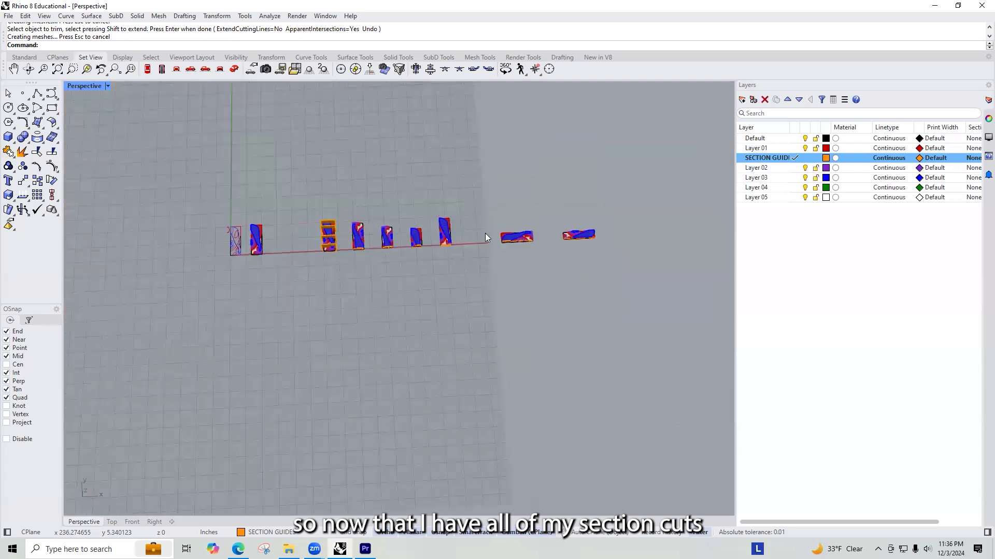
scroll(248, 261, up, 10)
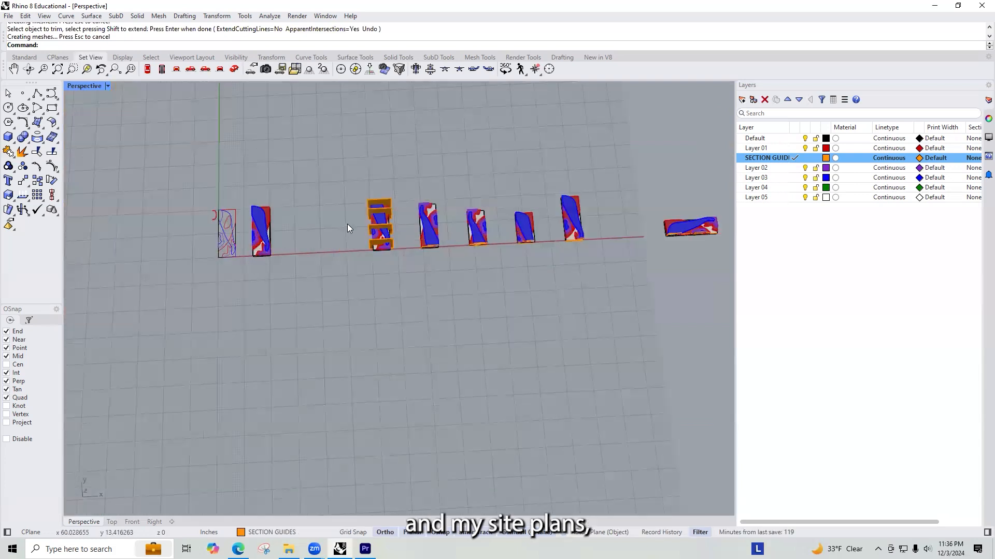
scroll(454, 180, down, 10)
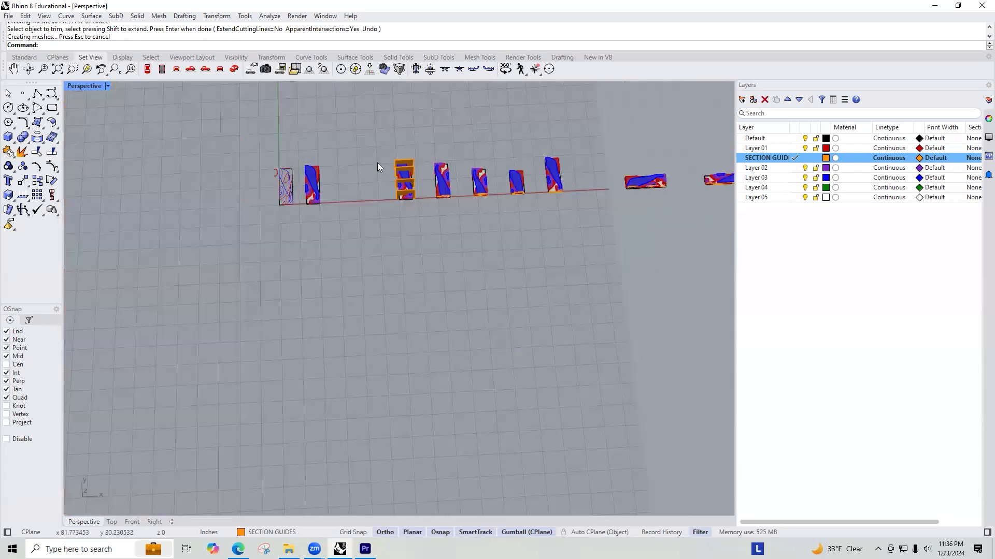
scroll(627, 214, up, 3)
scroll(580, 203, down, 5)
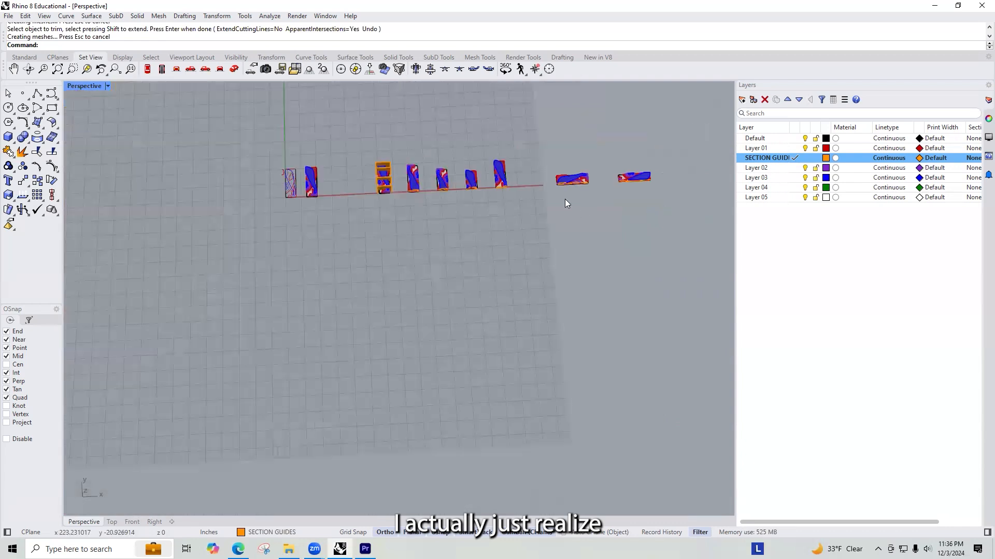
scroll(309, 174, up, 5)
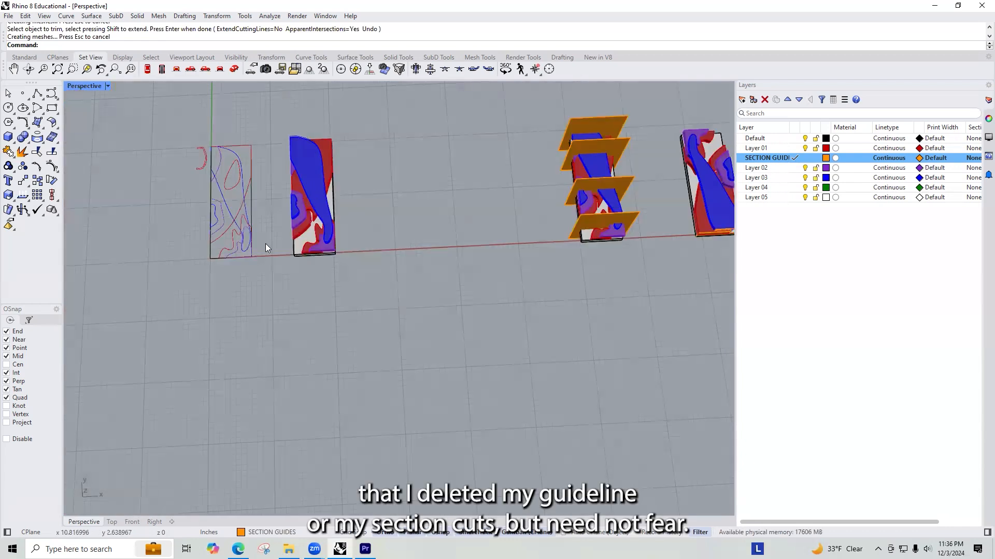
scroll(265, 243, down, 4)
scroll(675, 221, up, 2)
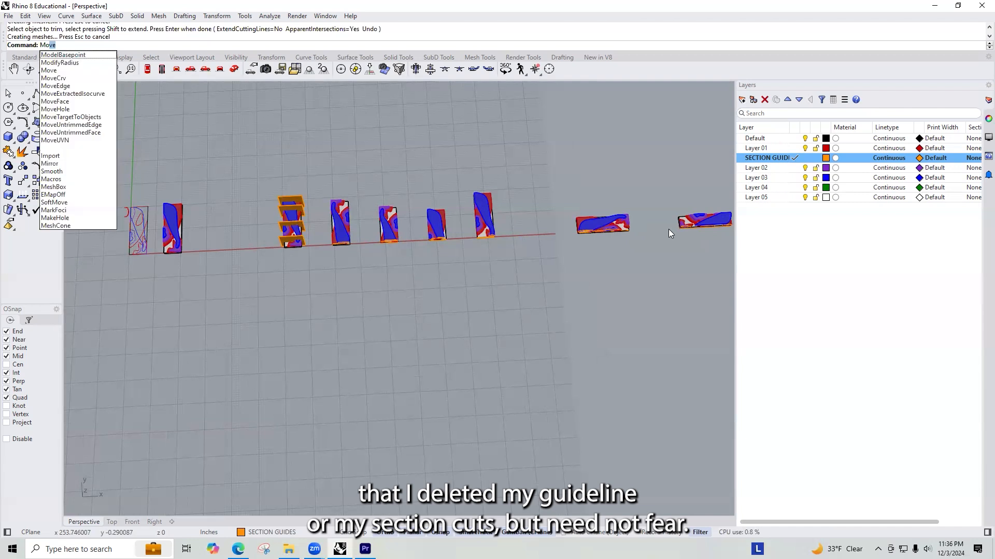
key(Escape)
scroll(626, 218, up, 10)
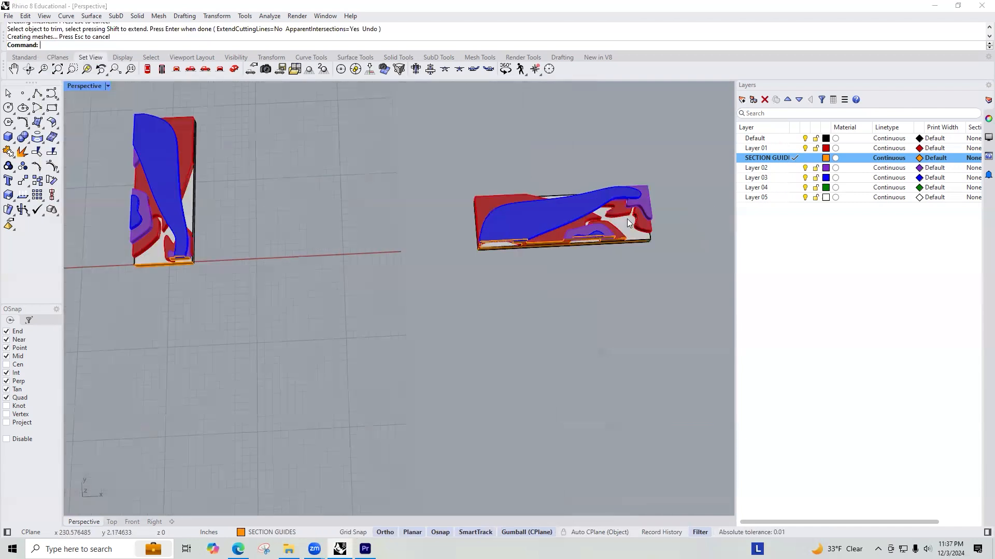
scroll(540, 208, down, 4)
right_drag(539, 208, 454, 271)
scroll(456, 259, up, 6)
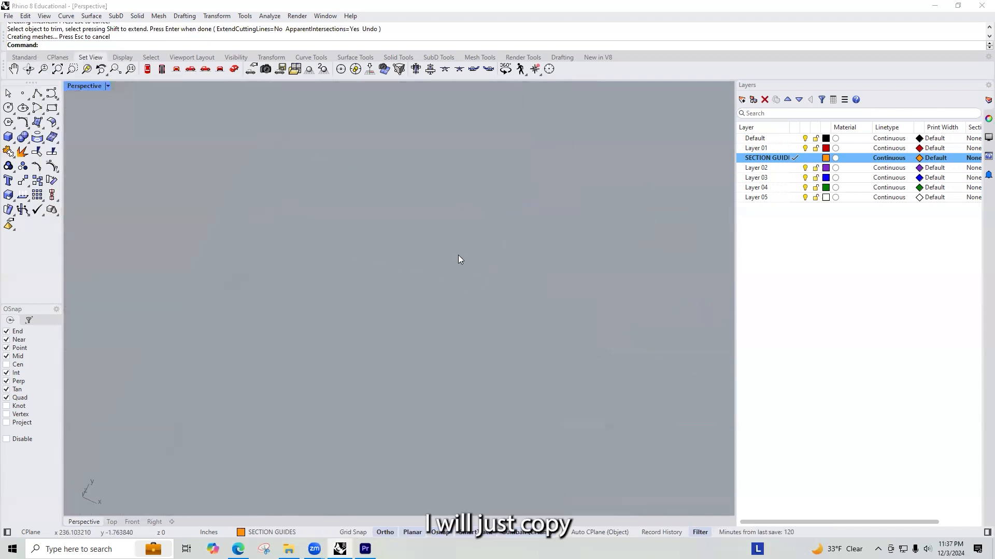
scroll(366, 219, up, 3)
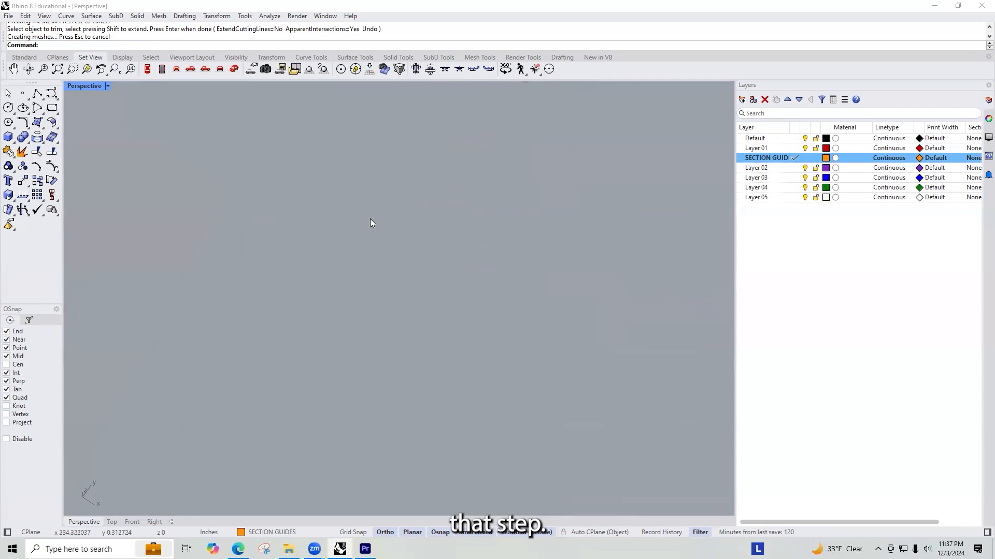
scroll(370, 218, down, 2)
click(412, 232)
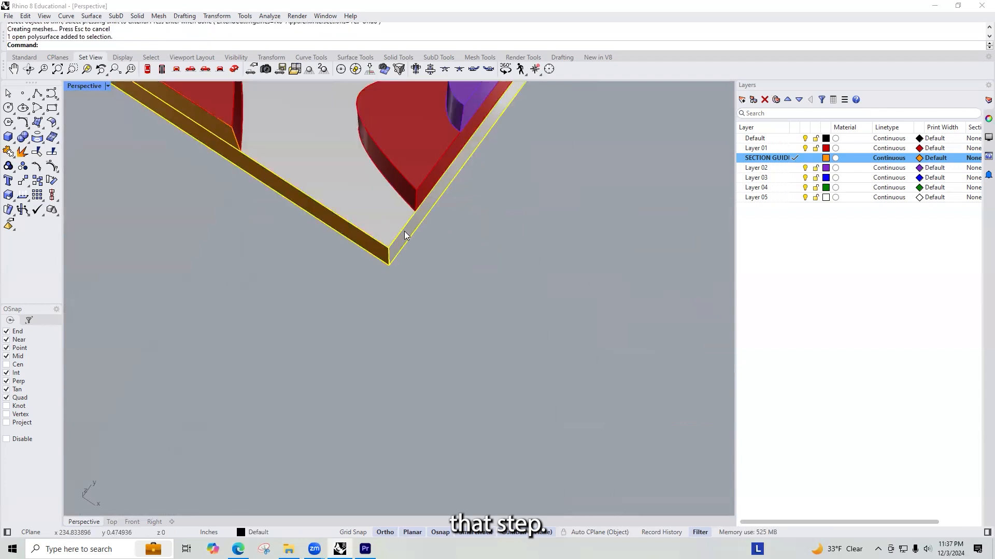
key(BackSpace)
key(BackSpace)
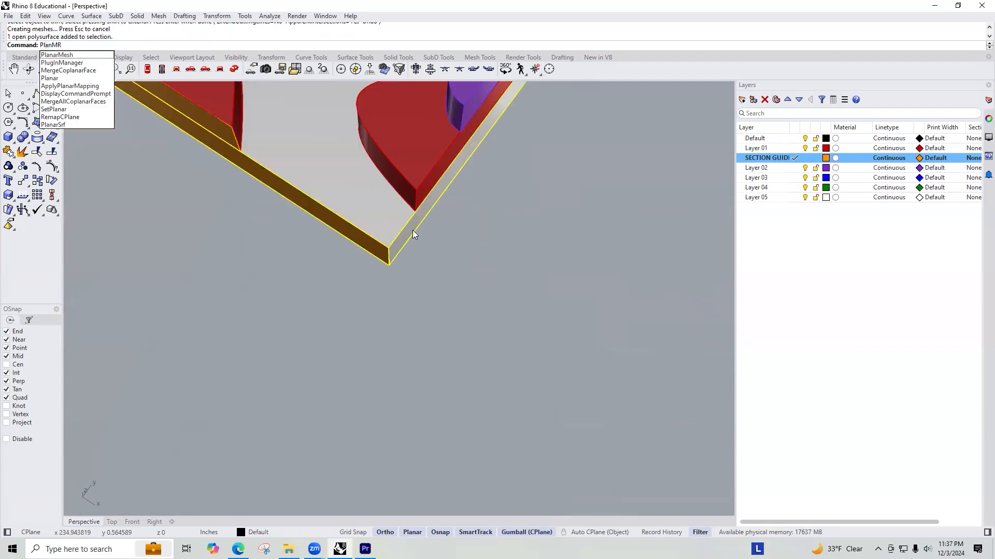
text(e)
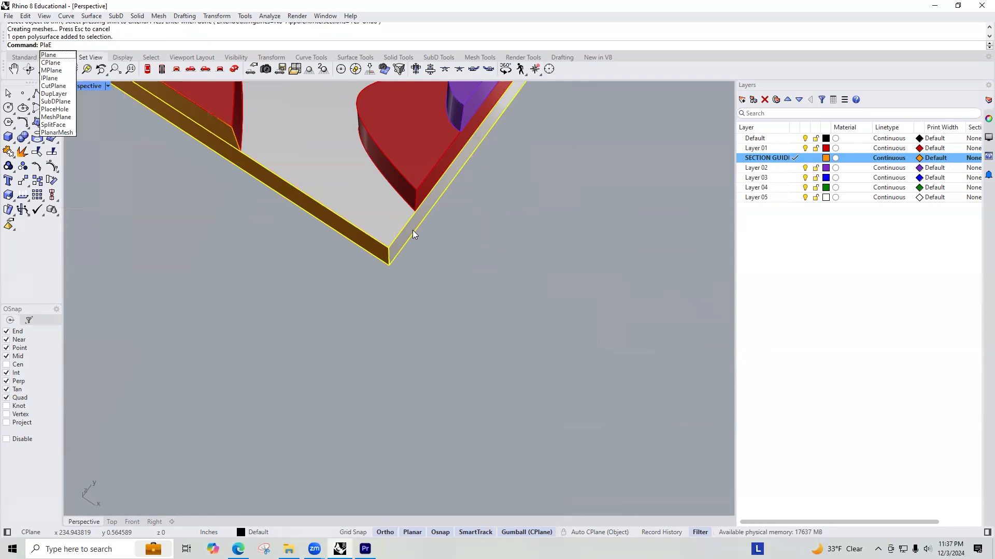
key(BackSpace)
key(BackSpace)
text(ne)
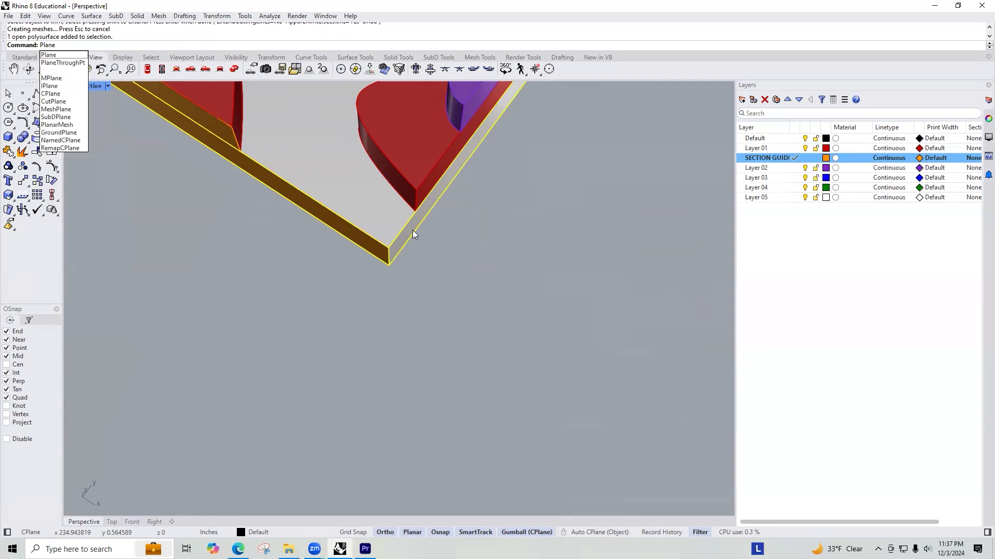
key(Escape)
key(Escape)
scroll(412, 230, down, 12)
right_drag(380, 247, 393, 236)
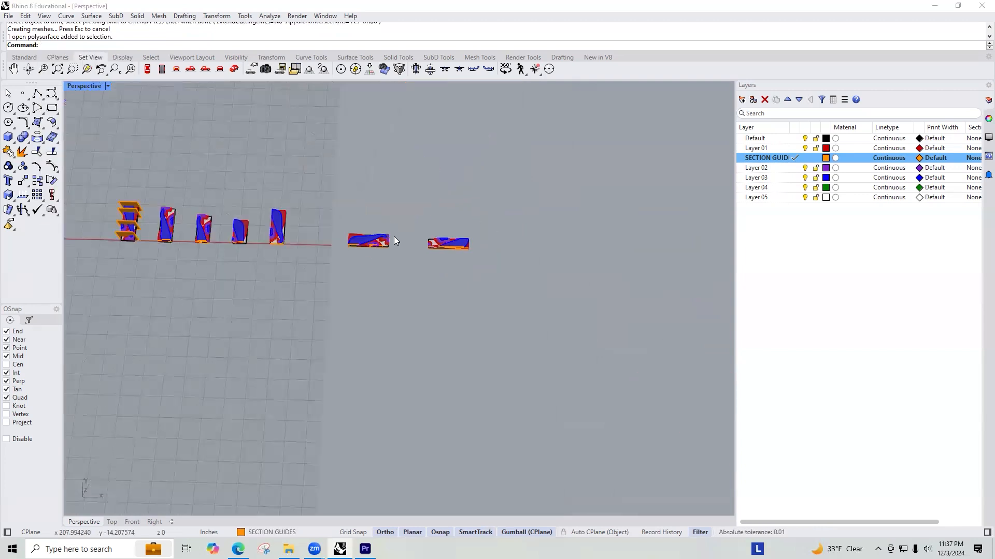
drag(326, 262, 612, 197)
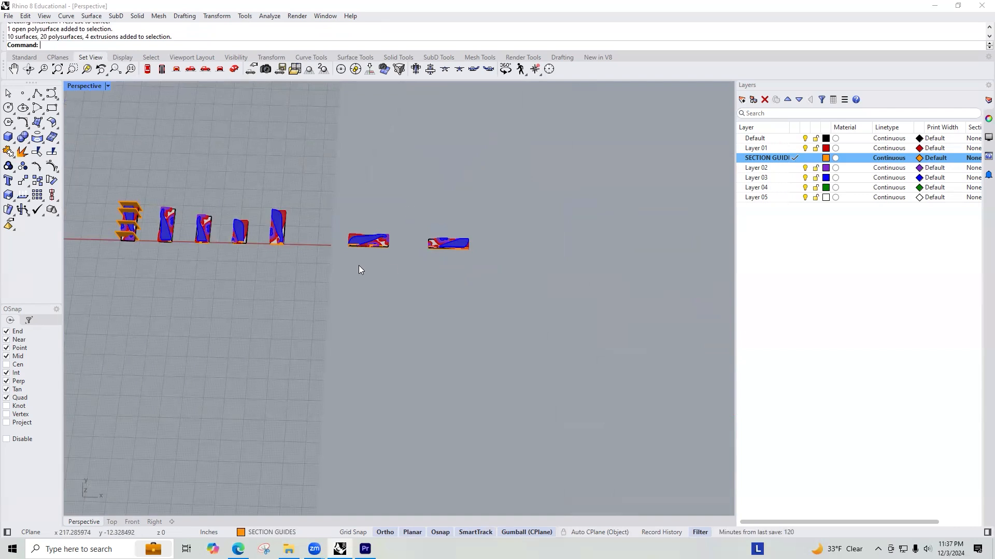
Step: Draw a tall box over the first rotated copy, with its base spanning opposite corners of the exterior frame
key(Return)
scroll(363, 263, up, 15)
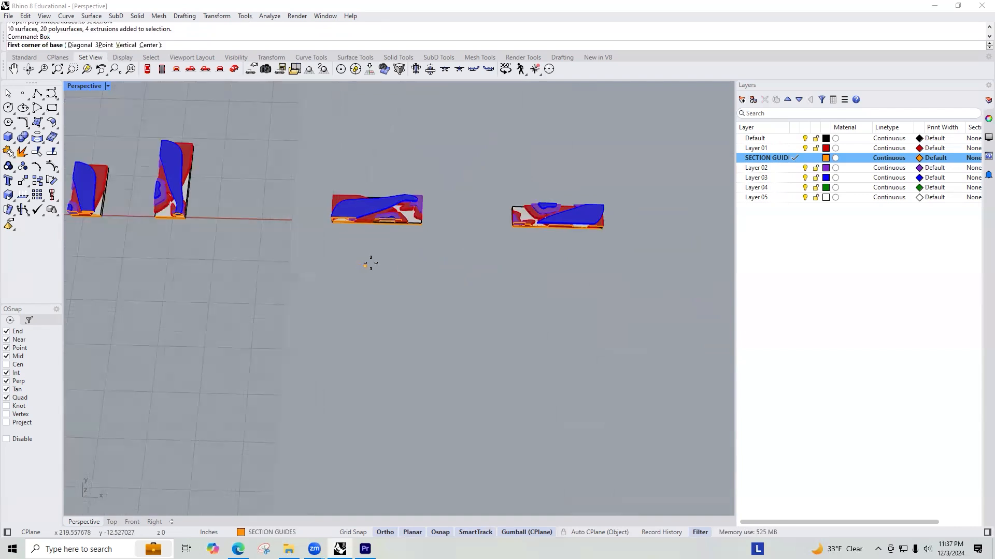
click(440, 418)
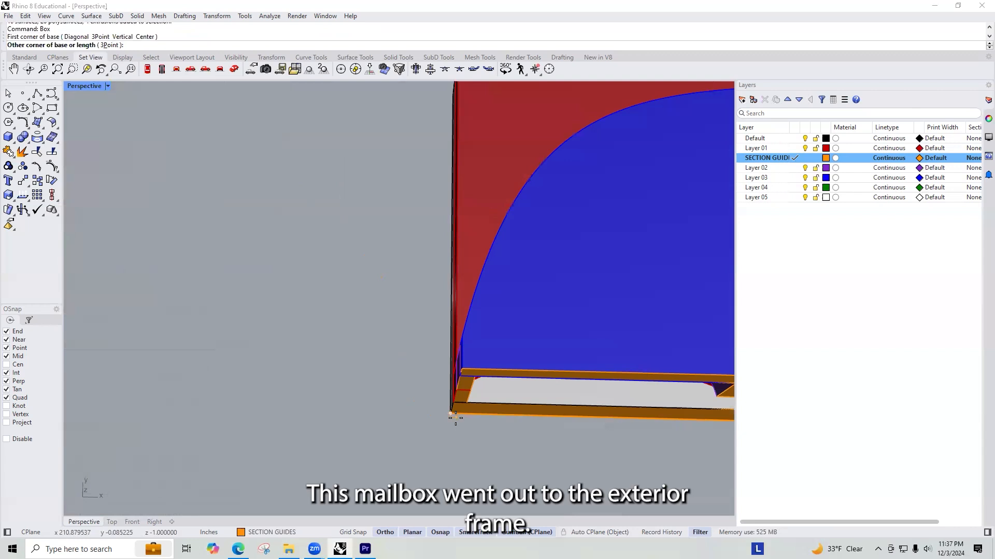
scroll(257, 327, down, 10)
scroll(251, 331, up, 6)
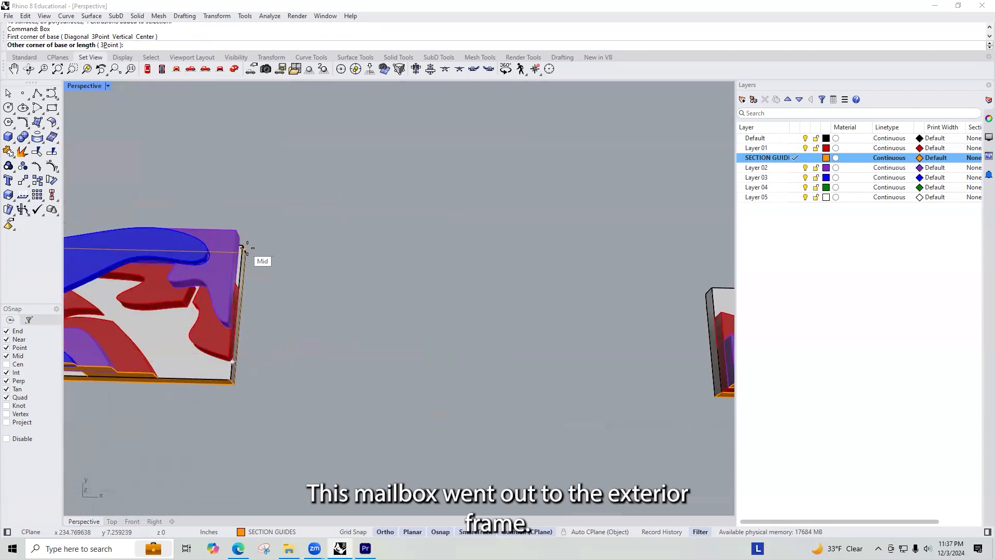
click(247, 251)
scroll(248, 246, down, 18)
click(229, 210)
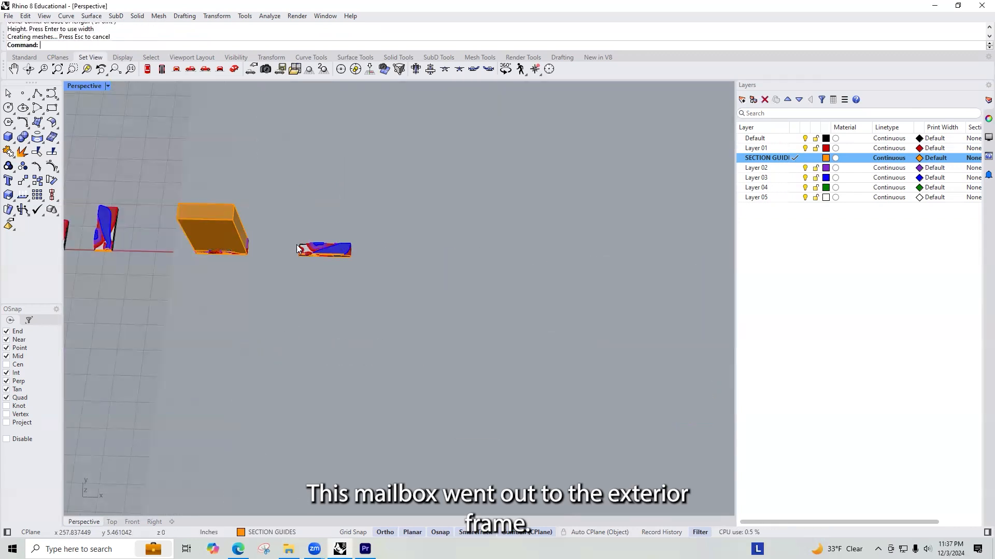
Step: Draw a box about 2'0-9/16" high over the second rotated copy, its base spanning opposite corners of the exterior frame
key(Return)
scroll(295, 265, up, 8)
scroll(305, 271, up, 6)
click(406, 275)
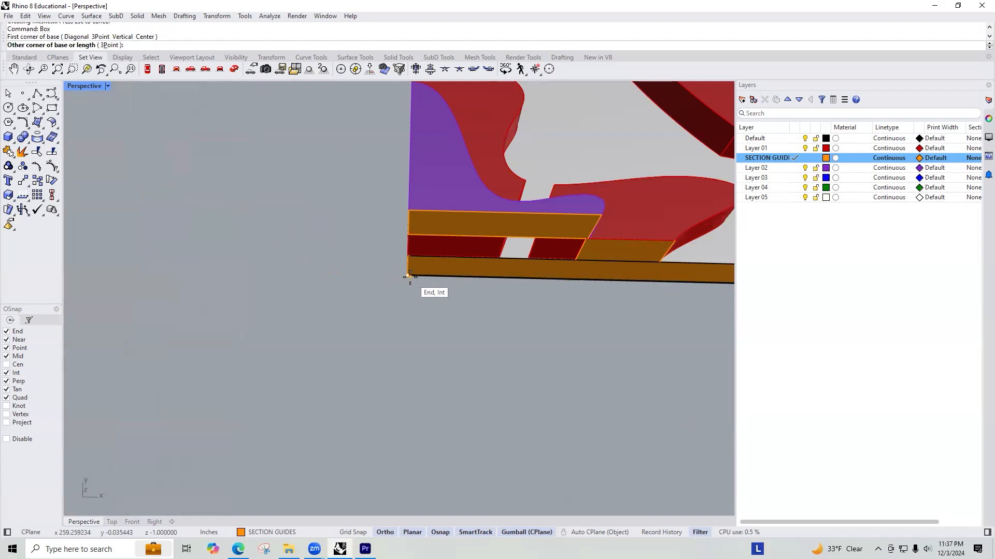
scroll(262, 295, down, 10)
scroll(290, 278, up, 4)
right_drag(265, 292, 253, 284)
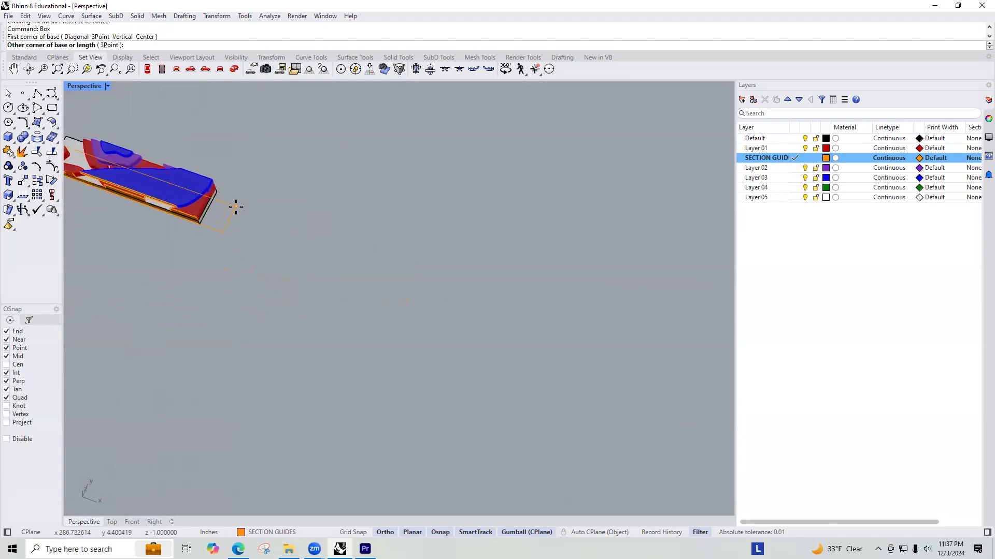
scroll(234, 205, up, 8)
click(126, 123)
scroll(430, 278, down, 12)
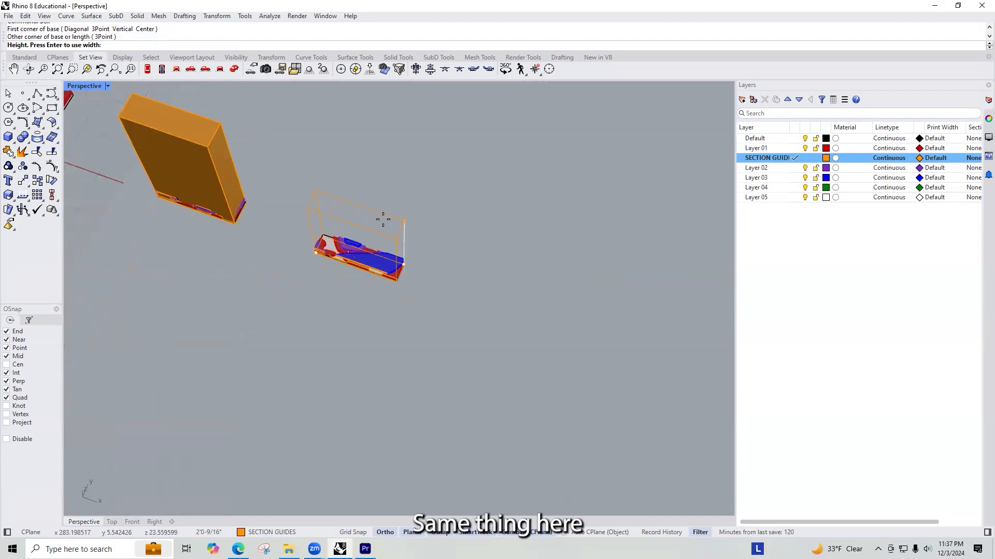
click(382, 218)
Step: Copy the first rotated copy's box to the crosswise section nearest the guide-plane model, matching its far corner to the frame's far corner
click(200, 165)
text(copy)
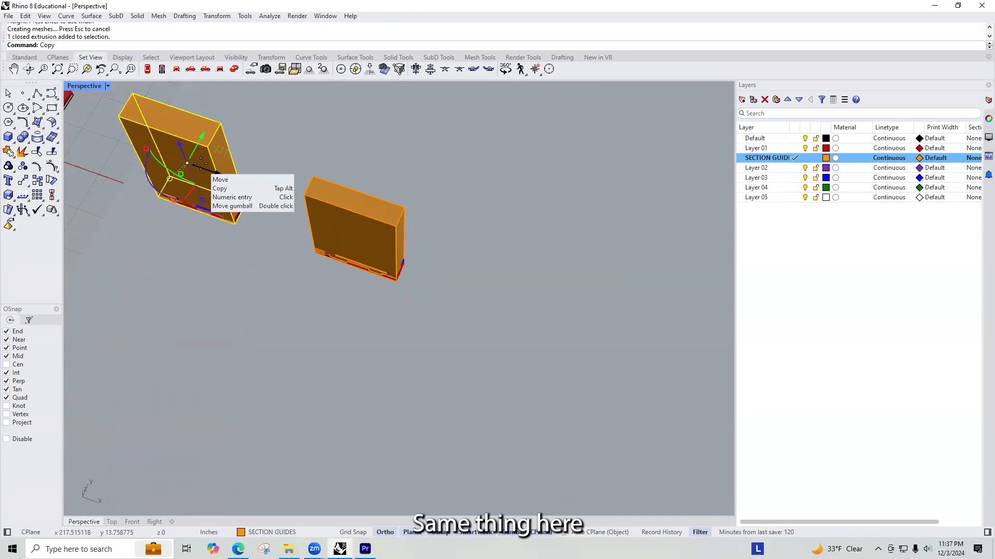
key(Return)
scroll(256, 191, up, 5)
scroll(255, 192, up, 5)
scroll(256, 218, down, 3)
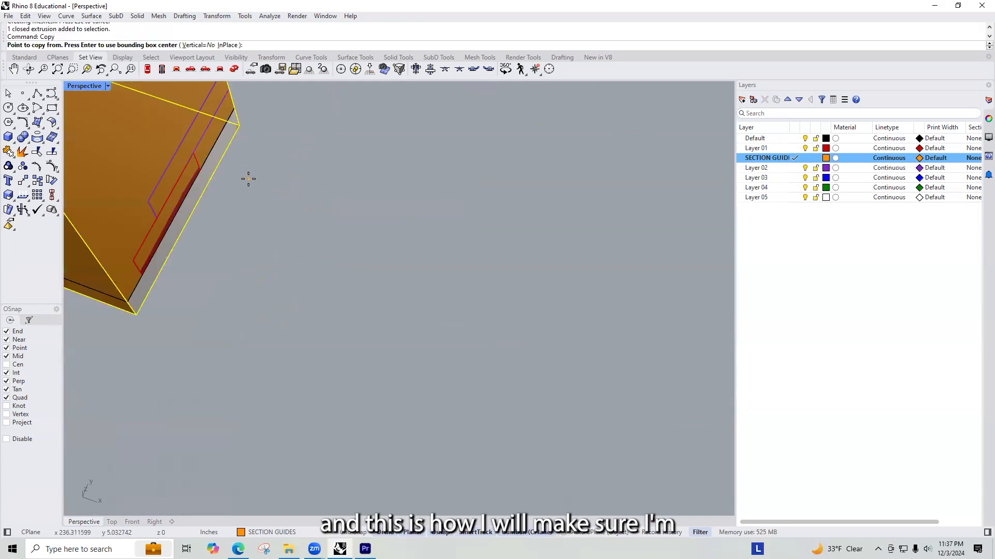
click(238, 122)
scroll(417, 127, down, 6)
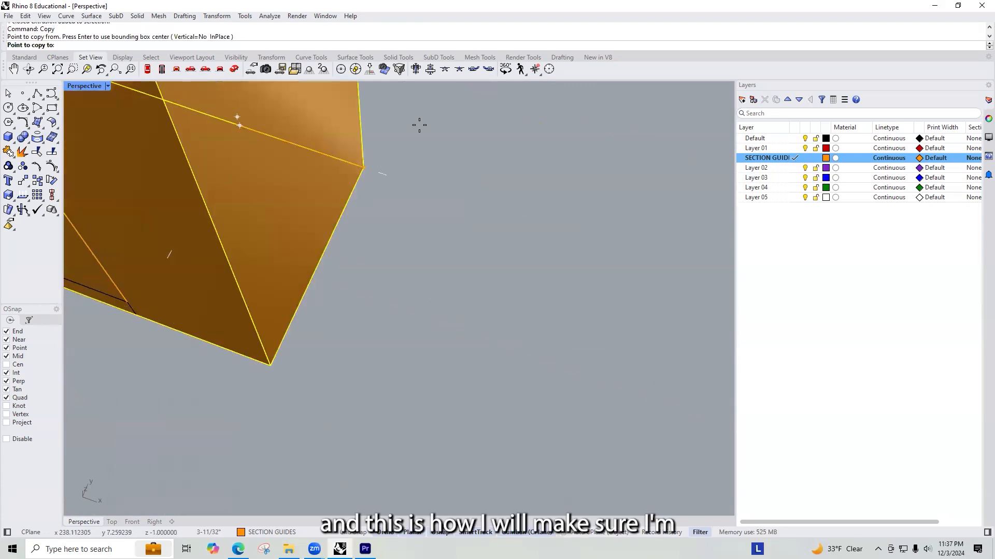
shift+right_drag(318, 248, 362, 461)
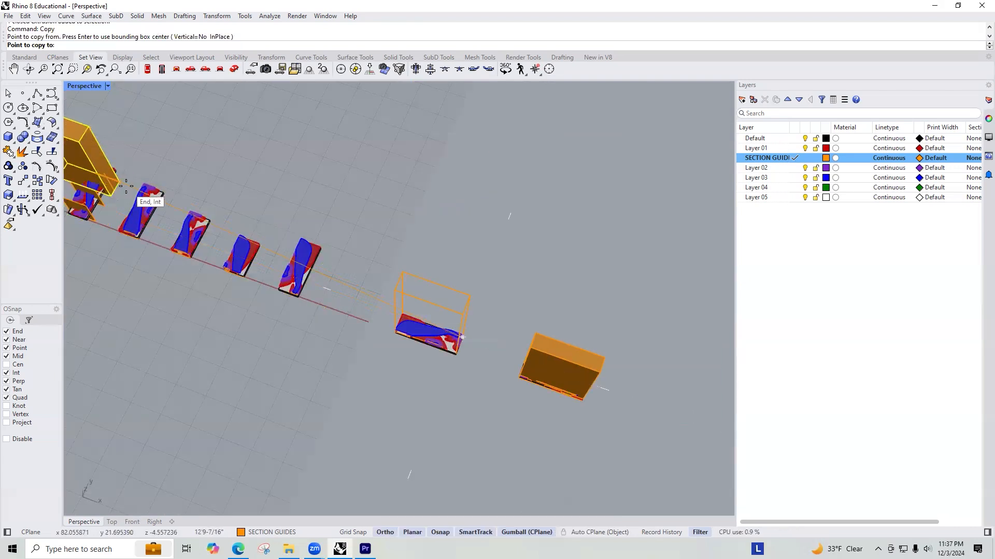
scroll(116, 176, up, 2)
scroll(116, 177, up, 2)
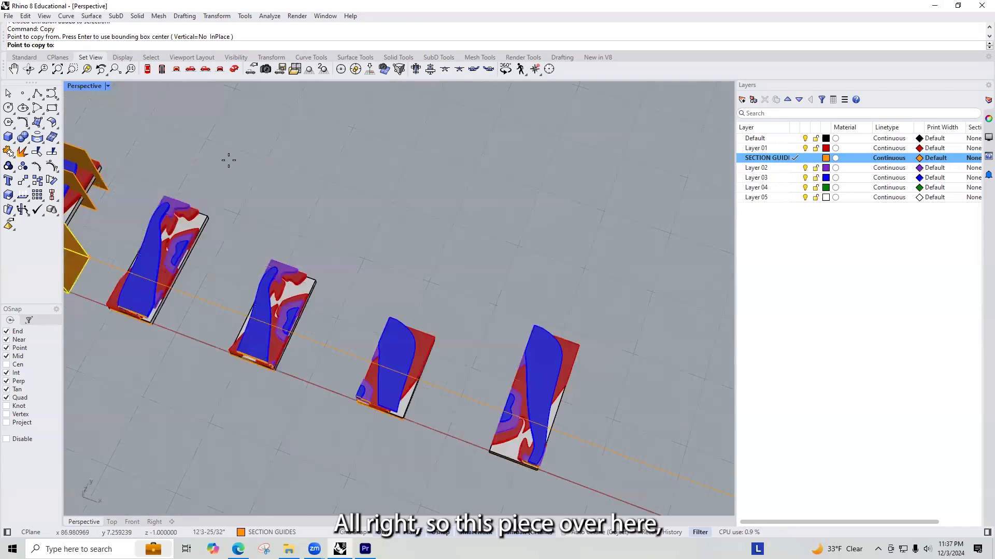
right_drag(228, 160, 90, 170)
right_drag(243, 109, 207, 333)
scroll(207, 333, down, 1)
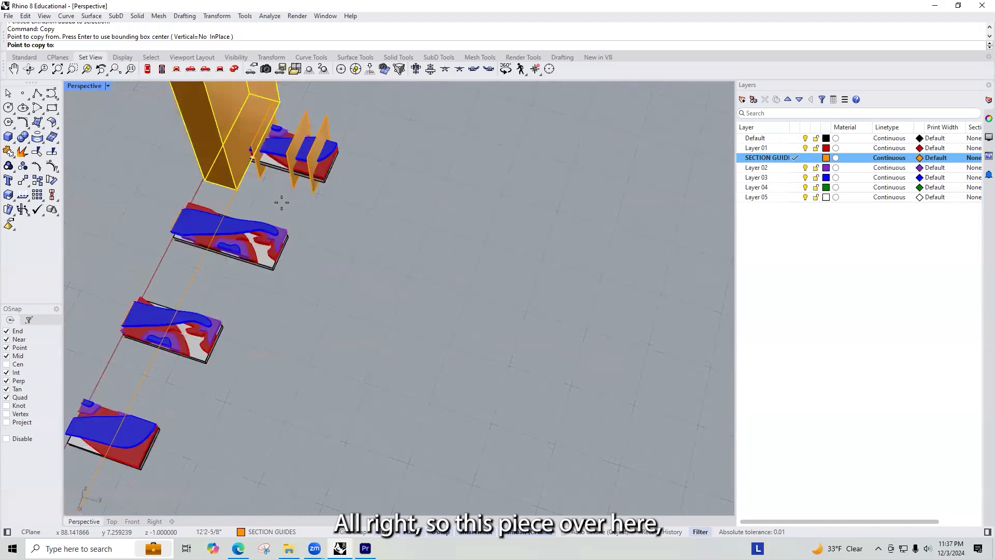
scroll(280, 202, up, 5)
scroll(303, 302, up, 1)
click(311, 325)
key(Return)
Step: Rotate the copied box a quarter turn about the shared frame corner so it runs along the crosswise section copy's length
click(301, 257)
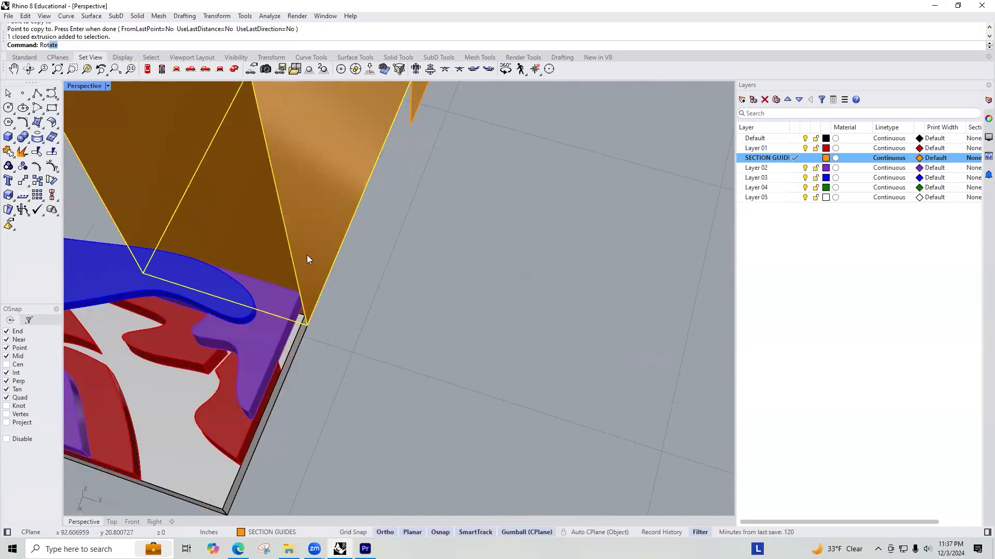
key(Return)
click(305, 323)
click(373, 340)
click(333, 262)
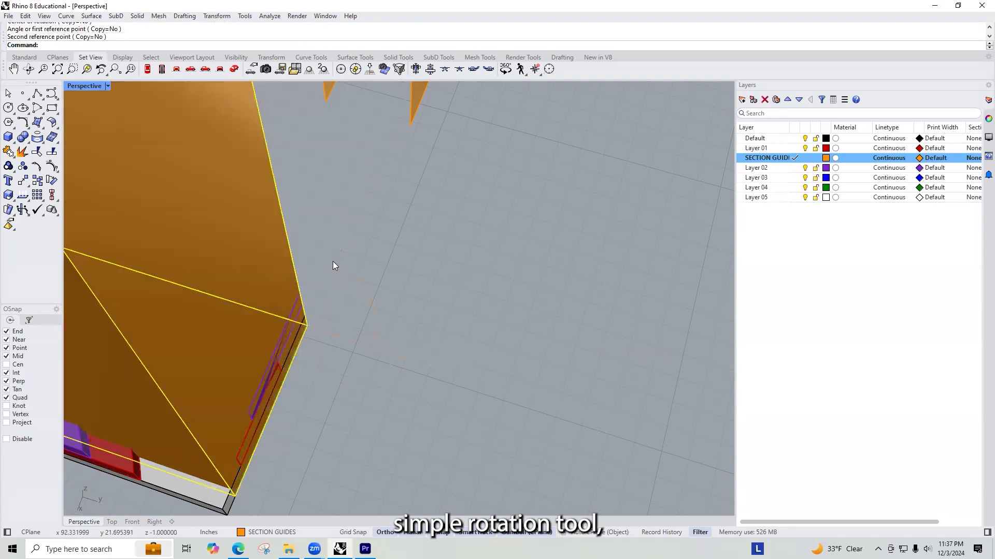
scroll(333, 265, down, 6)
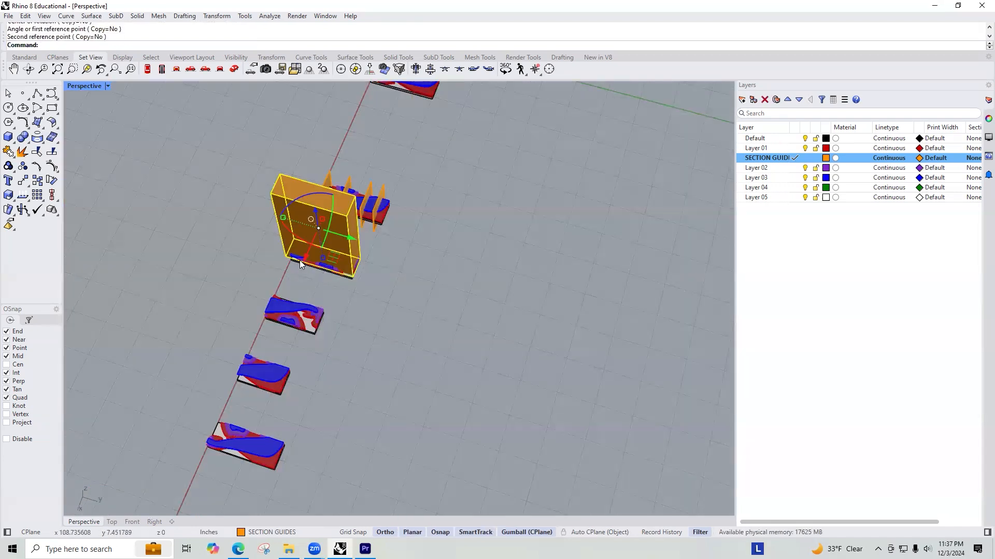
Step: Switch the viewport to a plan view and set it back to the default perspective view
key(Escape)
key(Escape)
scroll(311, 257, up, 12)
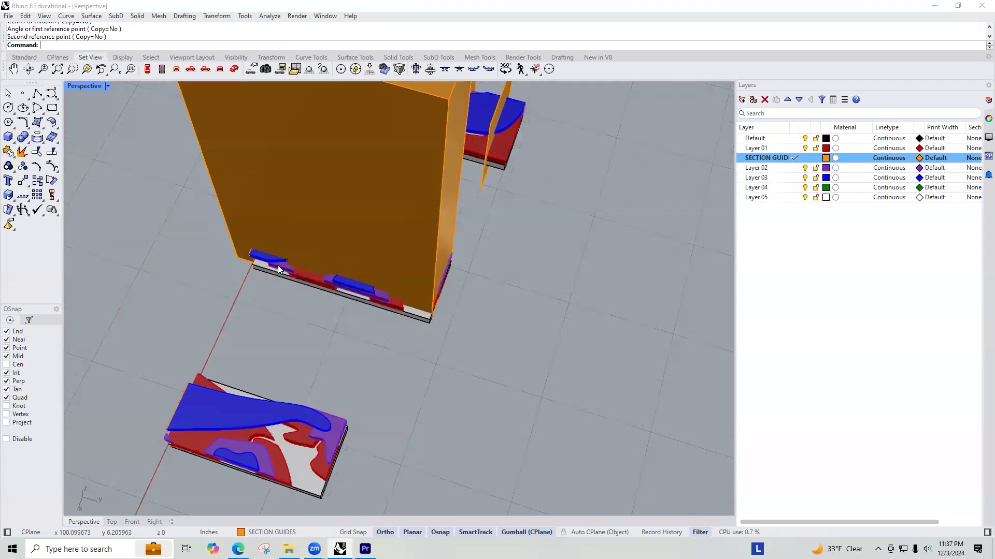
right_drag(278, 265, 298, 259)
scroll(298, 259, down, 6)
scroll(373, 220, up, 6)
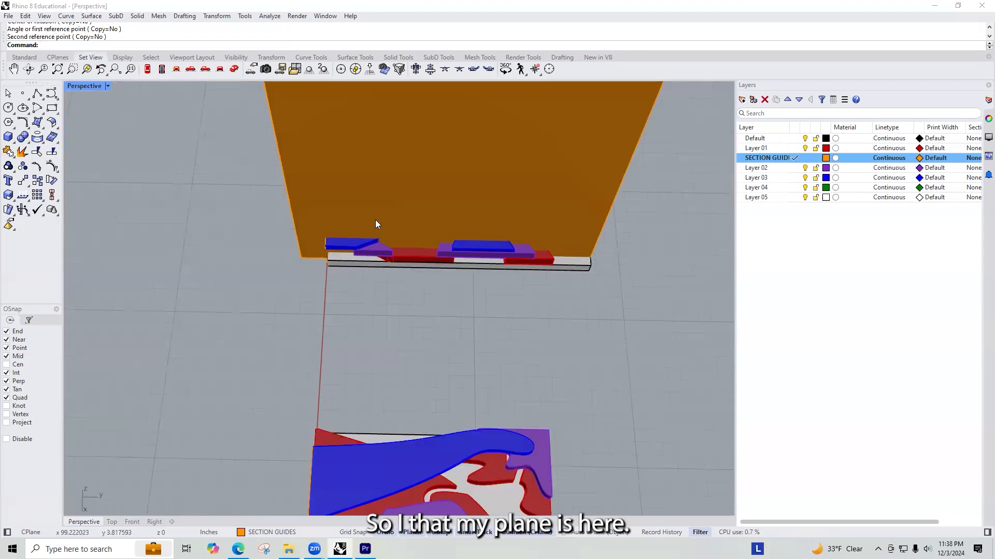
text(plan)
key(Return)
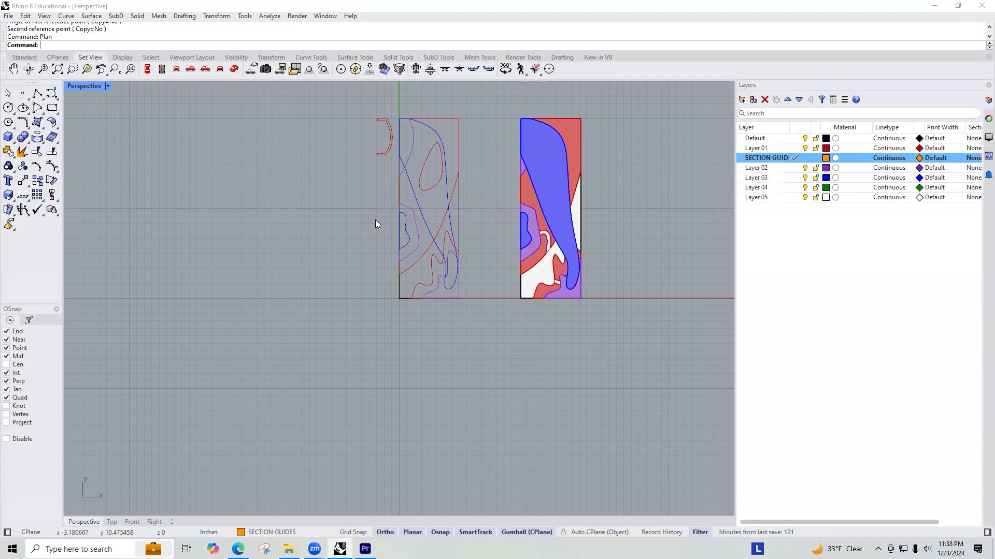
click(108, 86)
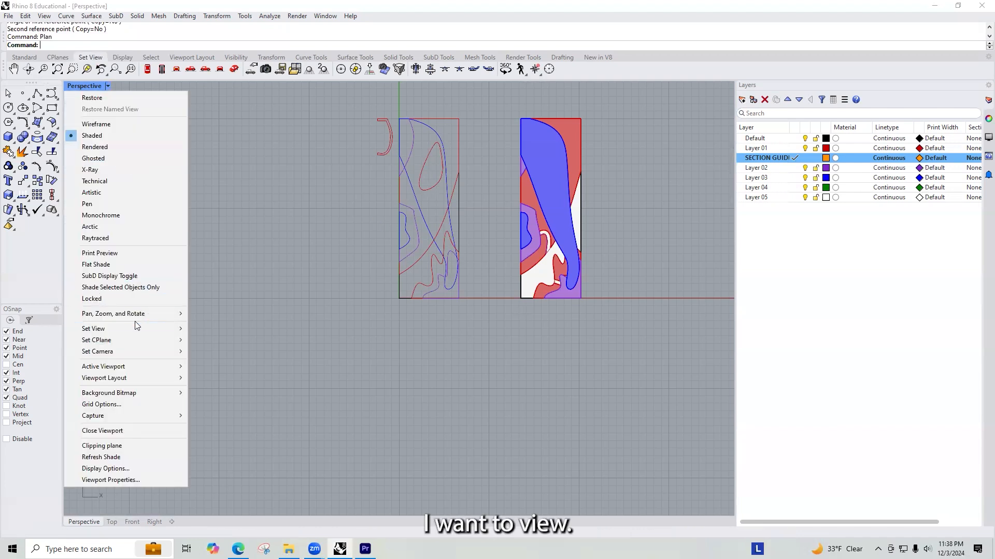
mouse_move(144, 330)
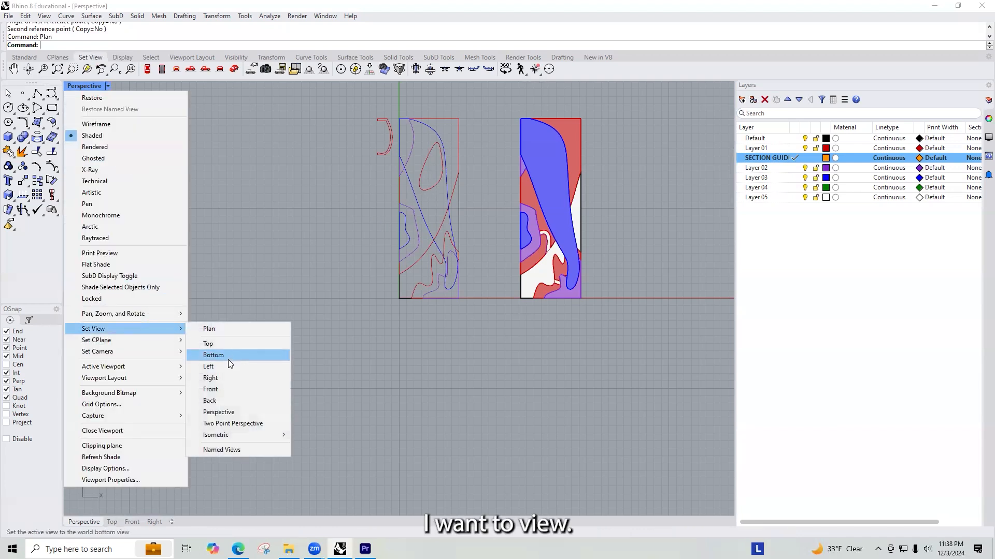
click(224, 412)
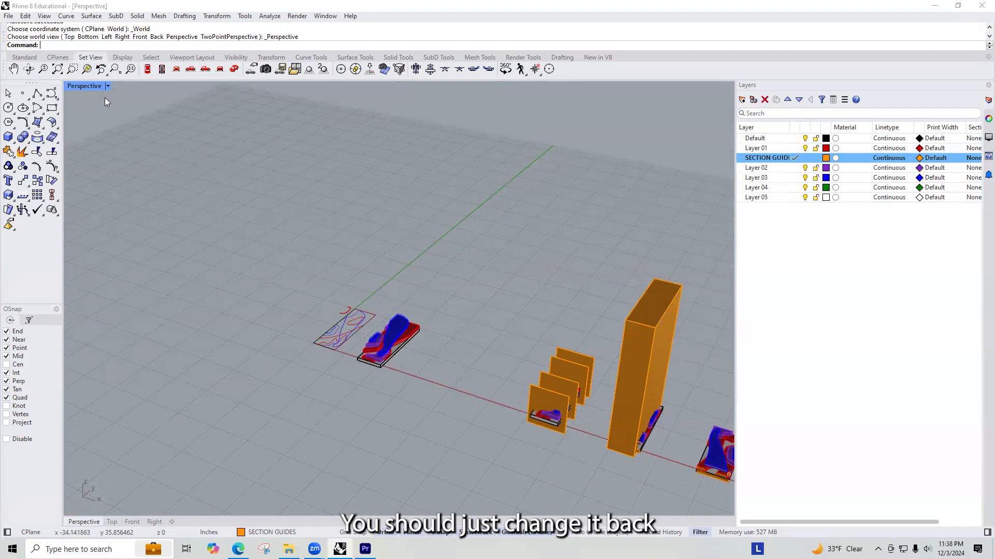
Step: Draw a vertical plane about 2'0" long and 11" high along the copied box's cut face, ending at the frame's far corner
shift+right_drag(438, 332, 308, 271)
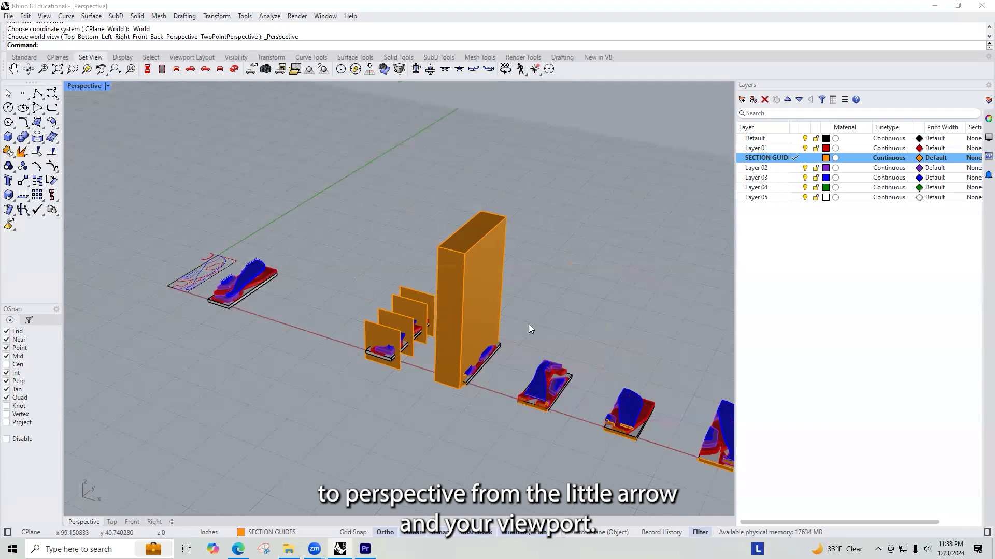
shift+right_drag(528, 325, 379, 267)
scroll(323, 316, up, 3)
text(Plane)
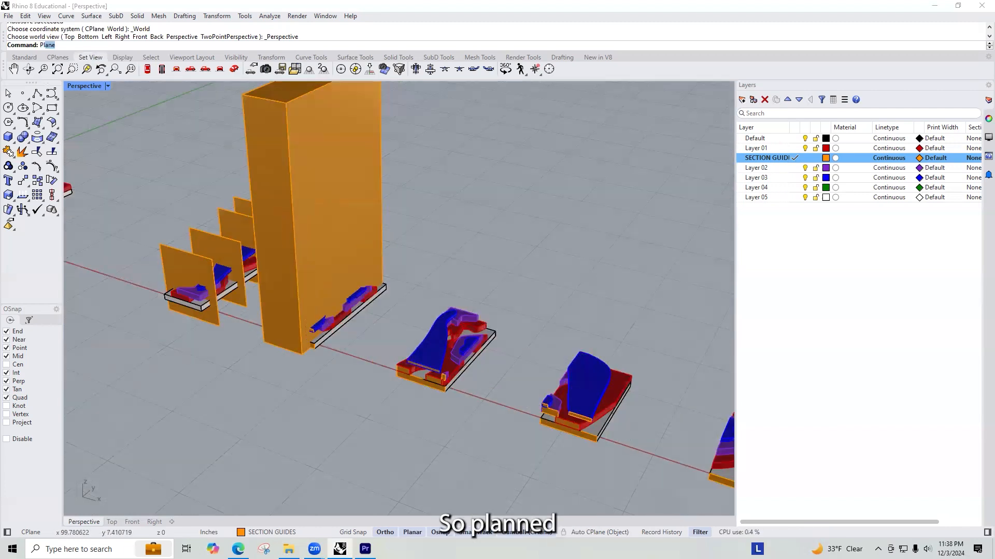
key(Return)
text(V)
key(Return)
scroll(323, 321, up, 5)
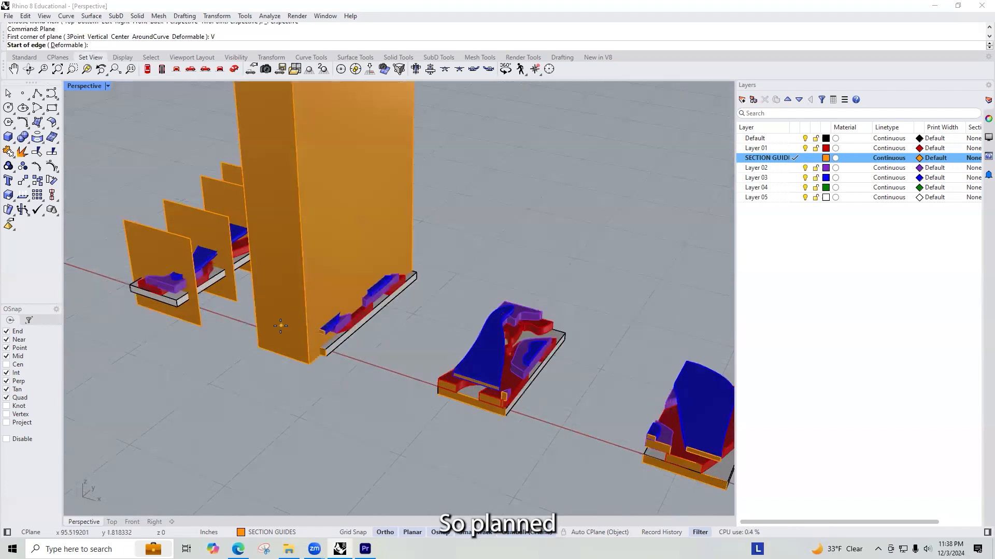
click(324, 287)
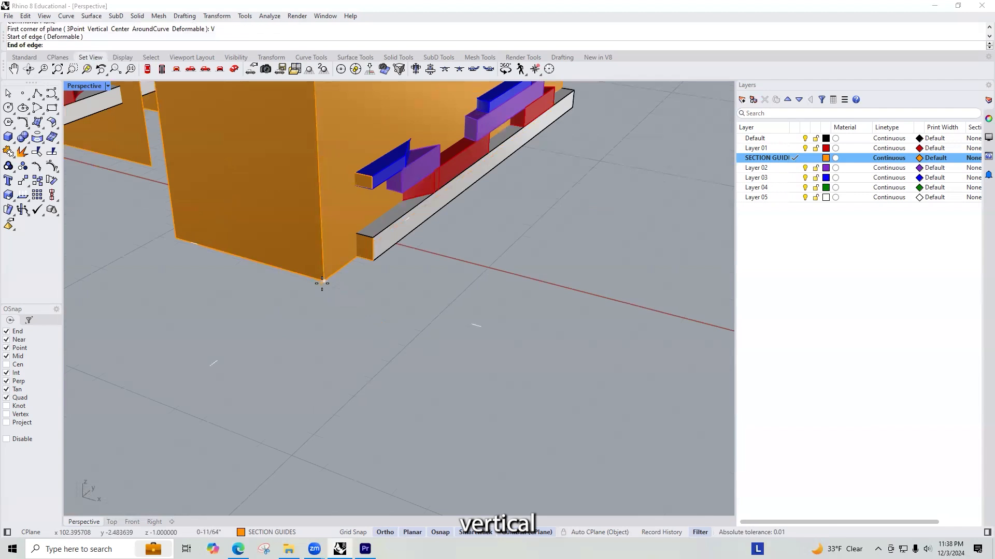
scroll(332, 253, down, 5)
scroll(285, 264, up, 6)
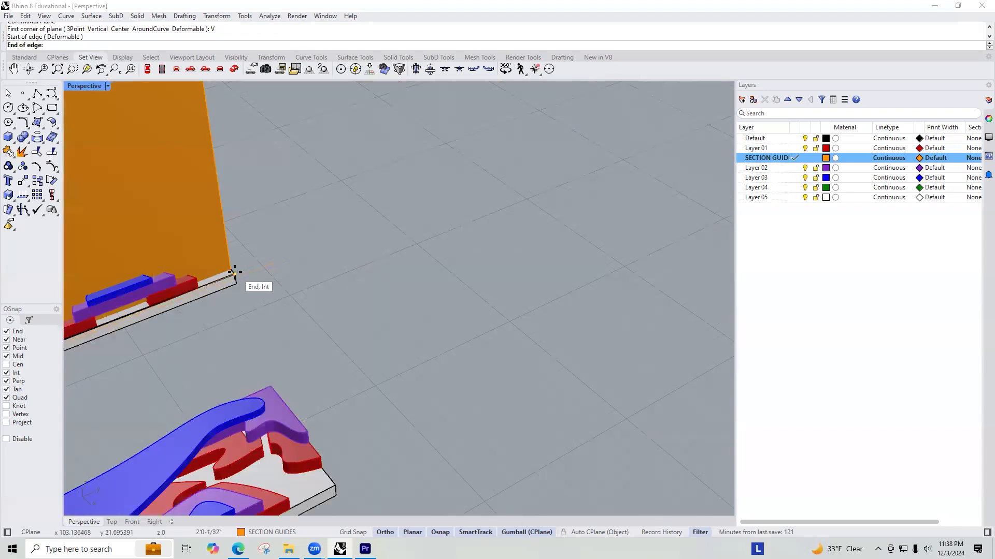
scroll(349, 254, down, 5)
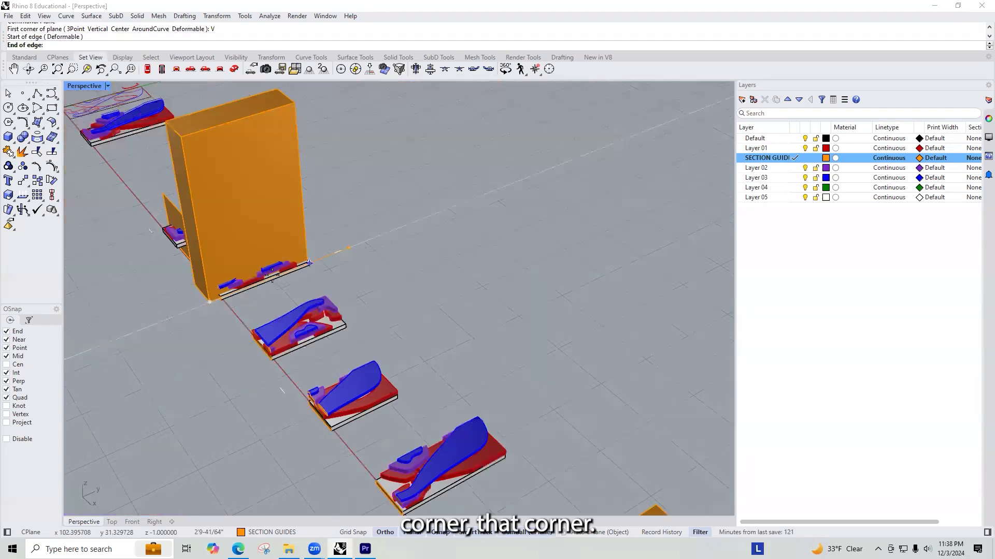
scroll(316, 249, up, 5)
right_drag(329, 251, 235, 266)
scroll(238, 263, down, 6)
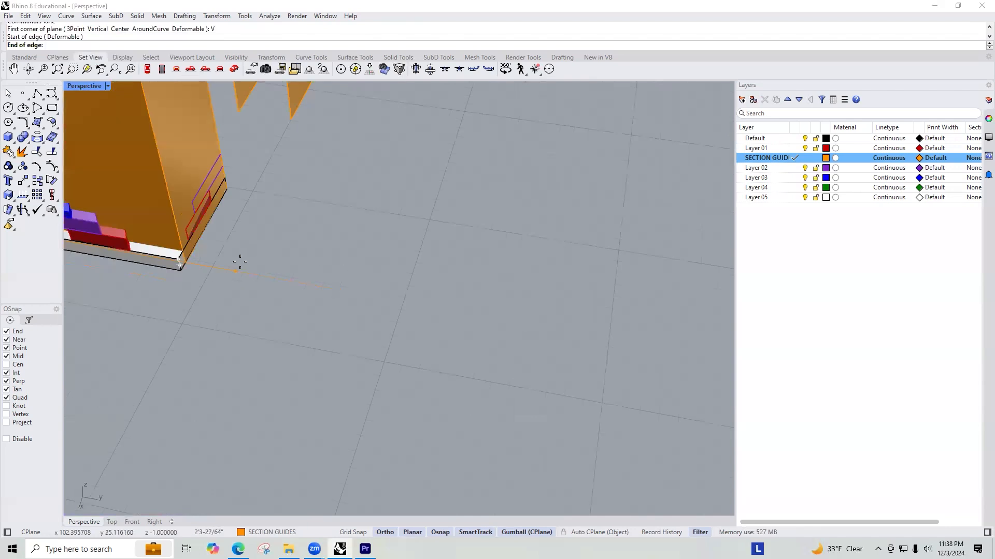
scroll(240, 262, up, 5)
click(141, 270)
scroll(183, 269, down, 9)
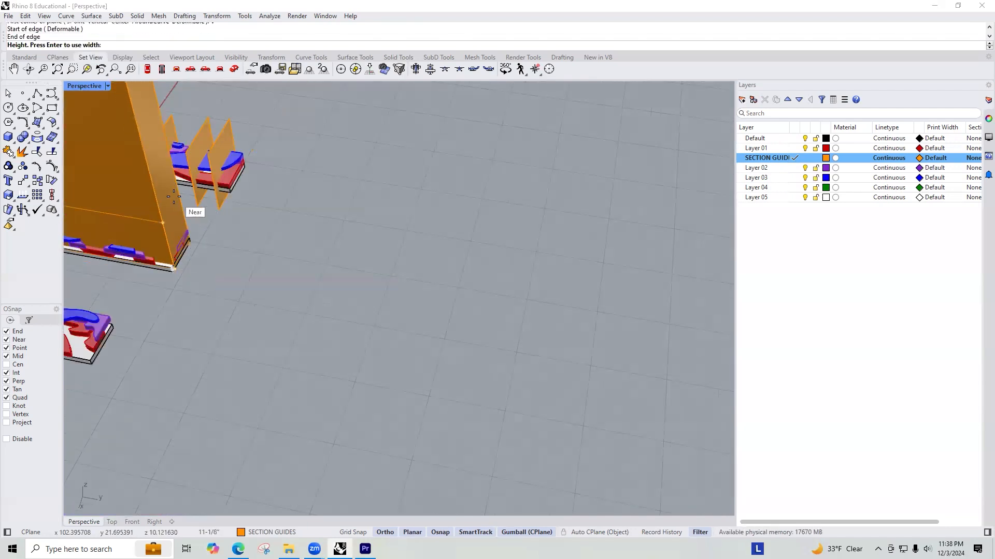
click(158, 215)
Step: Delete the copied box from the section copy nearest the guide-plane model, keeping the vertical plane on its cut face
scroll(227, 233, down, 4)
right_drag(227, 233, 306, 204)
click(305, 203)
key(Delete)
Step: Enlarge the new vertical plane so it extends past both ends of the section copy
right_drag(265, 350, 390, 227)
click(390, 228)
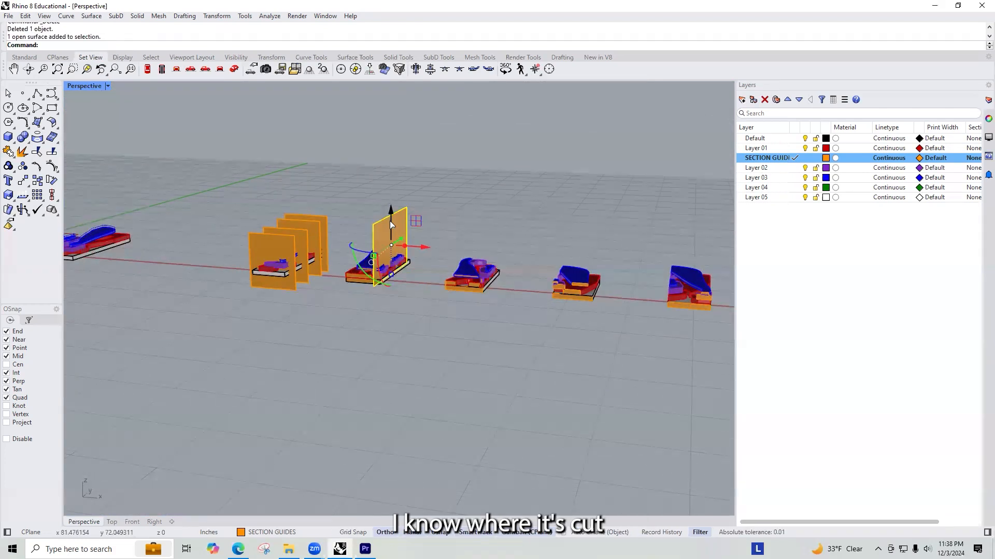
drag(373, 267, 364, 273)
click(434, 270)
Step: Copy the second rotated copy's box to the section copy holding the new plane, placing its base corner on the frame corner at the red axis
scroll(256, 296, down, 6)
right_drag(332, 306, 401, 331)
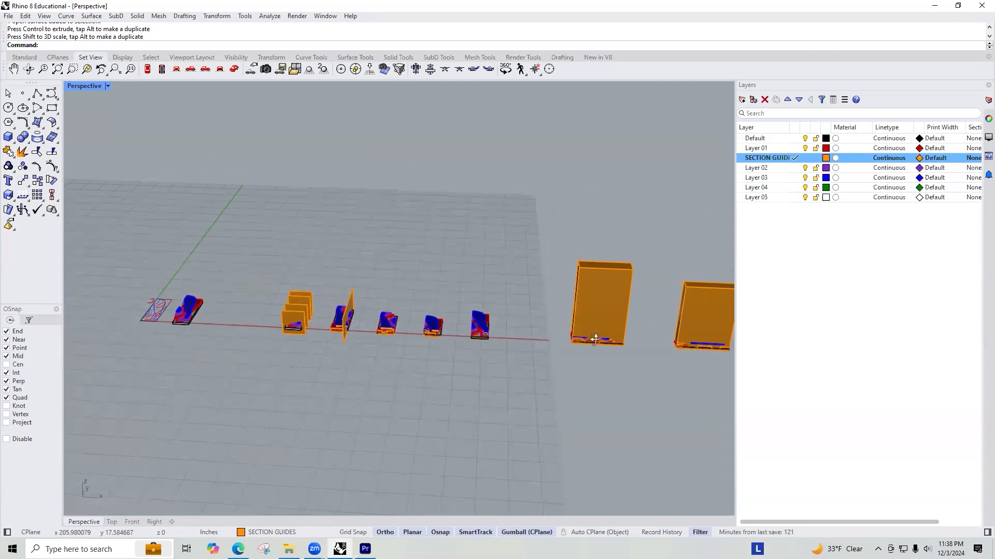
right_drag(595, 339, 614, 337)
shift+right_drag(676, 324, 466, 320)
click(492, 301)
right_click(493, 302)
click(524, 322)
scroll(480, 340, up, 8)
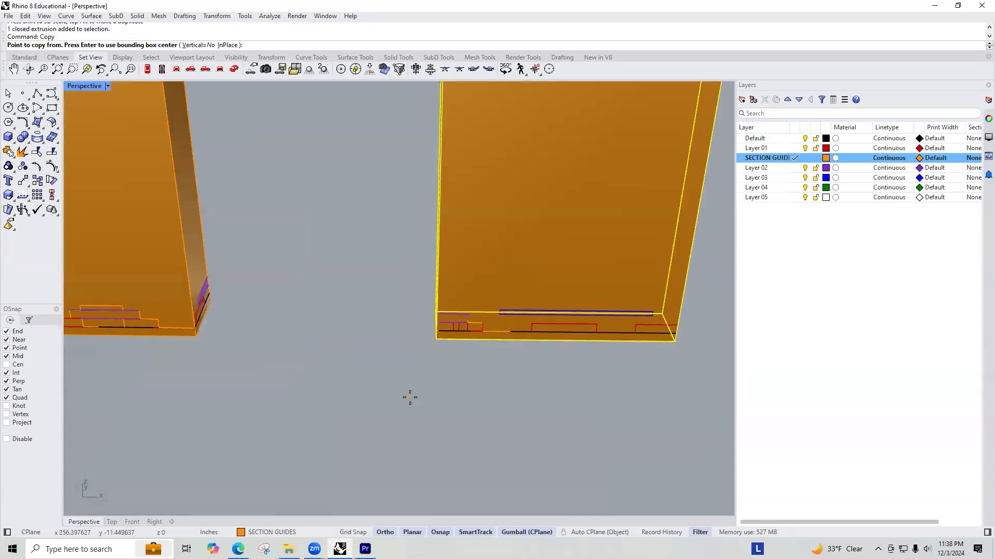
scroll(409, 399, up, 6)
scroll(477, 304, down, 7)
right_drag(495, 249, 251, 213)
scroll(456, 285, down, 6)
scroll(260, 229, up, 4)
scroll(279, 231, up, 3)
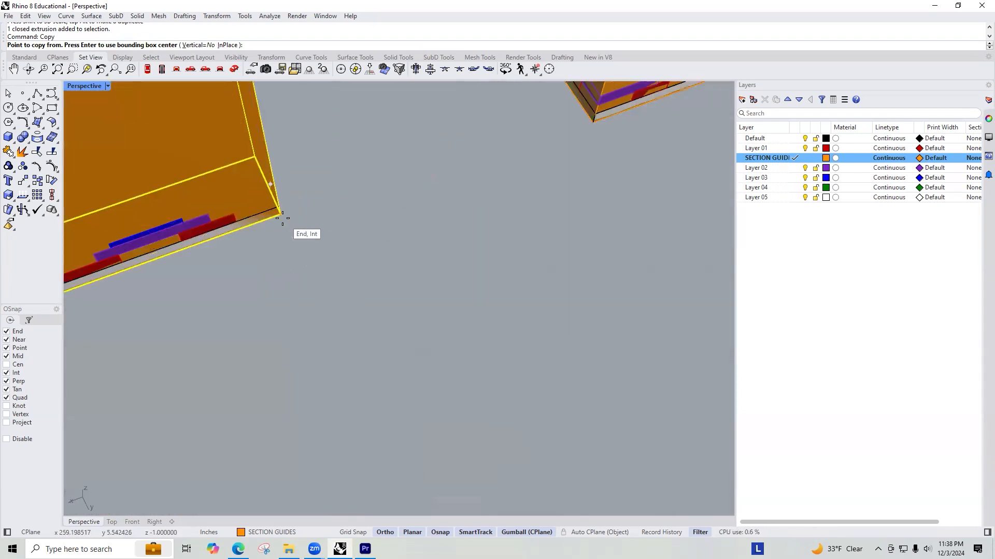
click(282, 215)
scroll(233, 249, down, 6)
click(332, 225)
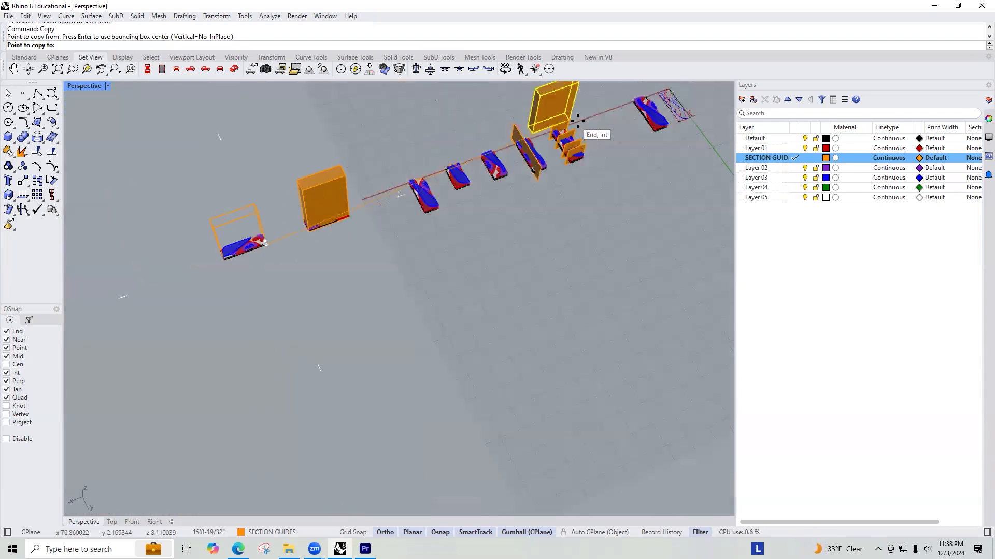
scroll(541, 140, up, 3)
scroll(417, 252, up, 4)
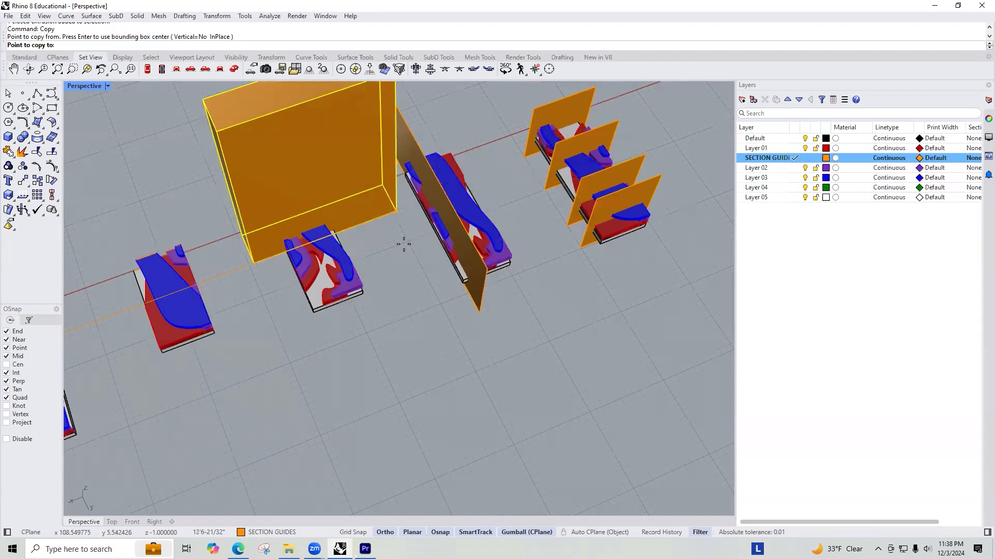
scroll(404, 244, up, 4)
scroll(518, 264, down, 8)
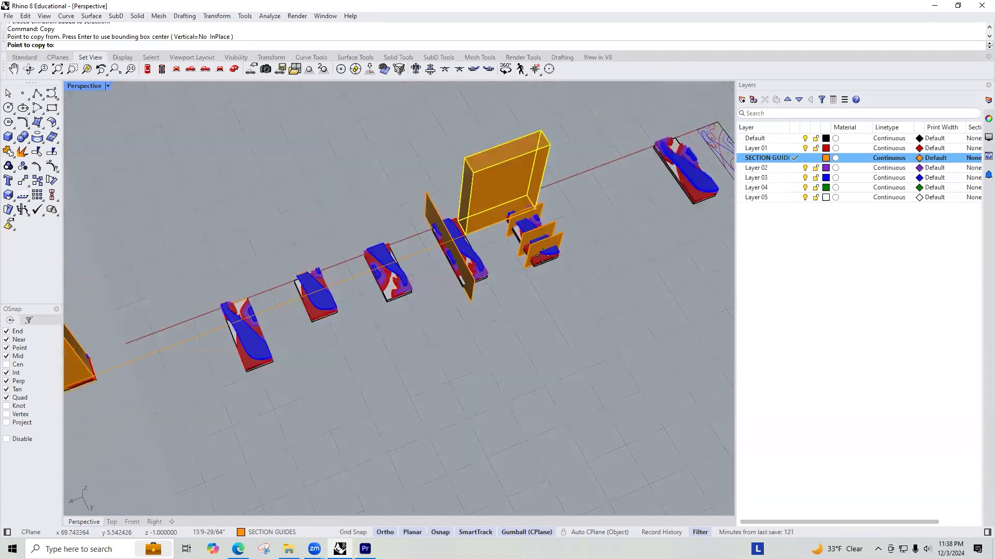
scroll(543, 252, up, 4)
scroll(247, 440, up, 5)
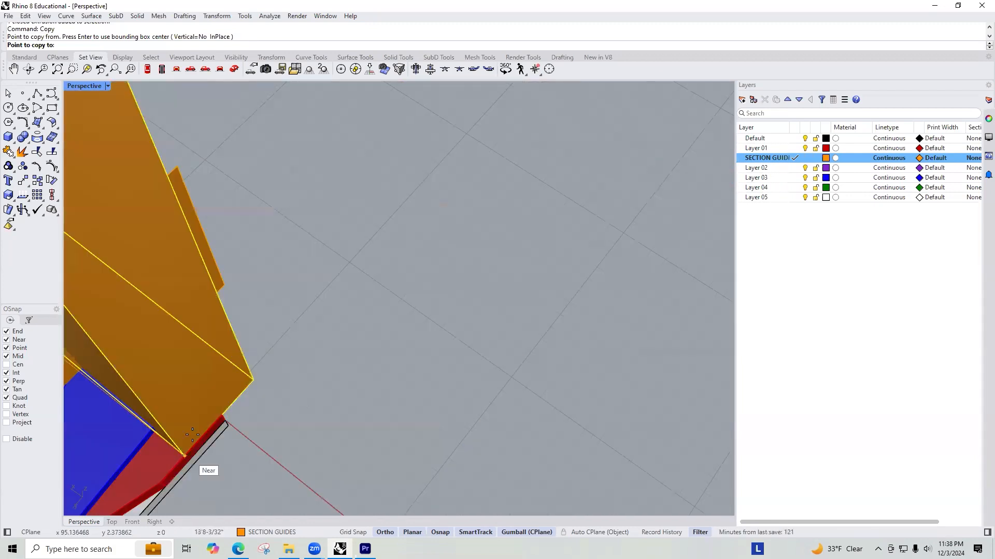
click(228, 423)
key(Return)
Step: Rotate the newly copied box 90 degrees about the shared frame corner so it runs along the section copy's length
click(250, 359)
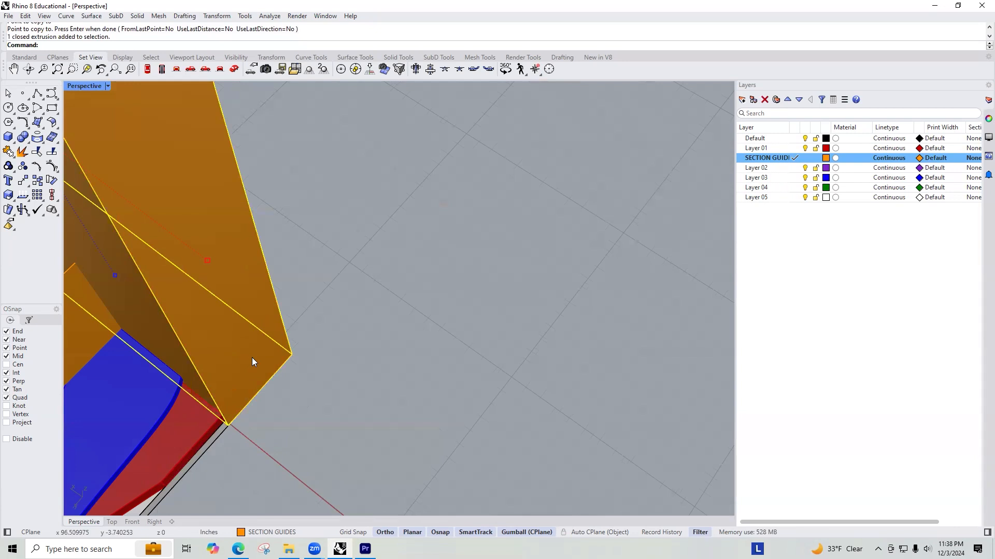
text(Rotate)
key(Return)
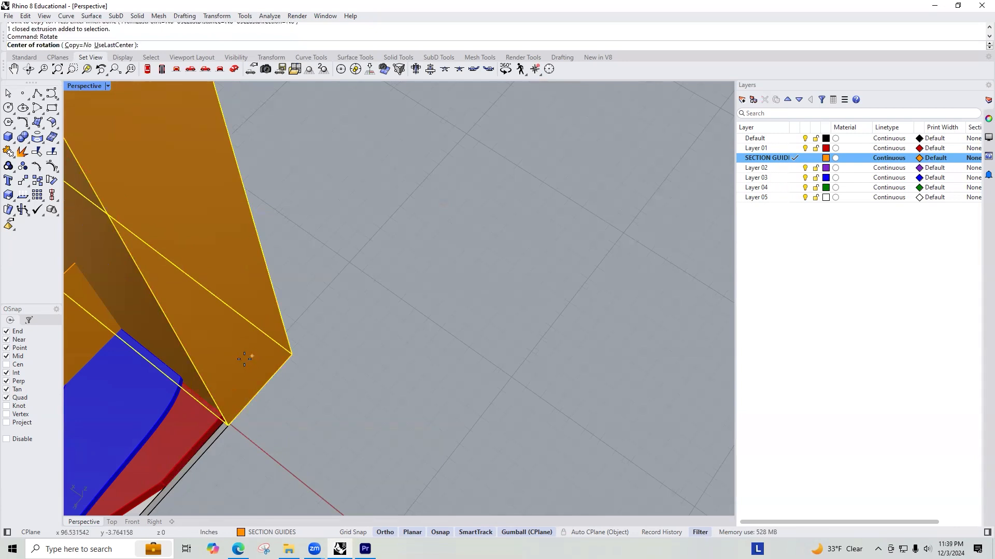
click(228, 423)
click(292, 354)
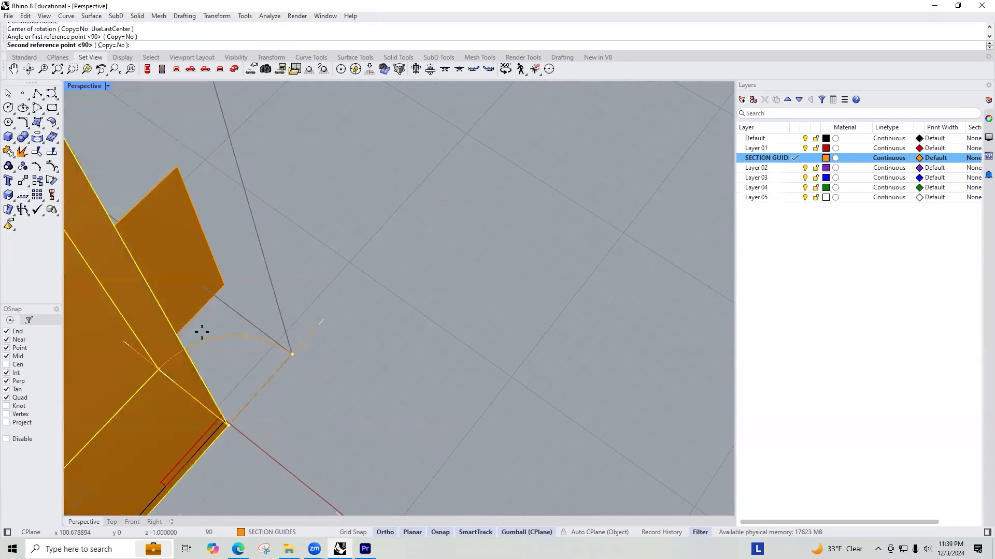
click(81, 342)
scroll(309, 238, down, 10)
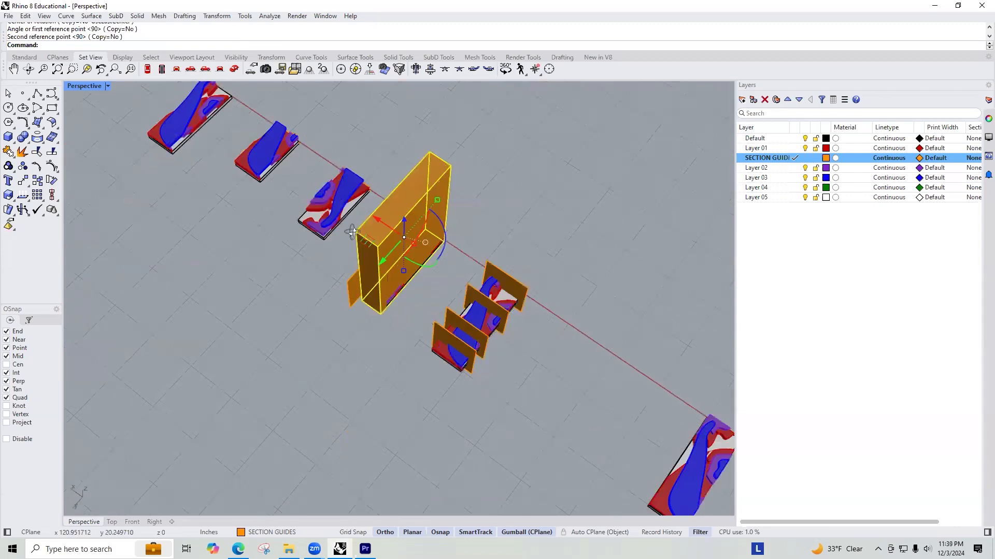
Step: Move the rotated box so its bottom end corner meets the frame's far outer corner beside the enlarged plane
right_drag(371, 212, 389, 224)
scroll(418, 255, up, 3)
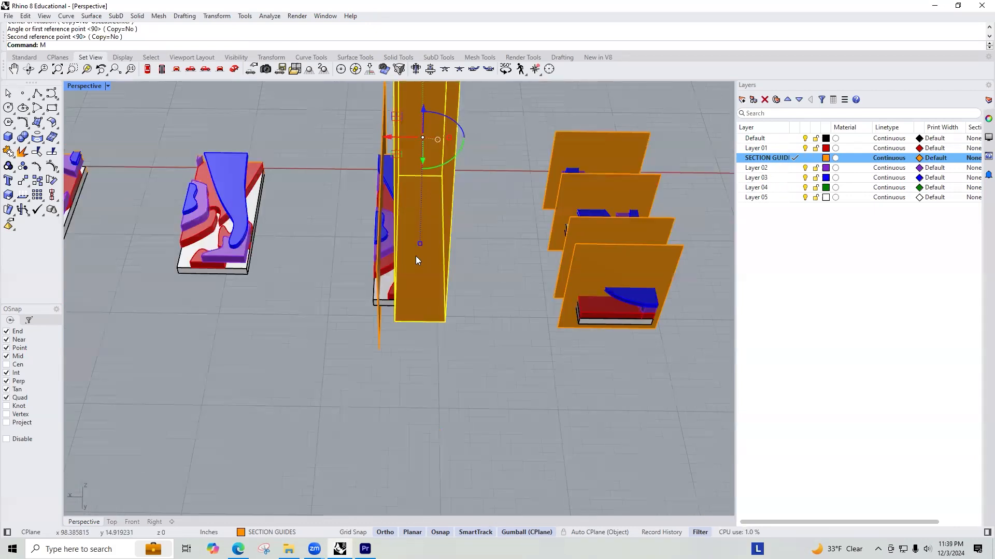
text(M)
key(Return)
click(395, 322)
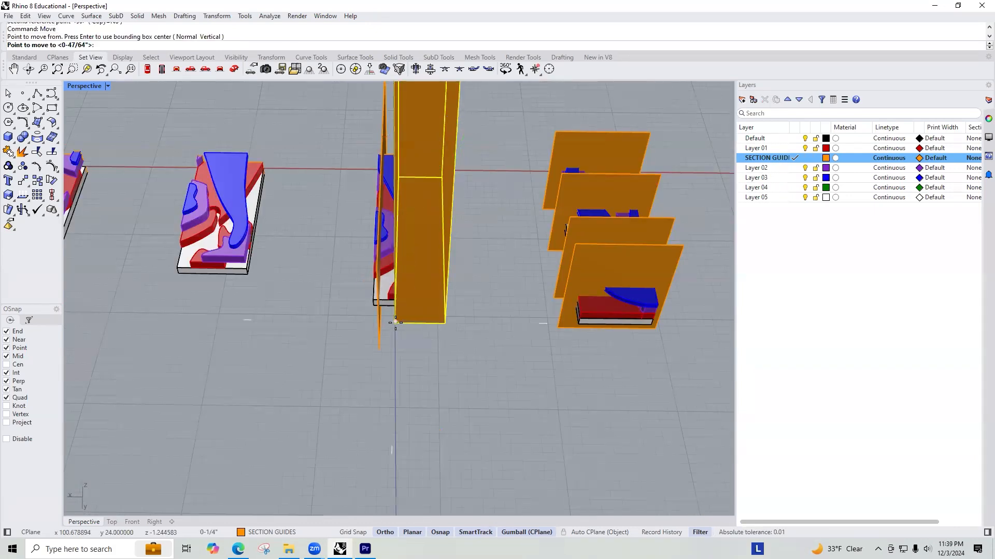
scroll(373, 303, up, 3)
scroll(375, 302, up, 7)
right_drag(375, 302, 409, 282)
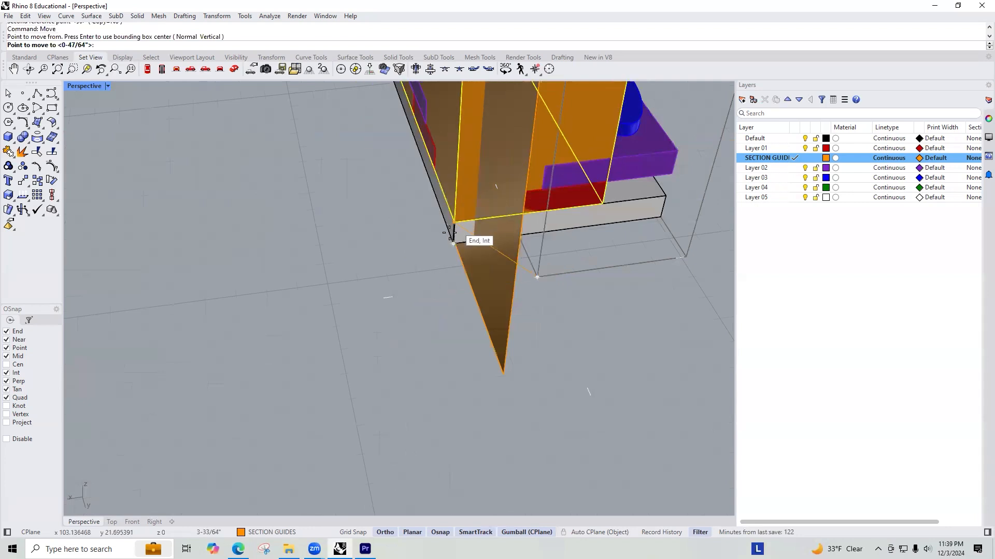
click(452, 241)
Step: Draw a second vertical plane about 1'9-5/8" long against the box's inner face, running lengthwise through the section copy
scroll(402, 308, down, 5)
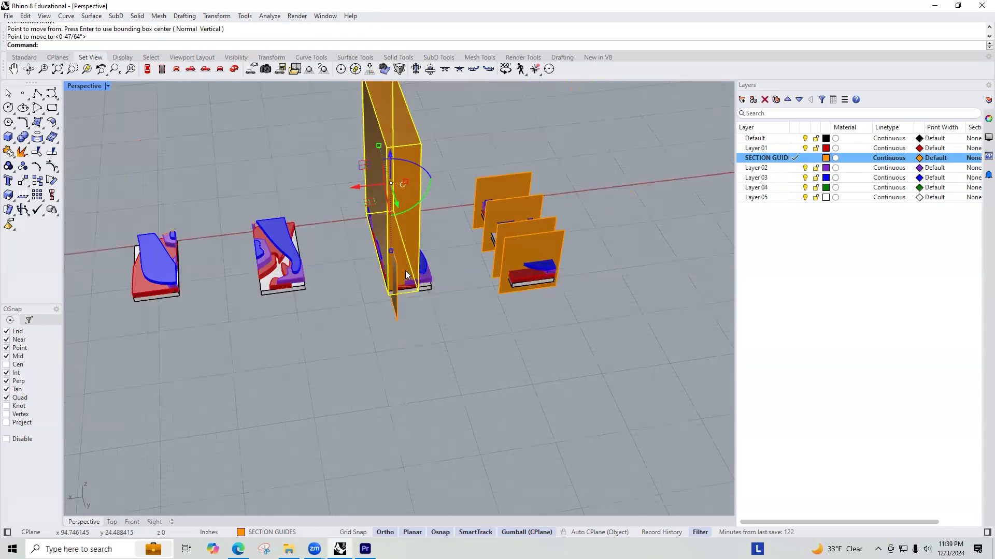
key(Escape)
text(Plane)
key(Return)
text(V)
key(Return)
scroll(409, 265, up, 3)
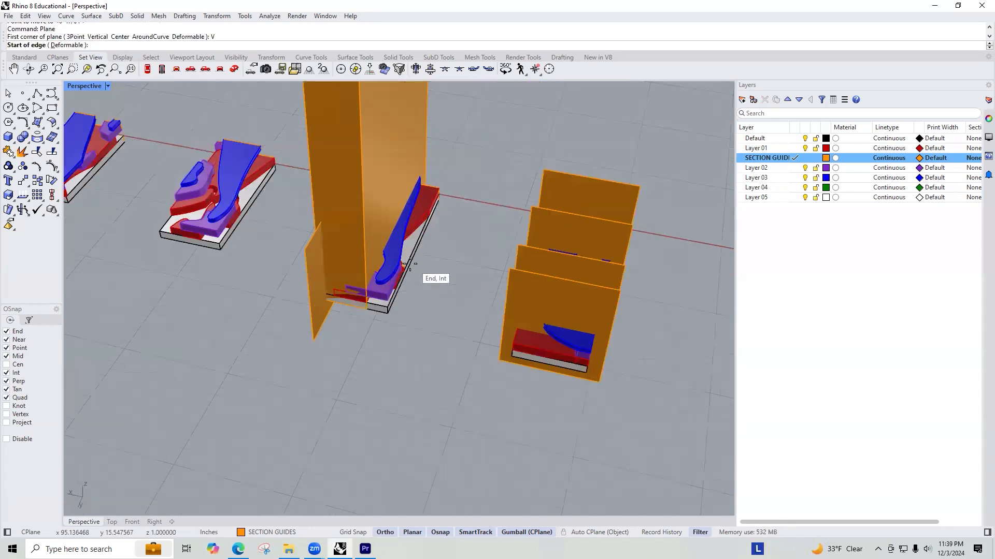
scroll(409, 265, up, 3)
click(355, 323)
right_drag(462, 137, 368, 145)
right_drag(493, 183, 510, 237)
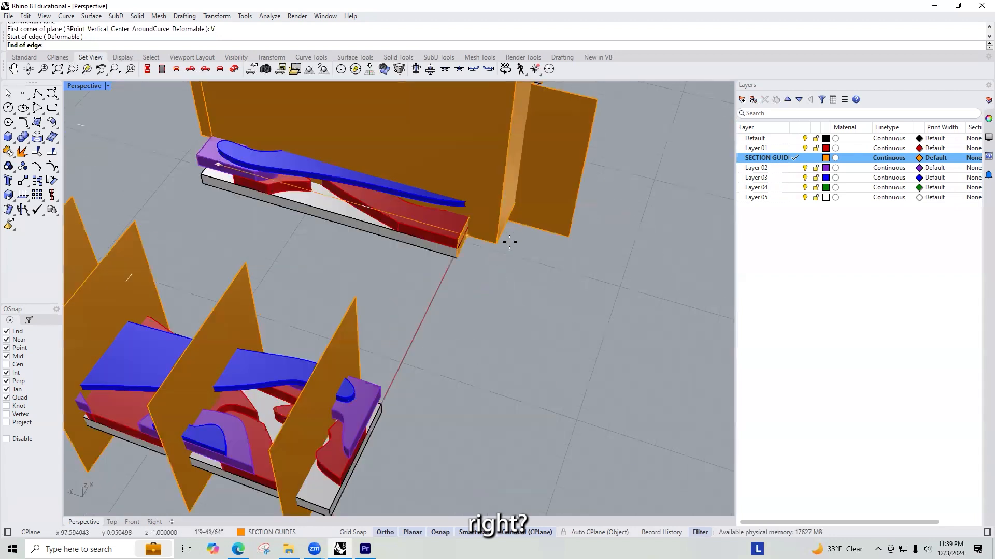
click(456, 259)
click(485, 166)
scroll(485, 166, down, 4)
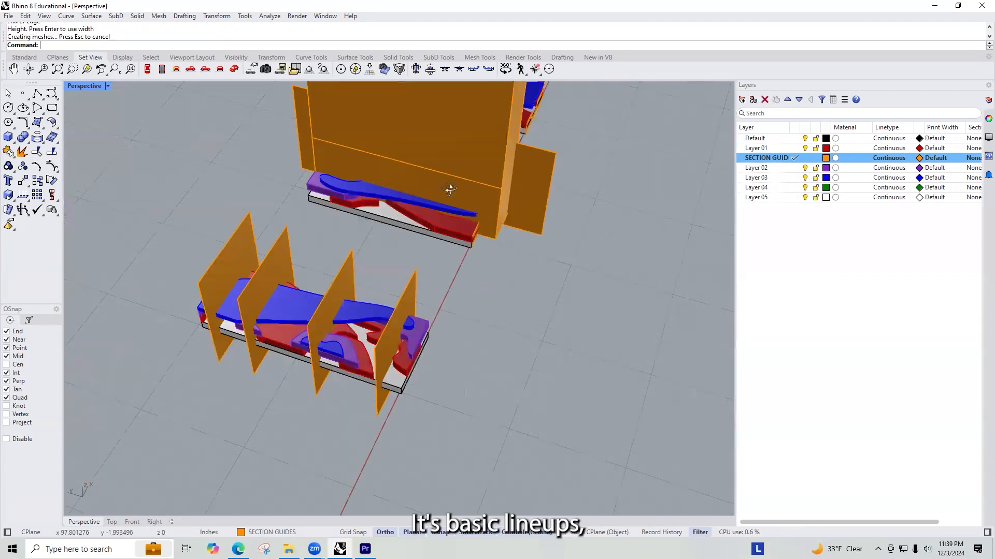
Step: Delete the second copied box and enlarge the plane left on its inner face past both ends of the section copy
right_drag(466, 165, 381, 140)
click(380, 140)
key(Delete)
click(368, 192)
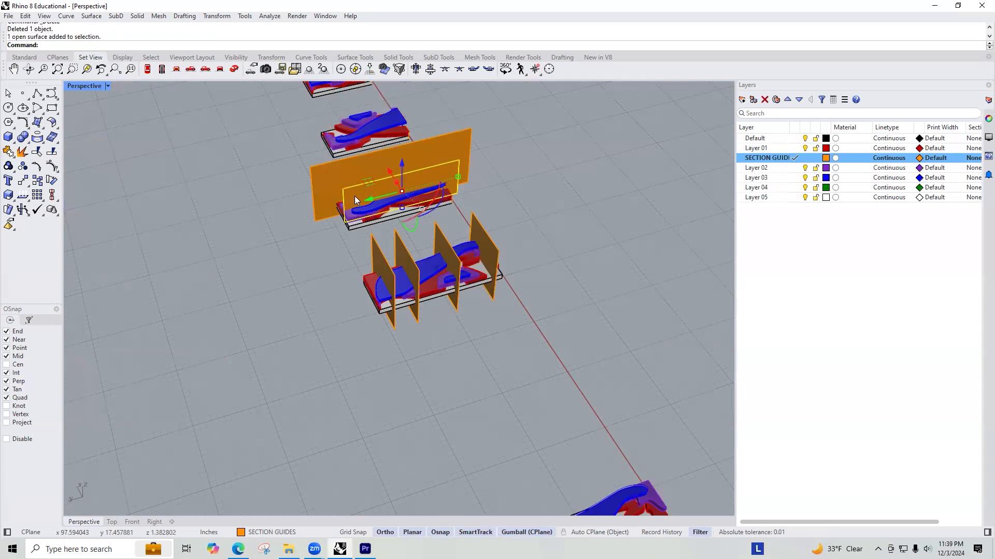
drag(458, 177, 469, 177)
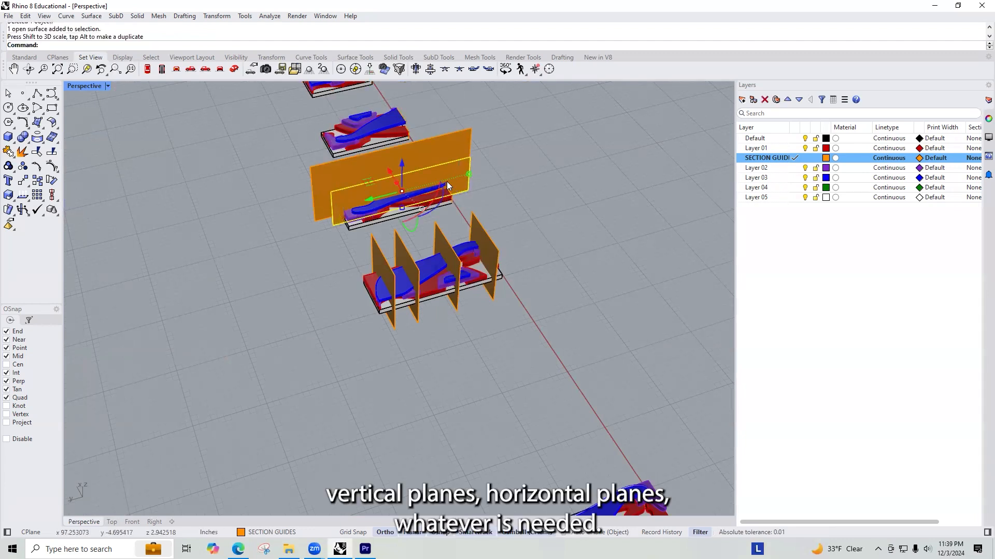
Step: Extend the second lengthwise plane below the model's base and select both lengthwise planes
drag(402, 208, 404, 219)
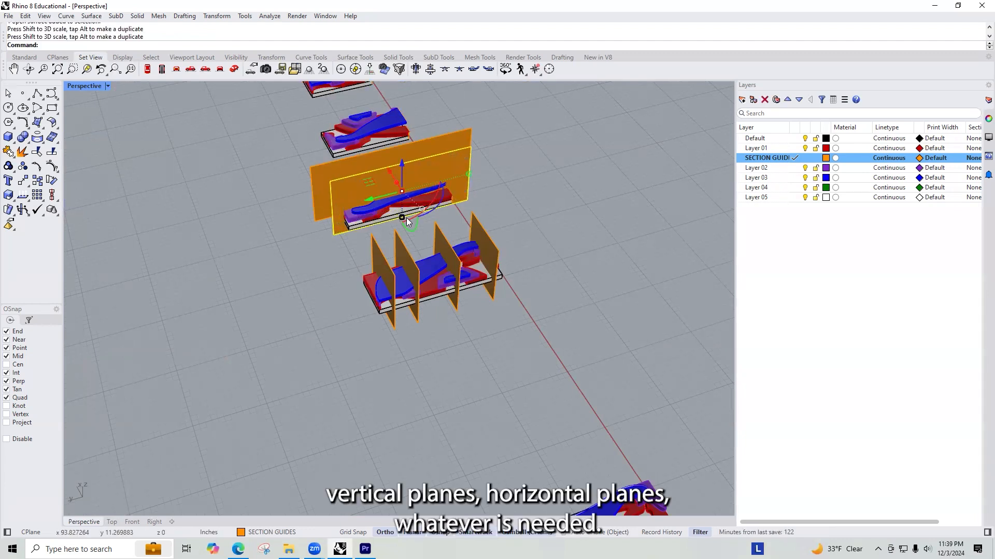
key(Escape)
right_drag(357, 198, 354, 154)
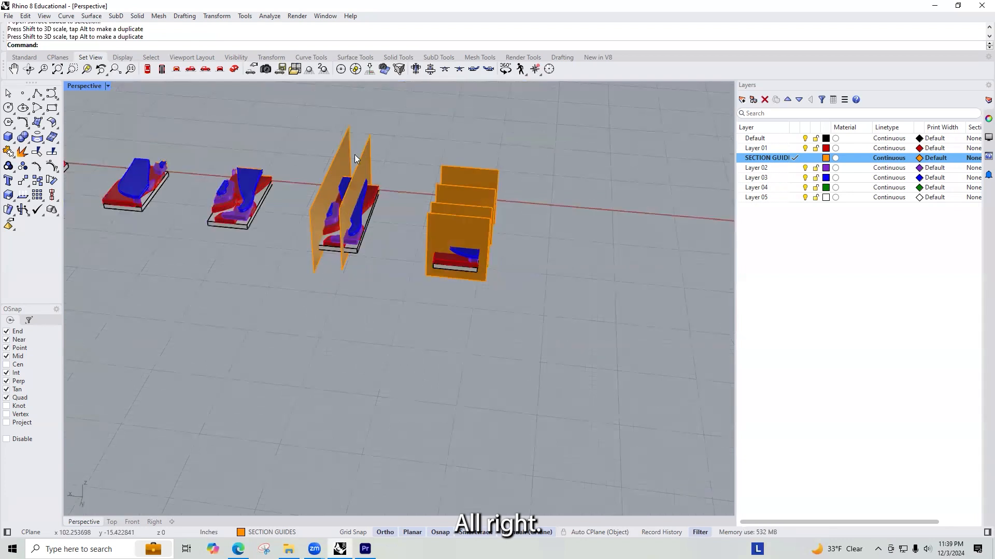
click(342, 154)
key(Return)
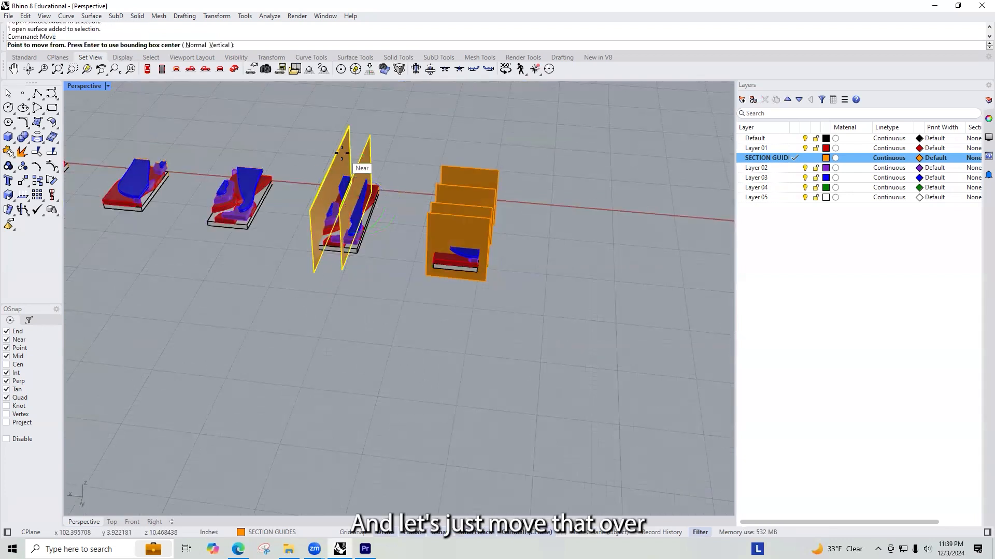
click(355, 296)
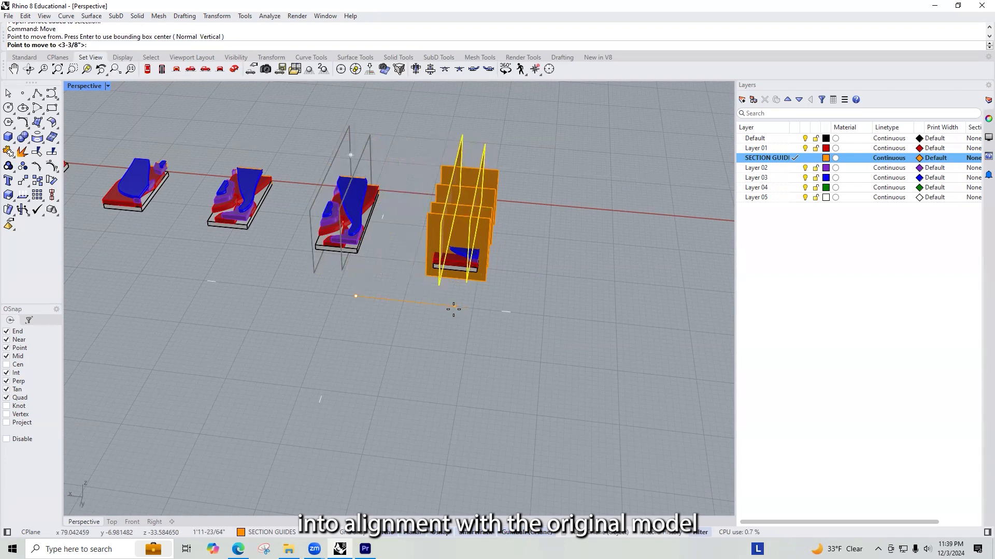
key(Escape)
Step: Copy both lengthwise planes from their model's base corner to the matching corner of the model with crosswise planes, and delete the originals
text(Copy)
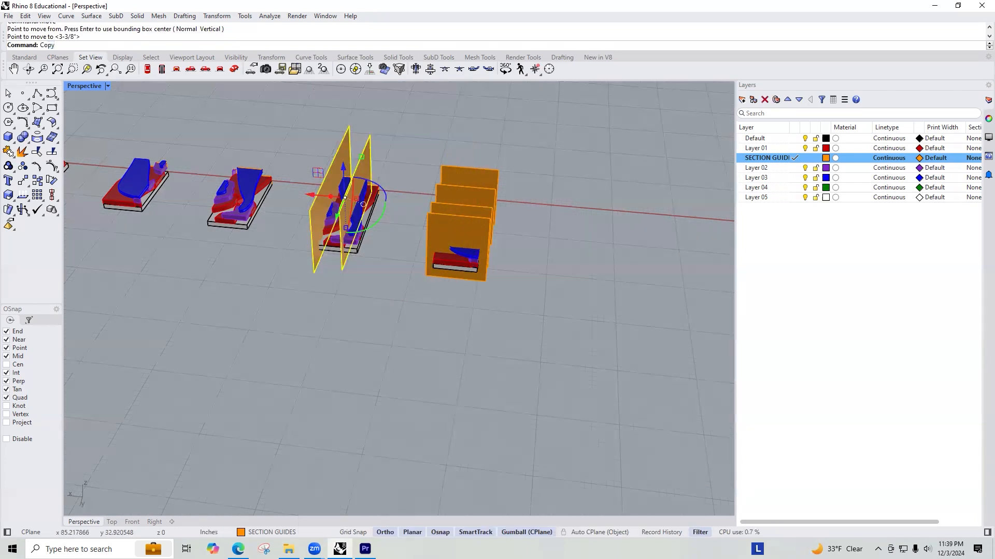
key(Return)
click(360, 255)
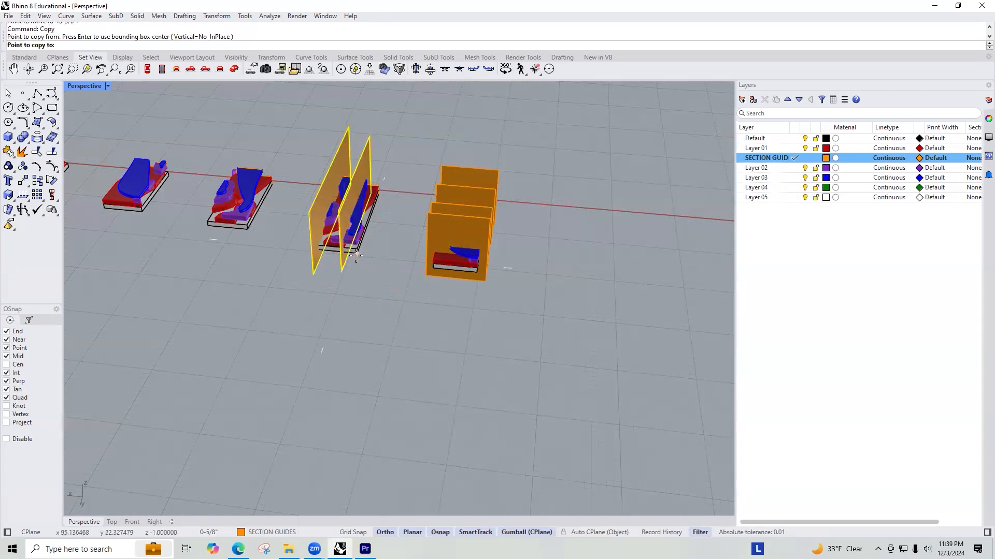
click(477, 273)
key(Return)
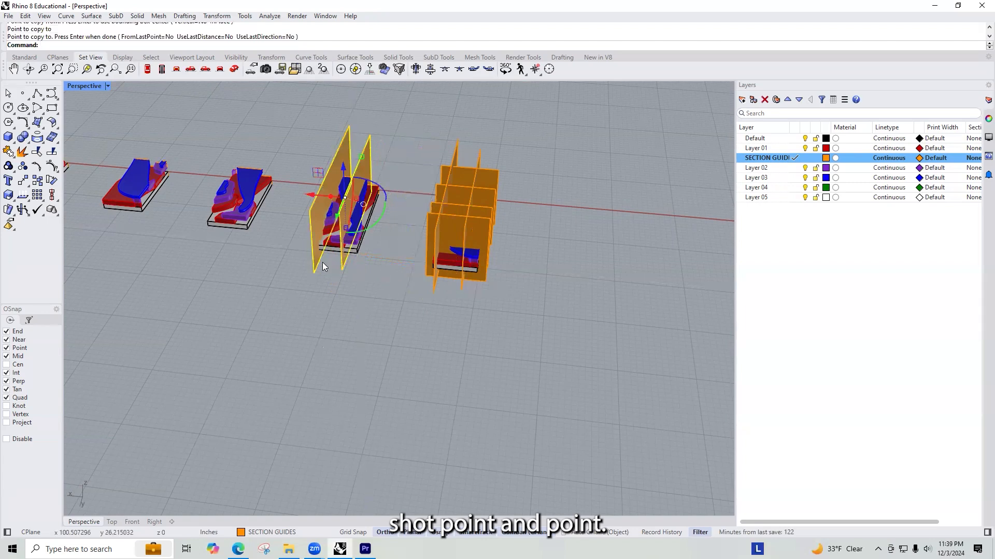
key(Delete)
Step: Select the model with all its crosswise and lengthwise guide planes and frame it in the Top view
right_drag(483, 251, 441, 381)
drag(441, 382, 269, 144)
key(ctrl+F1)
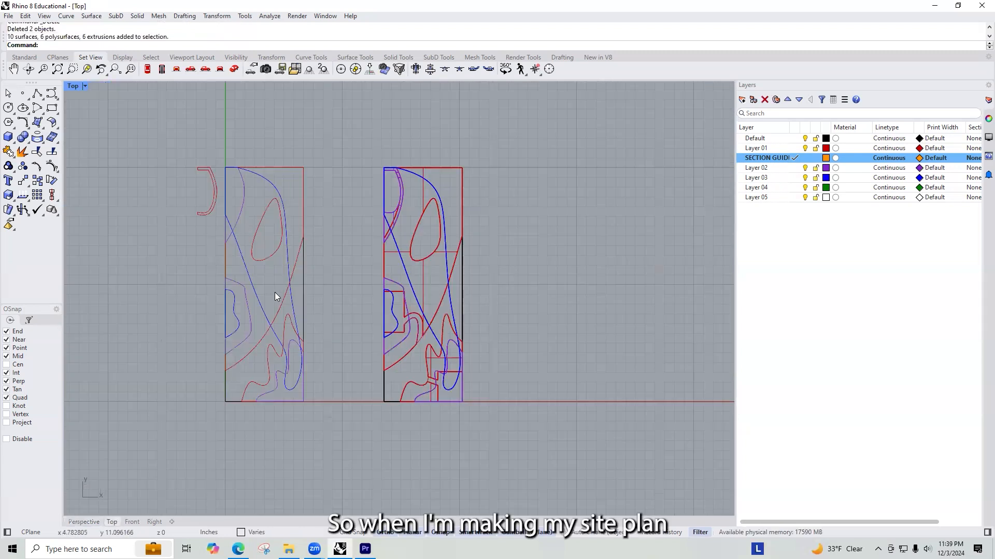
text(Z)
key(Return)
text(S)
key(Return)
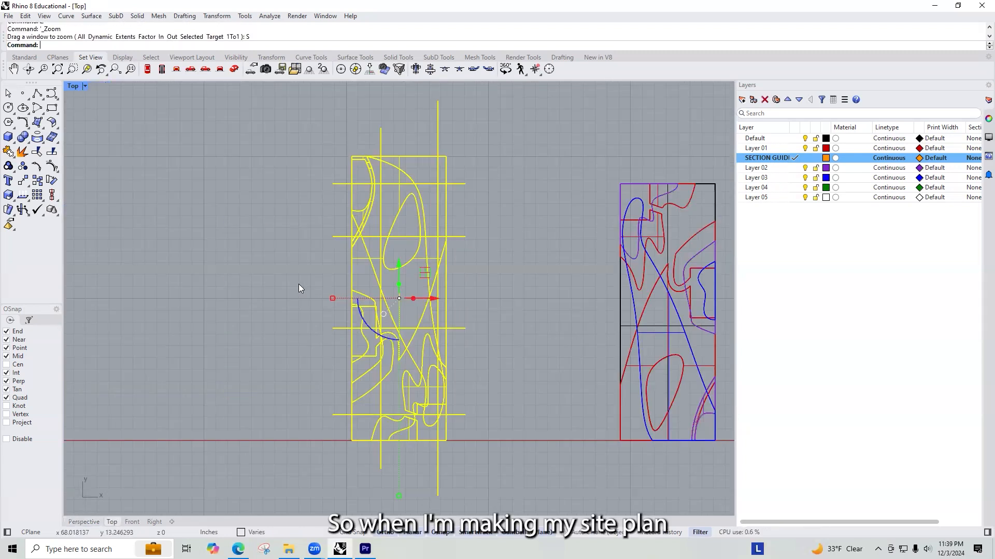
Step: Make a 2D drawing of the selection from the Top view, with properties by output layers and hidden lines included
text(Make2D)
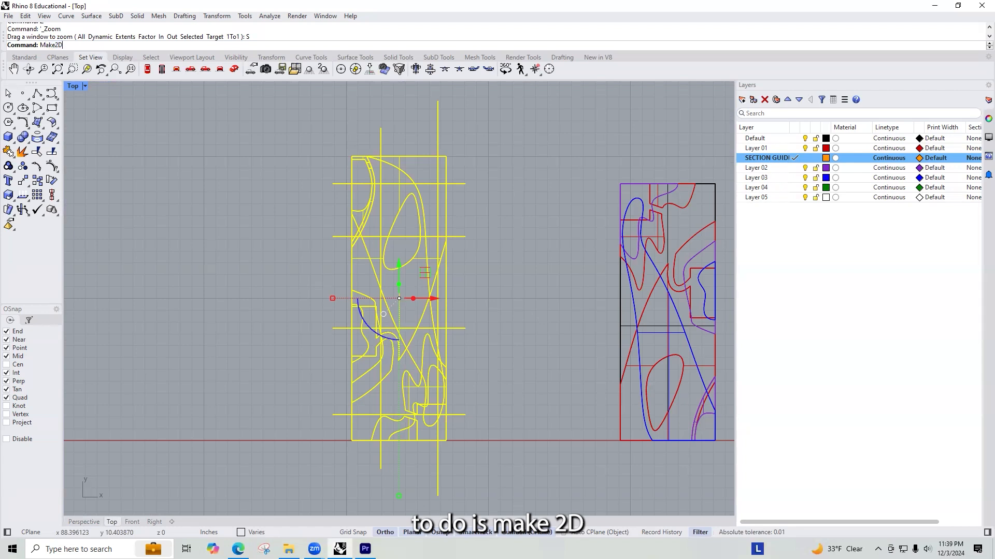
key(Return)
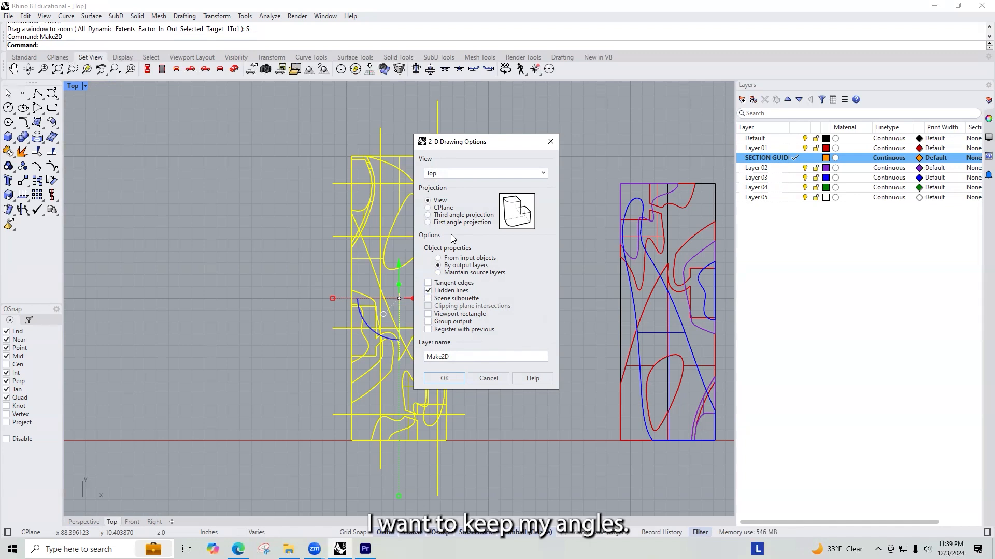
click(440, 380)
Step: Move the 2D drawing clear of the neighbouring model and examine its hidden lines and section cut lines
scroll(438, 275, down, 6)
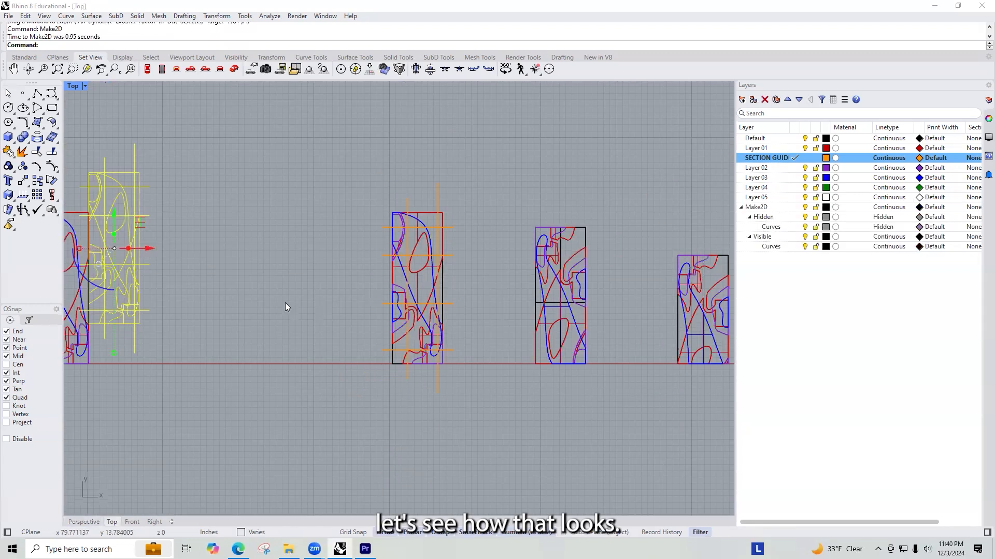
scroll(278, 290, down, 8)
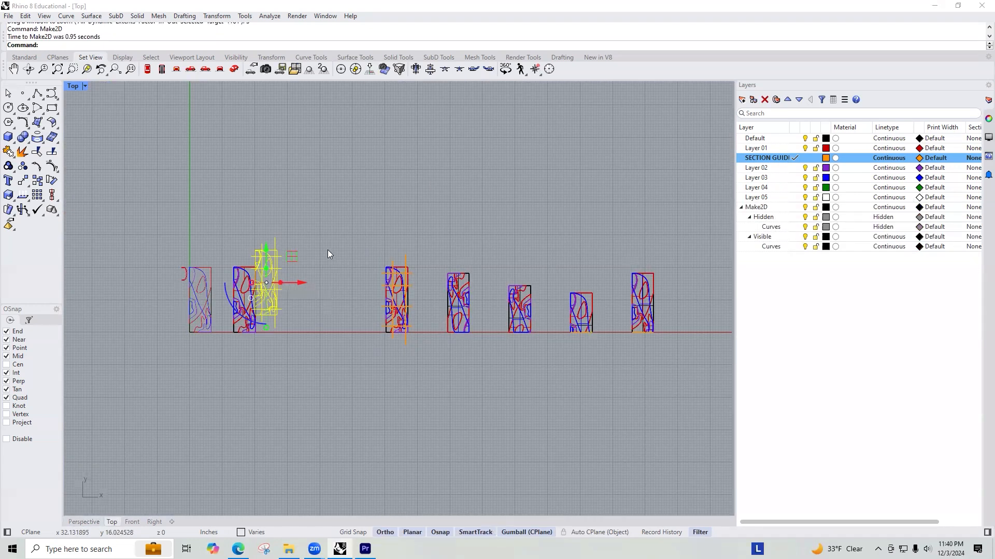
drag(300, 282, 337, 283)
click(335, 229)
scroll(300, 275, up, 2)
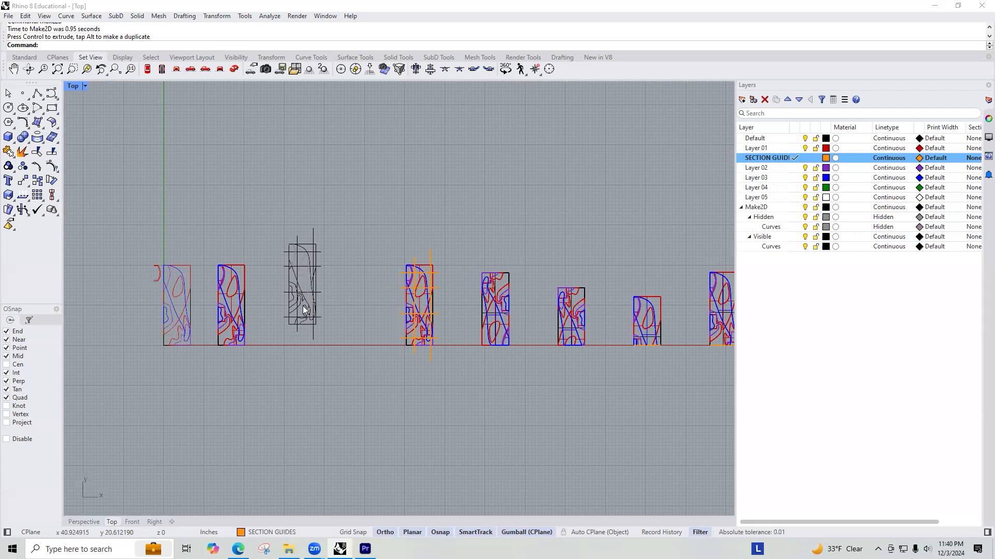
scroll(304, 303, up, 10)
scroll(305, 298, down, 6)
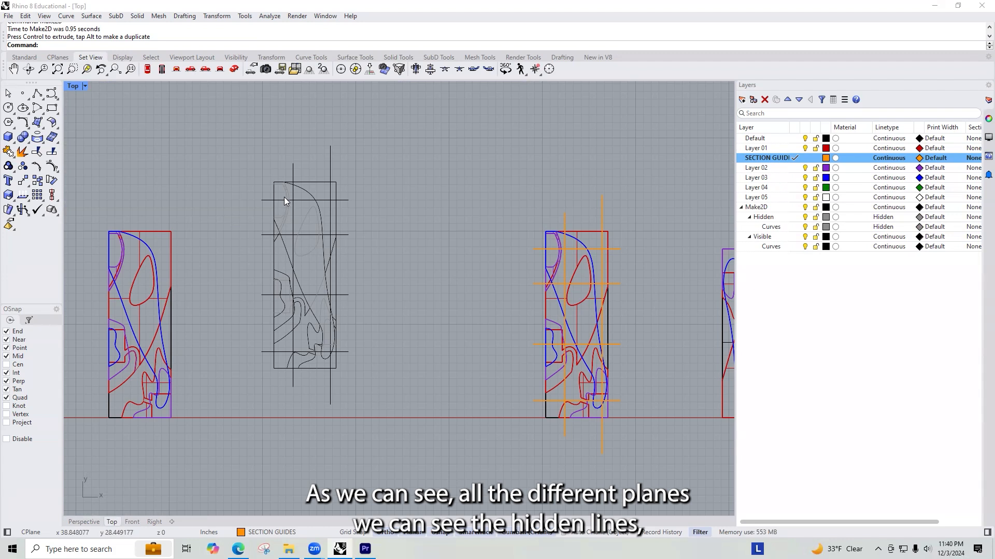
scroll(284, 234, up, 6)
scroll(364, 167, down, 5)
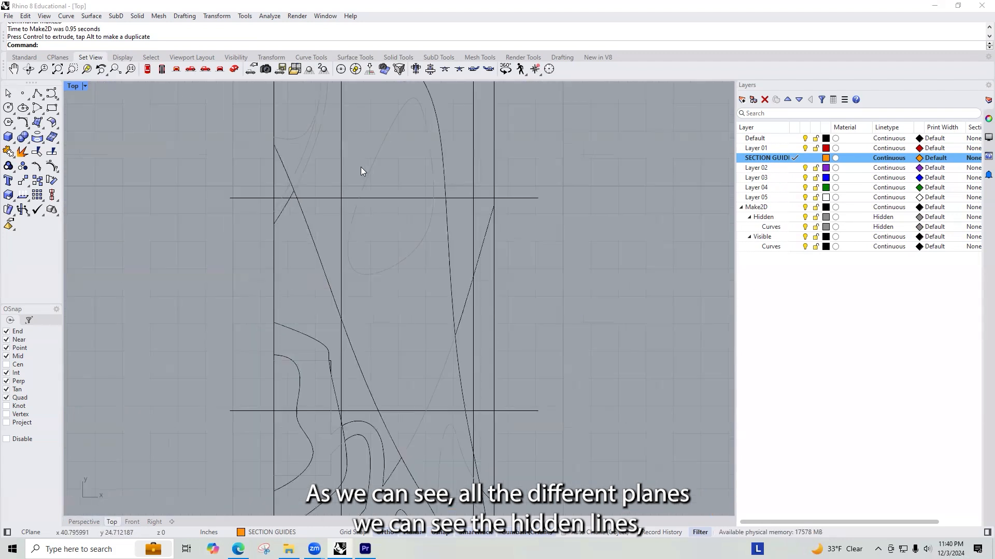
scroll(384, 125, down, 2)
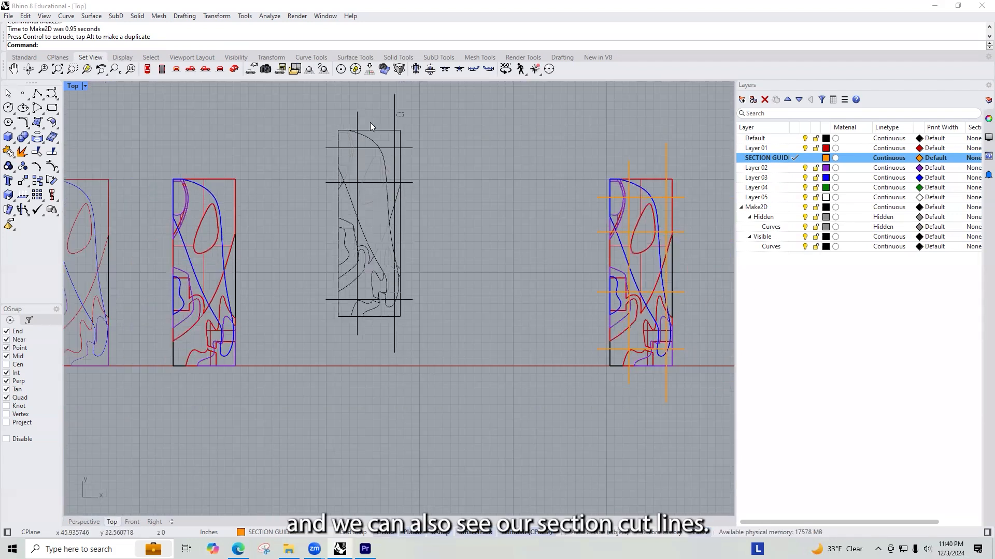
Step: Undo the drawing's move and the Make2D output
key(ctrl+z)
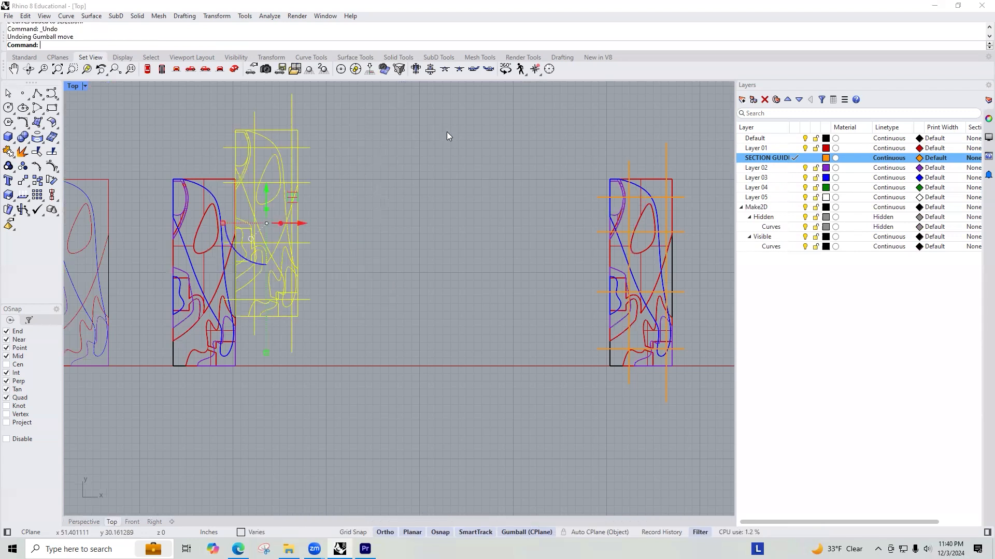
key(ctrl+z)
scroll(435, 148, down, 1)
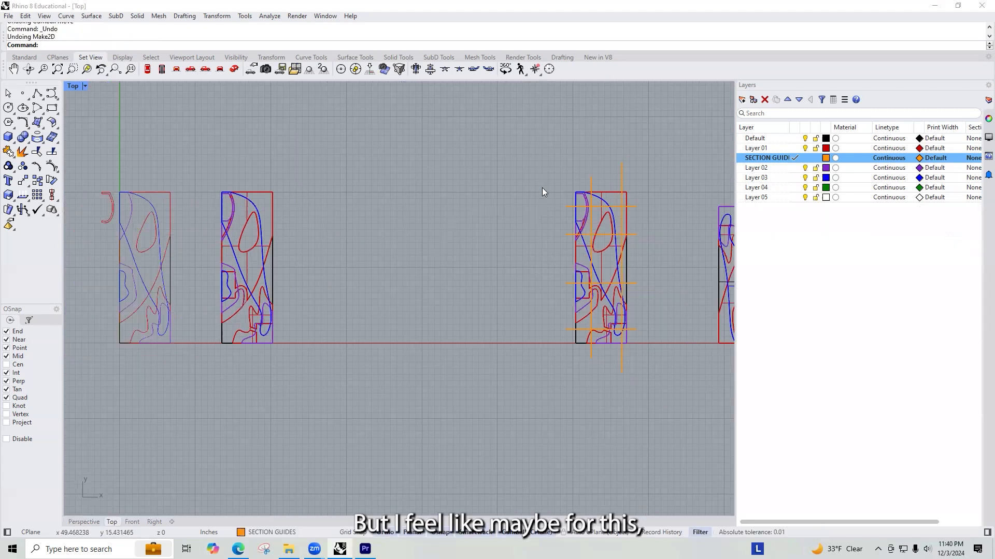
Step: Make a 2D drawing of the model with guide planes from the Top view, taking object properties from input objects
scroll(515, 259, down, 3)
drag(545, 182, 503, 306)
right_click(448, 238)
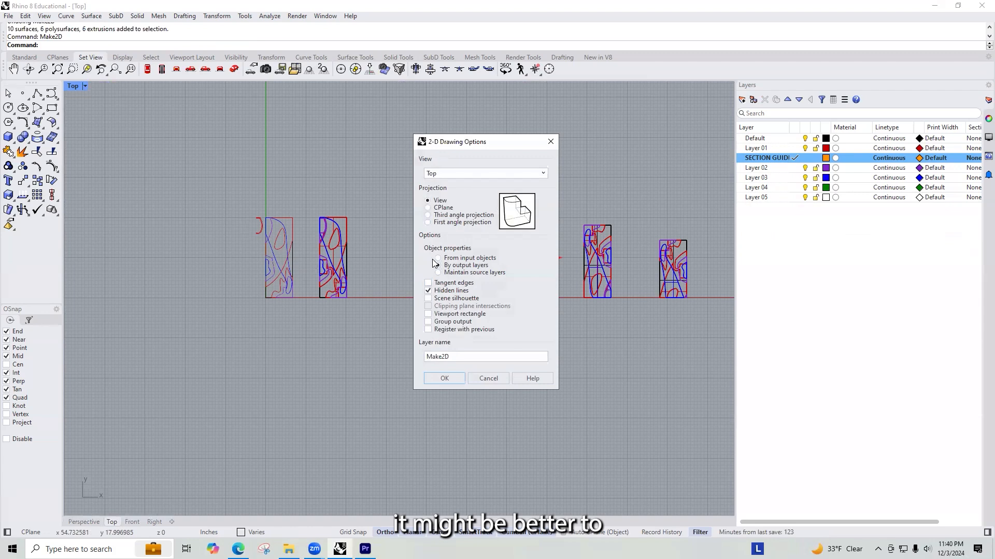
click(438, 258)
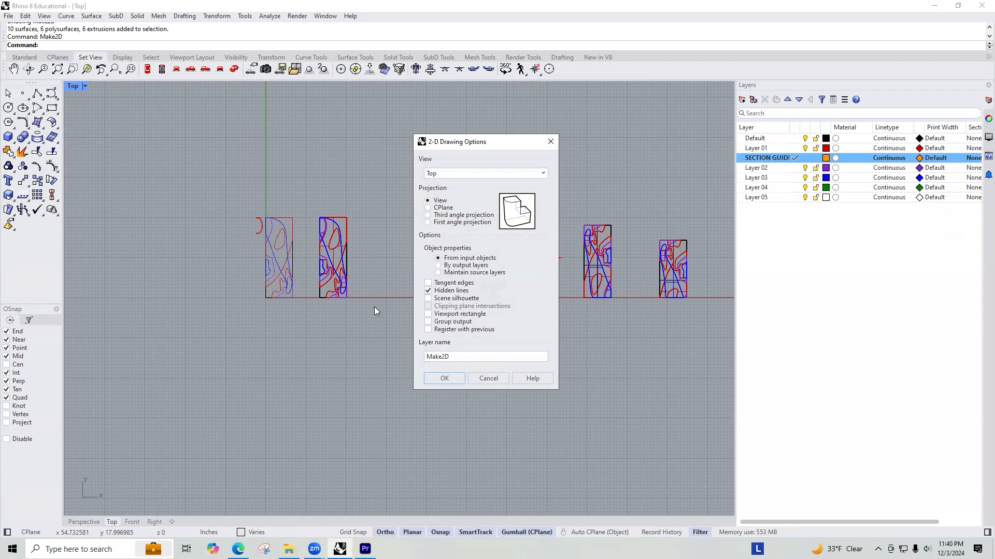
click(454, 380)
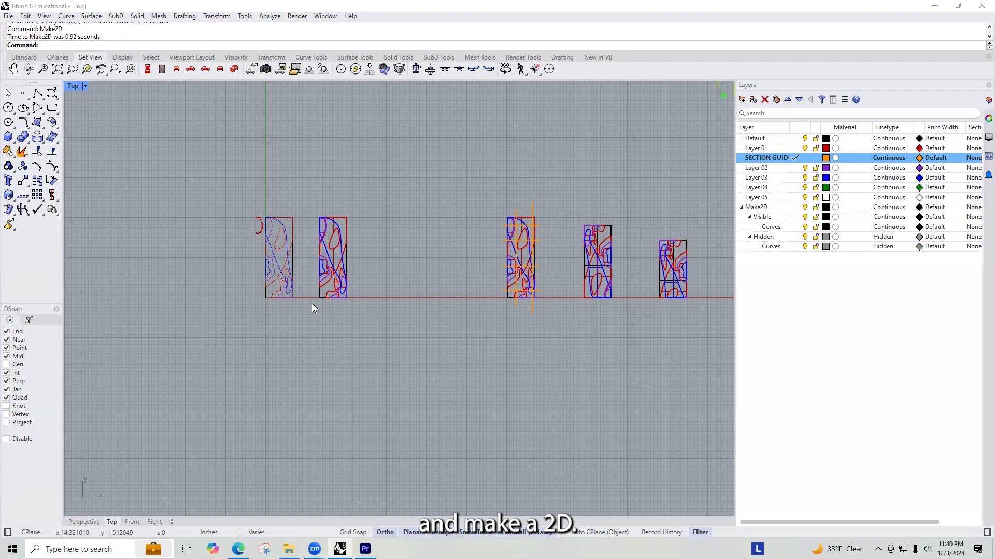
Step: Examine how the new 2D drawing distinguishes visible from hidden lines and compare it with the Make2D layers
scroll(312, 303, down, 3)
text(z)
key(Return)
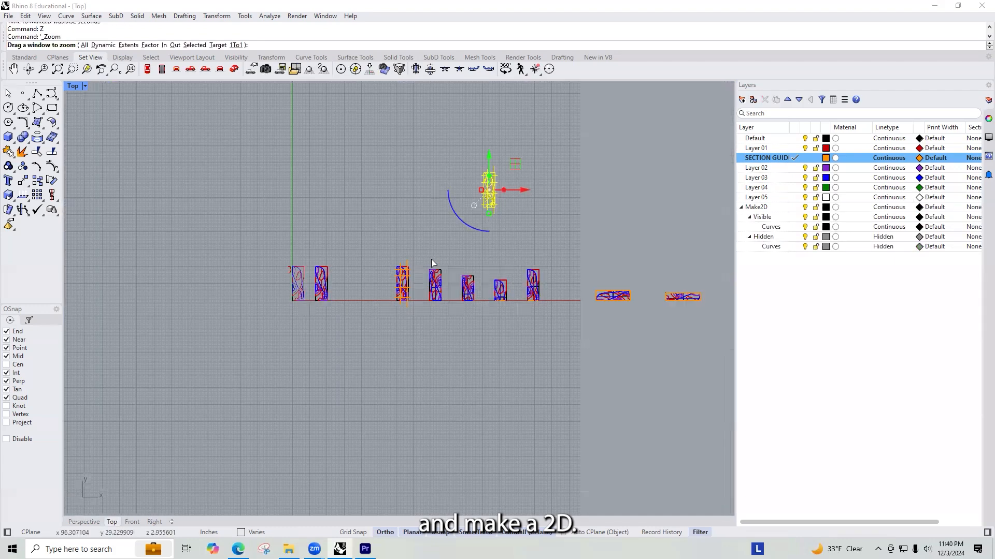
text(s)
key(Return)
scroll(413, 230, down, 4)
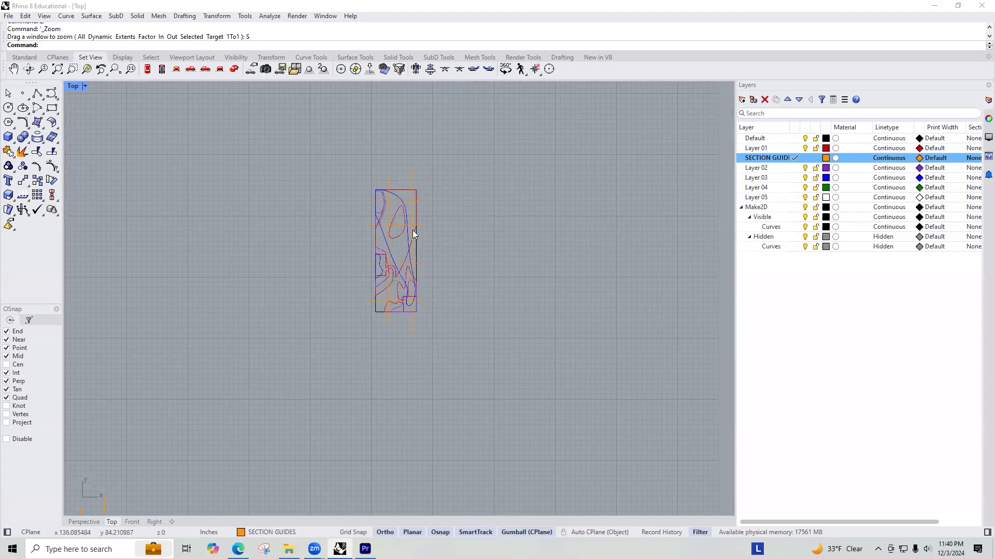
scroll(388, 256, up, 2)
scroll(385, 257, up, 6)
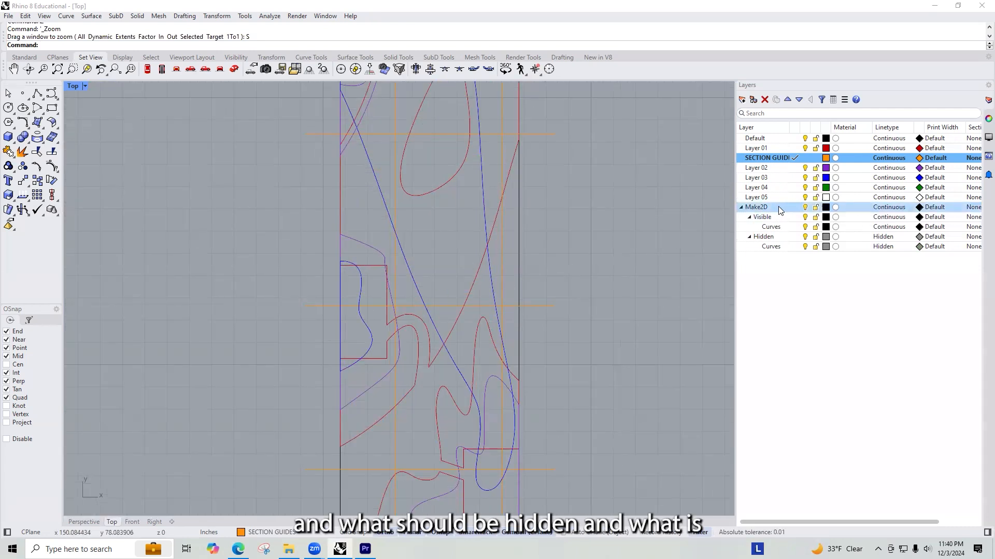
Step: Make another 2D drawing of the model with guide planes from the Top view, maintaining source layers and including hidden lines
scroll(414, 314, down, 5)
scroll(471, 275, down, 11)
scroll(312, 474, up, 6)
drag(372, 440, 238, 271)
text(Make2D)
key(Return)
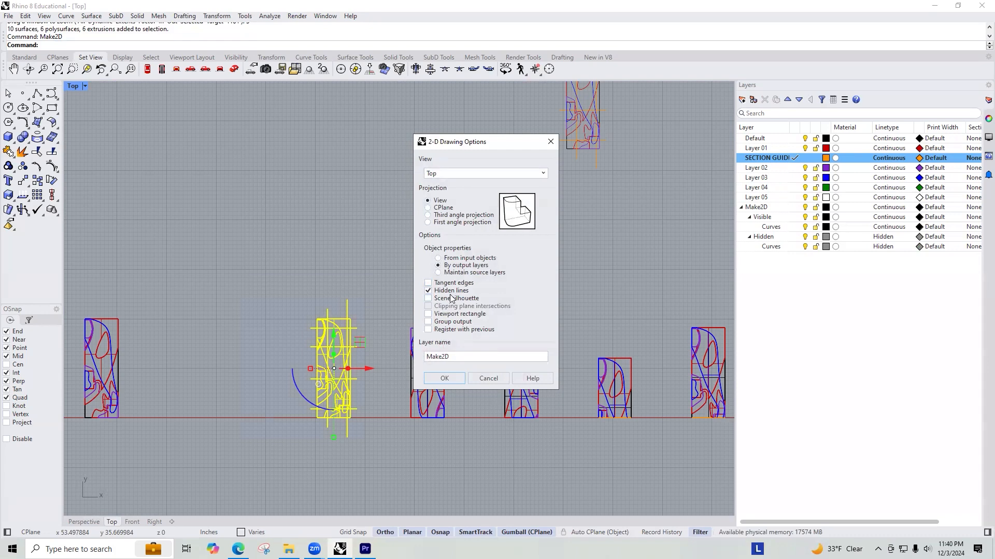
click(445, 374)
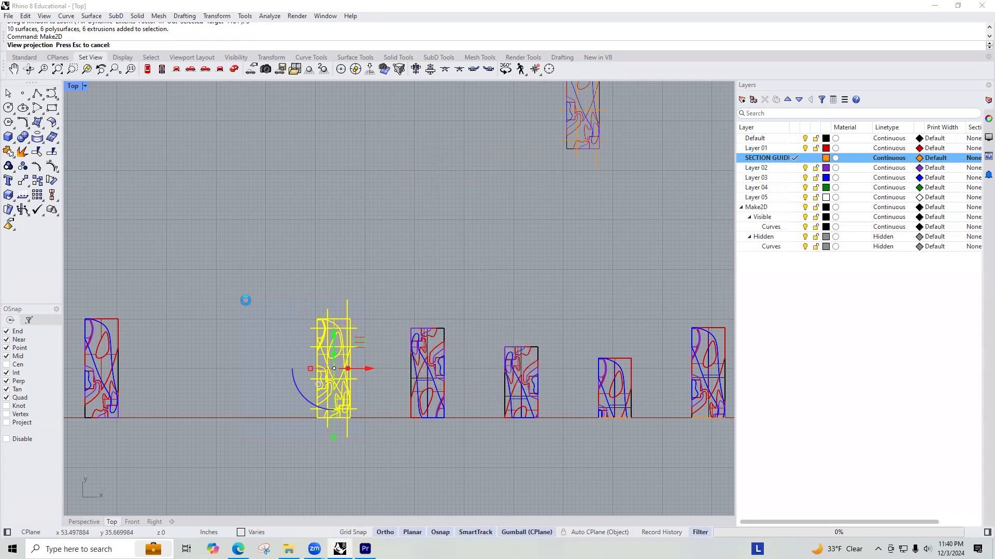
drag(288, 235, 290, 138)
key(Escape)
Step: Delete the earlier 2D drawing that was made with properties from input objects
drag(351, 256, 195, 110)
scroll(195, 271, down, 2)
mouse_move(390, 147)
mouse_down()
mouse_move(336, 247)
mouse_move(182, 162)
mouse_up()
key(Delete)
text(Line)
key(Return)
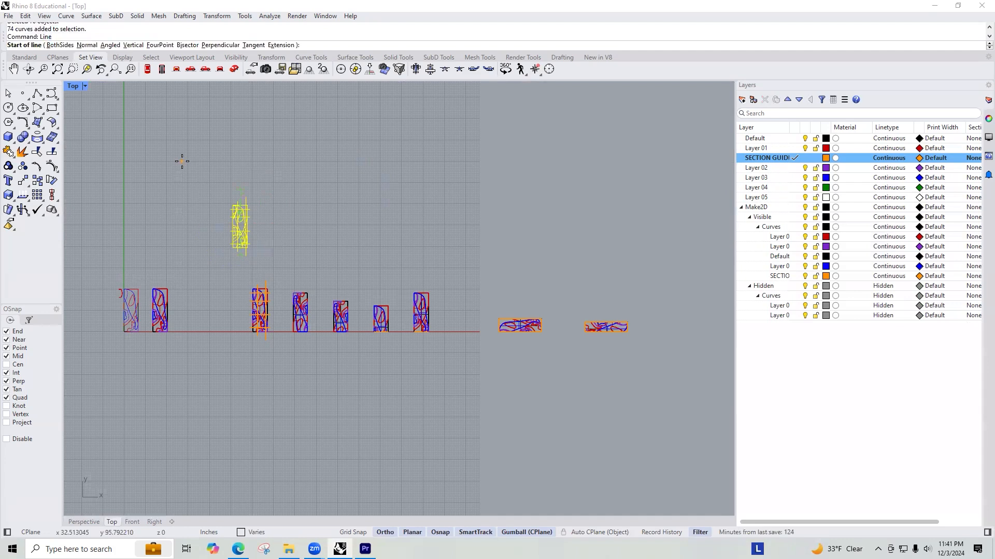
scroll(308, 304, up, 1)
scroll(242, 238, up, 5)
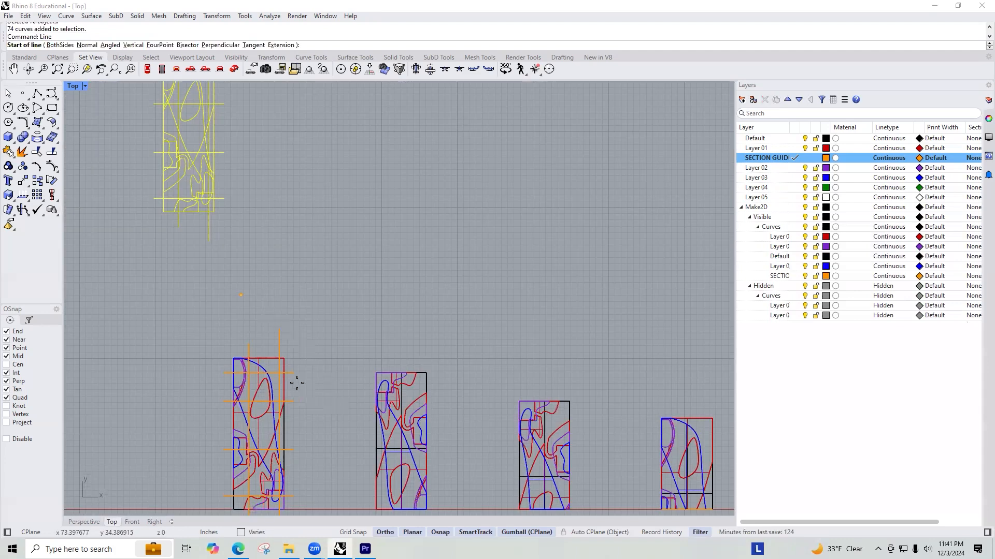
scroll(299, 381, up, 4)
key(Escape)
Step: Move the remaining 2D drawing so it sits directly above the model with the guide planes, well clear of it
scroll(354, 249, down, 10)
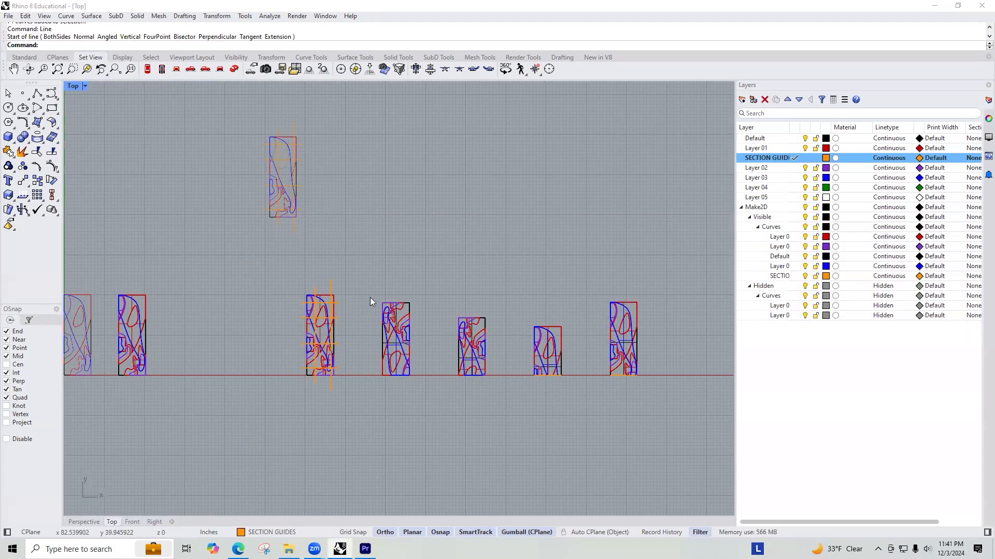
drag(366, 211, 233, 95)
drag(319, 191, 355, 192)
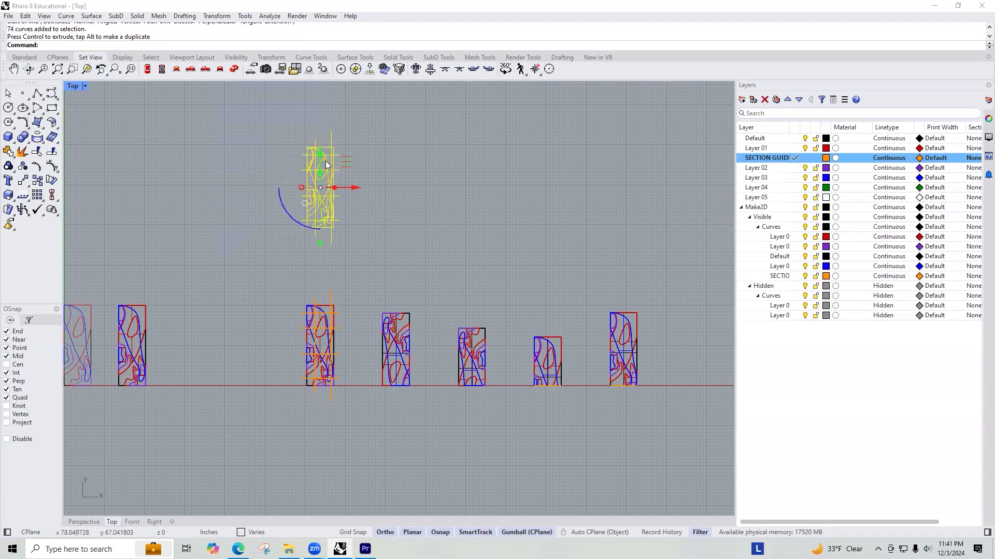
drag(322, 158, 322, 141)
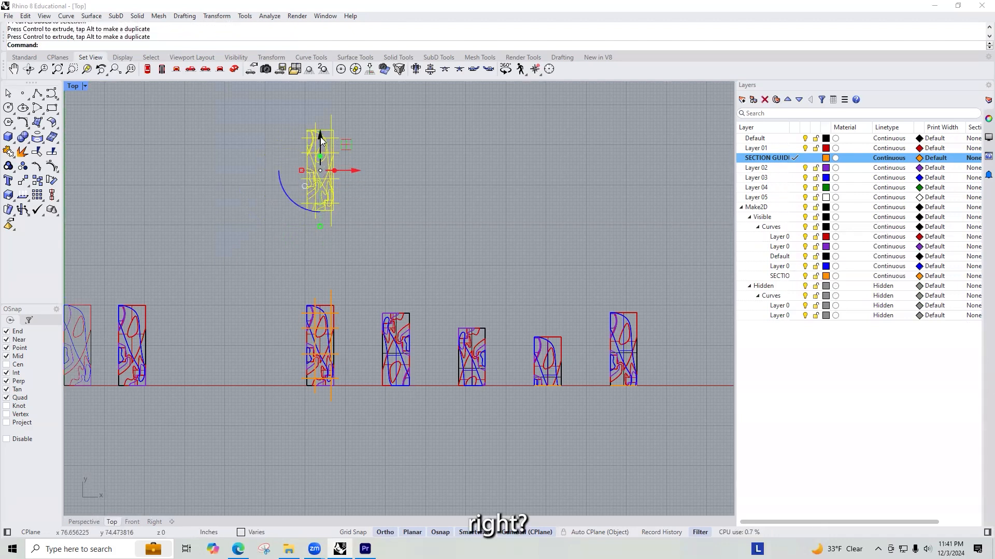
Step: Rotate the 2D plan drawing a quarter turn counterclockwise so it lies horizontally
click(286, 195)
text(93)
key(Return)
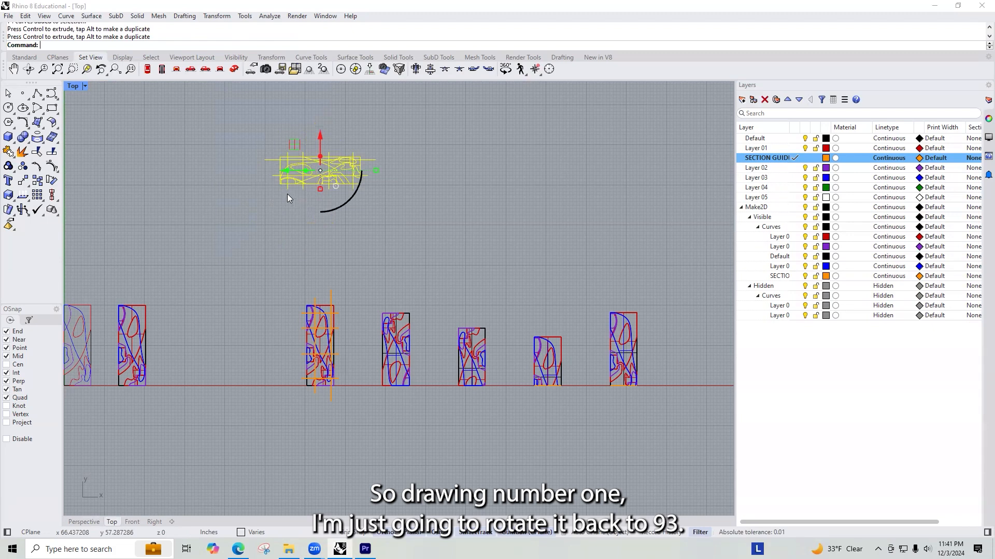
click(480, 191)
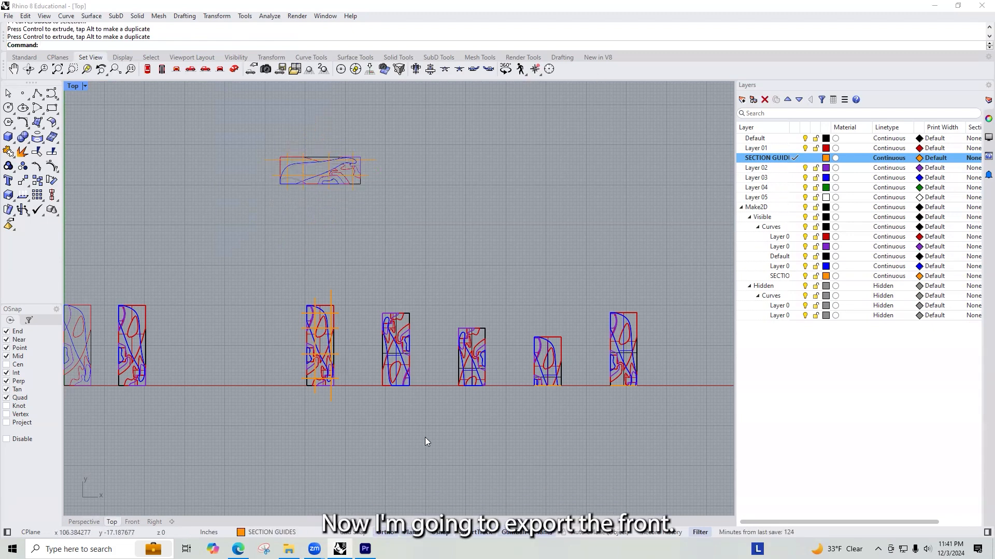
Step: Examine the guide-plane model and the cut models in the Front, Top and Perspective views to check how they are arranged
key(ctrl+F2)
scroll(176, 260, down, 12)
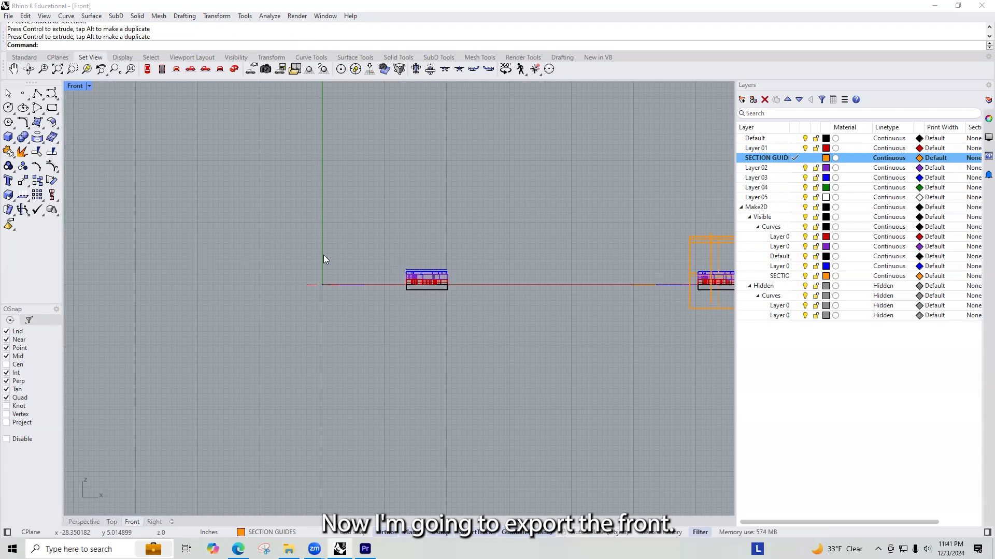
scroll(440, 363, up, 2)
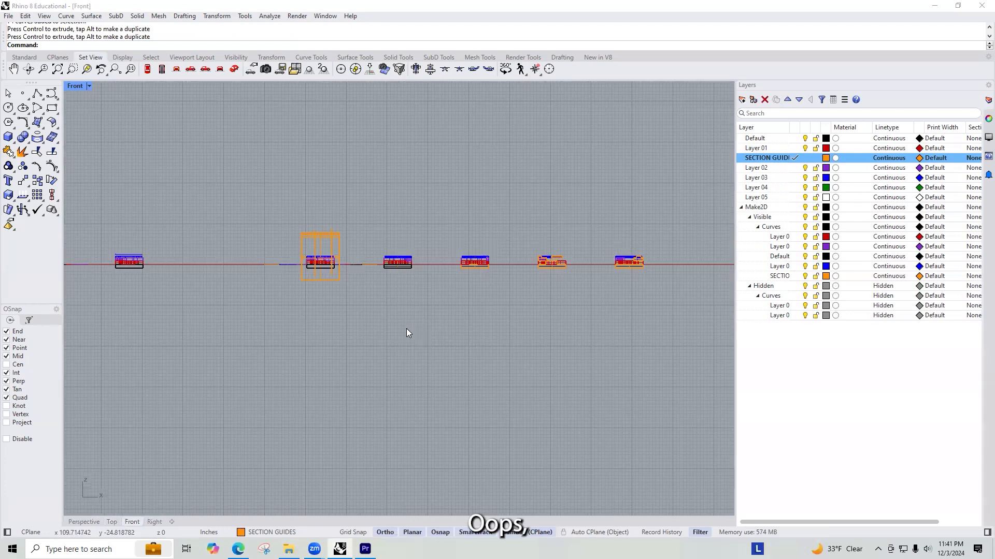
key(ctrl+F4)
scroll(370, 326, down, 8)
right_drag(370, 327, 468, 285)
scroll(474, 316, up, 12)
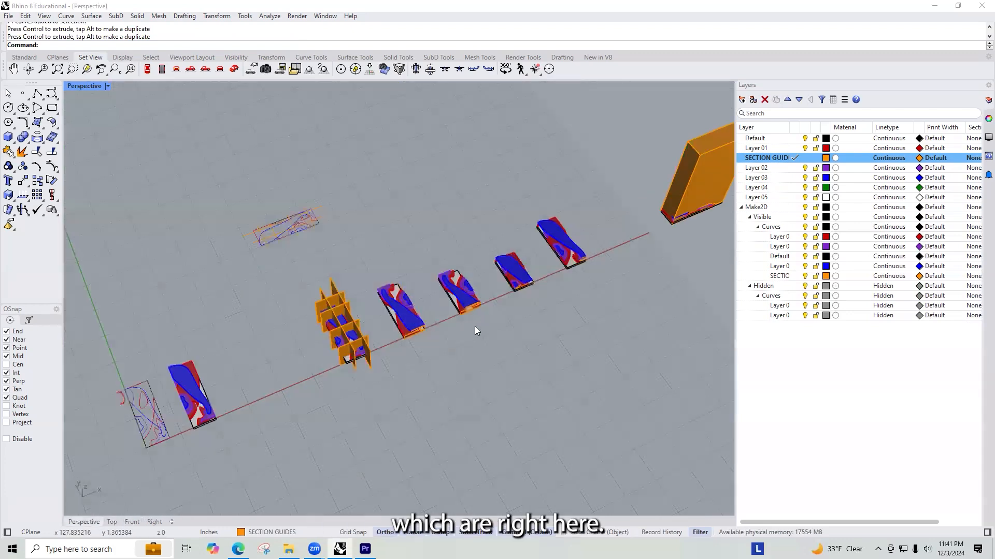
scroll(489, 266, down, 5)
scroll(485, 267, up, 3)
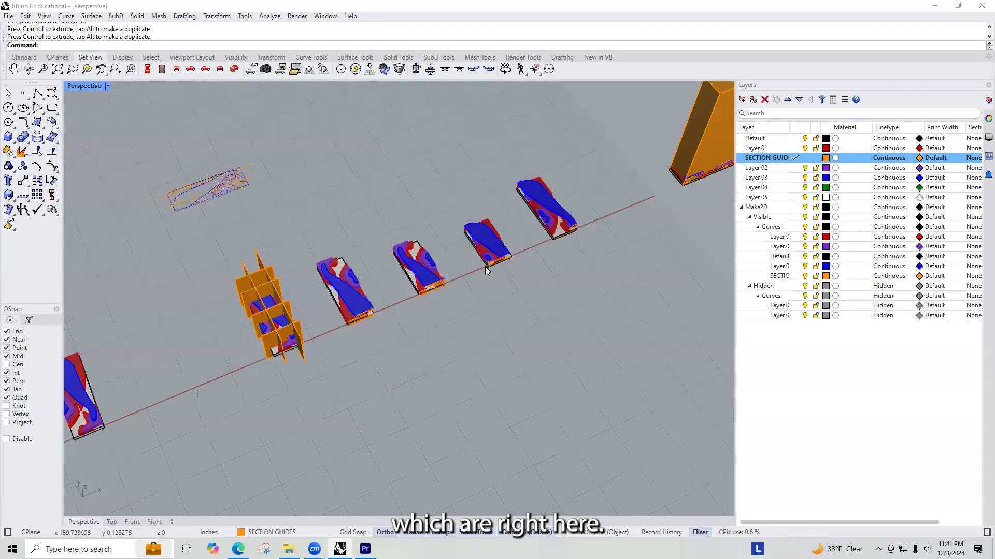
key(ctrl+F1)
scroll(411, 281, down, 3)
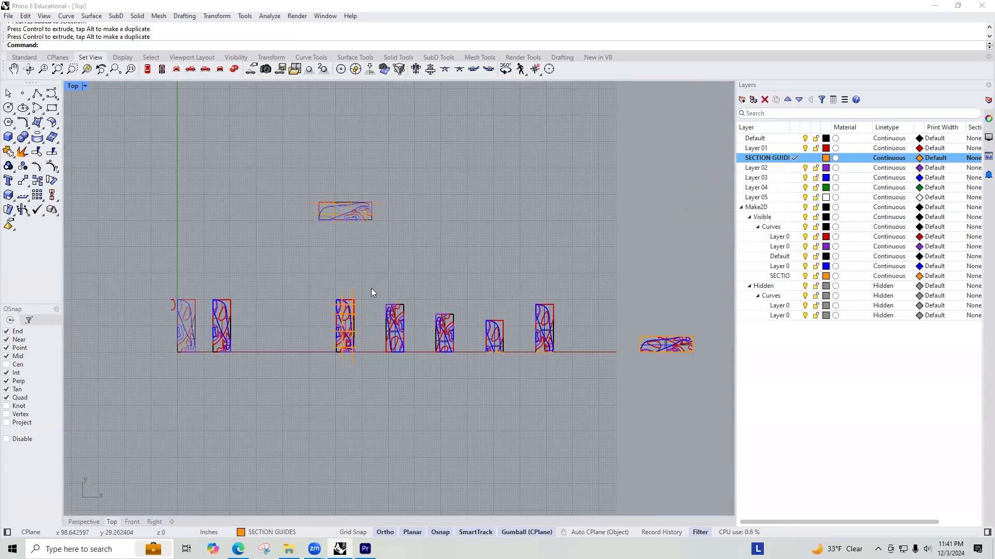
scroll(422, 297, down, 5)
key(ctrl+F2)
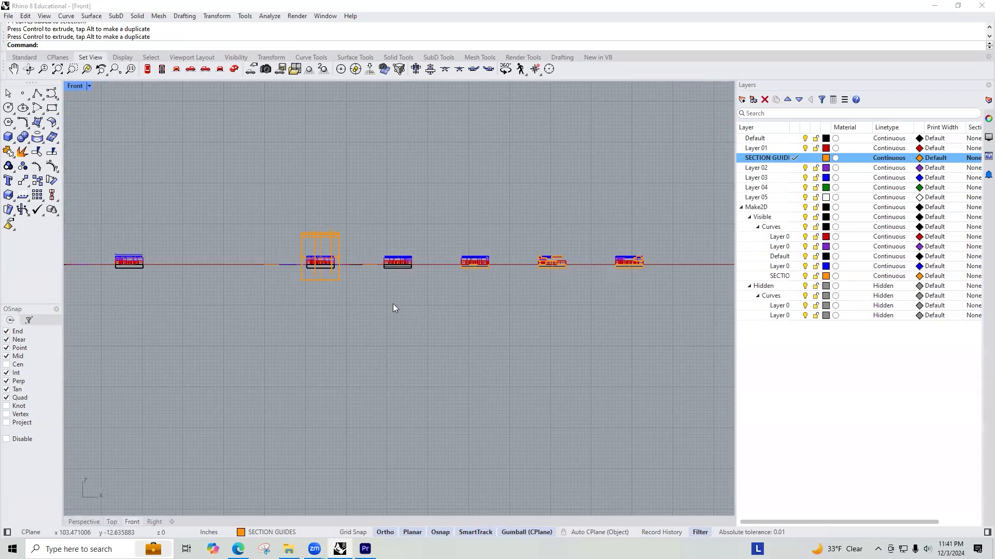
scroll(431, 288, down, 5)
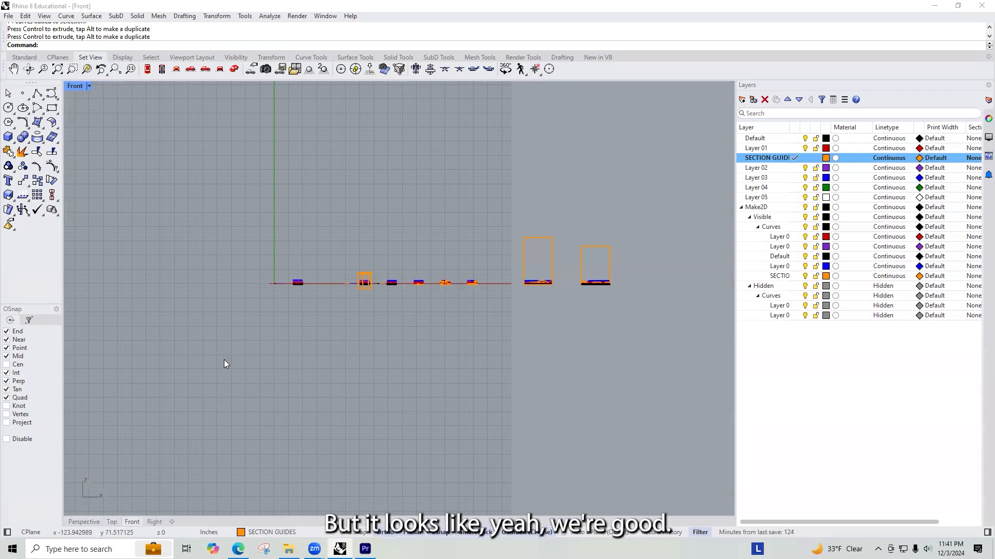
scroll(424, 316, up, 2)
scroll(376, 265, up, 6)
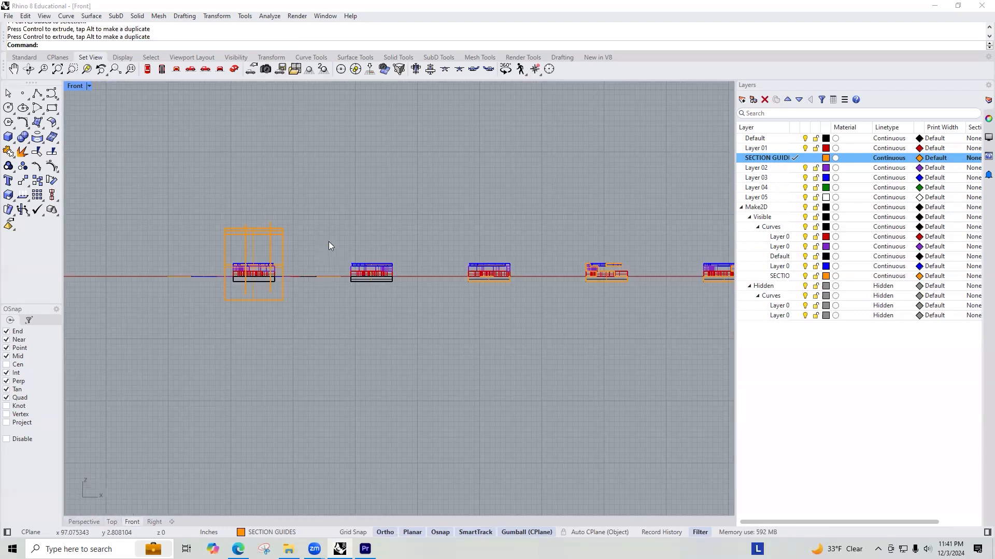
scroll(340, 239, down, 2)
Step: Select the four crosswise cut models in the Front view and check the selection in the Perspective and Top views
drag(340, 240, 709, 302)
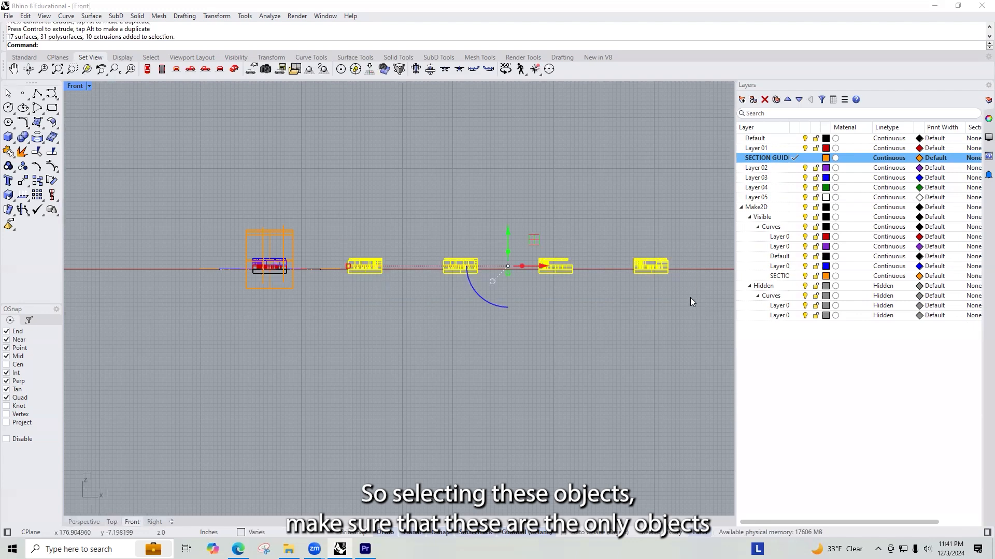
key(ctrl+Tab)
key(ctrl+Tab)
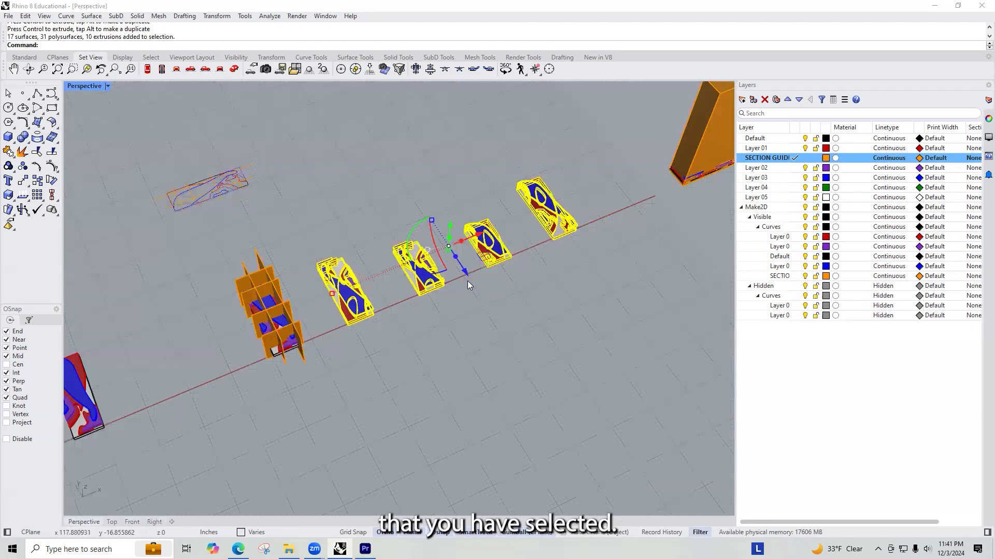
scroll(440, 284, up, 2)
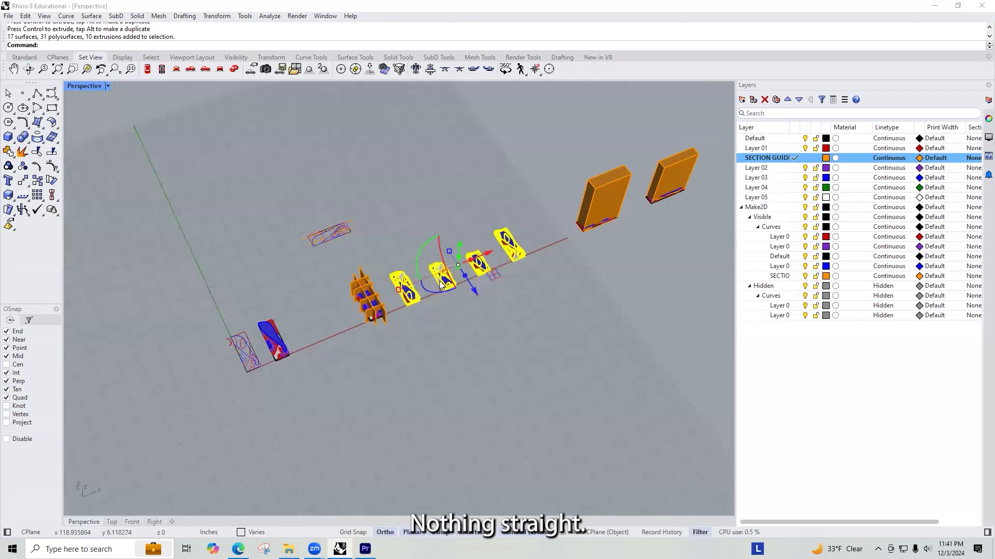
scroll(441, 284, down, 2)
key(ctrl+Tab)
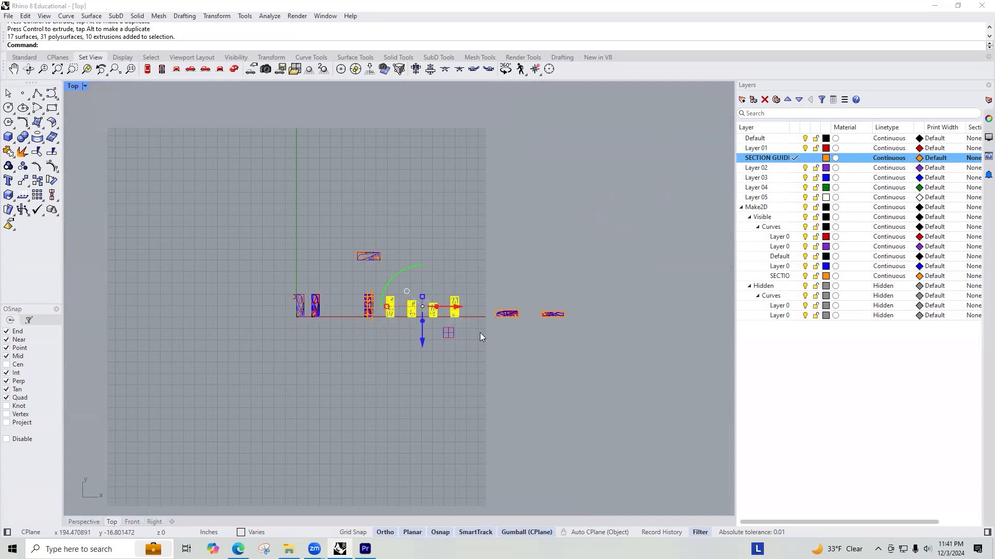
key(Escape)
scroll(407, 327, up, 2)
drag(369, 322, 490, 259)
drag(446, 302, 528, 331)
key(alt)
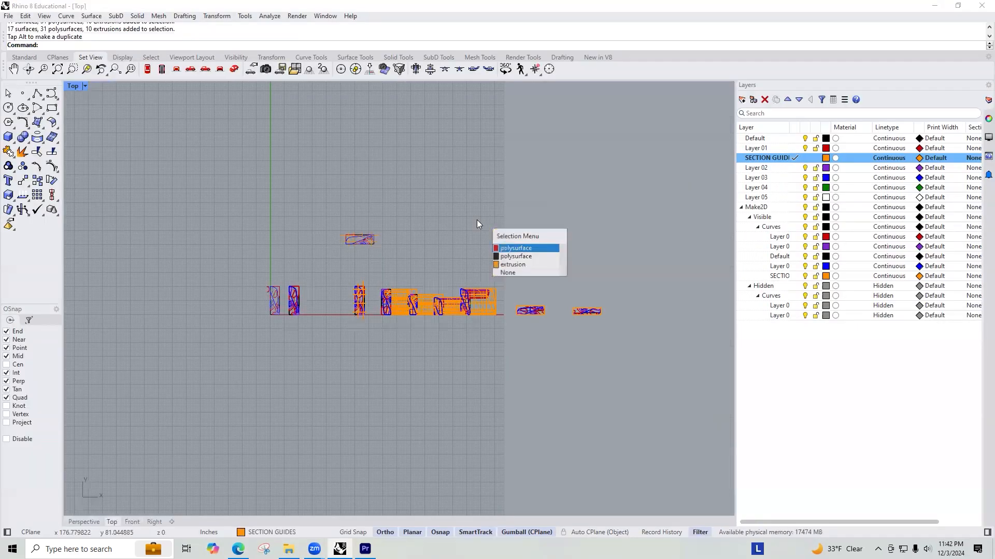
key(ctrl+z)
Step: Move the four crosswise cut models a short distance along the X axis, farther away from the model with the guide planes
click(495, 381)
drag(495, 333, 376, 265)
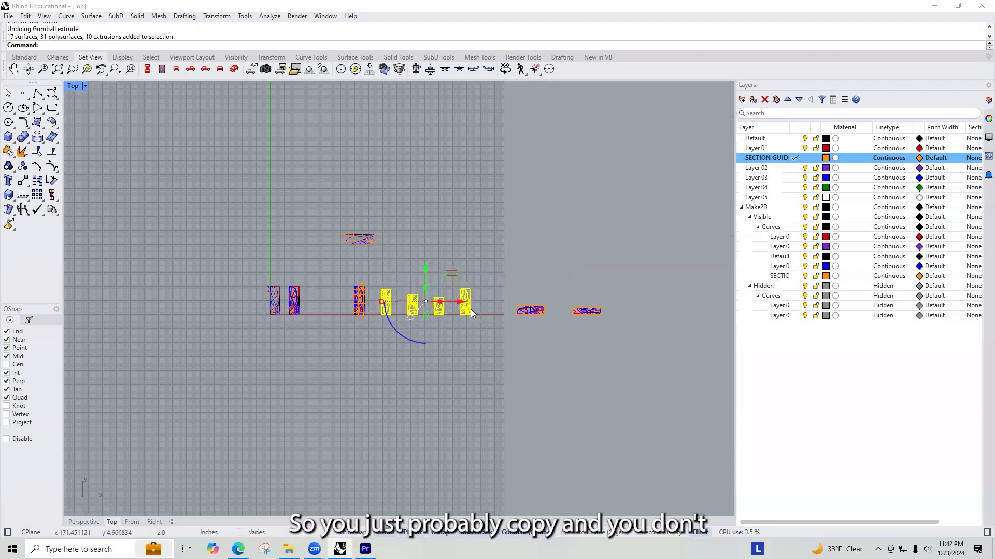
drag(462, 303, 479, 311)
click(505, 352)
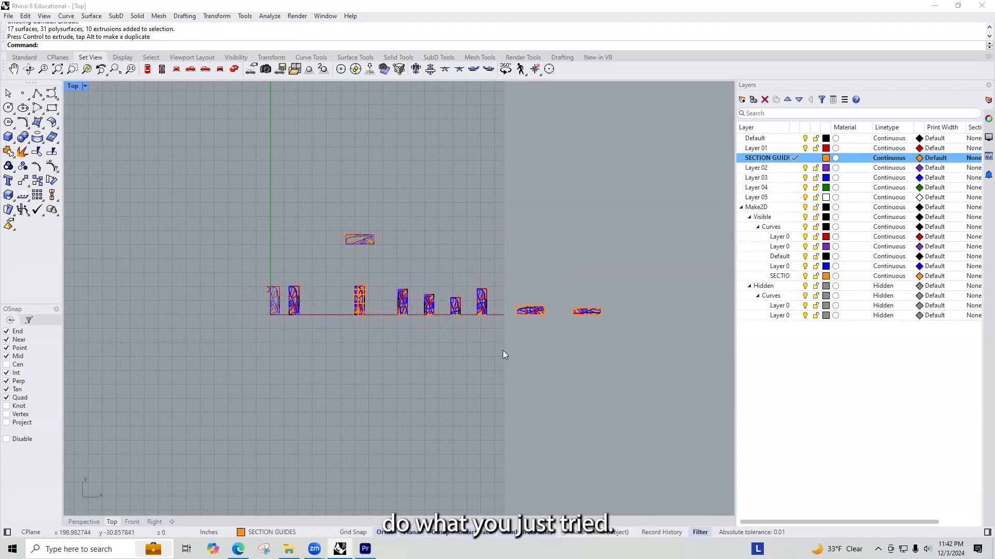
drag(632, 354, 563, 335)
scroll(525, 319, up, 1)
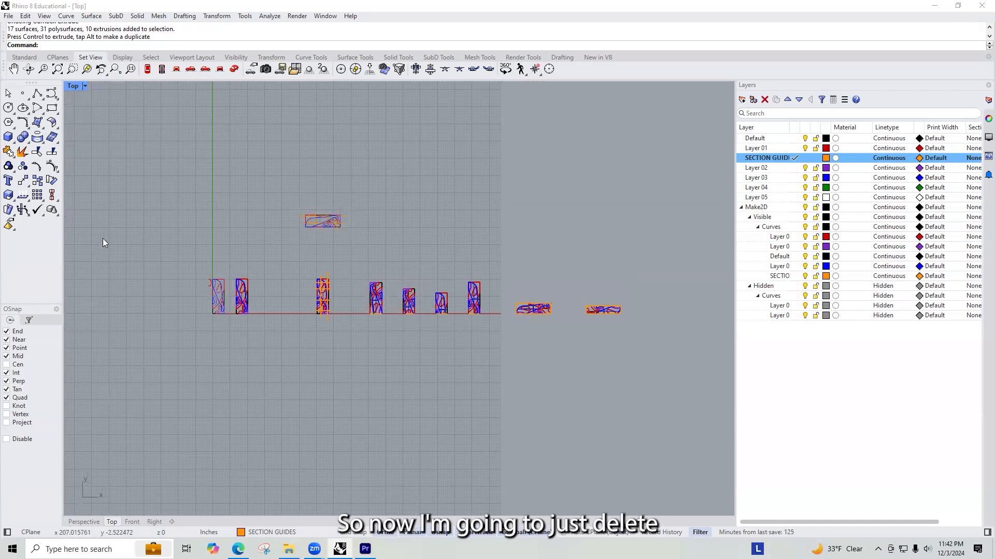
Step: Delete the two tall orange reference boxes standing on the lengthwise cut models, and check both models
key(ctrl+Tab)
key(ctrl+Tab)
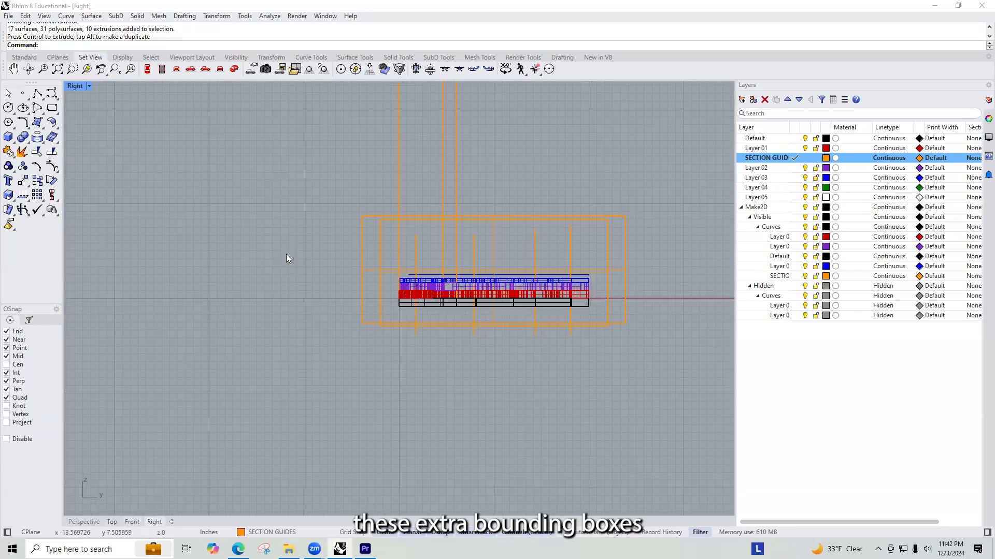
key(ctrl+Tab)
click(616, 156)
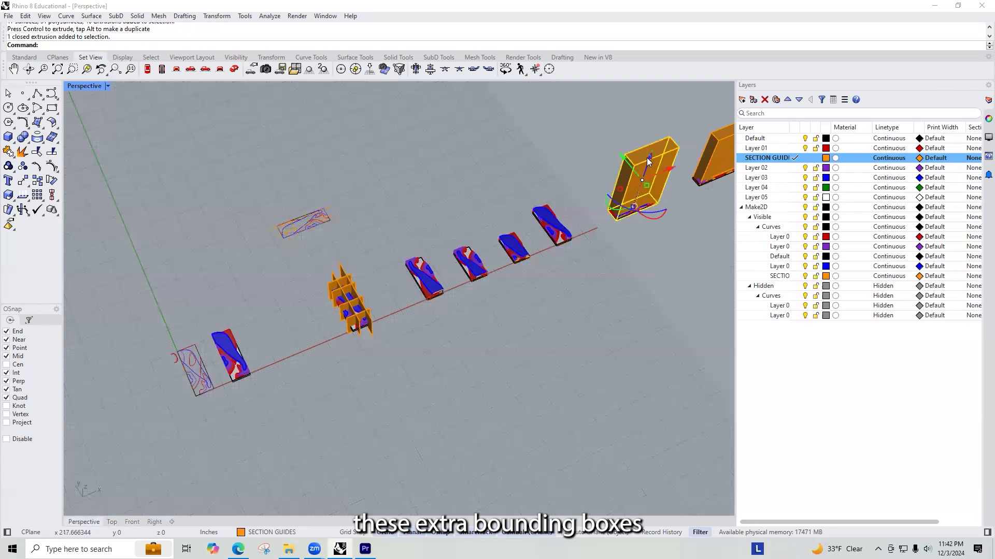
key(Delete)
scroll(568, 183, up, 3)
click(562, 183)
key(Delete)
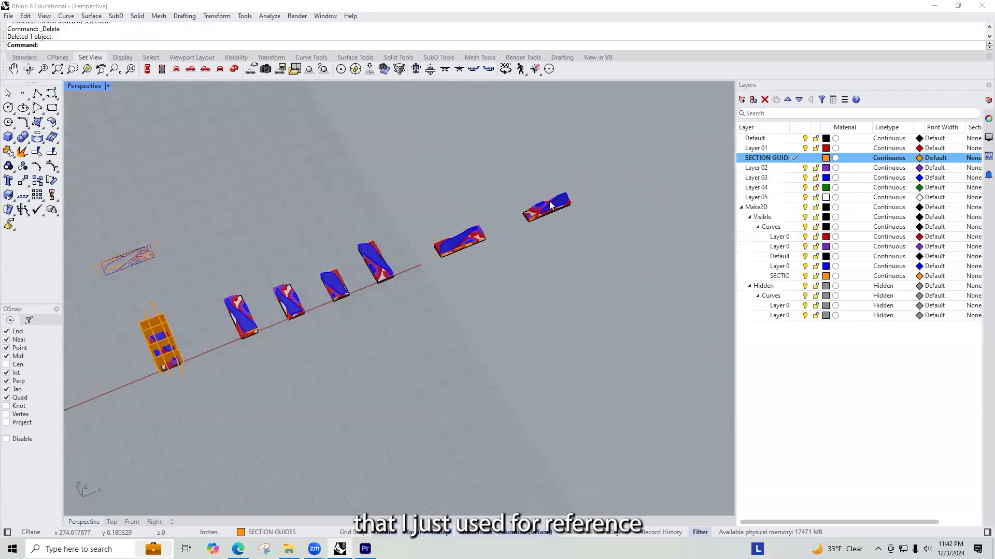
scroll(539, 249, up, 6)
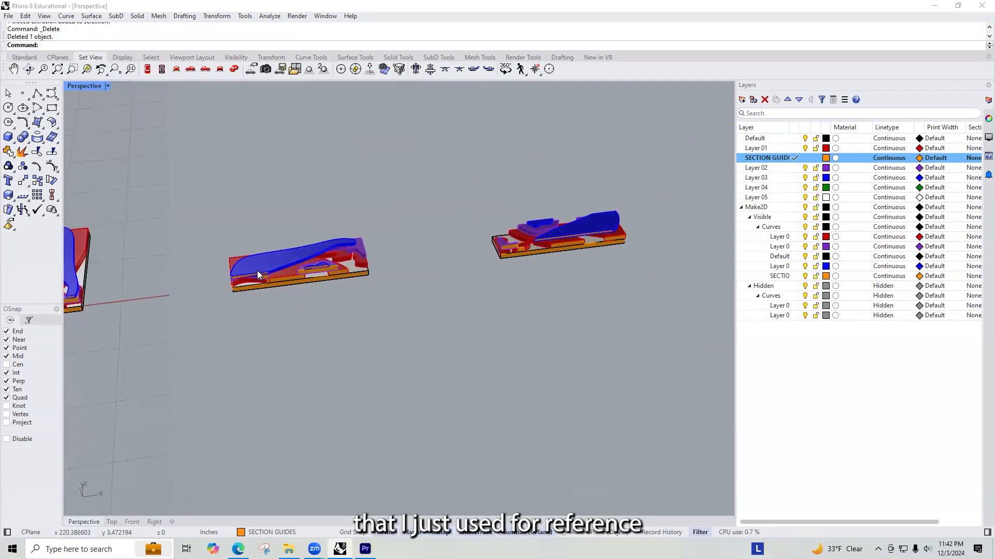
right_drag(257, 271, 355, 247)
scroll(357, 250, down, 8)
right_drag(371, 293, 302, 294)
Step: Make a 2D drawing of all six cut models from the Front view, maintaining source layers and including hidden lines
click(111, 522)
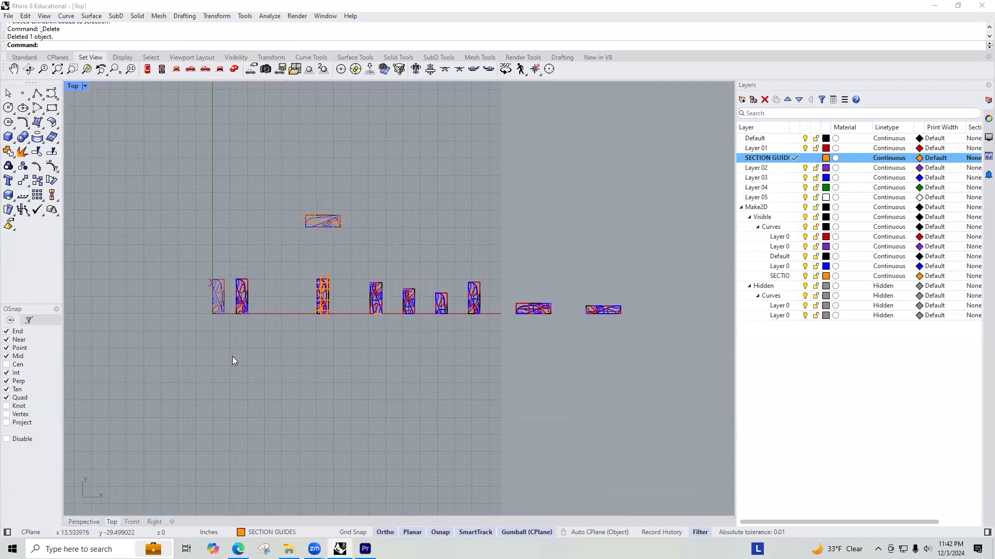
key(ctrl+F2)
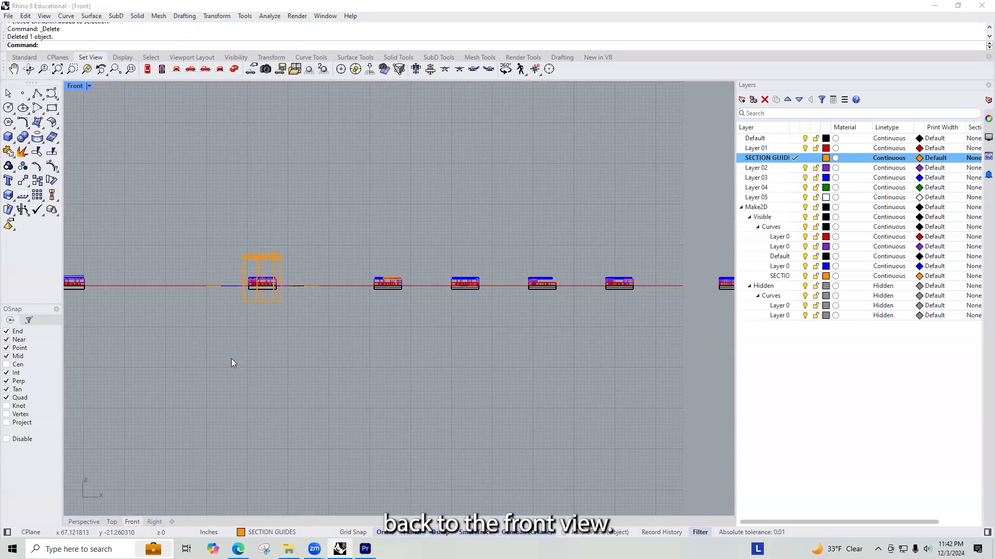
scroll(231, 363, down, 3)
drag(299, 296, 682, 361)
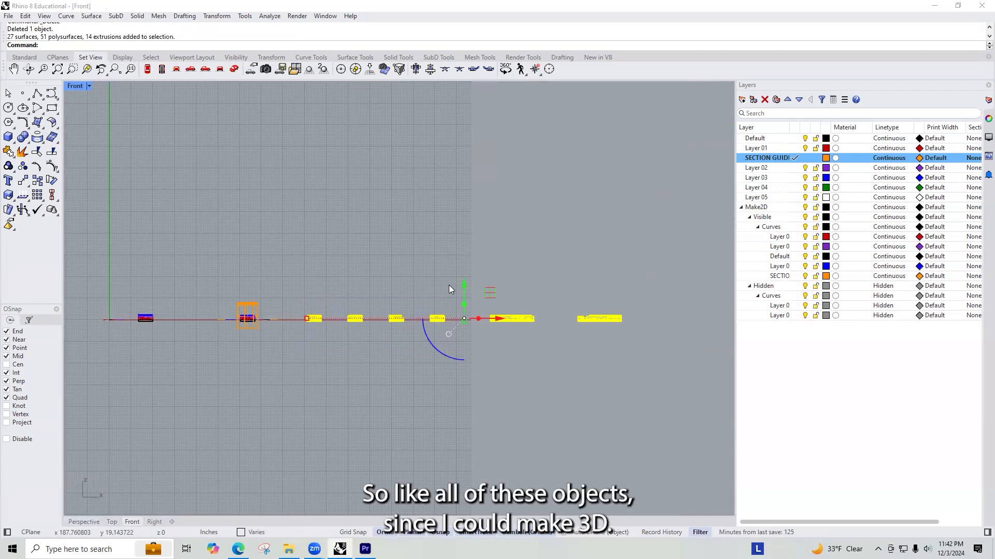
text(z)
key(Return)
text(s)
key(Return)
text(Make)
key(Return)
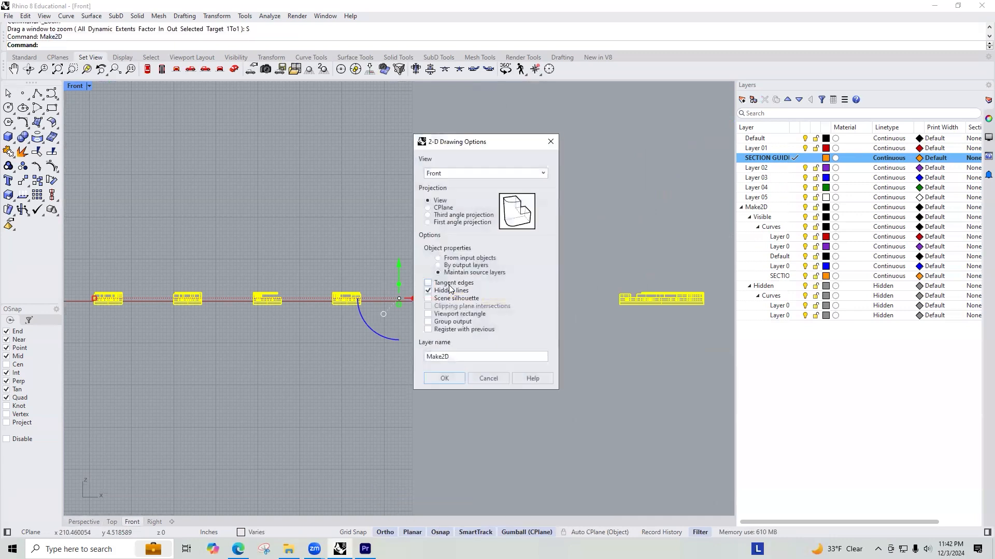
key(Return)
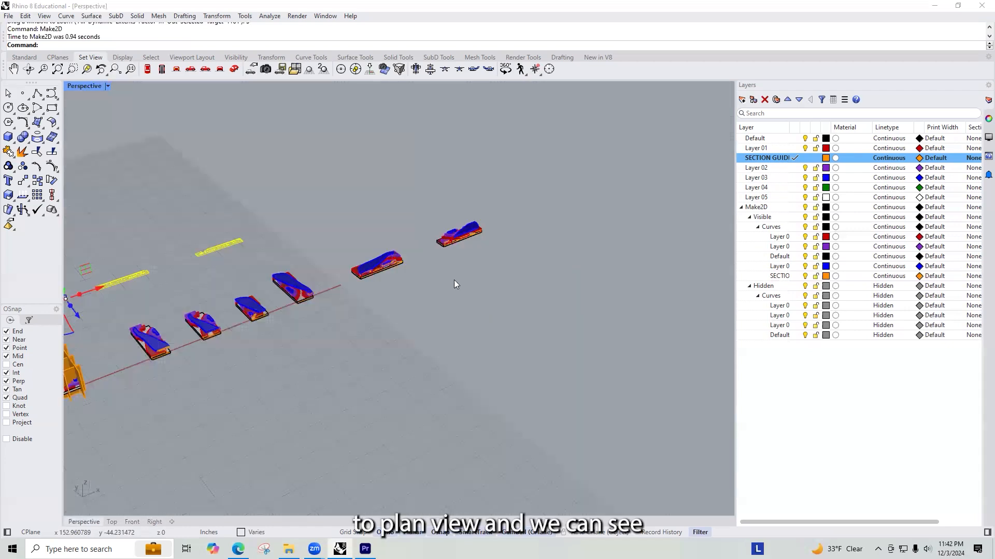
Step: Move the new 2D section drawings behind the models so they line up in a row with the plan drawing, and check them
right_drag(454, 280, 347, 315)
drag(339, 246, 424, 251)
scroll(343, 229, up, 5)
scroll(184, 294, up, 5)
scroll(148, 289, up, 6)
click(275, 193)
scroll(266, 255, down, 16)
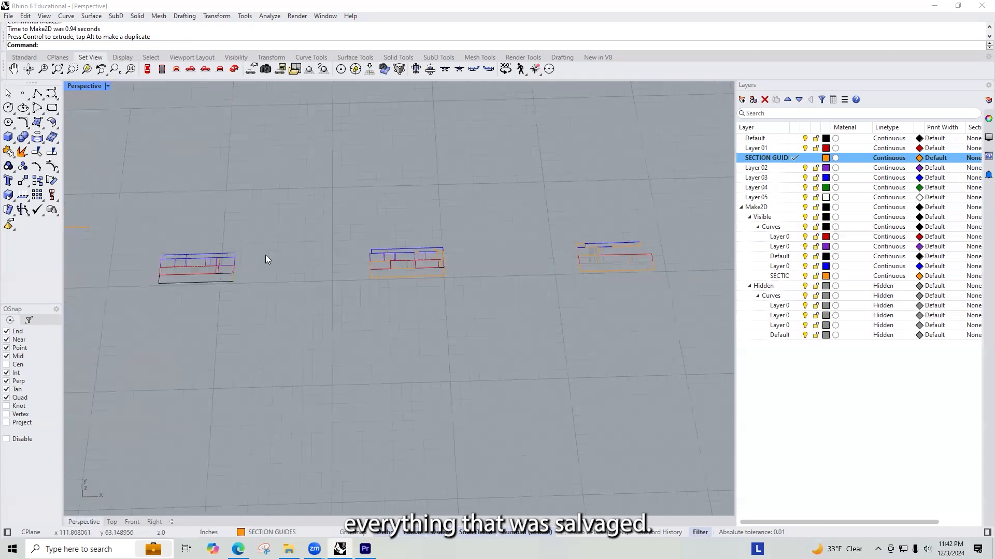
scroll(482, 269, down, 5)
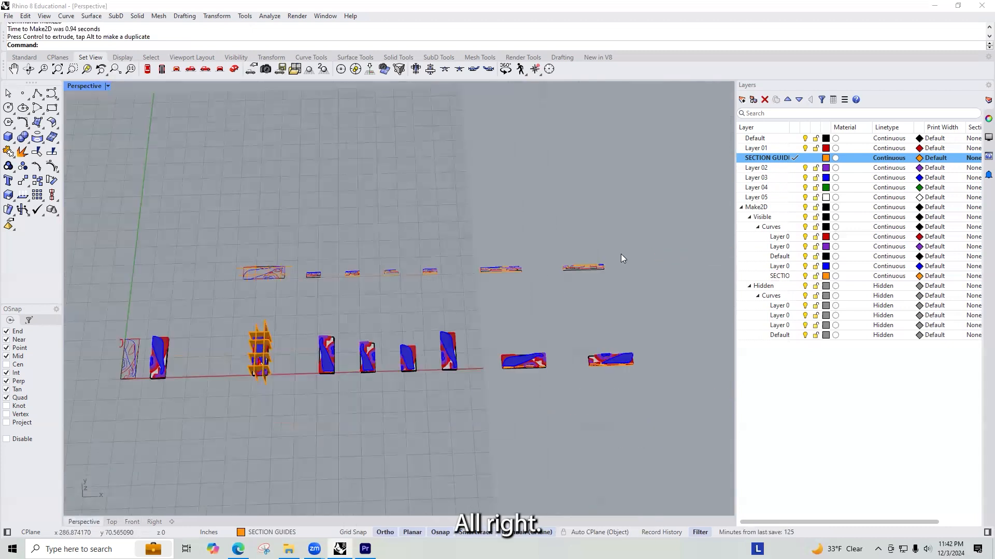
Step: Examine the first crosswise cut model and its neighbours in the Front view as candidates for section renderings
drag(296, 385, 347, 313)
click(267, 436)
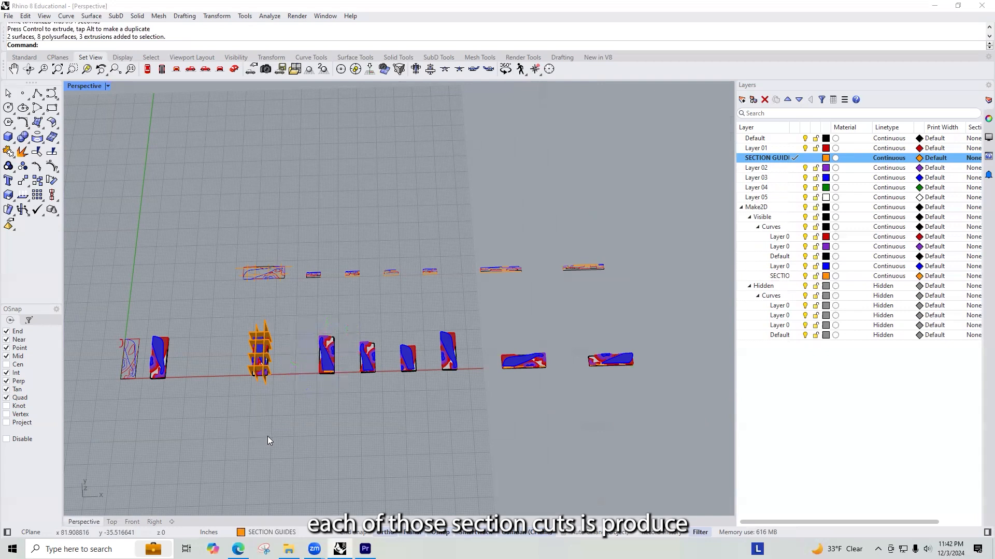
key(ctrl+F1)
key(ctrl+F2)
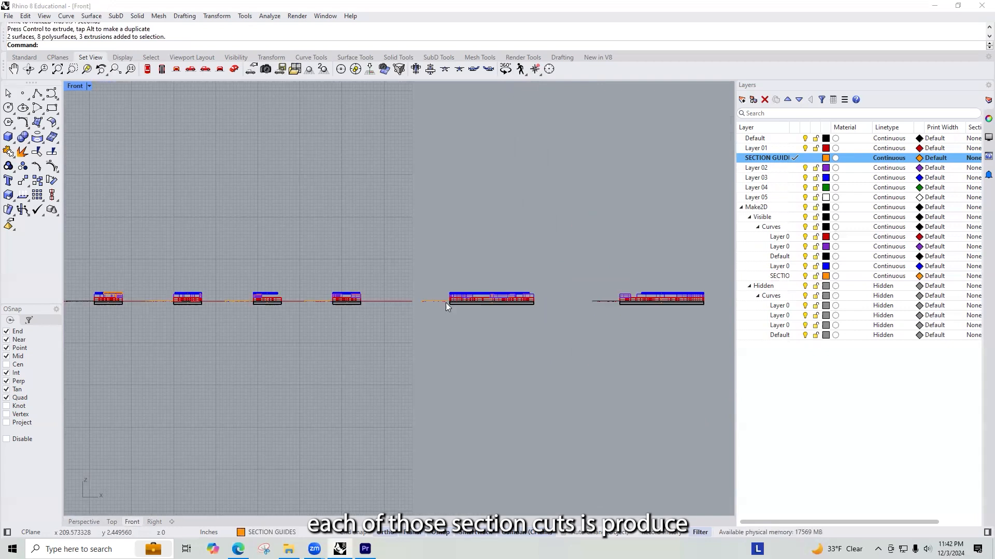
scroll(386, 311, down, 4)
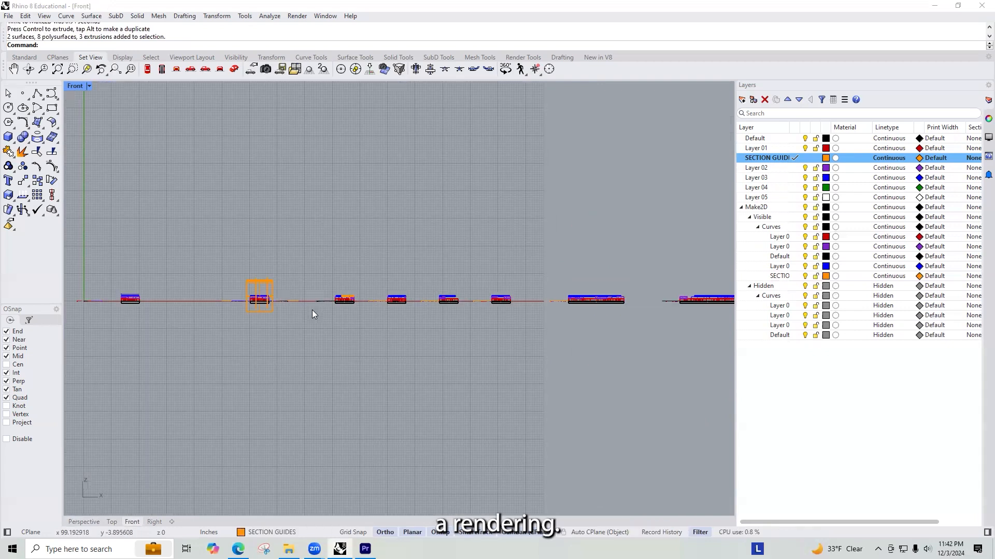
scroll(343, 264, up, 5)
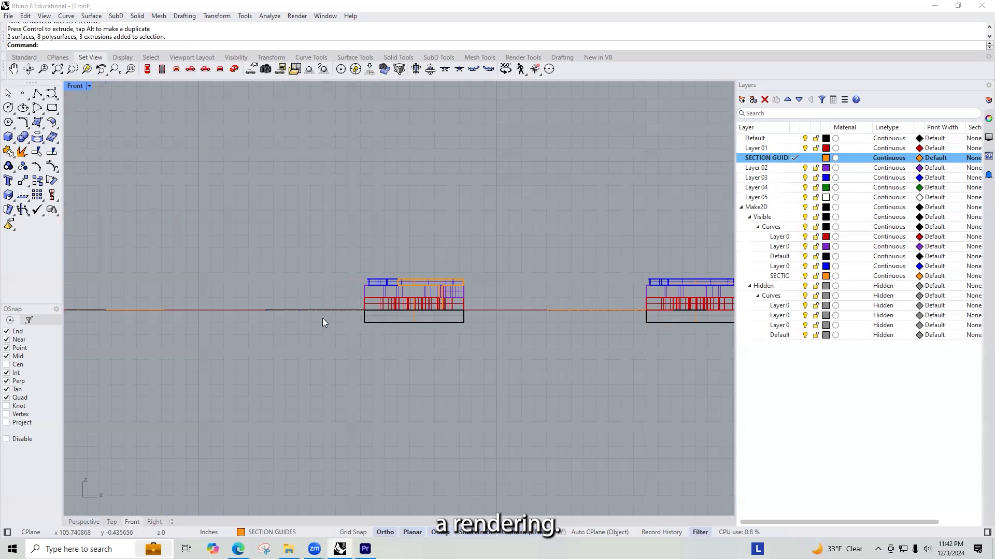
scroll(322, 318, down, 5)
Step: Move all the 2D drawings to the far side of the origin, clear of the models and in line with their row
key(ctrl+F4)
drag(636, 314, 217, 195)
right_drag(217, 194, 363, 230)
drag(395, 244, 162, 307)
drag(122, 253, 123, 287)
click(331, 228)
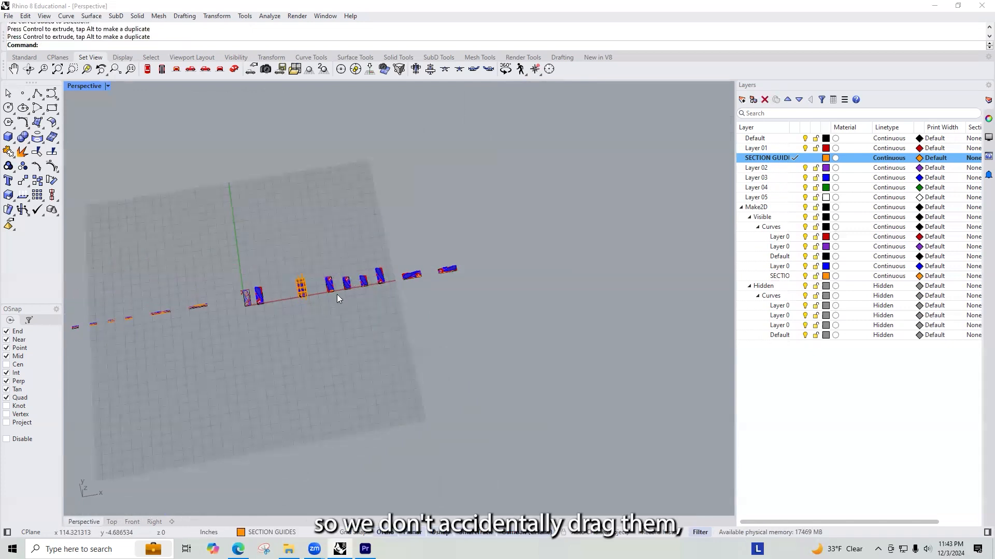
Step: Show the first crosswise cut model in the Front view, trying the Rendered display mode and settling on Arctic
scroll(337, 295, up, 5)
click(270, 266)
key(ctrl+F1)
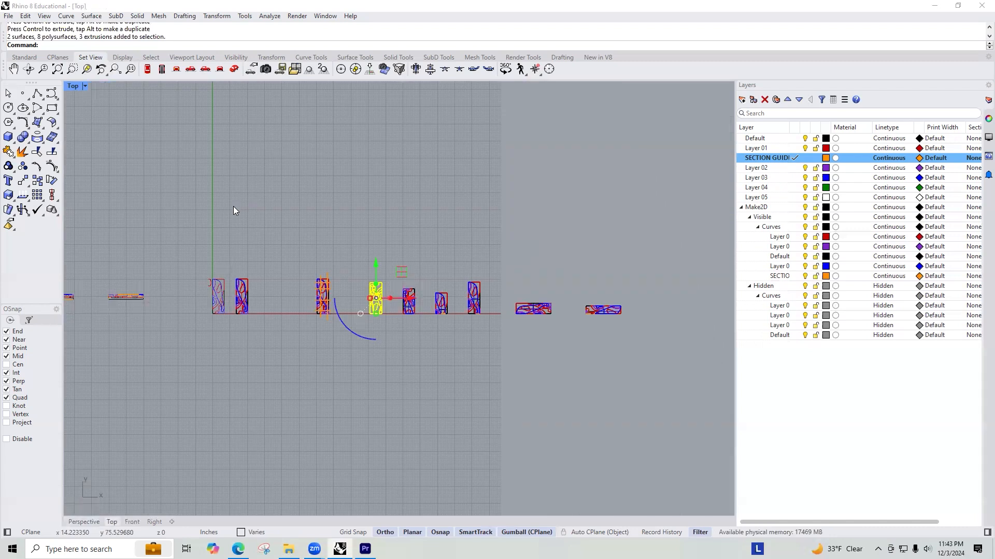
key(ctrl+F2)
scroll(434, 257, down, 10)
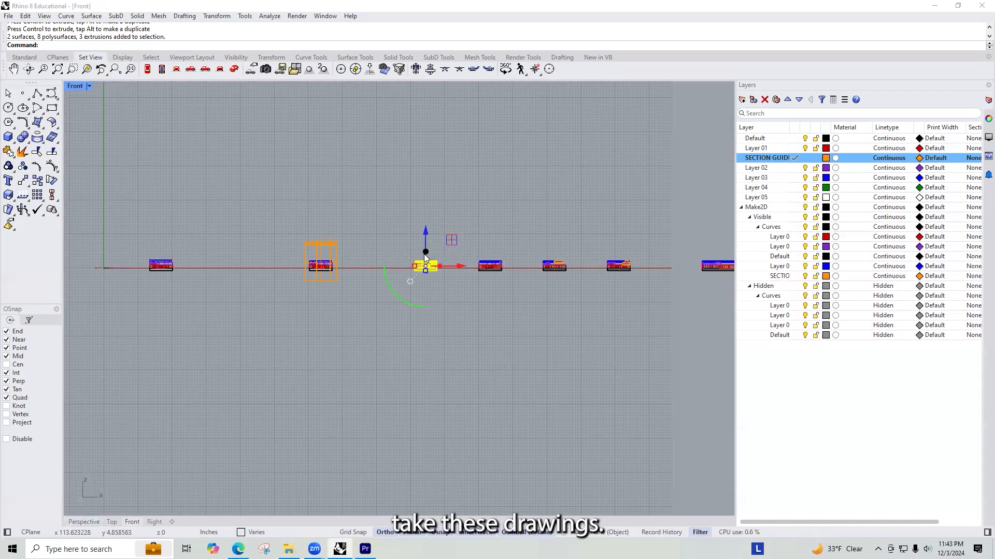
scroll(450, 243, up, 2)
scroll(409, 267, up, 4)
click(89, 86)
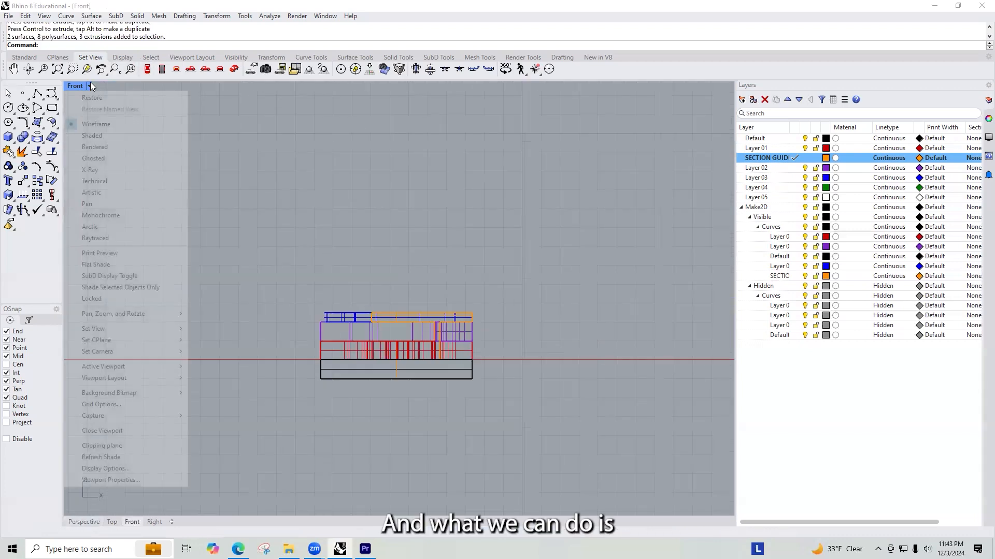
click(96, 148)
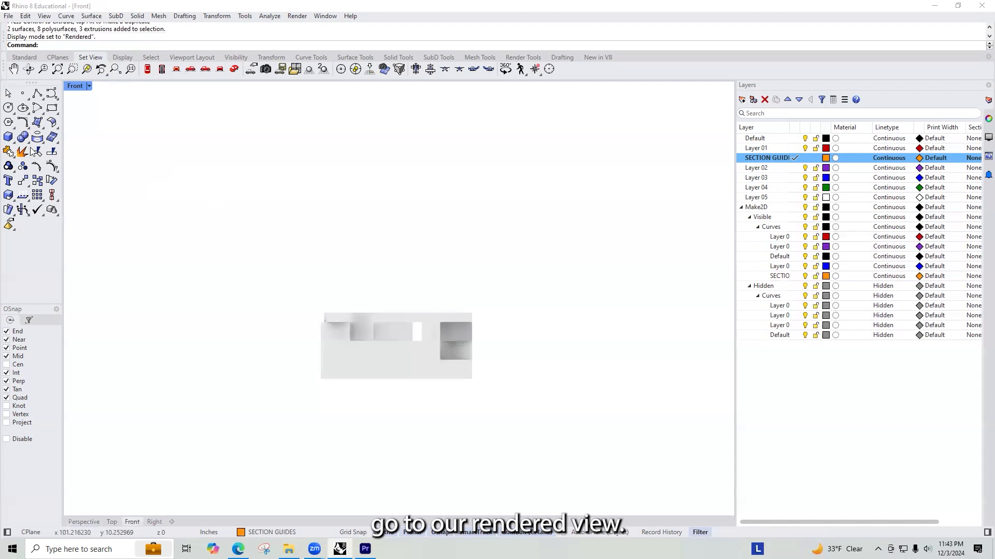
click(89, 86)
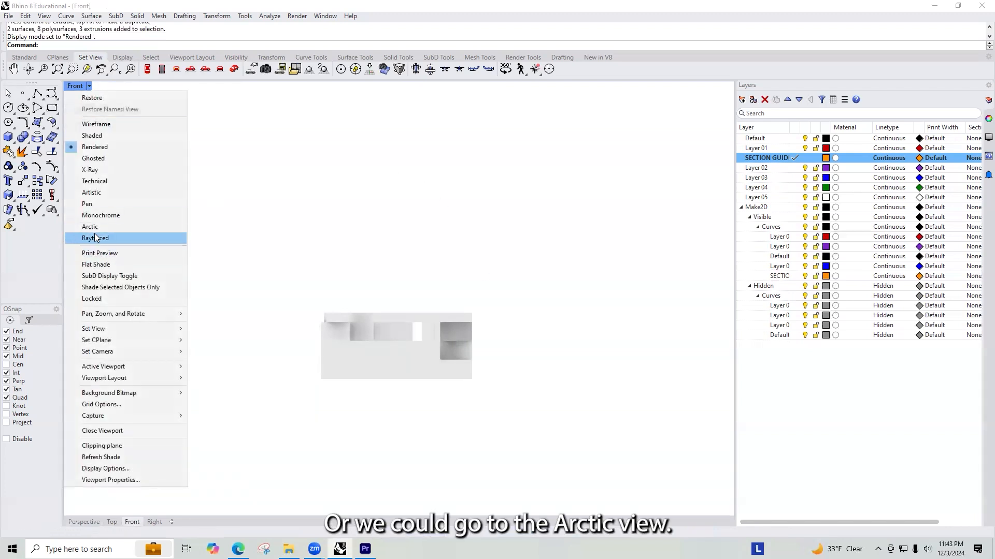
click(89, 226)
scroll(408, 377, up, 5)
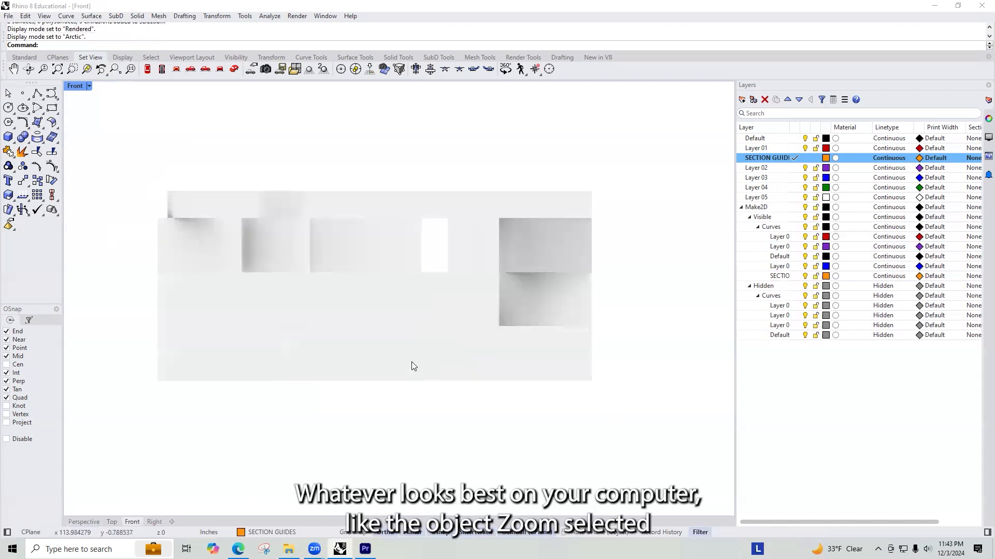
Step: Zoom the Front view to fit the first crosswise cut model, leaving it deselected for a clean capture
scroll(414, 327, down, 5)
drag(544, 361, 302, 252)
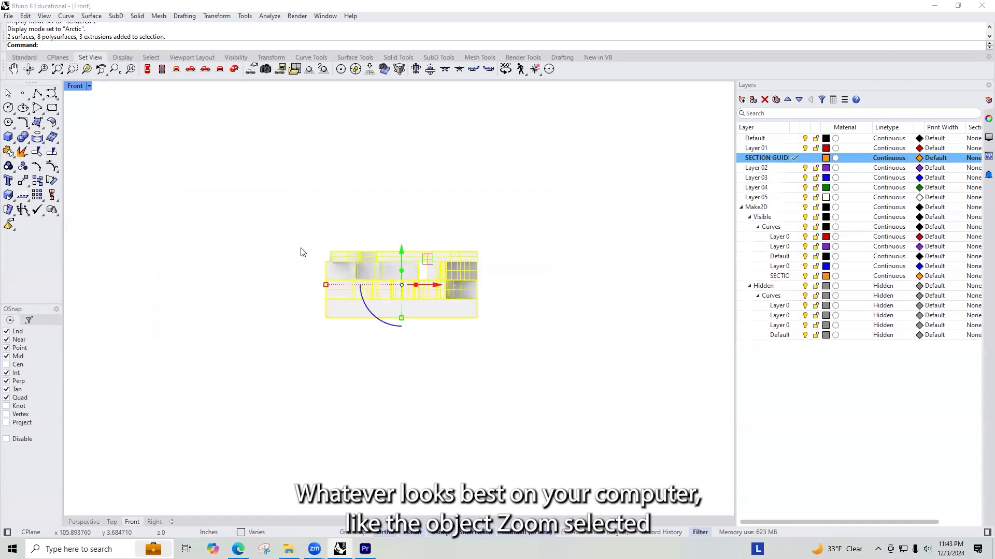
text(z)
key(Return)
text(s)
key(Return)
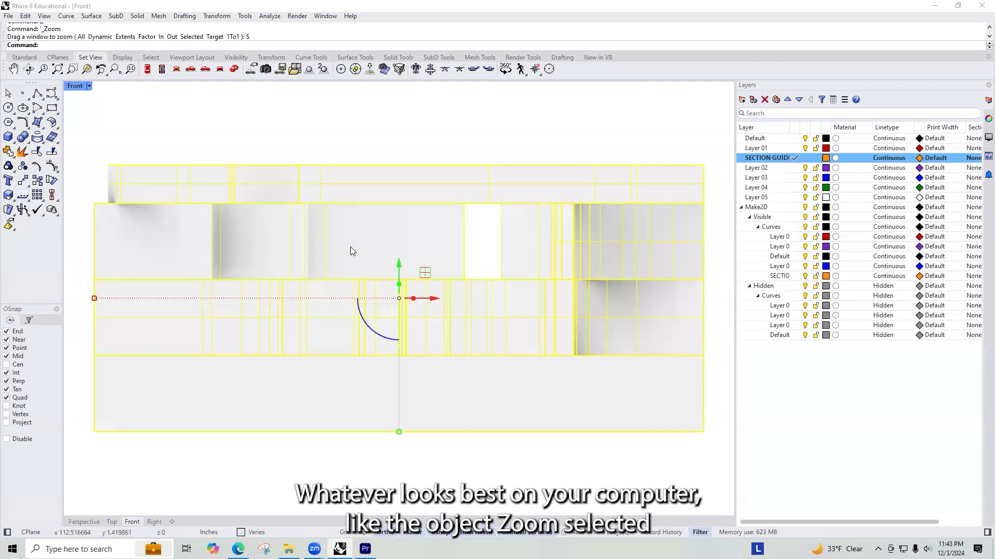
click(398, 137)
Step: Capture the Front view of the first cut model to a file at viewport resolution with ViewCaptureToFile
text(-V)
key(BackSpace)
key(BackSpace)
key(BackSpace)
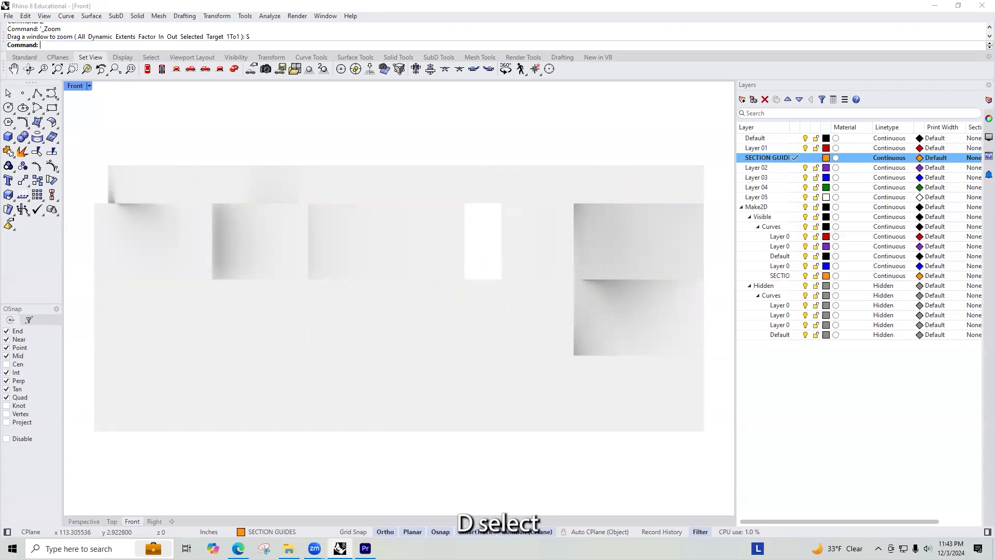
text(ViewCaptureToFile)
key(Return)
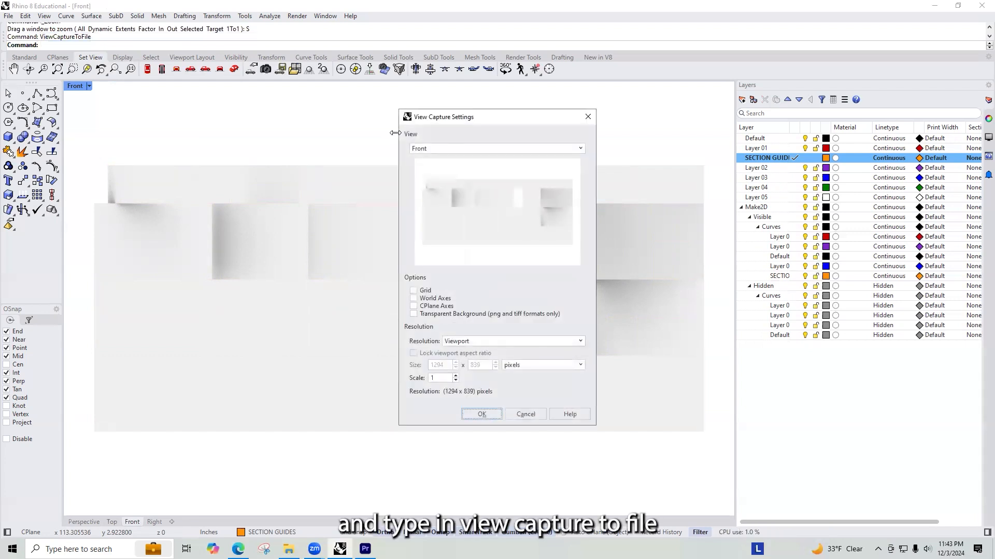
click(480, 413)
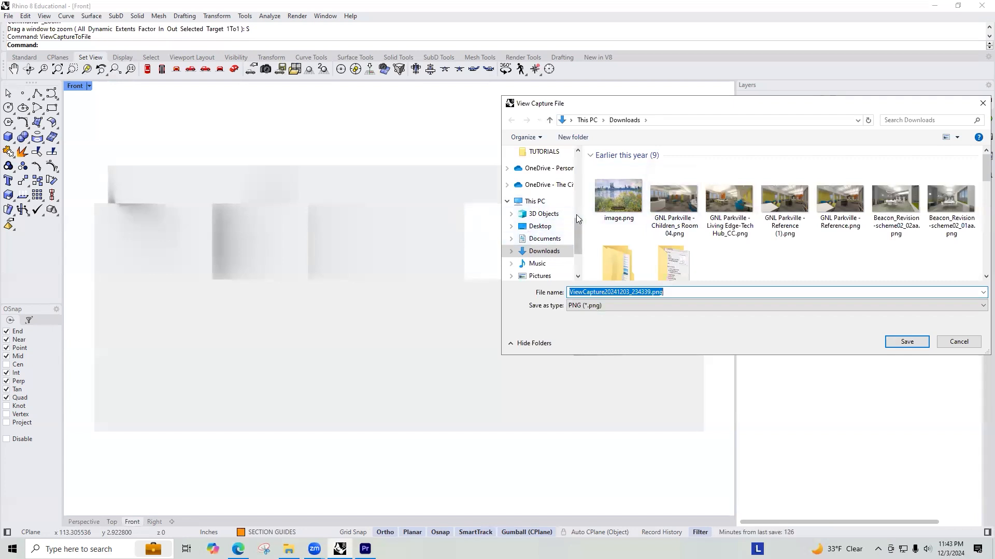
Step: Save the capture as the PNG "SHORT SECTION 01" in the TUTORIALS folder of ARCH 1112 E023, PROJECT 03
drag(579, 227, 569, 211)
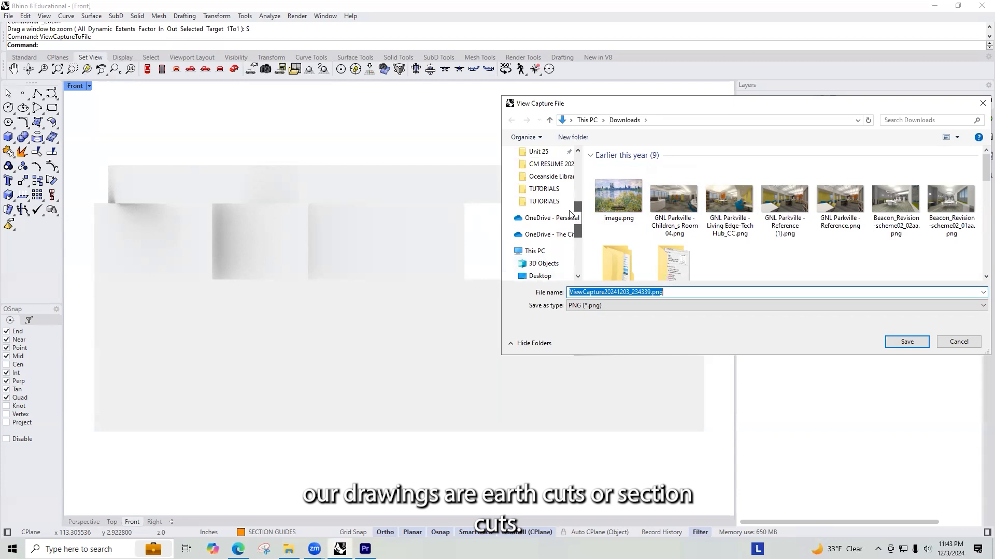
drag(569, 213, 573, 188)
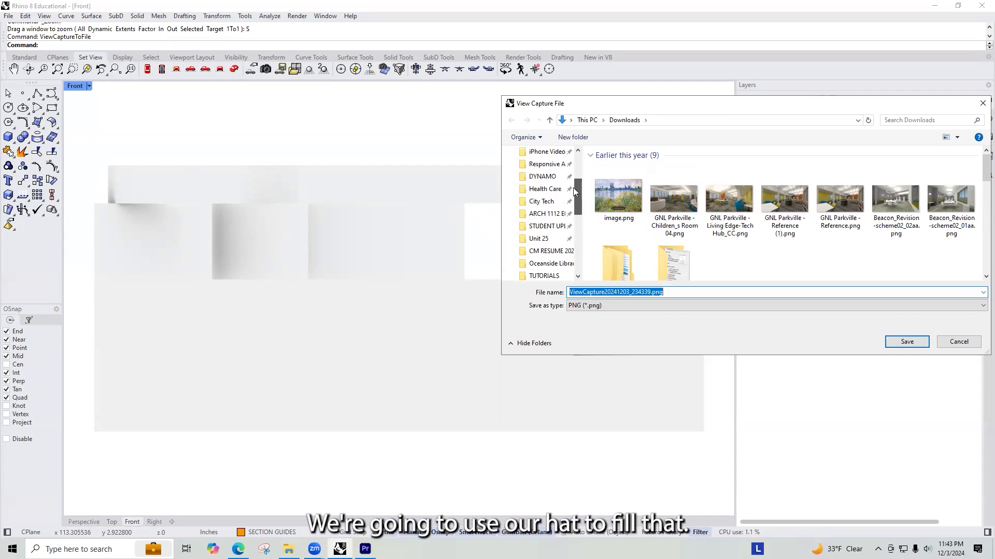
mouse_move(573, 187)
mouse_down()
mouse_move(575, 179)
mouse_move(574, 190)
mouse_up()
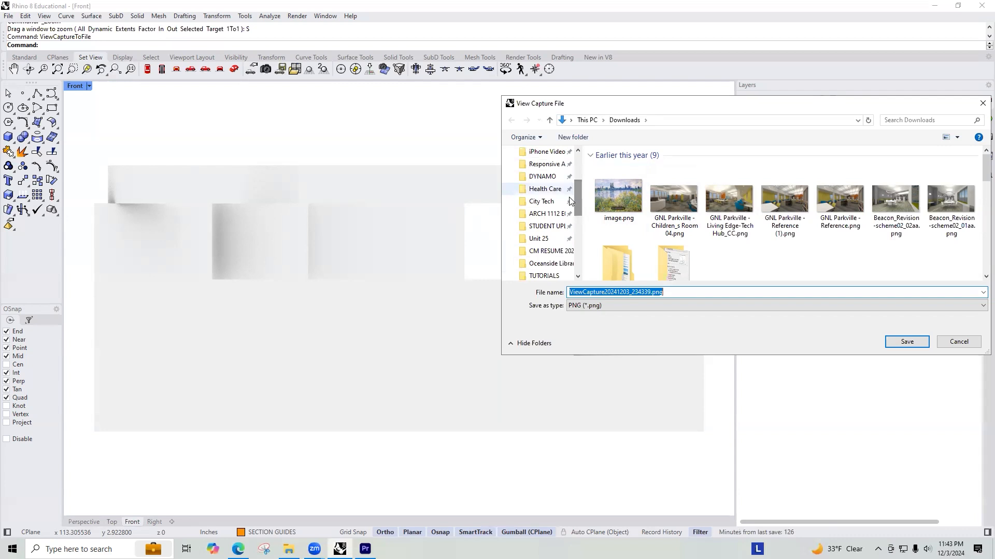
click(547, 213)
double_click(627, 221)
click(616, 179)
double_click(616, 181)
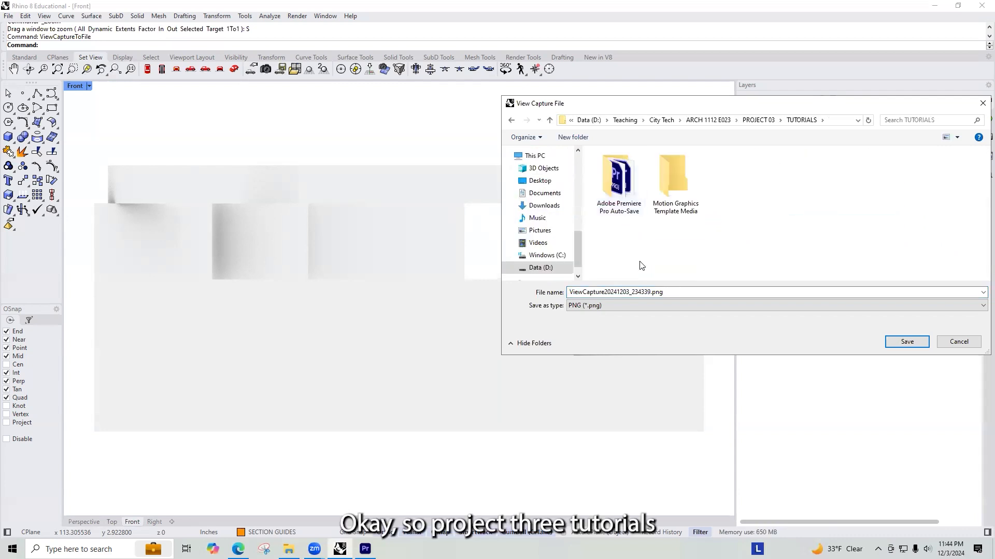
double_click(647, 292)
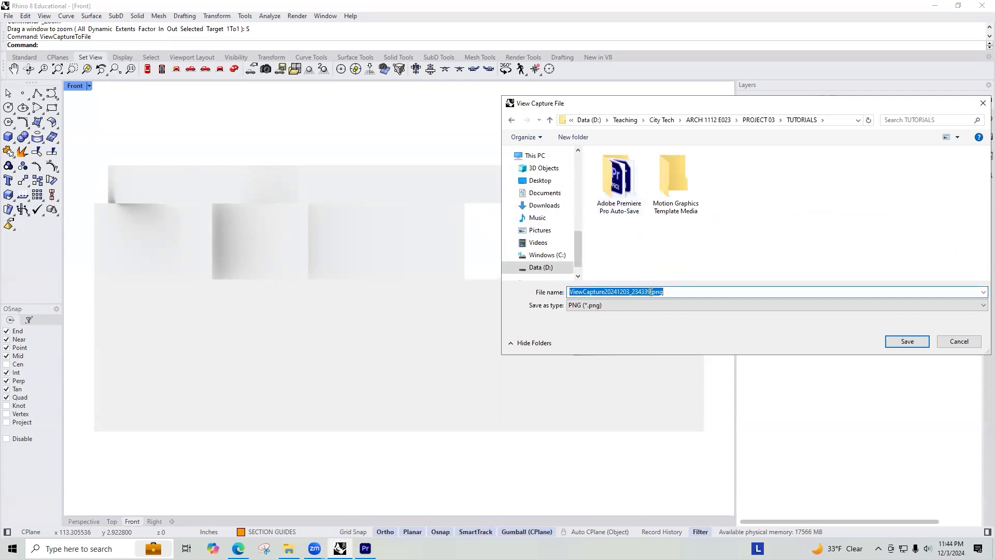
text(SHORT SECTION 01)
key(Return)
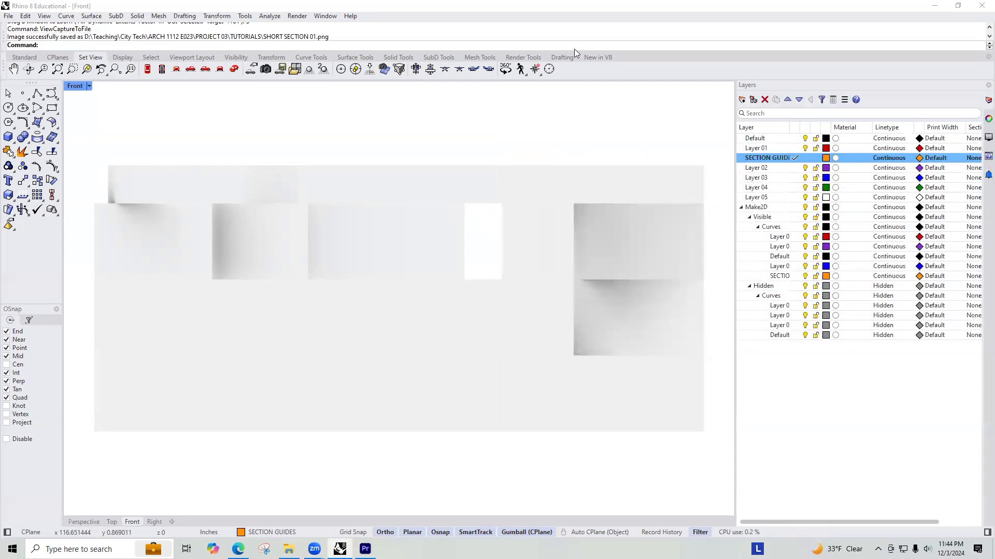
Step: Zoom the Front view to fit the second crosswise cut model and deselect it
scroll(284, 249, down, 5)
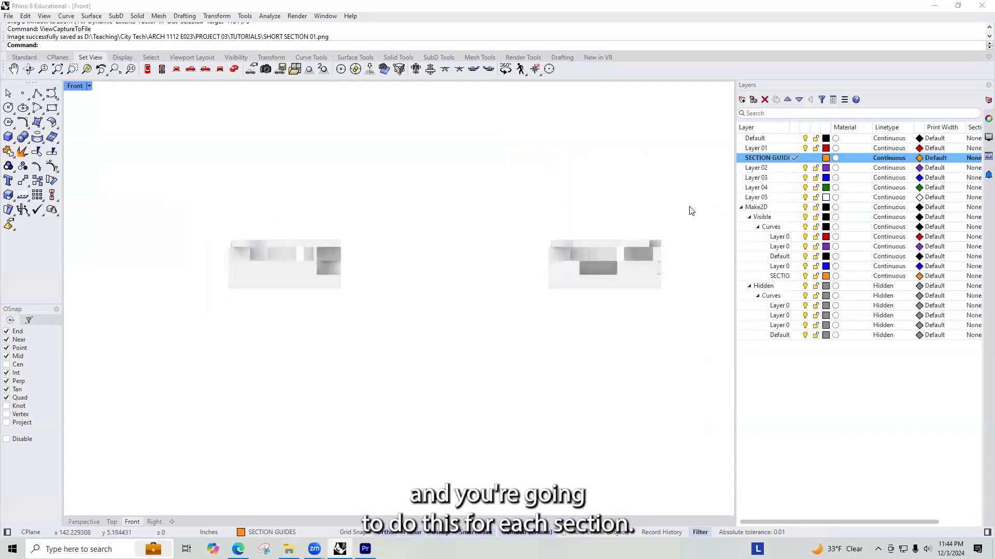
drag(690, 211, 432, 360)
text(Z)
key(Return)
text(Selected Target 1To1 ): S)
Step: Capture the second cut model with ViewCaptureToFile at viewport resolution and save it as "SHORT SECTION 06.png"
key(Return)
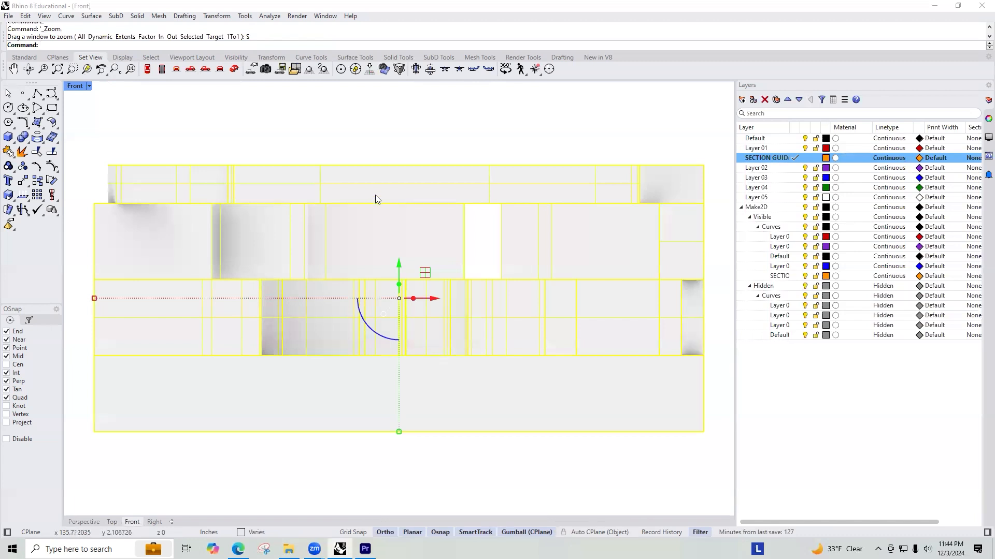
click(394, 134)
text(ViewCaptureToFile)
key(Return)
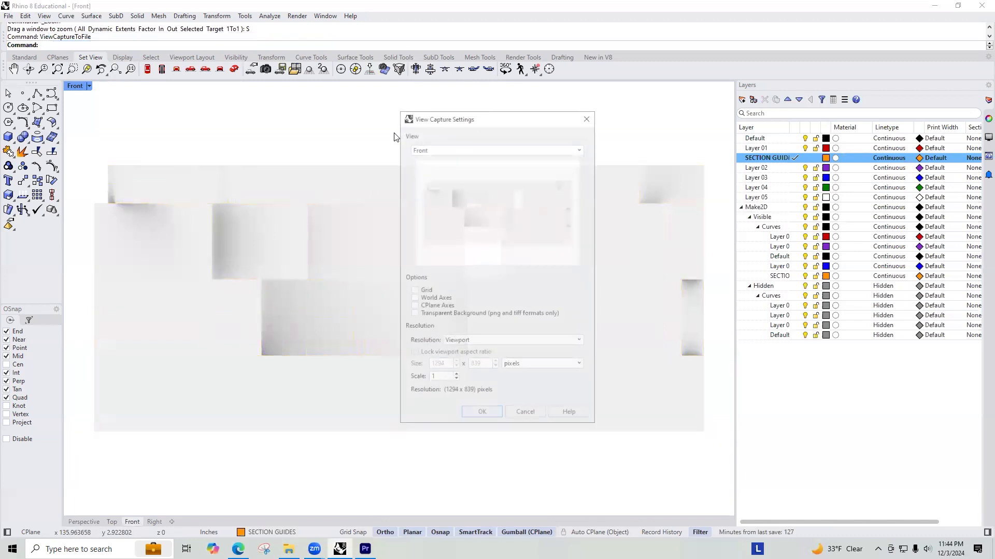
click(484, 415)
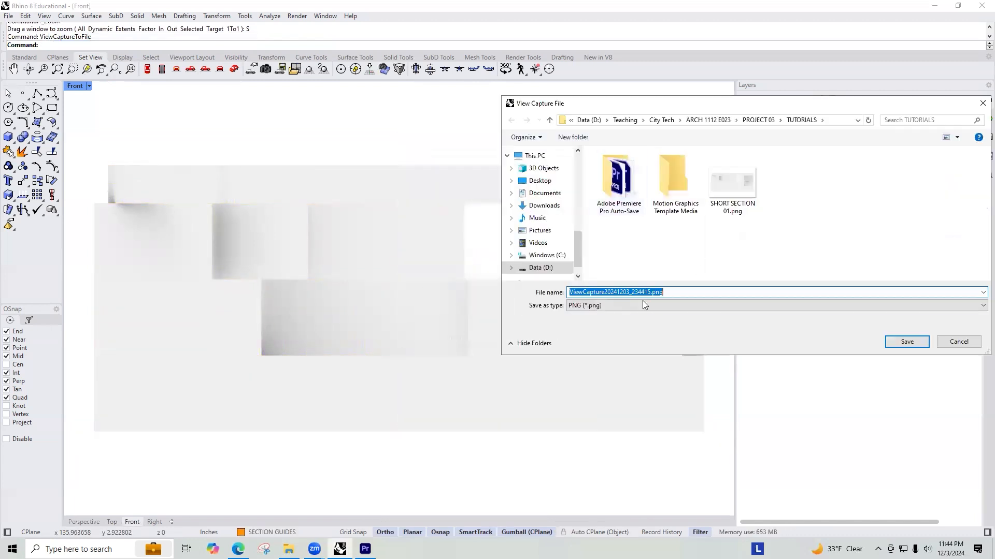
click(744, 177)
click(622, 292)
click(622, 292)
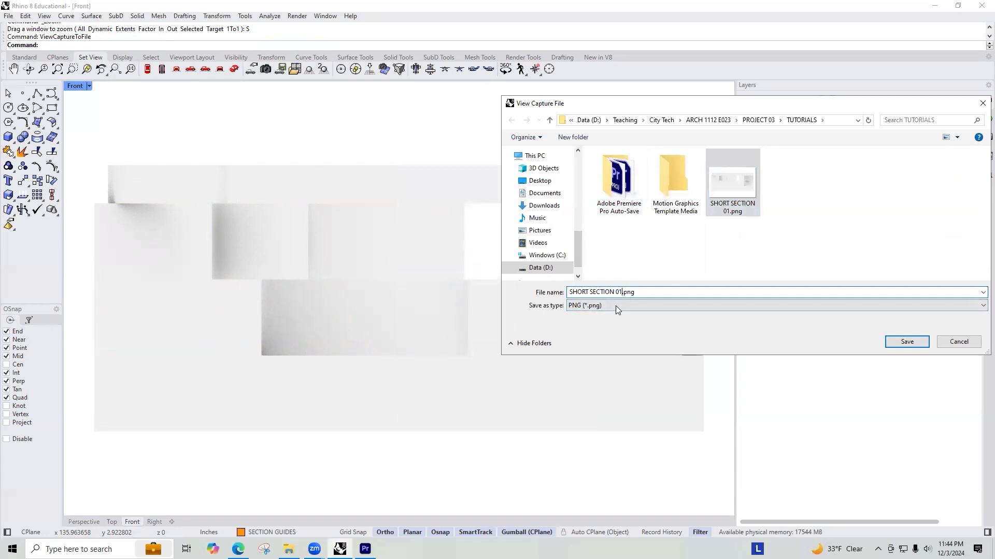
key(BackSpace)
text(6)
key(Return)
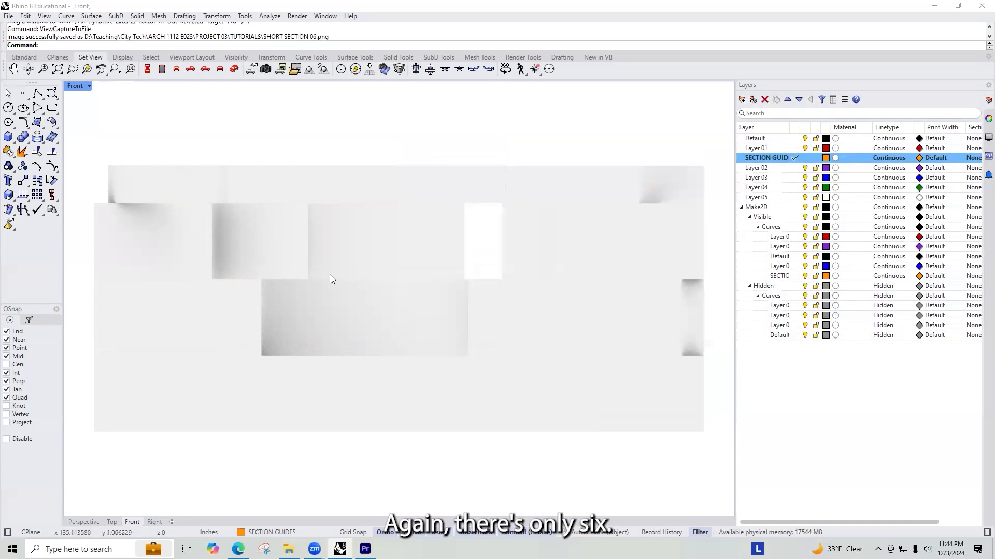
Step: Zoom the Front view to fit the third crosswise cut model and deselect it
scroll(329, 274, down, 5)
drag(383, 312, 194, 182)
text(Z)
key(Return)
text(S)
Step: Capture the Front view of the third cut model to a file at viewport resolution
key(Return)
key(Escape)
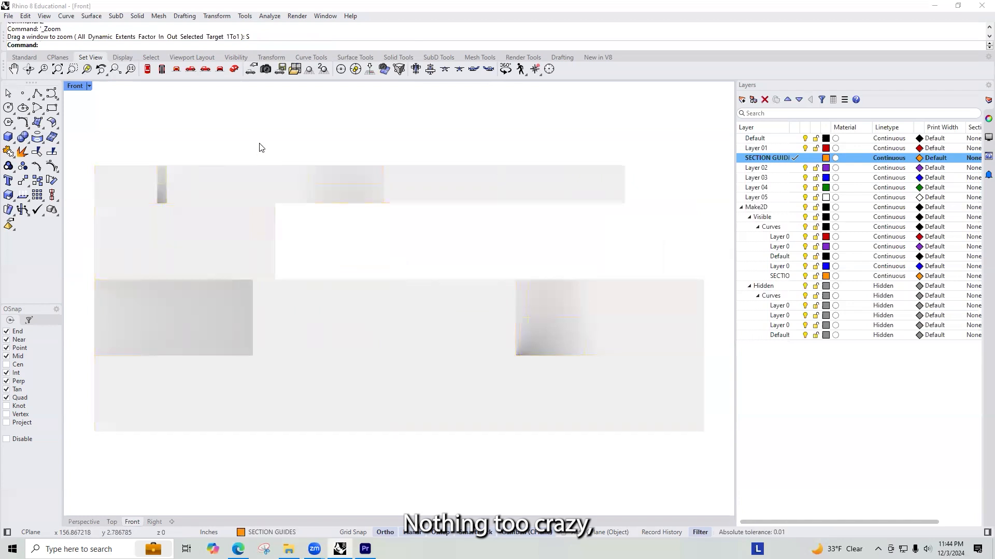
text(E)
key(BackSpace)
key(Delete)
text(ViewCaptureToFile)
key(Return)
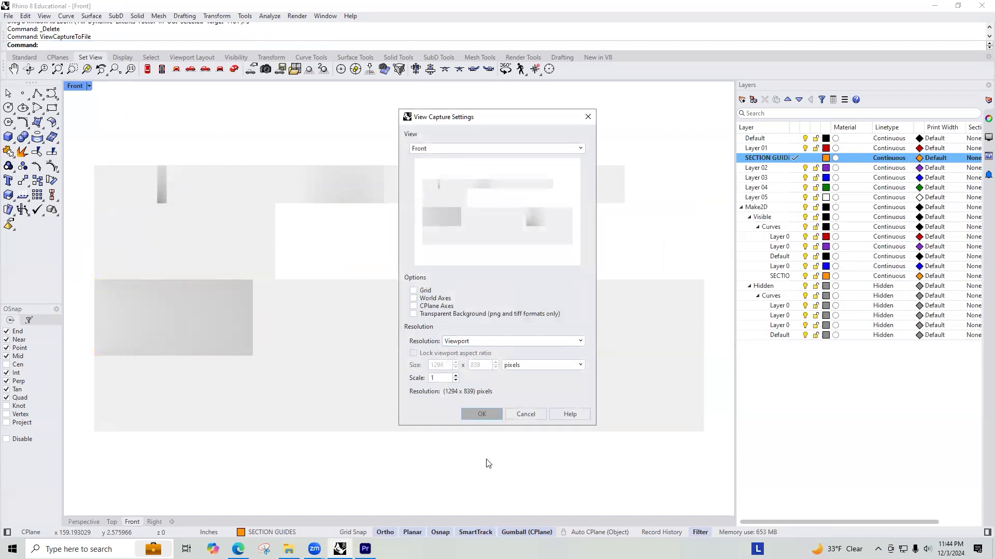
click(497, 416)
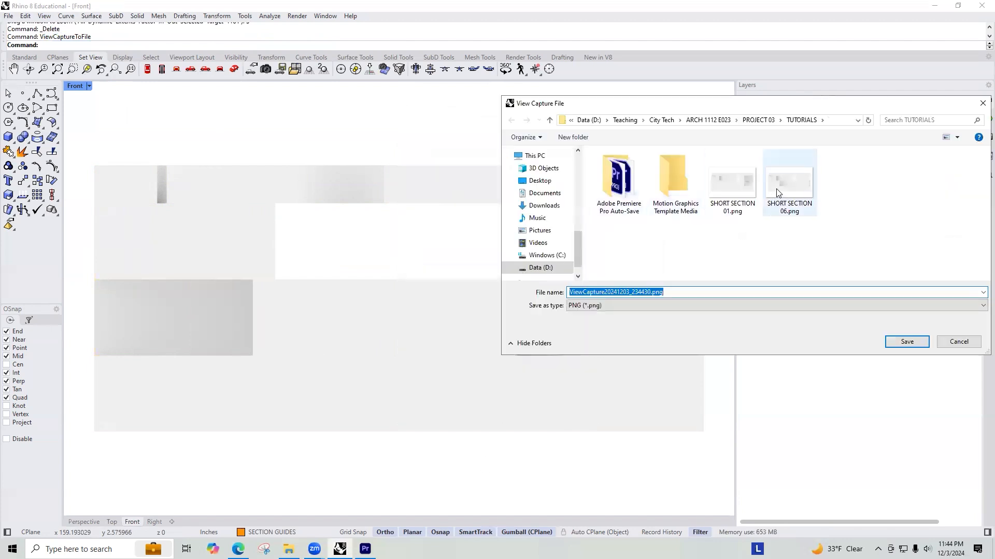
Step: Rename the existing file "SHORT SECTION 06.png" to "SHORT SECTION 02.png" and save the new capture as "SHORT SECTION 03.png"
click(776, 189)
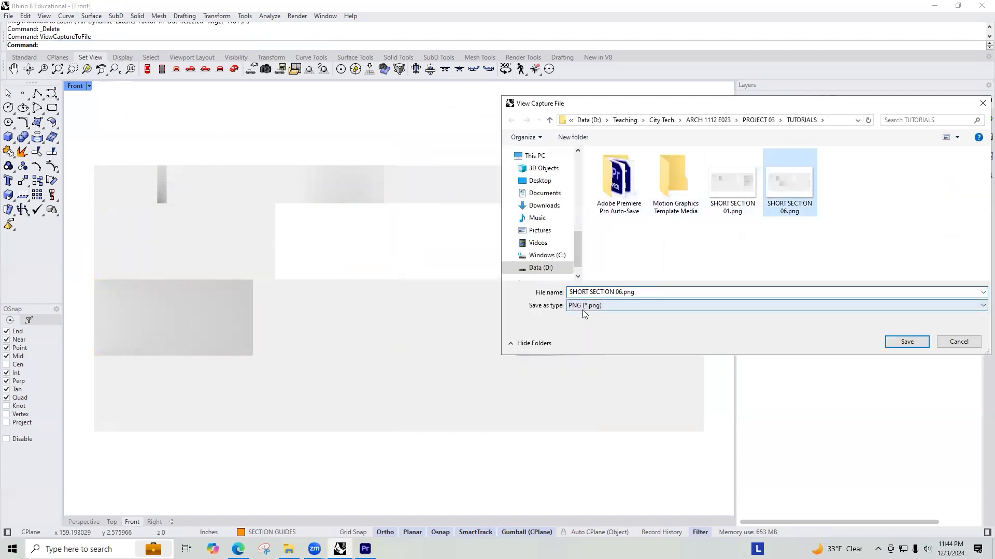
right_click(795, 209)
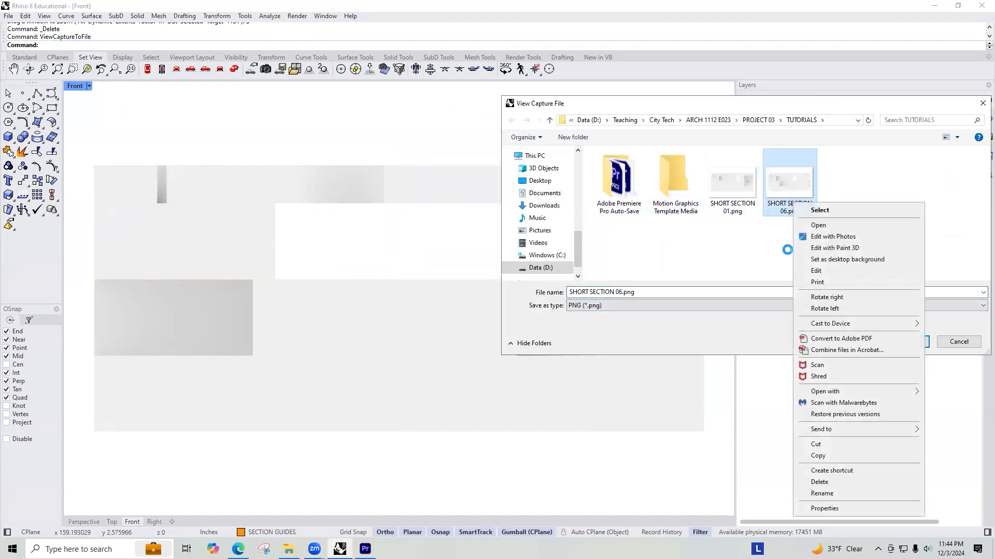
click(823, 492)
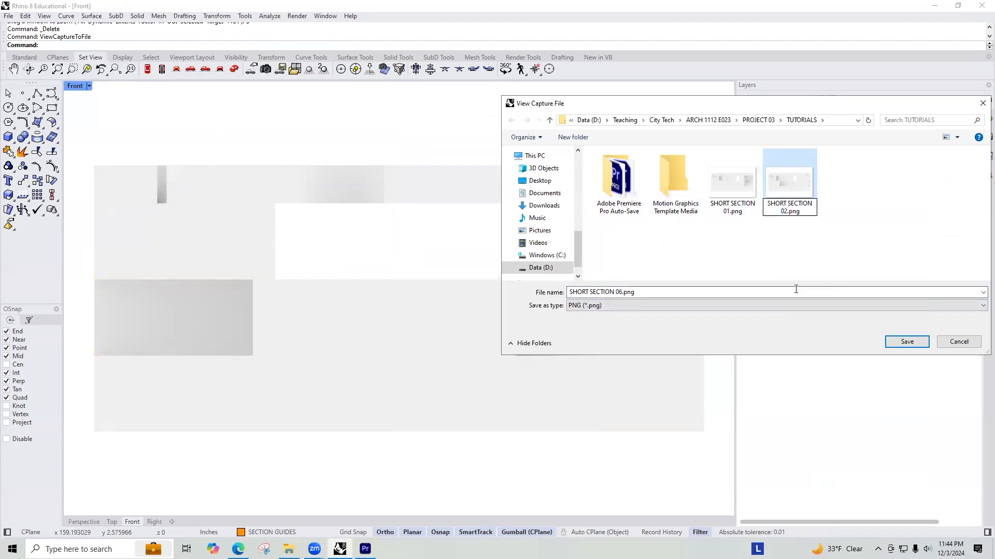
click(620, 293)
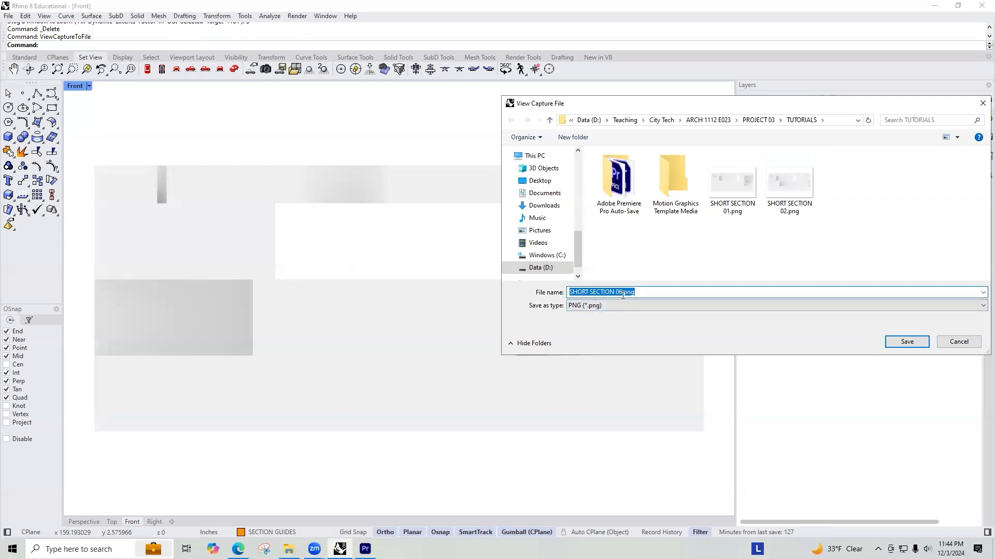
click(622, 294)
Step: Zoom the Front view to fit the fourth crosswise cut model and deselect it
scroll(143, 206, down, 20)
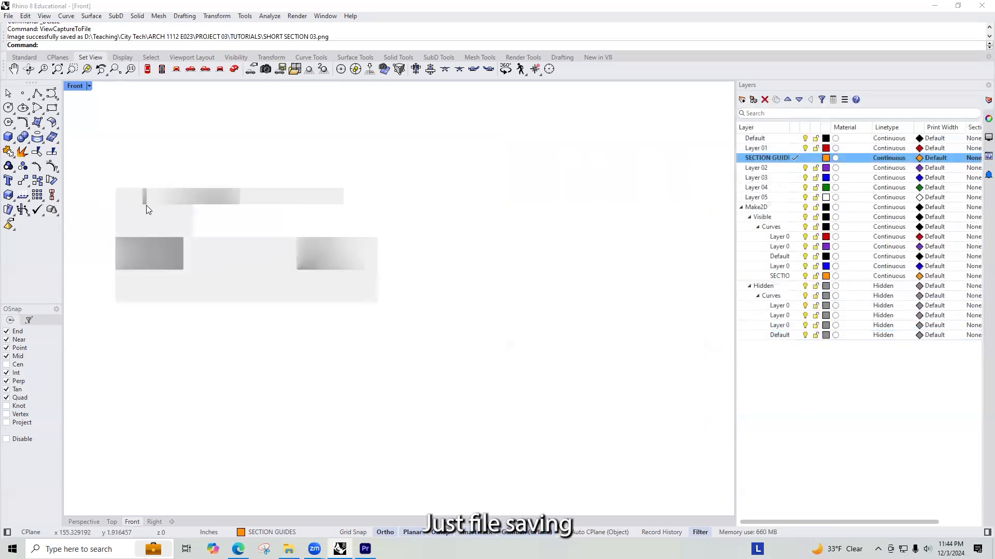
drag(413, 153, 305, 253)
text(zs)
key(Return)
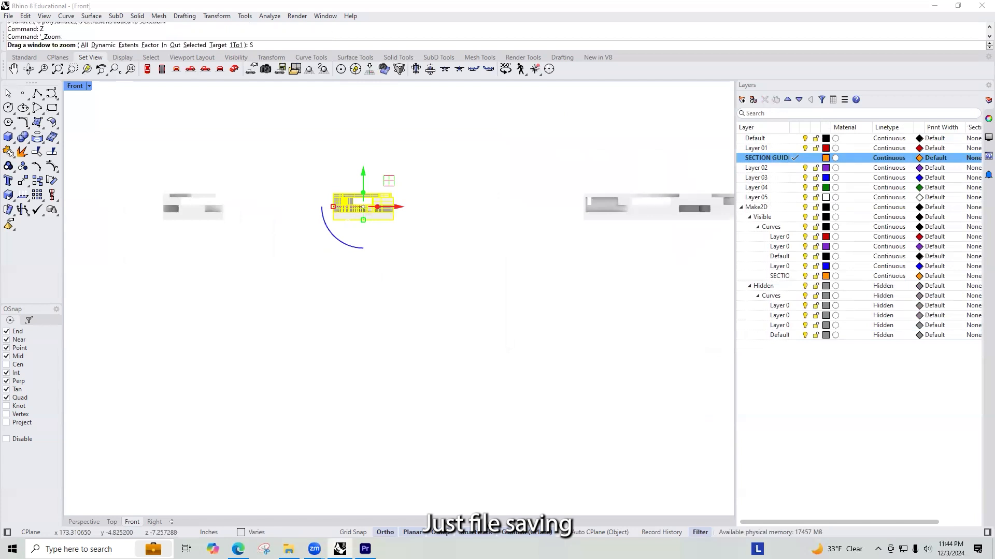
key(Escape)
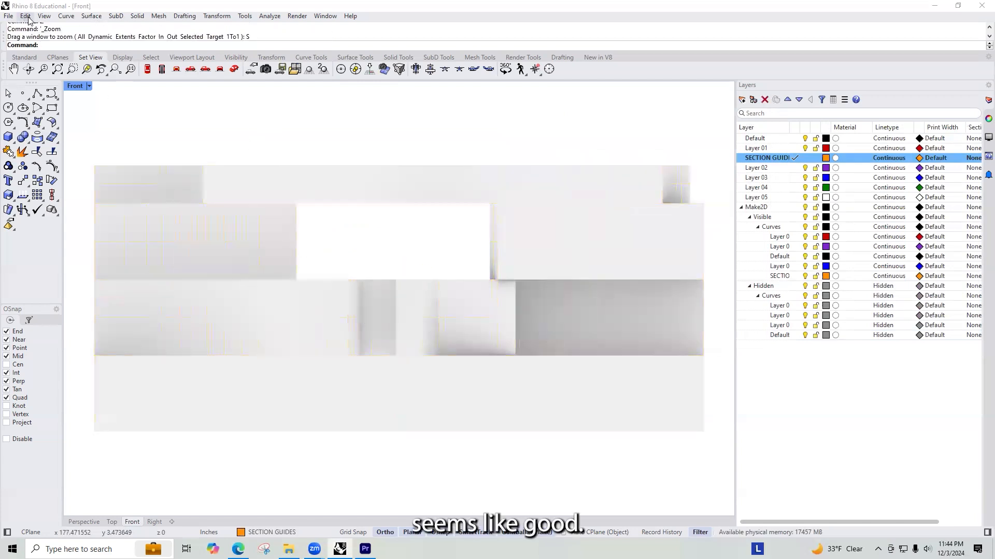
Step: Capture the Front view of the fourth crosswise cut model at viewport resolution and save it as "SHORT SECTION 04.png"
text(ViewCaptureToFile)
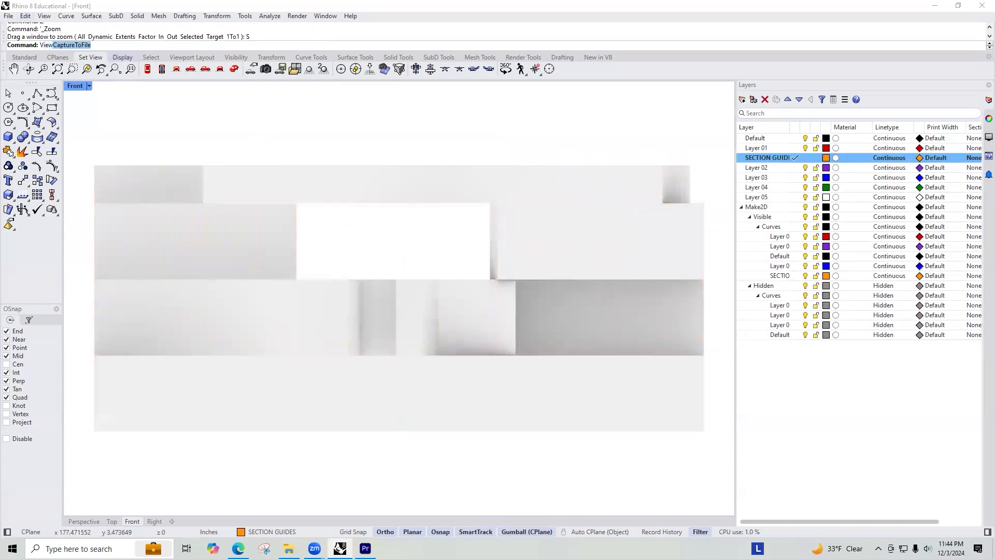
key(Return)
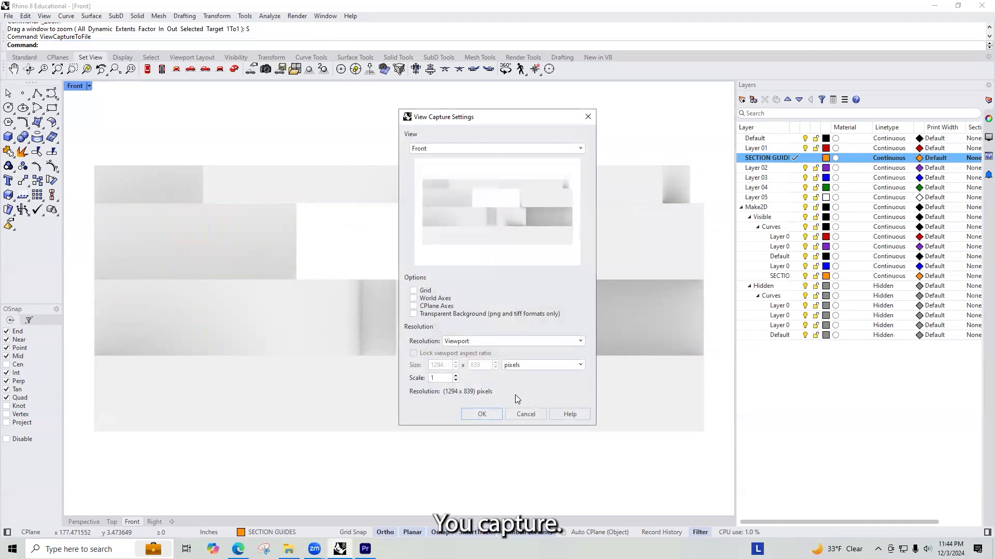
click(482, 414)
click(621, 291)
click(620, 292)
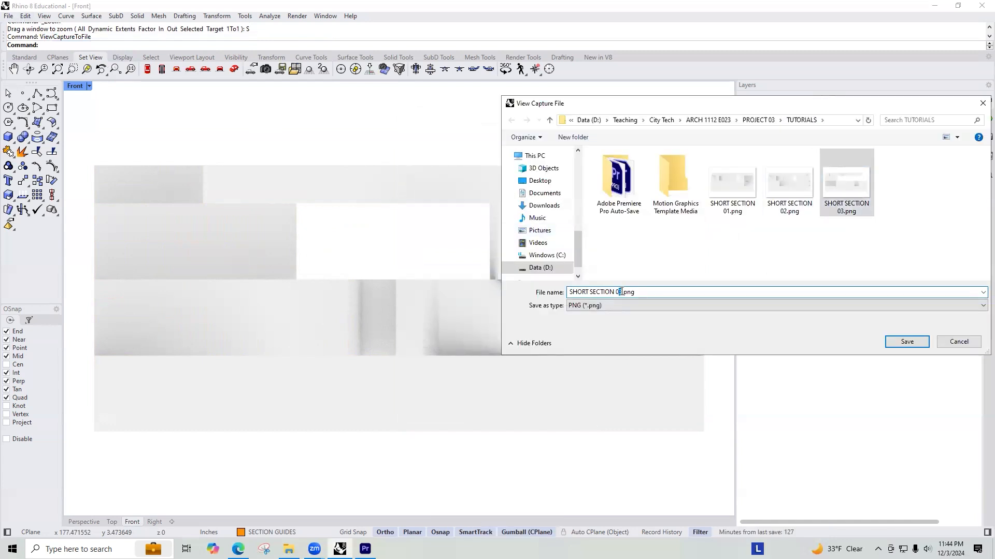
key(Delete)
text(4)
key(Return)
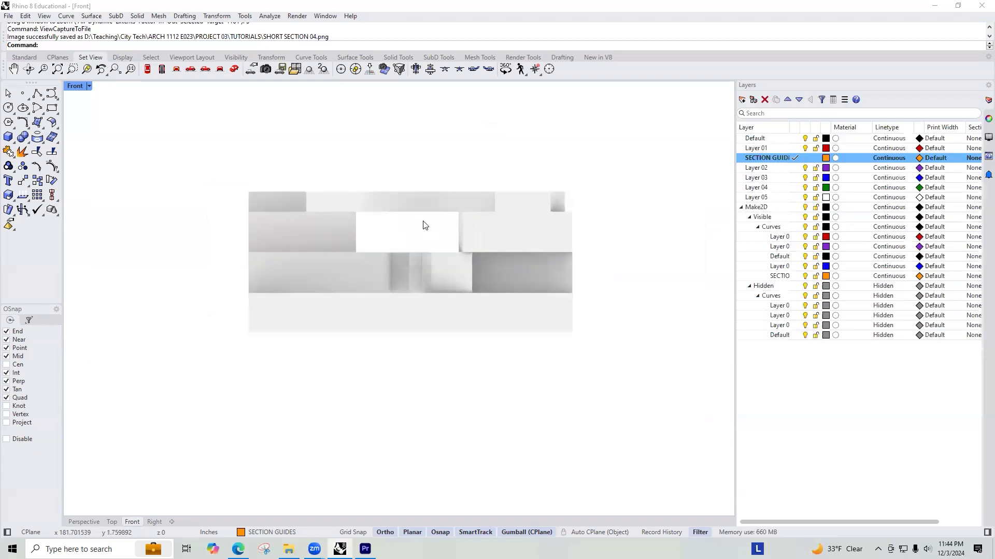
Step: Zoom the Front view to fit the first lengthwise cut model and deselect it
scroll(409, 219, down, 13)
scroll(436, 220, down, 11)
scroll(557, 206, up, 8)
drag(629, 203, 376, 289)
text(Z)
key(Return)
text(WS)
key(Return)
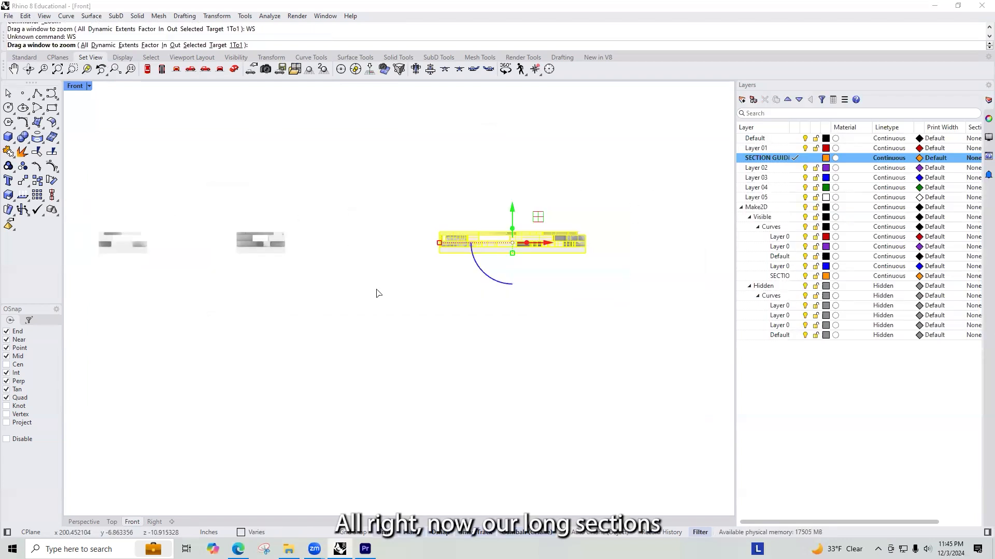
text(S)
key(Return)
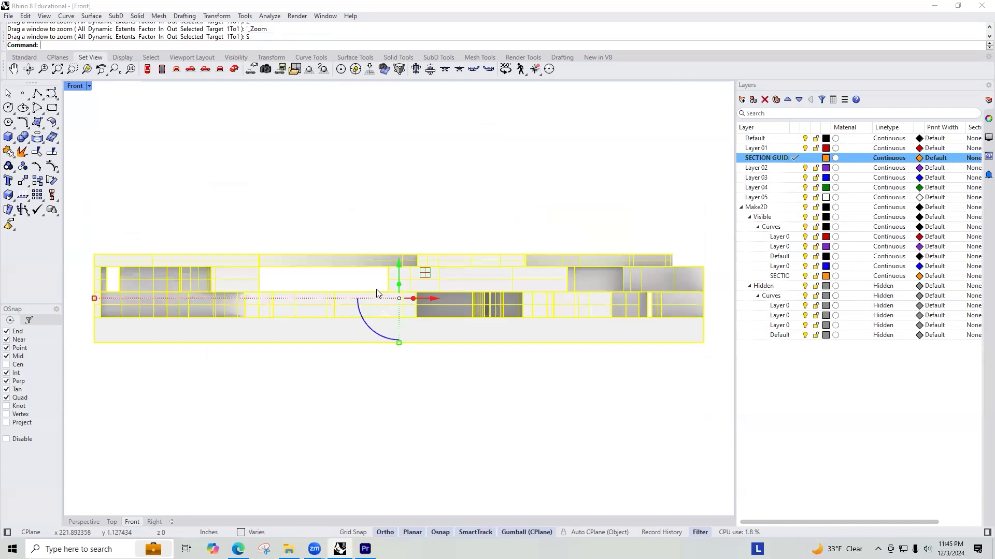
key(Delete)
Step: Capture the Front view of the first lengthwise cut model at viewport resolution and save it as "LONG SECTION 01.png"
text(ViewCaptureToFile)
key(Return)
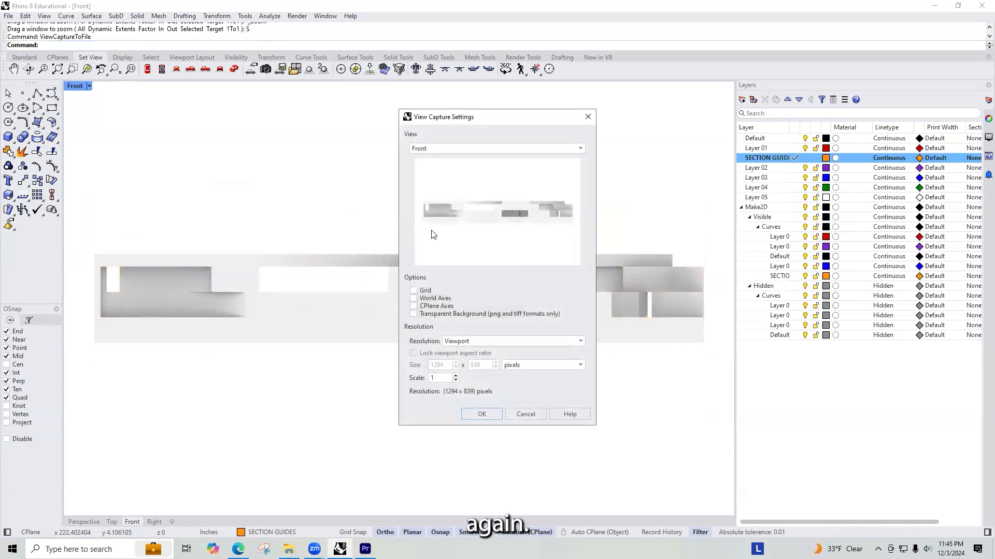
click(482, 414)
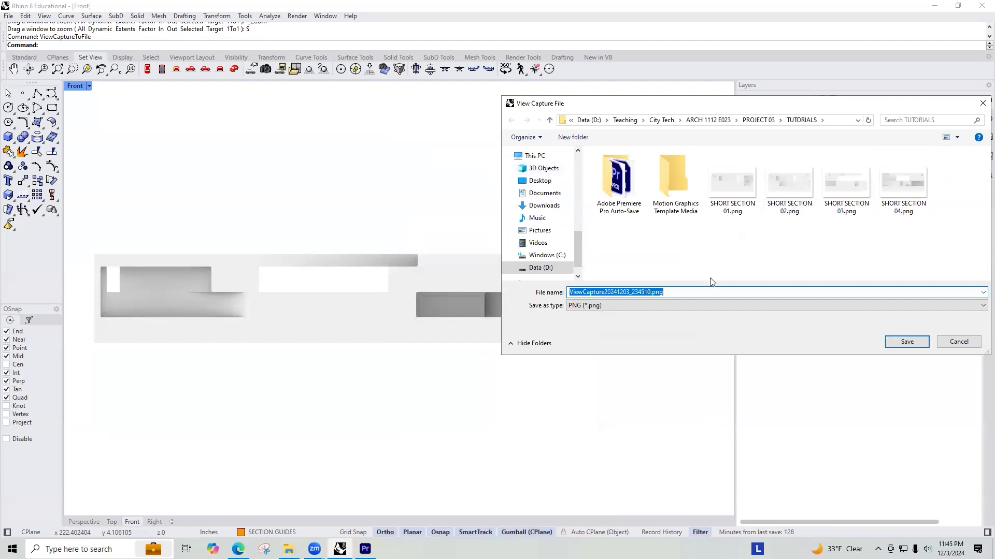
text(LONG SECTION 01)
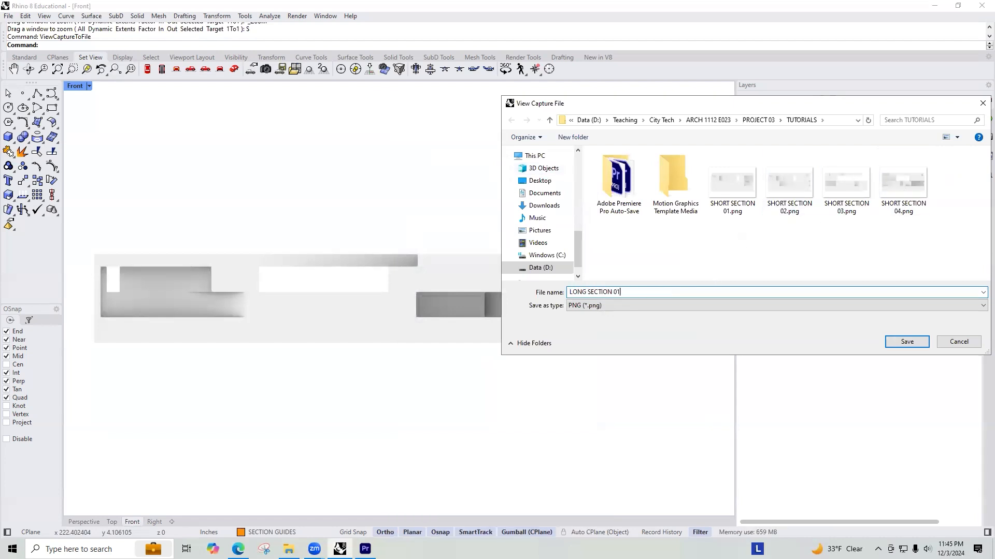
key(Return)
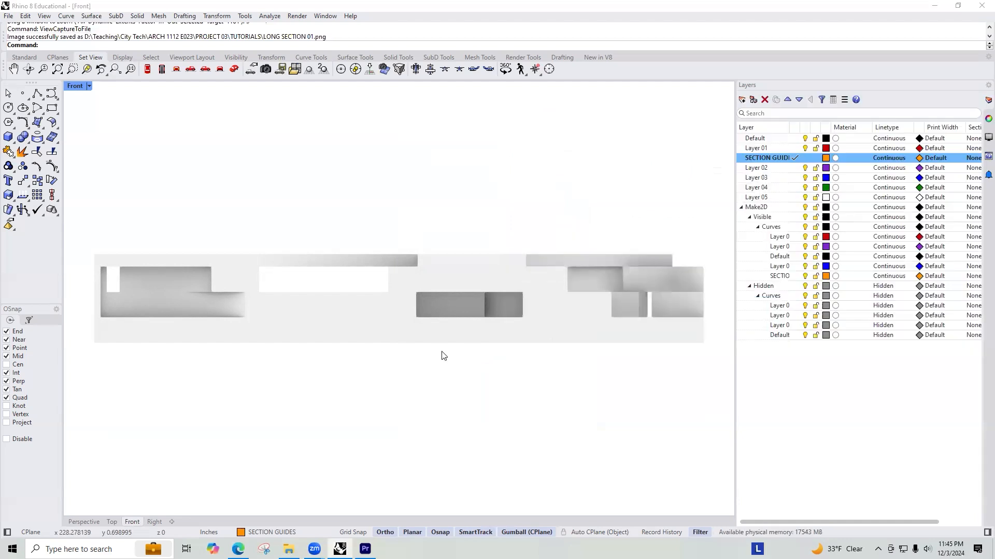
Step: Zoom the Front view to fit the second lengthwise cut model and deselect it
scroll(361, 240, down, 5)
scroll(361, 240, down, 3)
drag(699, 210, 420, 307)
drag(684, 278, 525, 216)
text(zs)
key(Return)
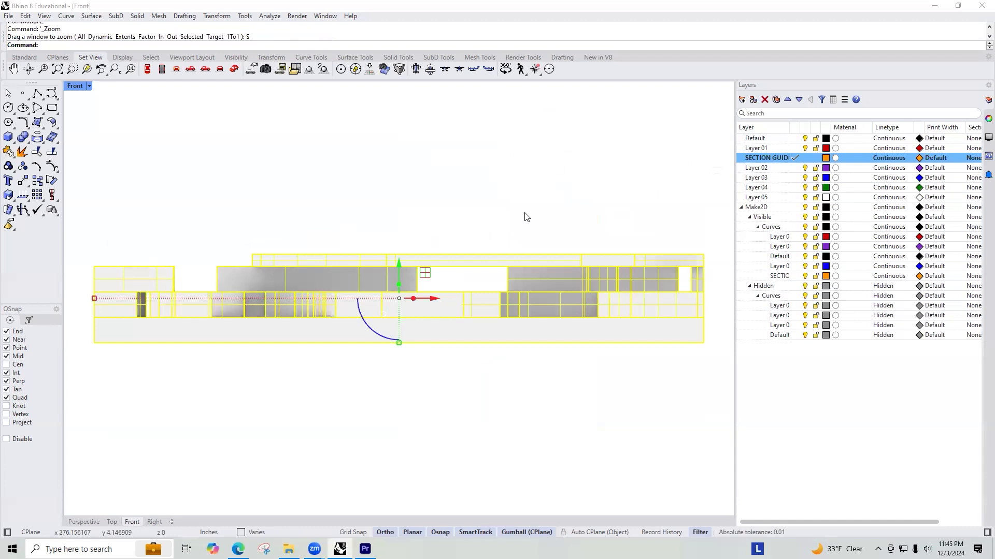
key(Escape)
Step: Capture the Front view of the second lengthwise cut model at viewport resolution and save it as "SHORT SECTION 02.png", replacing the existing file
text(ViewCaptureToFile)
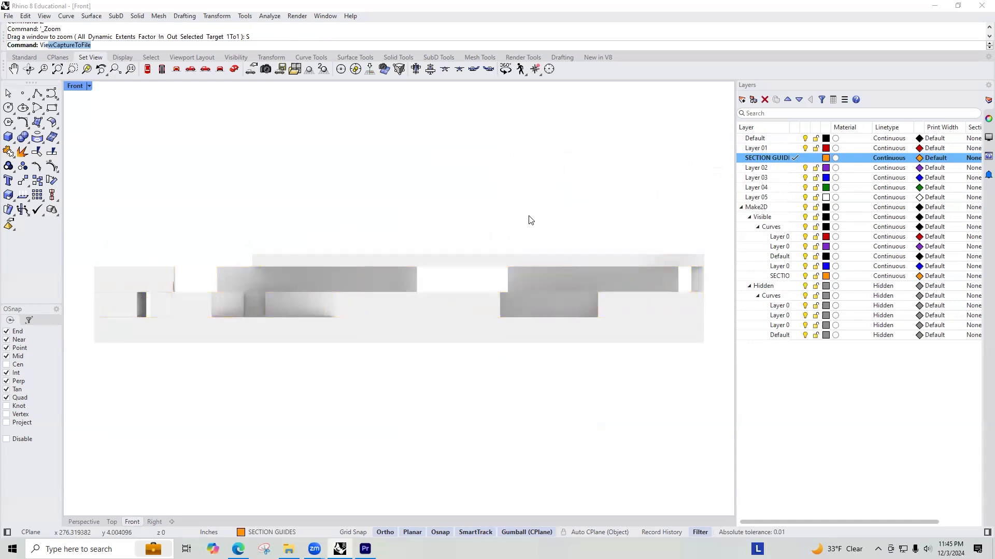
key(Return)
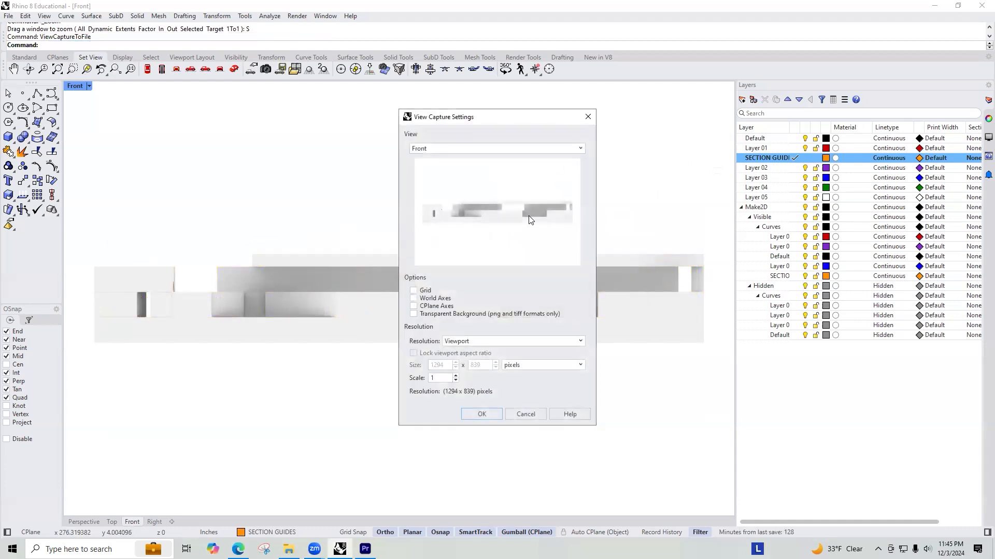
click(478, 414)
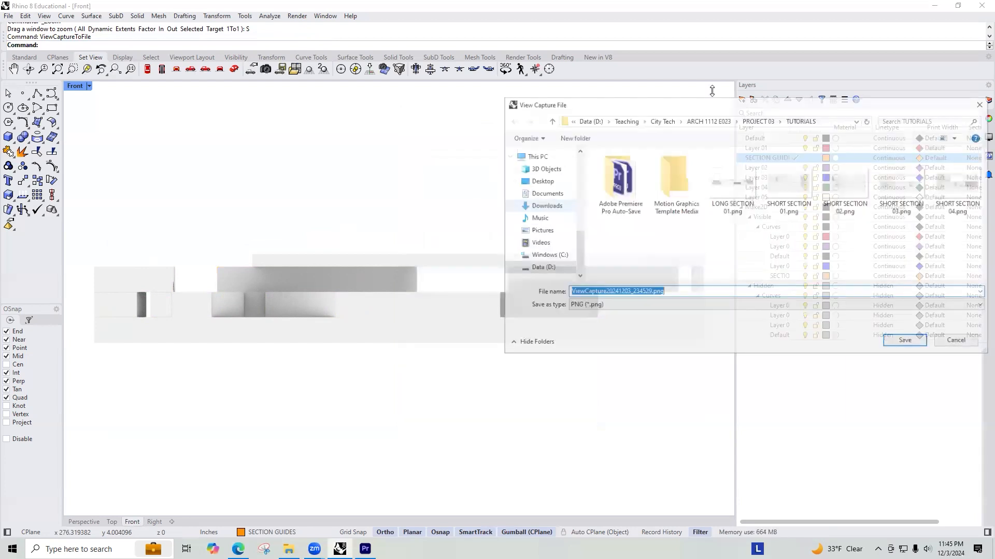
click(944, 195)
click(620, 293)
click(620, 293)
key(Delete)
text(2)
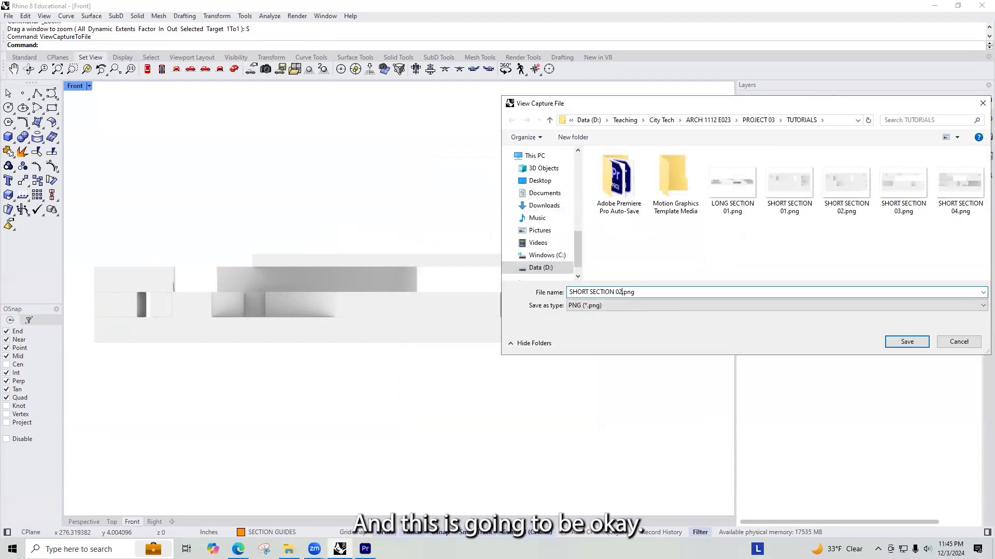
click(907, 341)
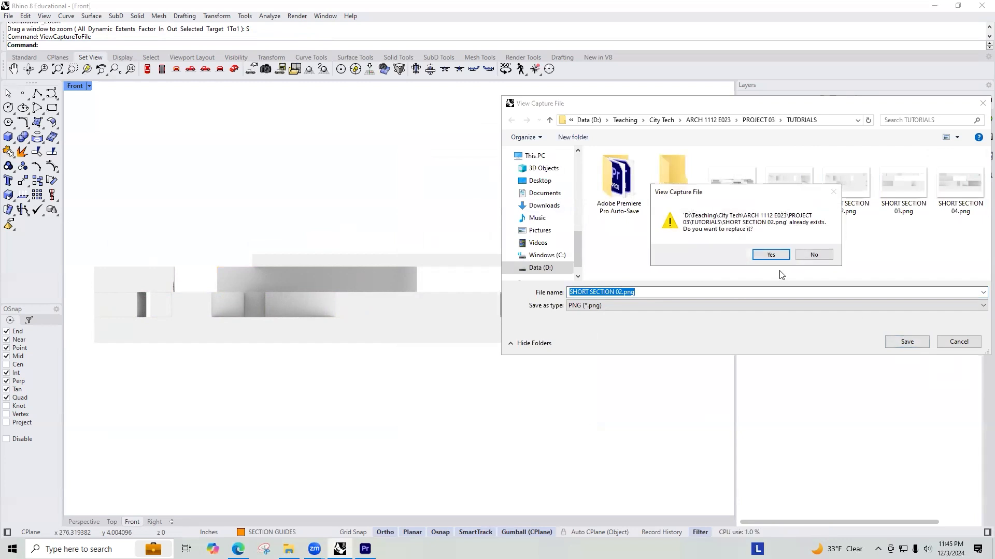
click(770, 254)
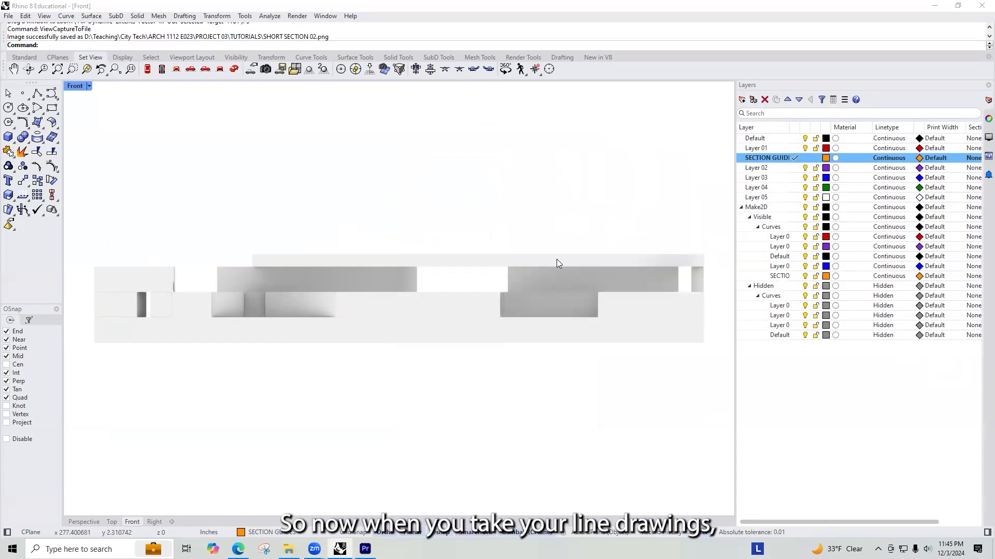
Step: Examine the row of 2D plan and section line drawings in the Perspective view, selecting them all and deselecting them again
key(ctrl+Tab)
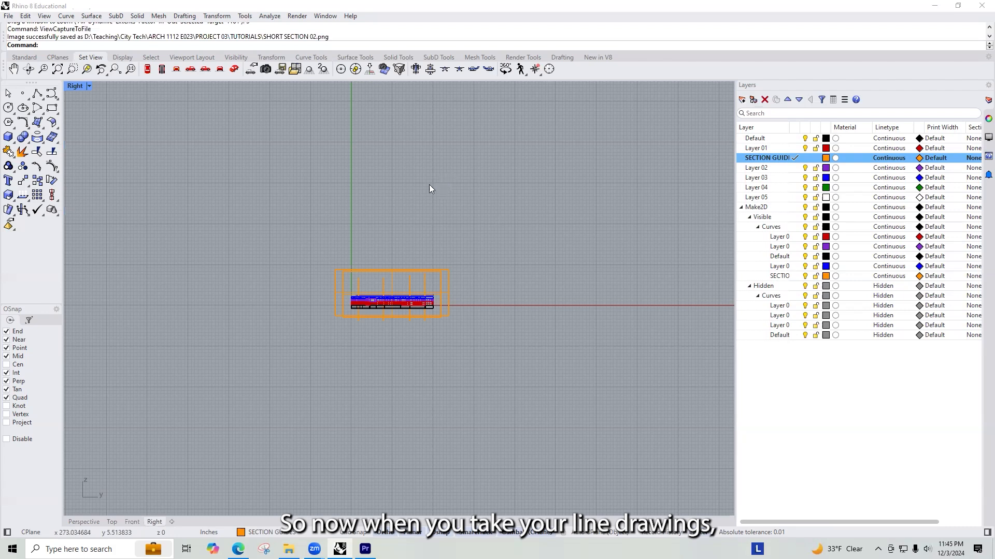
scroll(429, 189, down, 3)
scroll(363, 202, down, 3)
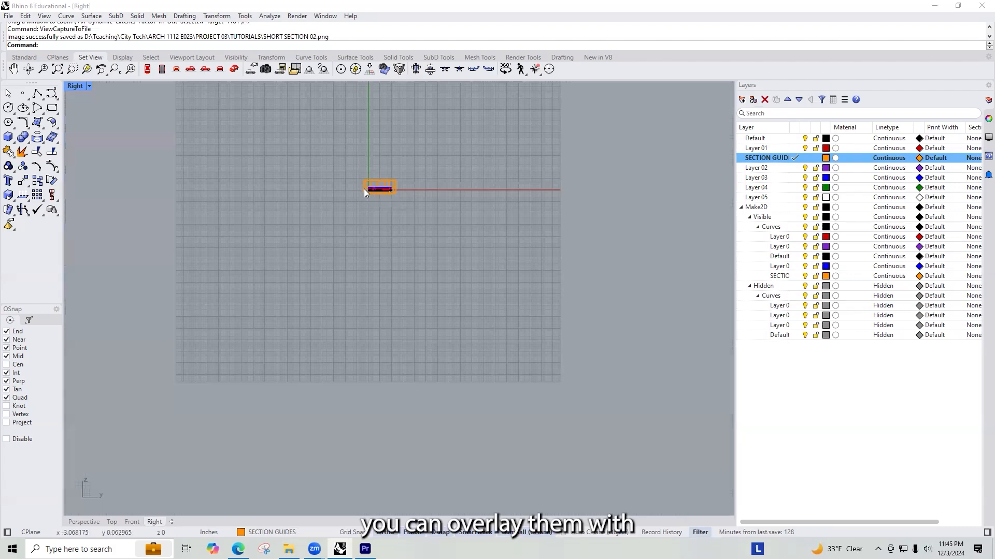
key(ctrl+Tab)
scroll(332, 218, down, 5)
right_drag(333, 217, 443, 342)
right_drag(363, 325, 546, 320)
right_drag(726, 338, 596, 323)
drag(613, 327, 237, 248)
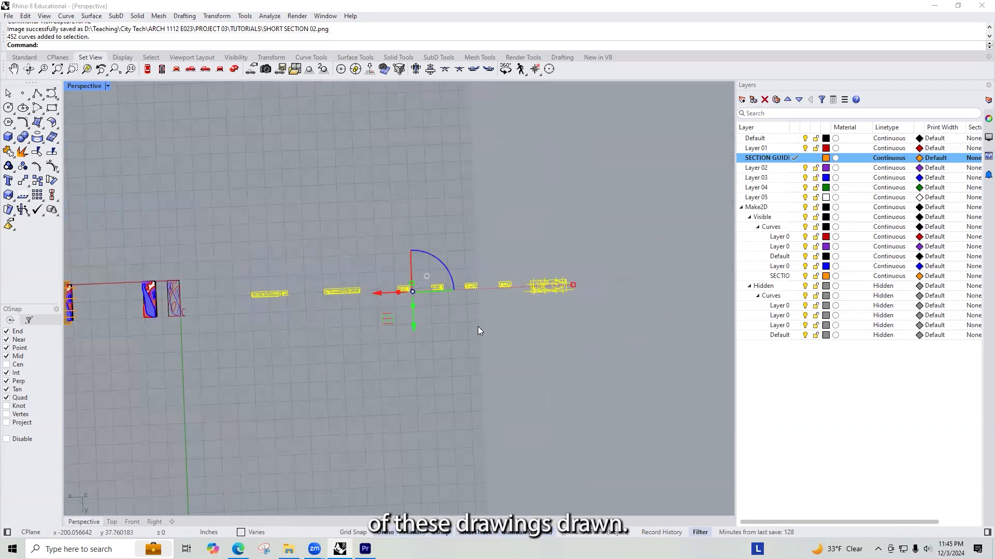
right_drag(476, 326, 497, 343)
scroll(437, 314, up, 7)
click(497, 343)
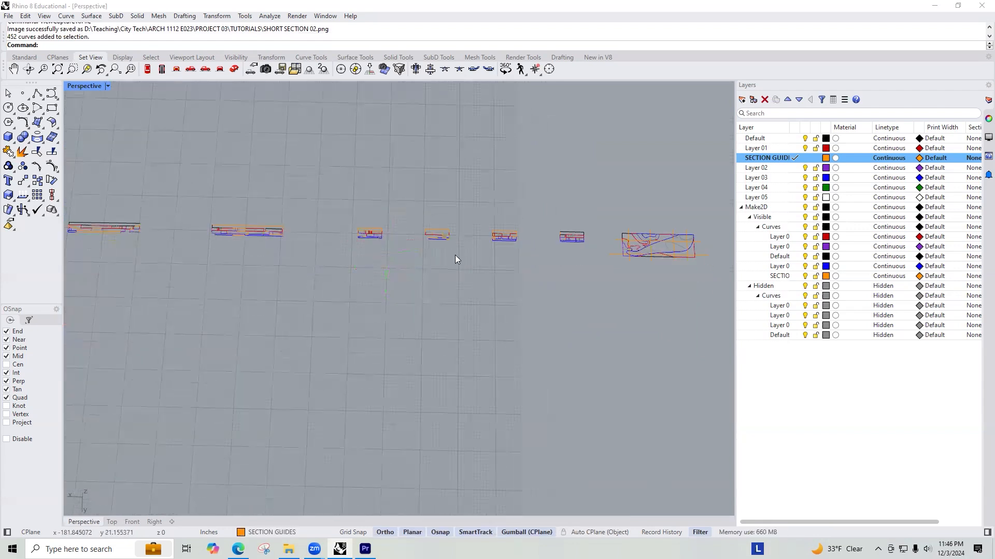
right_drag(454, 255, 551, 313)
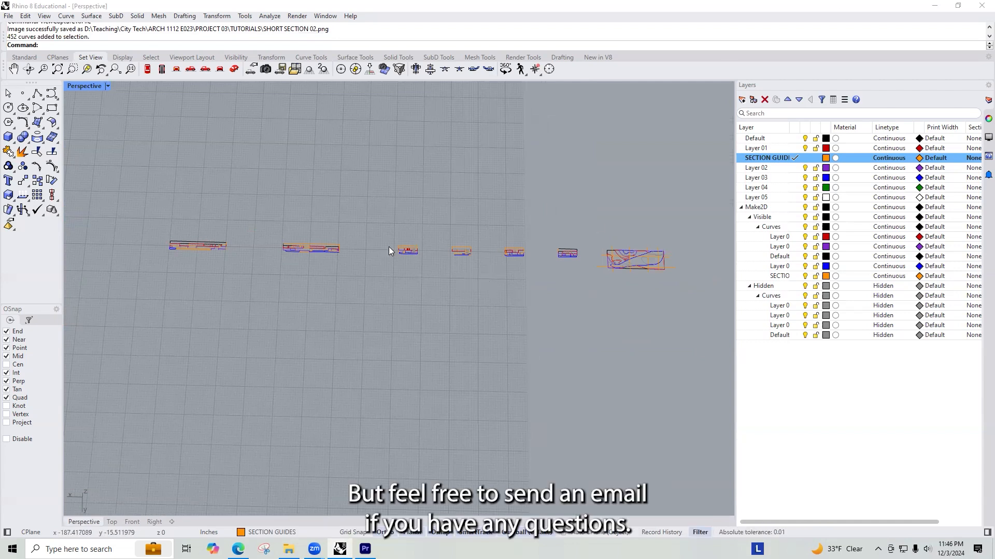
right_drag(278, 385, 291, 366)
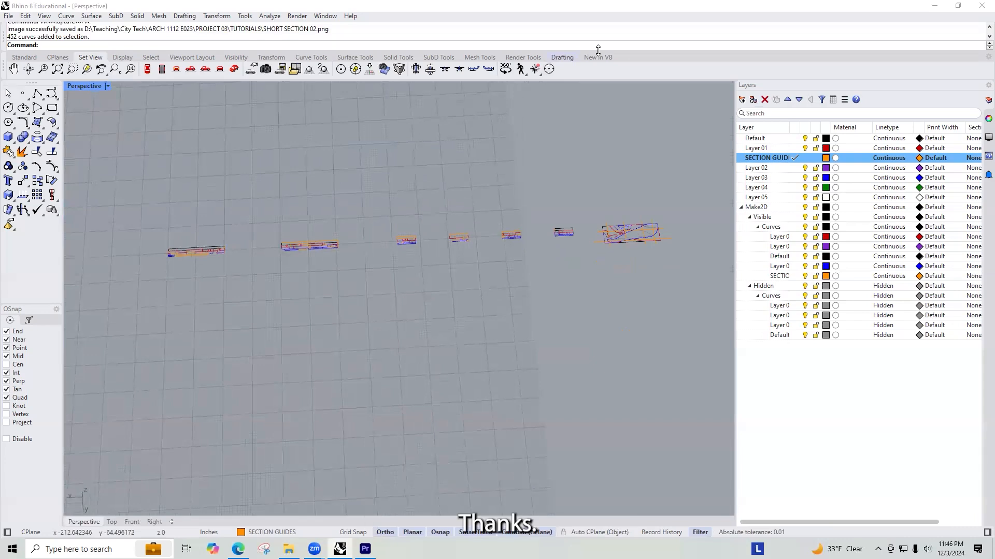